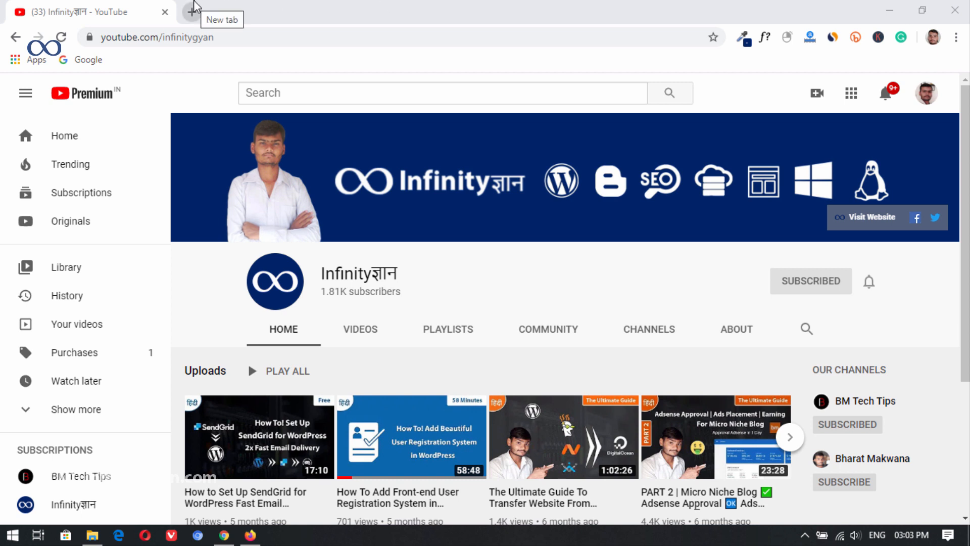
Step: Replace the YouTube tab with a new one, open hostinger.com and log in to the hosting account with the saved credentials
{"action": "left_click", "coordinate": [192, 11]}
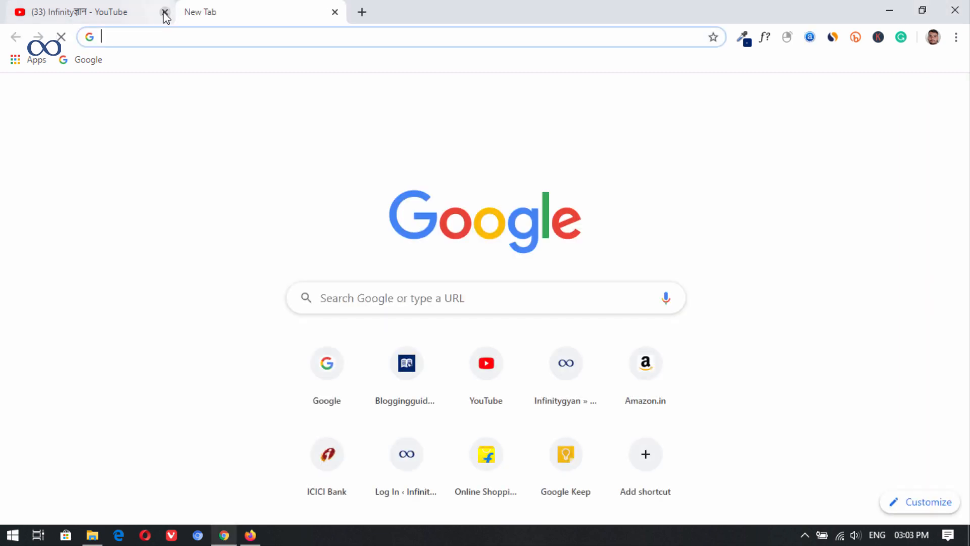
{"action": "left_click", "coordinate": [164, 12]}
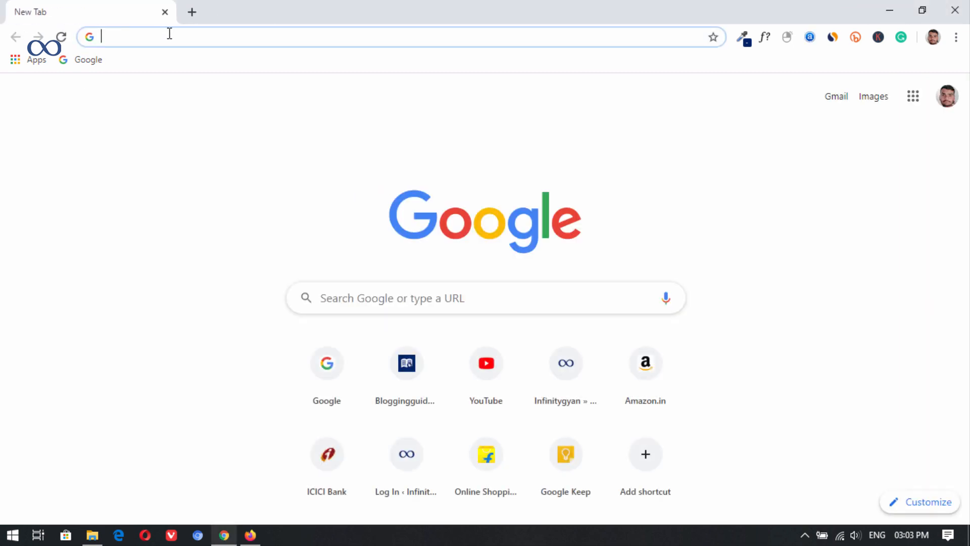
{"action": "type", "text": "h"}
{"action": "type", "text": "ea"}
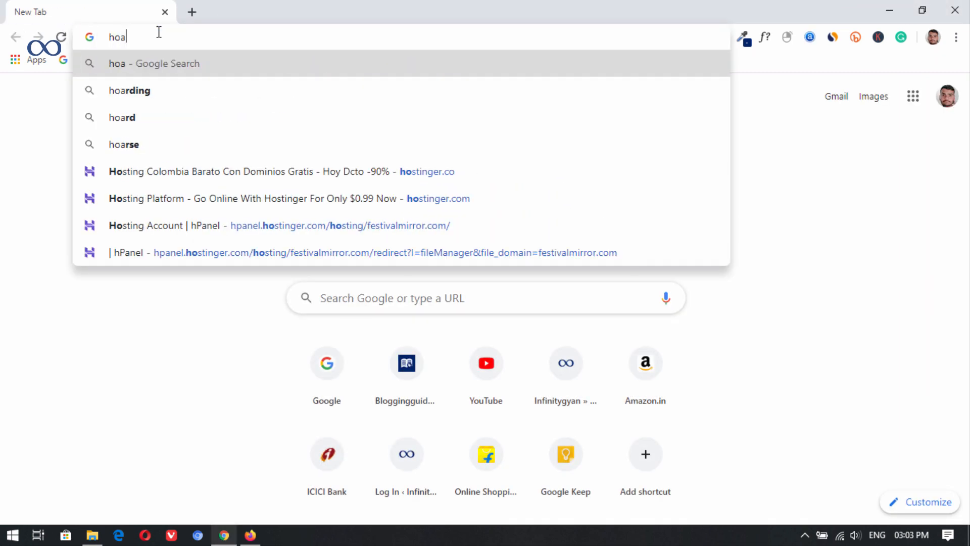
{"action": "key", "text": "BackSpace"}
{"action": "key", "text": "BackSpace"}
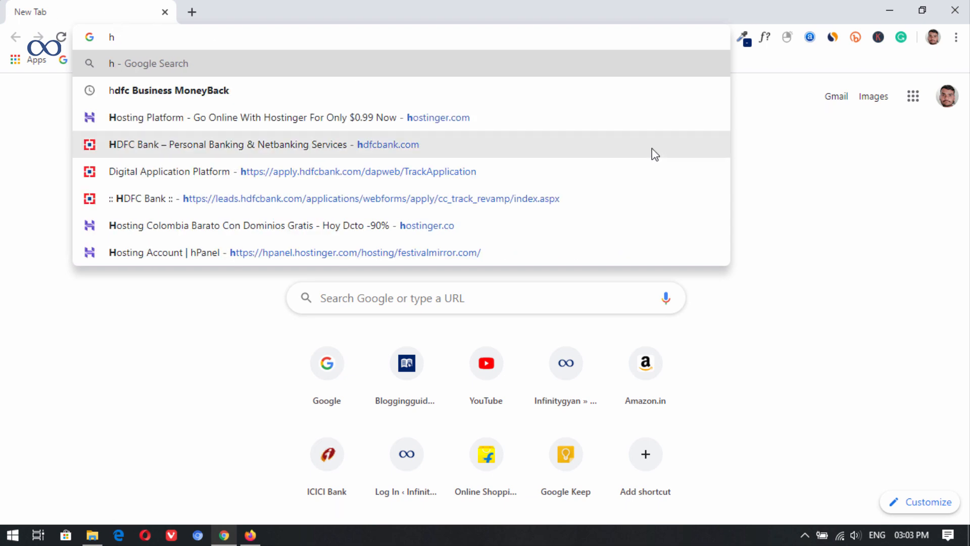
{"action": "left_click", "coordinate": [519, 121]}
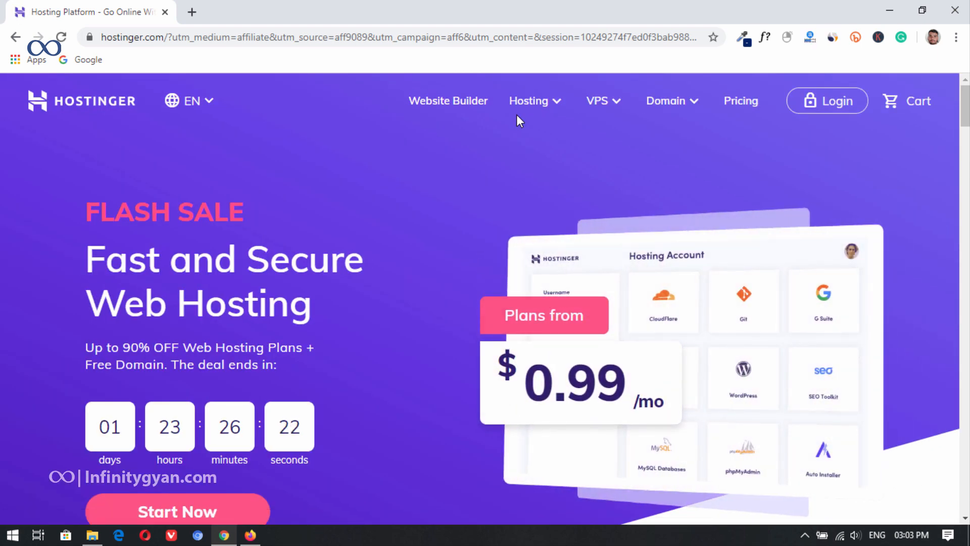
{"action": "left_click", "coordinate": [829, 101]}
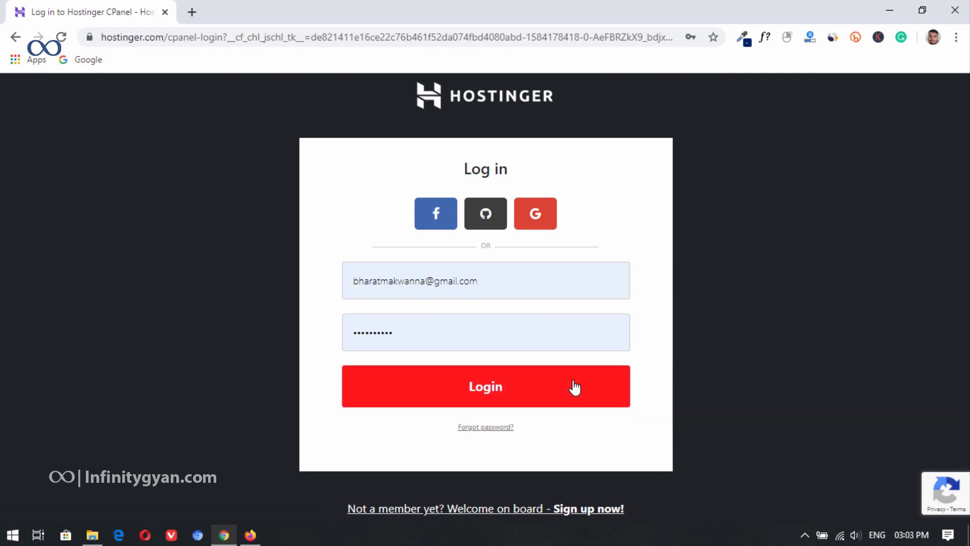
{"action": "left_click", "coordinate": [575, 387]}
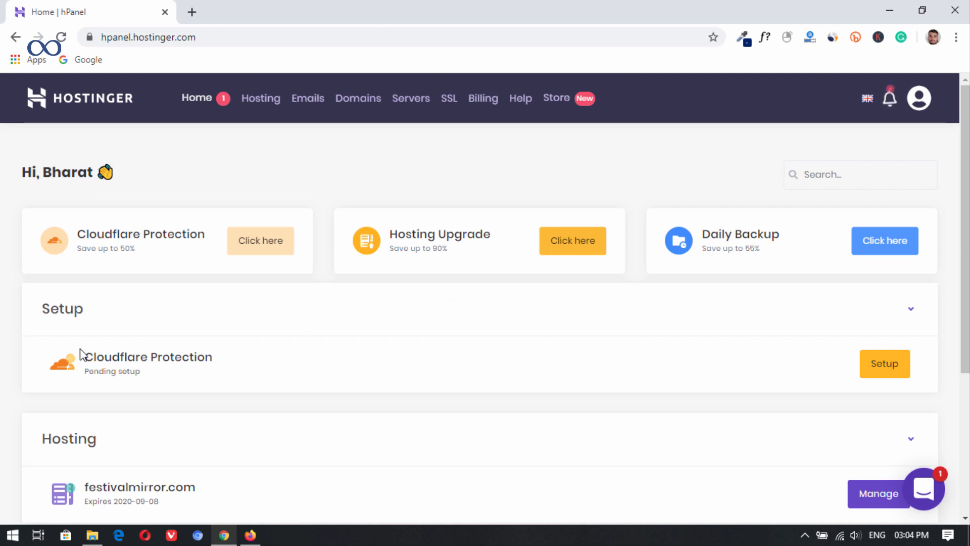
Step: Copy the hosting domain festivalmirror.com from the account home page and view that site in a new tab
{"action": "scroll", "coordinate": [80, 354], "scroll_direction": "down", "scroll_amount": 5}
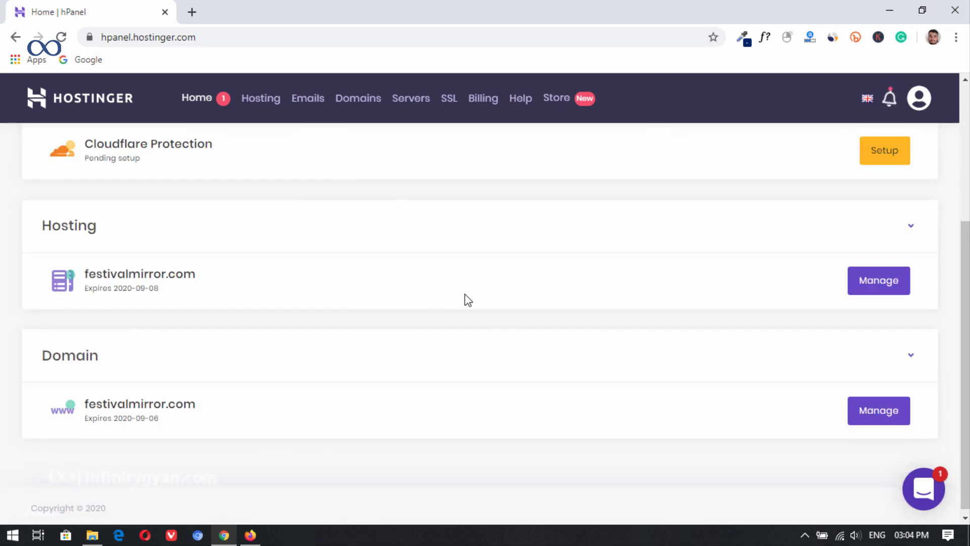
{"action": "left_click_drag", "start_coordinate": [196, 274], "coordinate": [84, 274]}
{"action": "key", "text": "ctrl+c"}
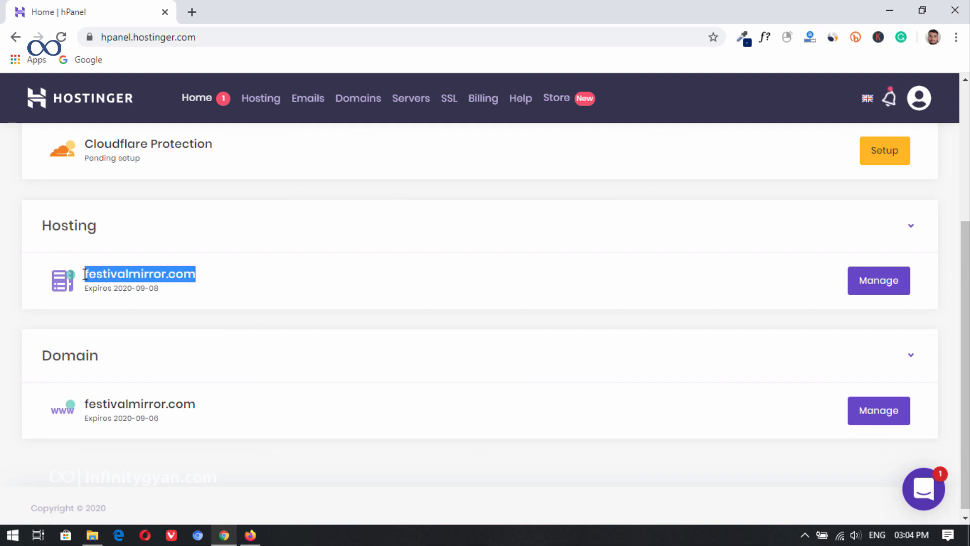
{"action": "left_click", "coordinate": [193, 12]}
{"action": "key", "text": "ctrl+v"}
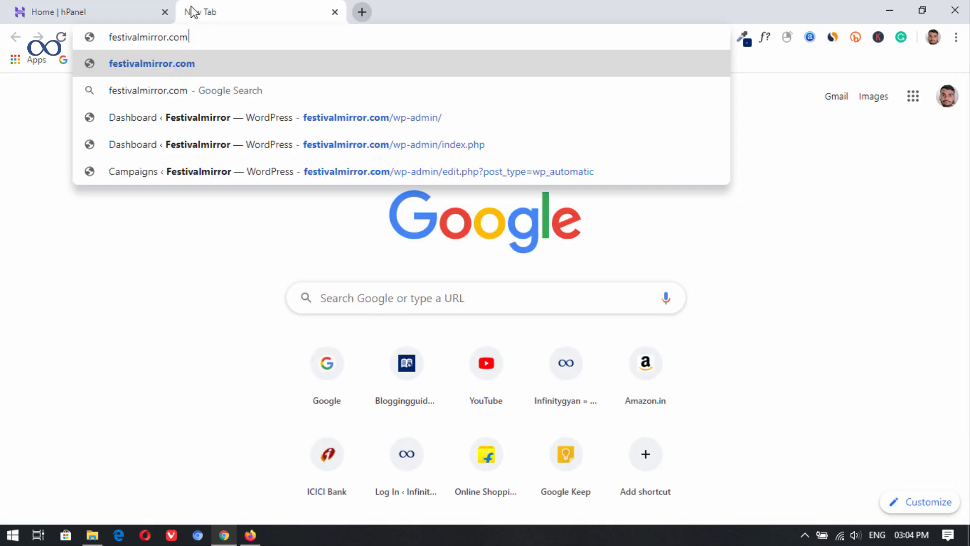
{"action": "key", "text": "Return"}
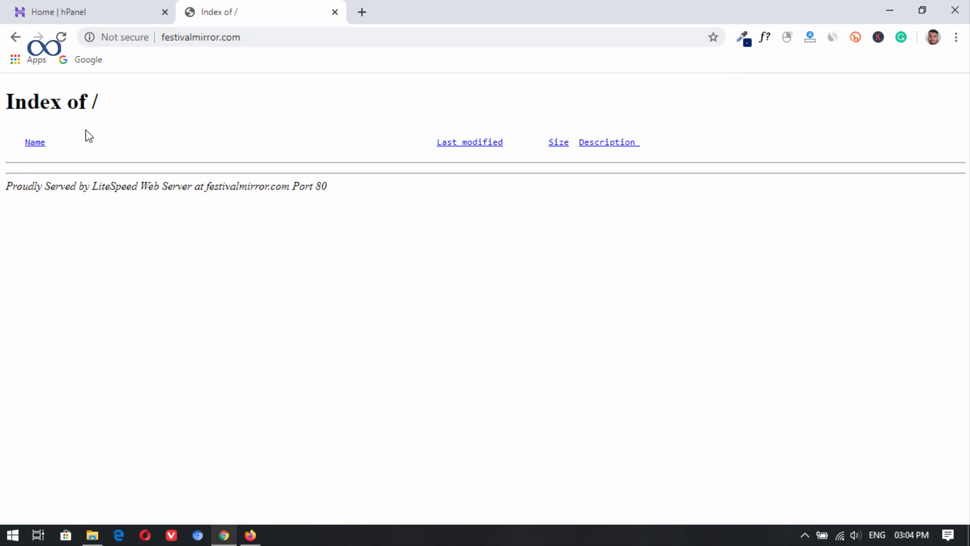
Step: Return to hPanel and open the Auto Installer for the festivalmirror.com hosting account
{"action": "left_click", "coordinate": [92, 4]}
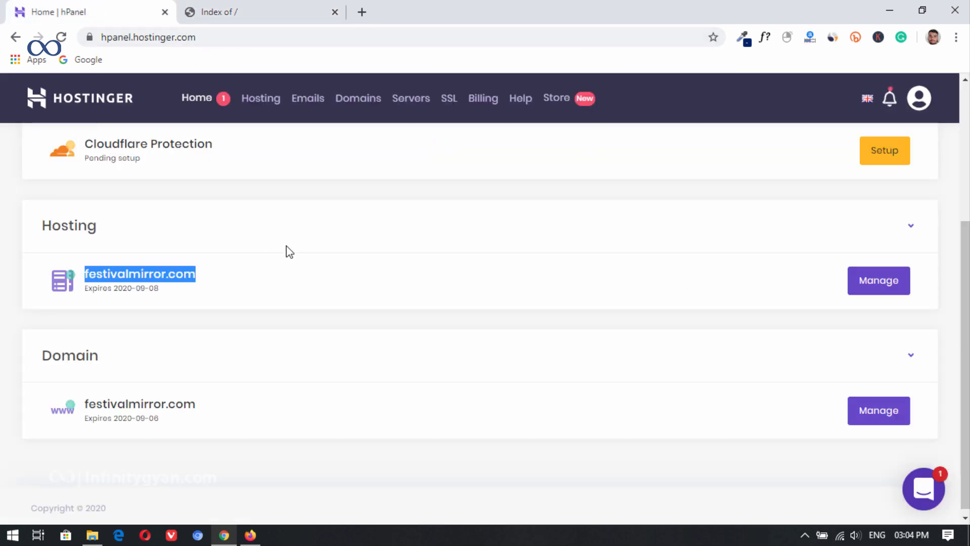
{"action": "left_click", "coordinate": [861, 282]}
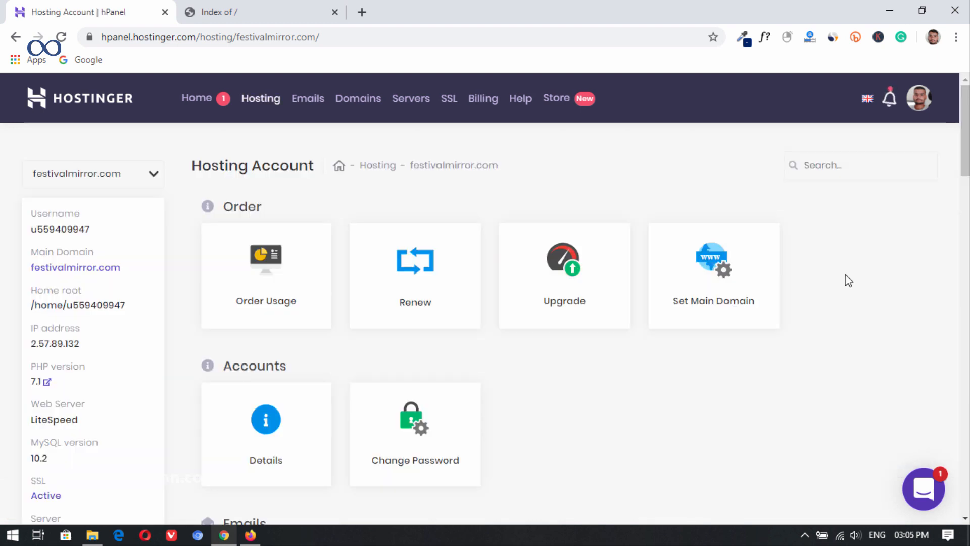
{"action": "scroll", "coordinate": [589, 314], "scroll_direction": "down", "scroll_amount": 3}
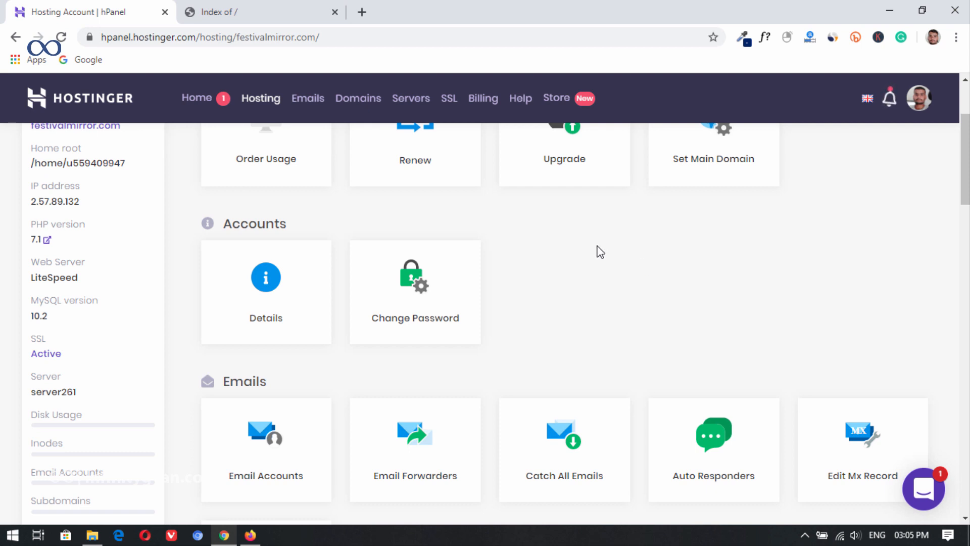
{"action": "scroll", "coordinate": [598, 248], "scroll_direction": "down", "scroll_amount": 3}
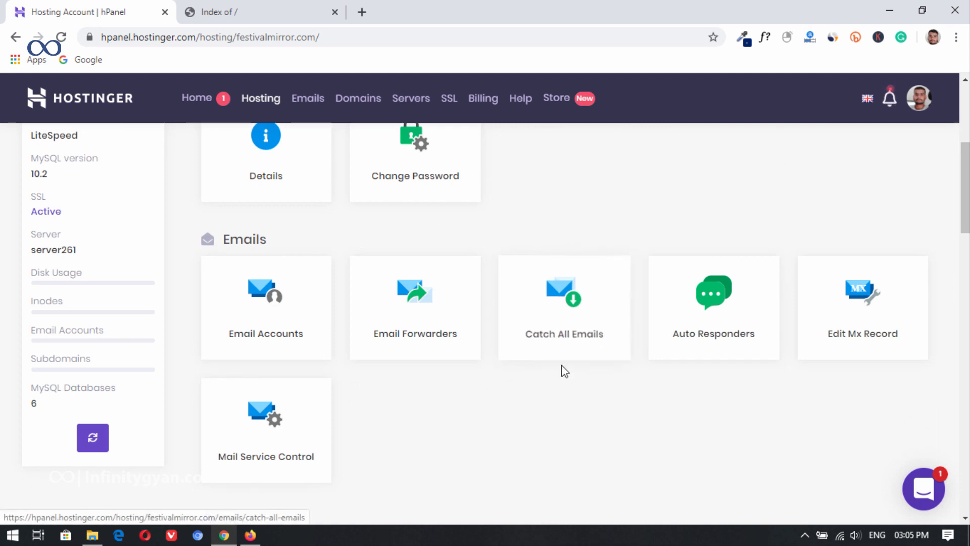
{"action": "scroll", "coordinate": [565, 371], "scroll_direction": "down", "scroll_amount": 3}
{"action": "scroll", "coordinate": [535, 283], "scroll_direction": "down", "scroll_amount": 4}
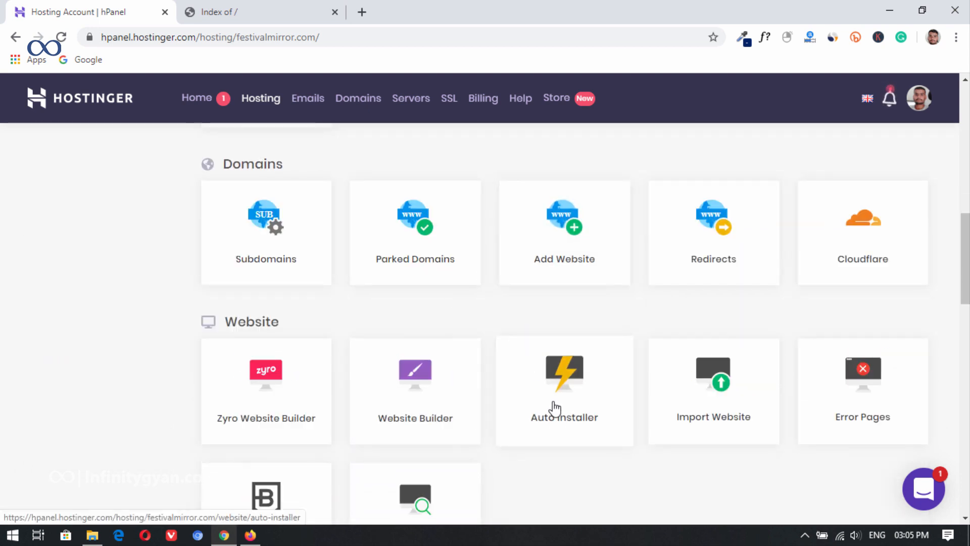
{"action": "left_click", "coordinate": [555, 409]}
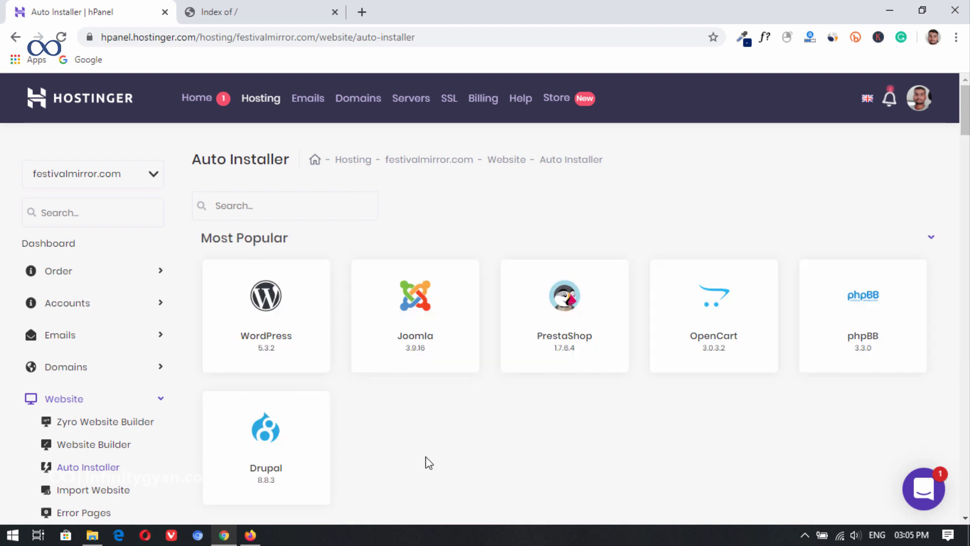
{"action": "left_click", "coordinate": [289, 328]}
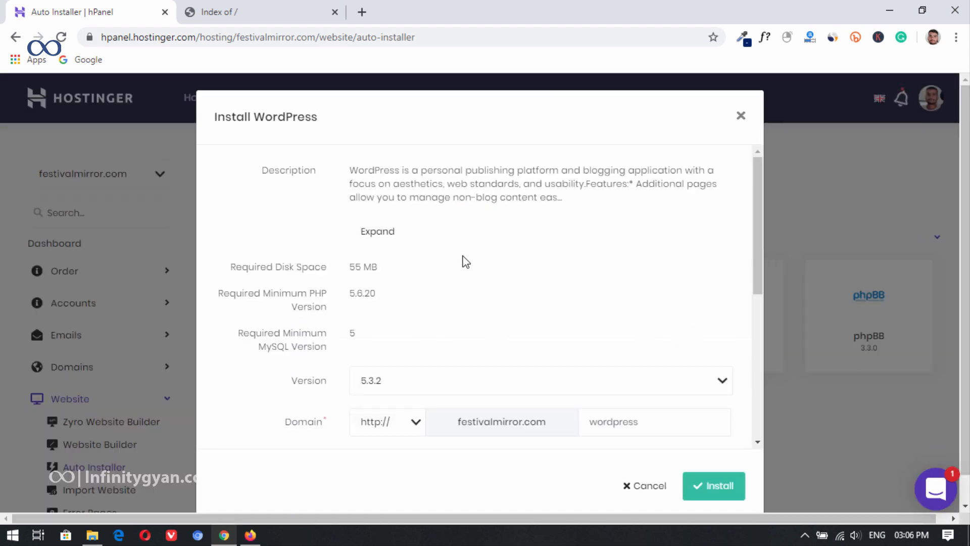
{"action": "scroll", "coordinate": [540, 273], "scroll_direction": "down", "scroll_amount": 3}
{"action": "left_click", "coordinate": [632, 283]}
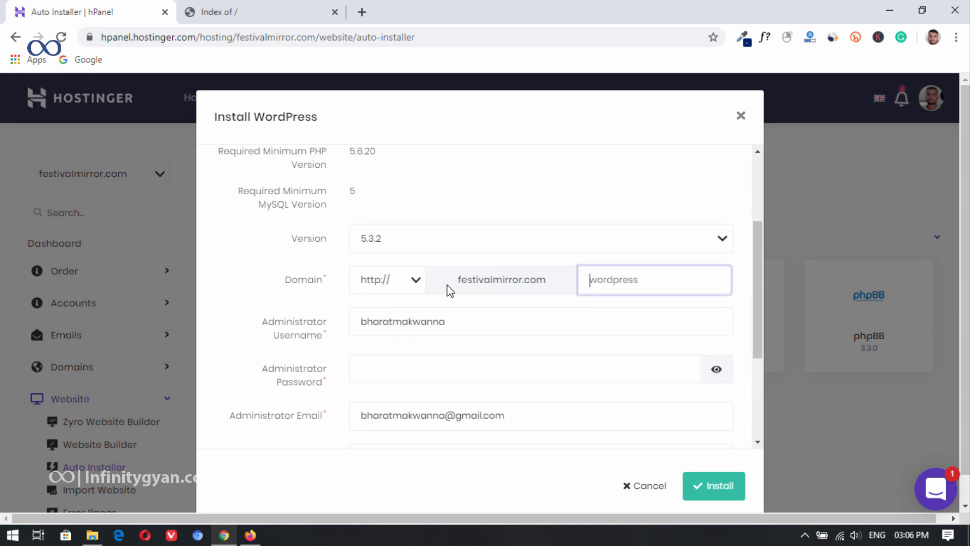
{"action": "left_click", "coordinate": [416, 283]}
{"action": "left_click", "coordinate": [394, 309]}
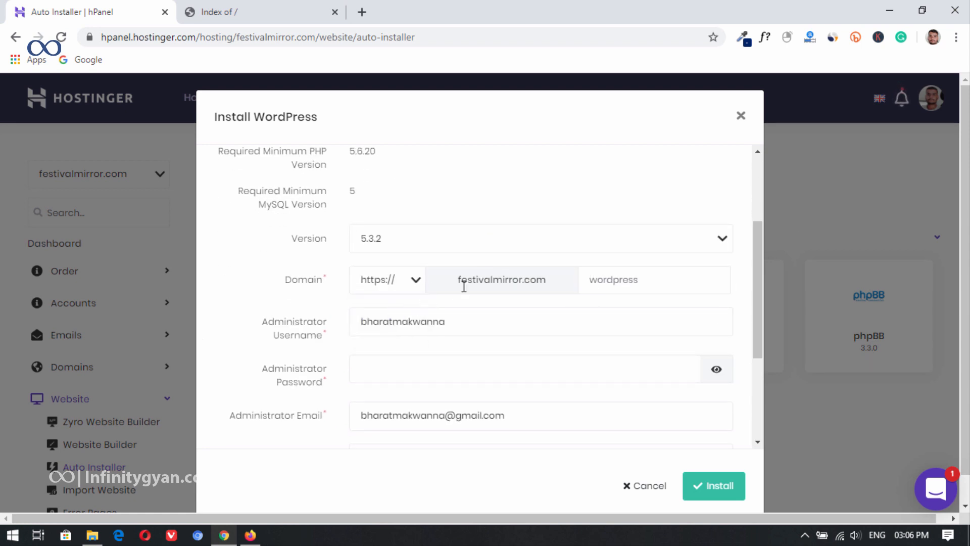
Step: Set the WordPress administrator username to admin and fill in the administrator password and e-mail
{"action": "scroll", "coordinate": [468, 335], "scroll_direction": "down", "scroll_amount": 1}
{"action": "left_click_drag", "start_coordinate": [459, 252], "coordinate": [224, 248]}
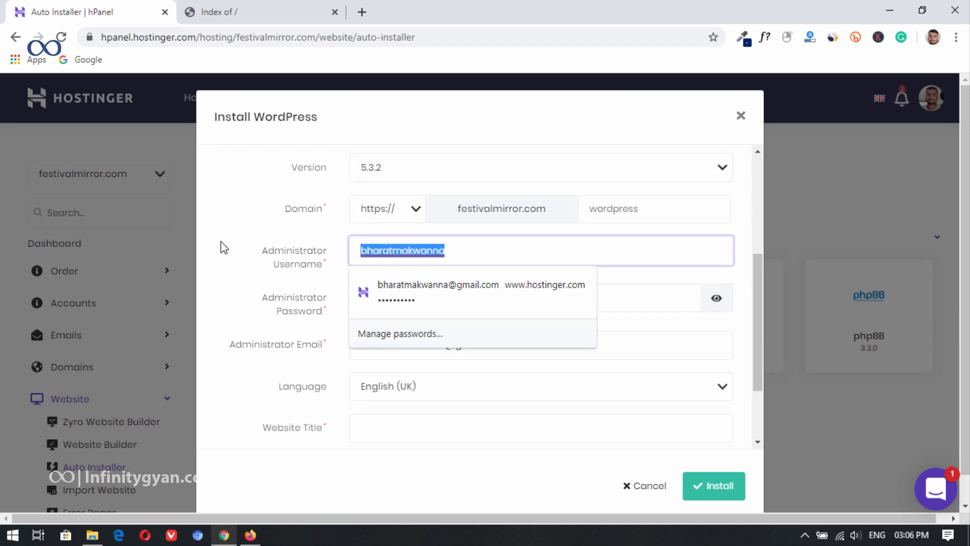
{"action": "type", "text": "admin"}
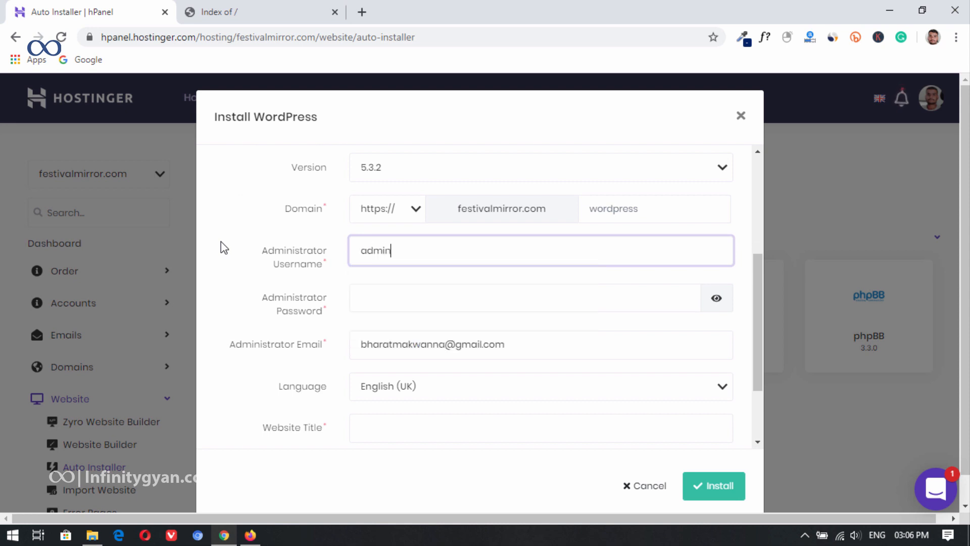
{"action": "left_click", "coordinate": [399, 296]}
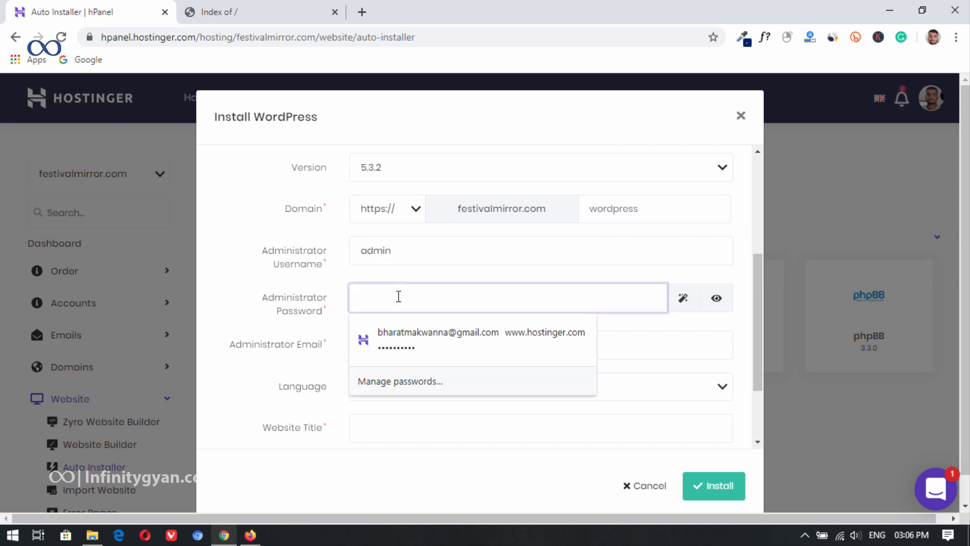
{"action": "type", "text": "a•••••"}
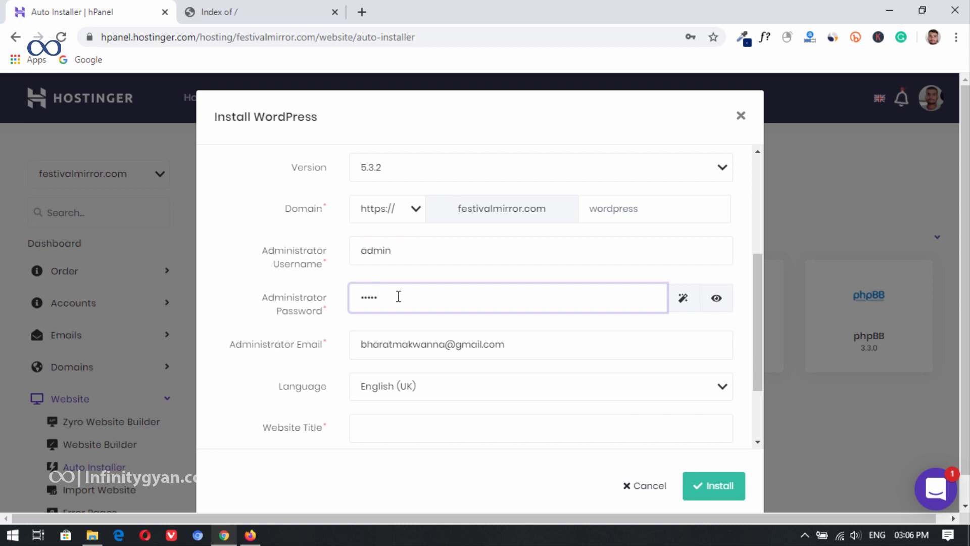
{"action": "type", "text": "•••"}
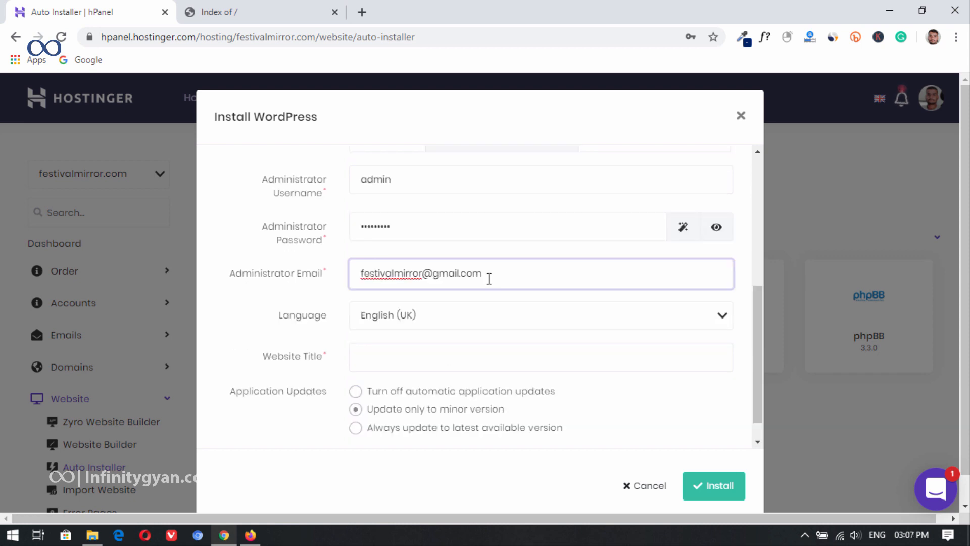
Step: Set the website title to Festivalmirror and run the WordPress installation
{"action": "scroll", "coordinate": [481, 305], "scroll_direction": "down", "scroll_amount": 1}
{"action": "left_click", "coordinate": [408, 326]}
{"action": "type", "text": "Festi"}
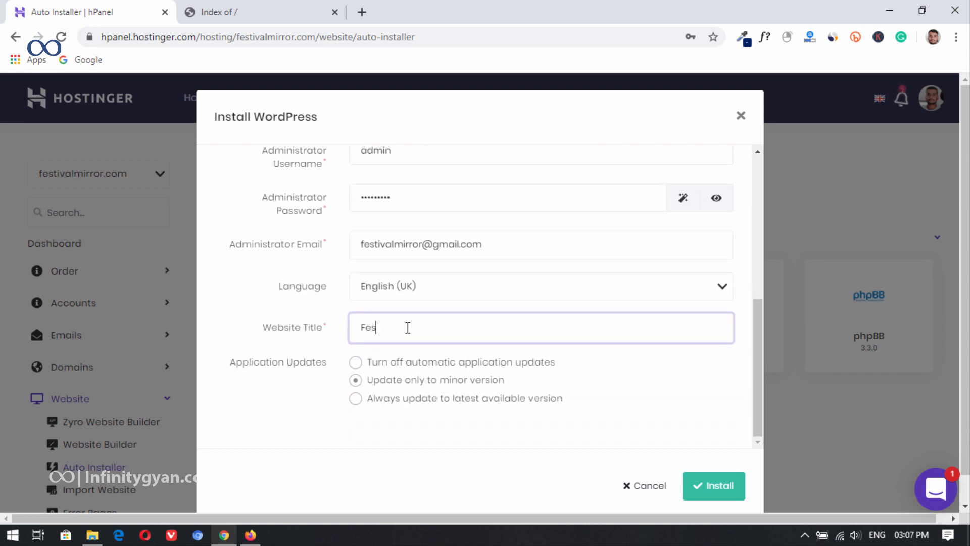
{"action": "type", "text": "valmirror"}
{"action": "left_click", "coordinate": [712, 485]}
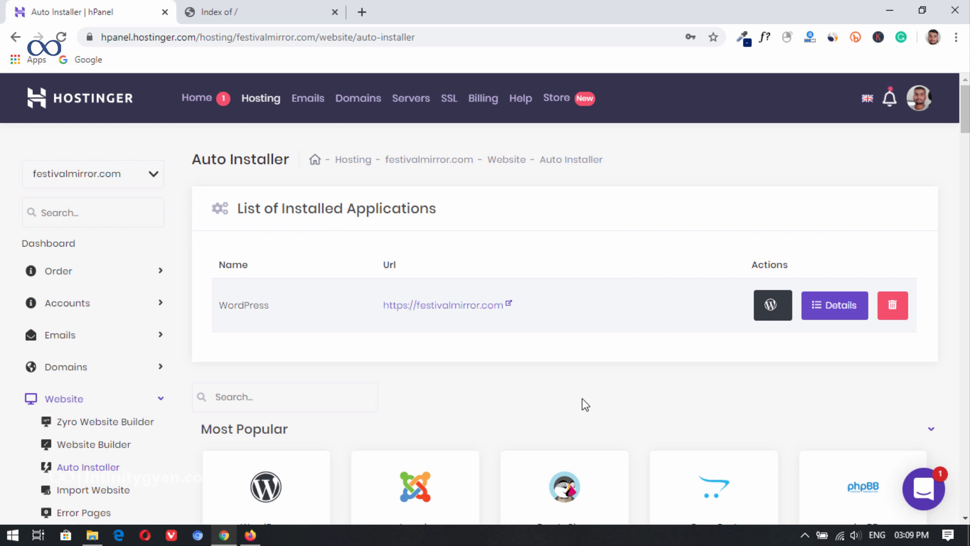
Step: Reload festivalmirror.com in its tab and look over the new WordPress home page
{"action": "left_click", "coordinate": [270, 7]}
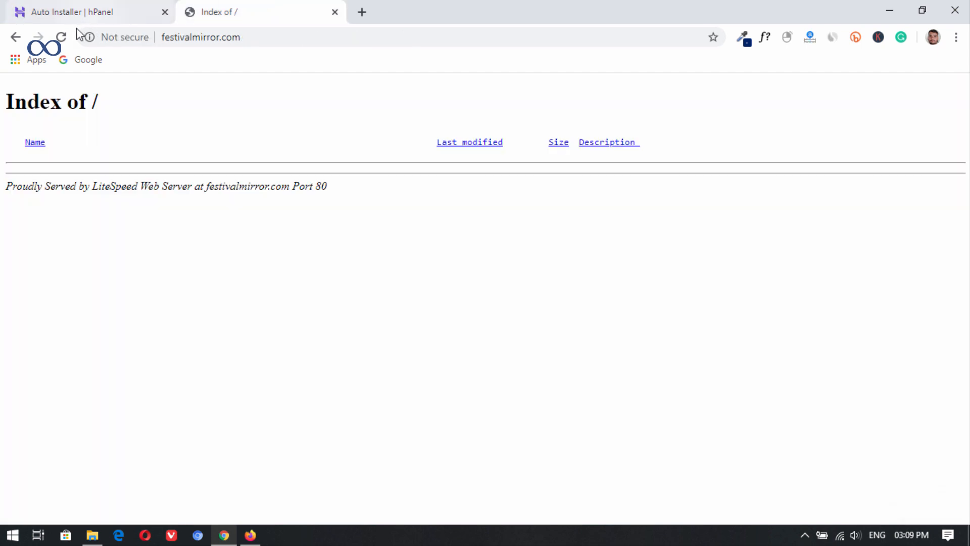
{"action": "left_click", "coordinate": [61, 37]}
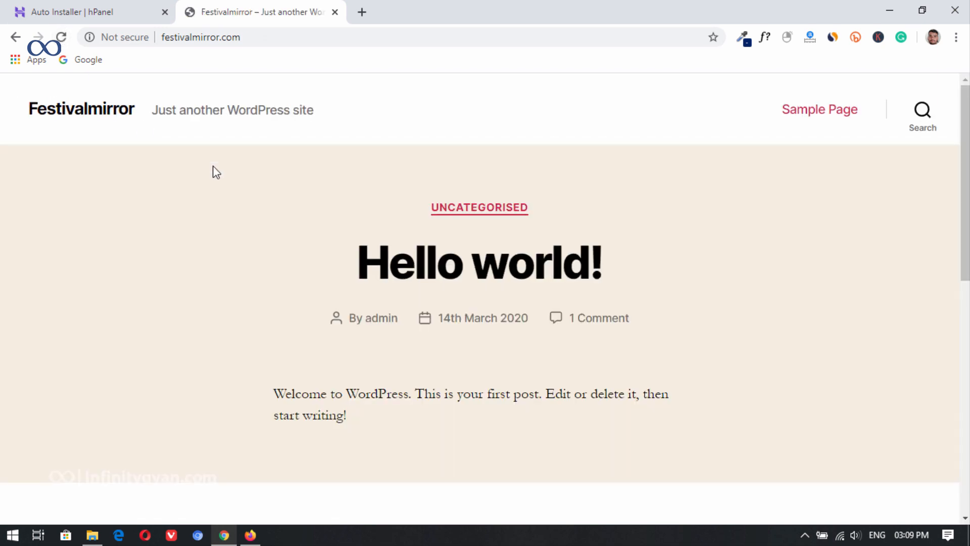
{"action": "scroll", "coordinate": [223, 222], "scroll_direction": "down", "scroll_amount": 5}
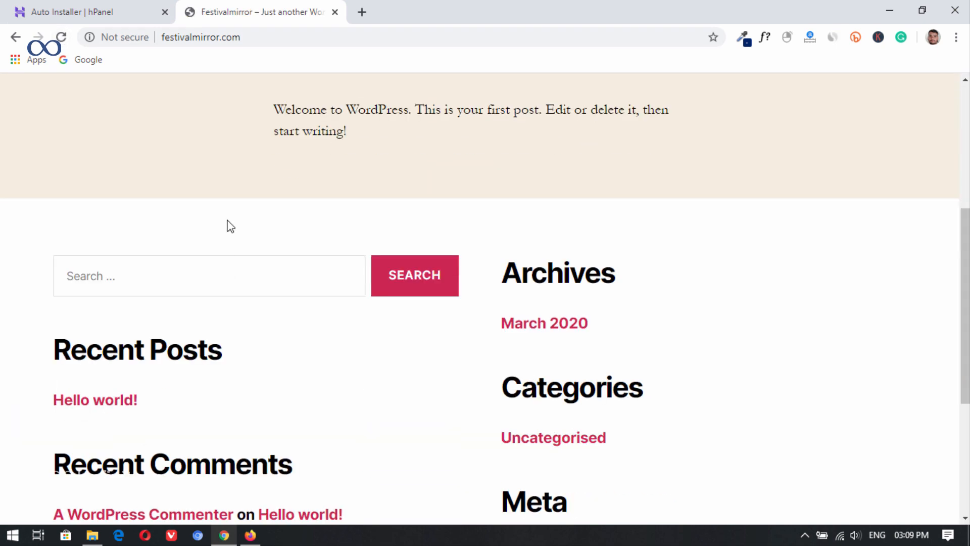
{"action": "scroll", "coordinate": [241, 225], "scroll_direction": "up", "scroll_amount": 5}
Step: Open the WordPress admin login from hPanel's installed applications list and log in as admin with the account password
{"action": "left_click", "coordinate": [82, 11]}
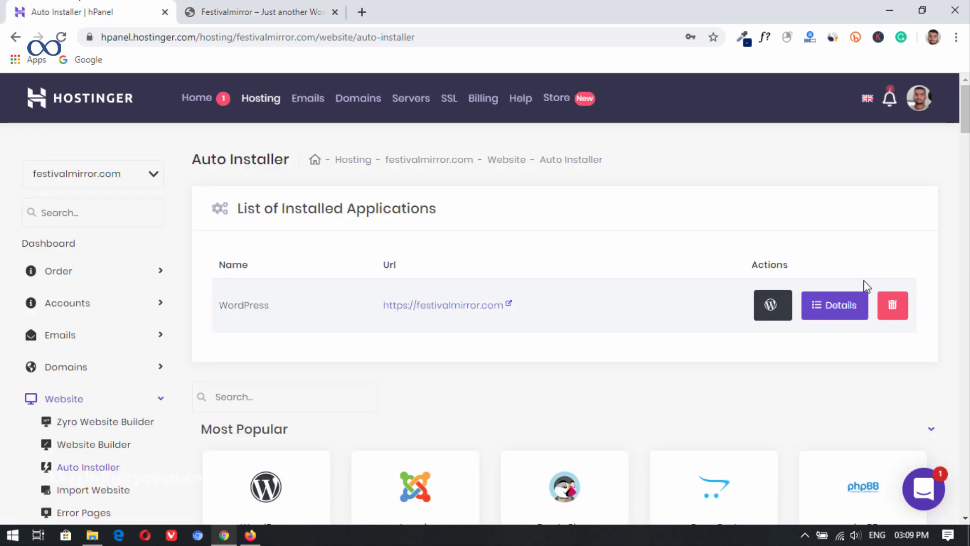
{"action": "left_click", "coordinate": [771, 306]}
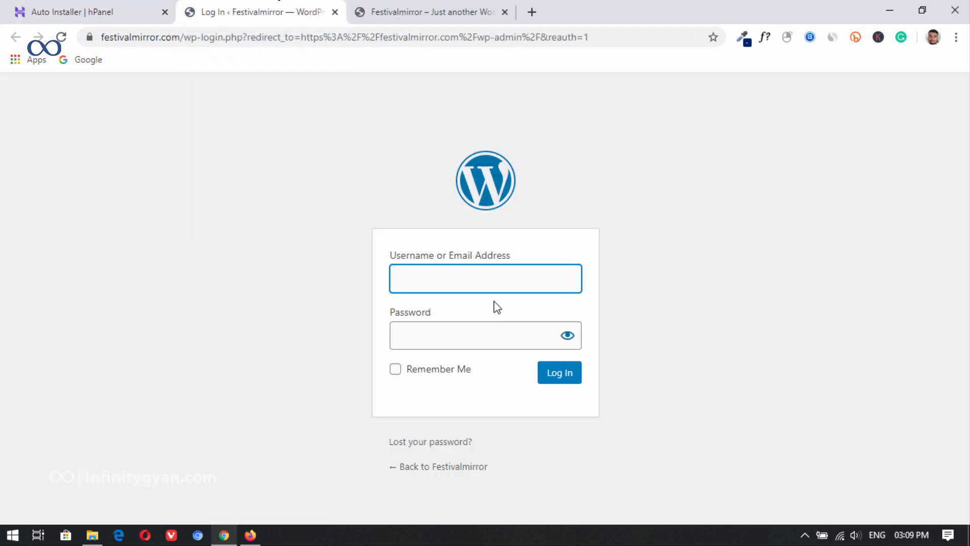
{"action": "type", "text": "admin"}
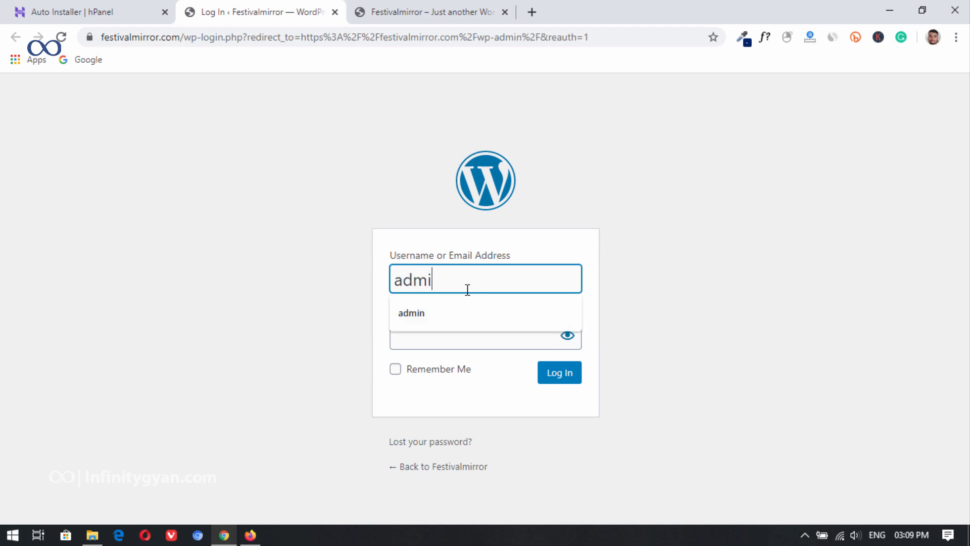
{"action": "key", "text": "Tab"}
{"action": "type", "text": "*******"}
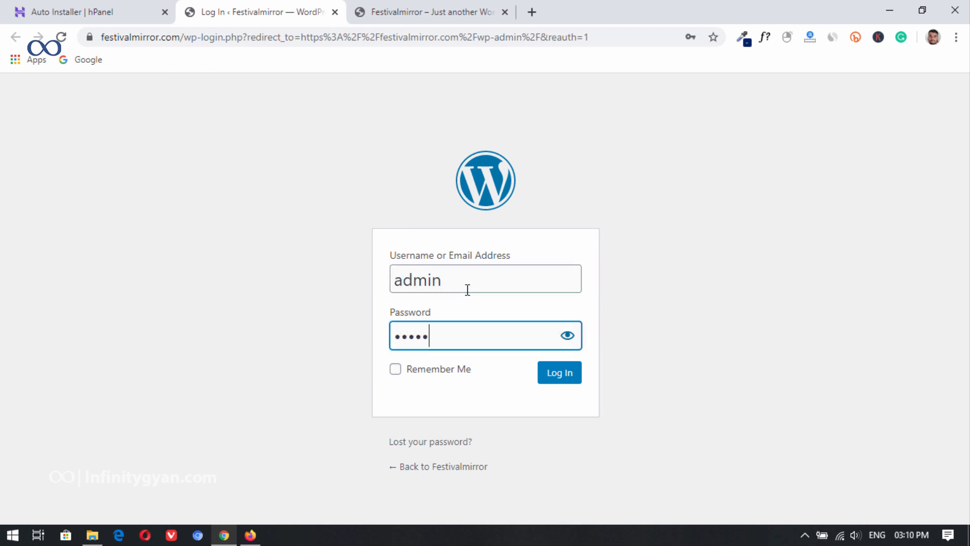
{"action": "type", "text": "**"}
{"action": "key", "text": "Return"}
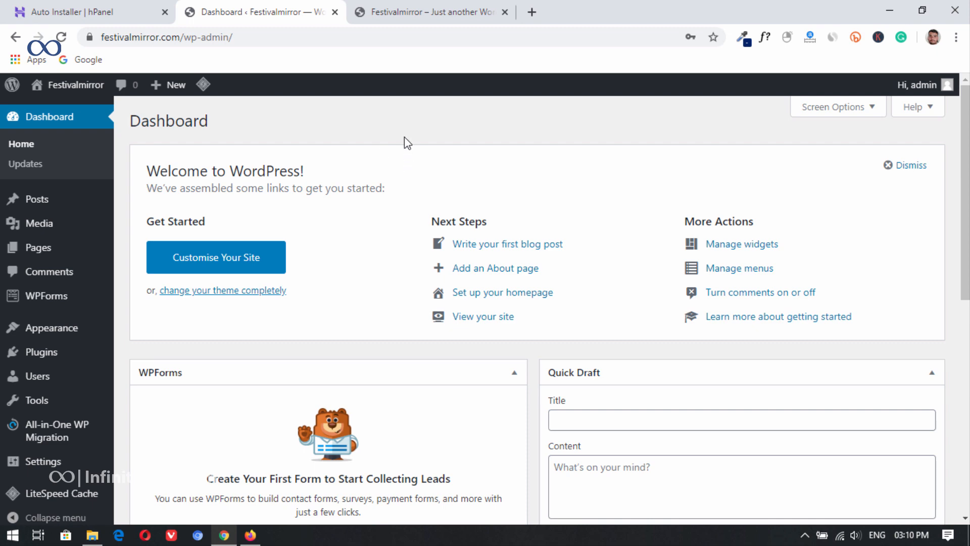
Step: Look over the dashboard and installed plugins, and show the popular plugins available for adding to the site
{"action": "scroll", "coordinate": [378, 136], "scroll_direction": "down", "scroll_amount": 5}
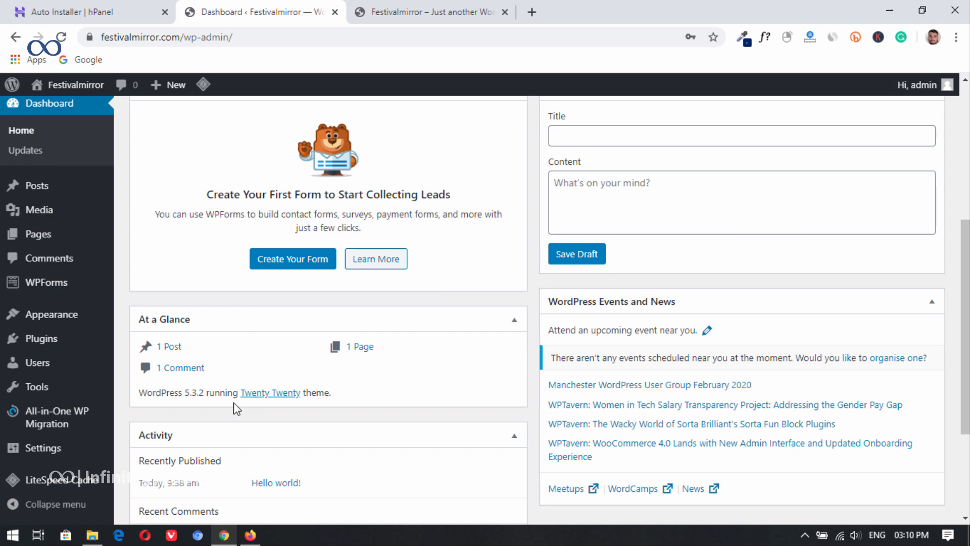
{"action": "scroll", "coordinate": [233, 402], "scroll_direction": "up", "scroll_amount": 5}
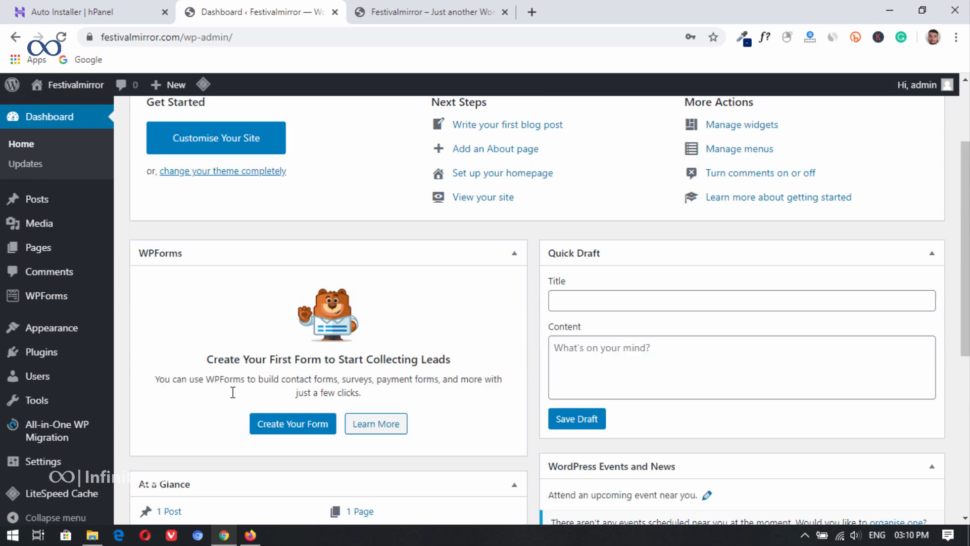
{"action": "mouse_move", "coordinate": [61, 364]}
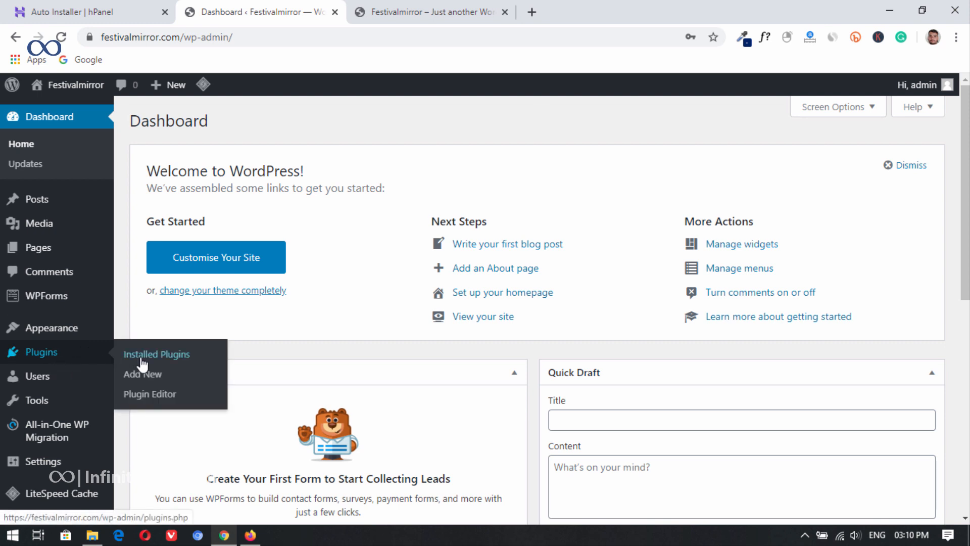
{"action": "left_click", "coordinate": [166, 354]}
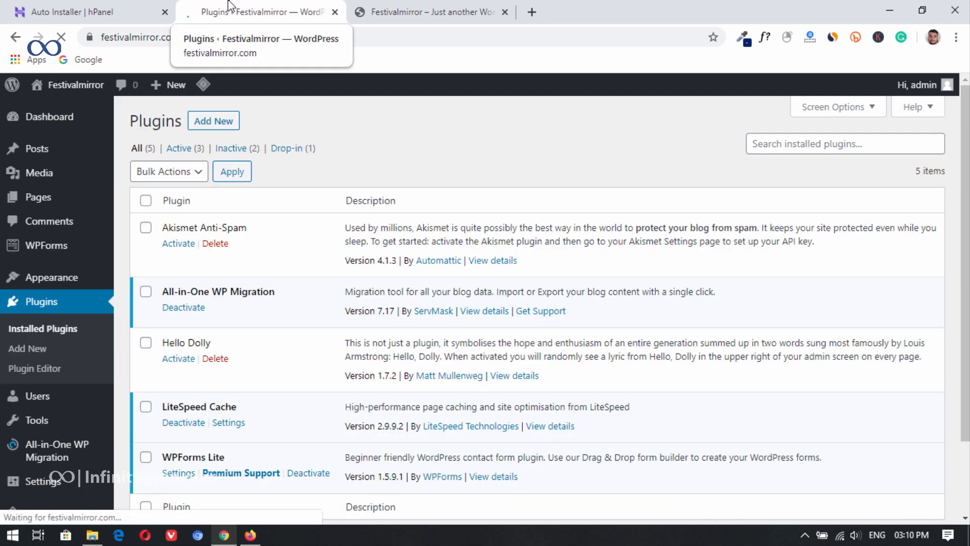
{"action": "left_click", "coordinate": [216, 122]}
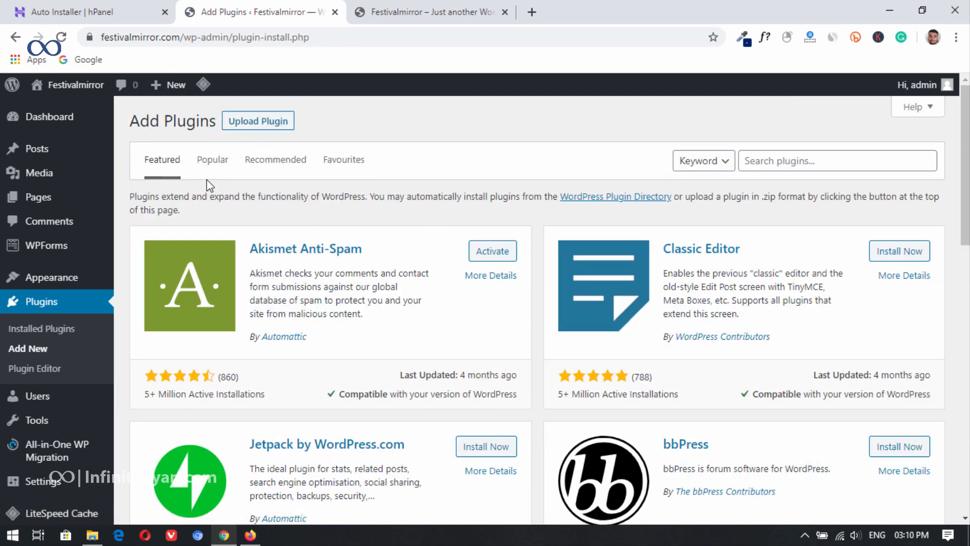
{"action": "left_click", "coordinate": [217, 163]}
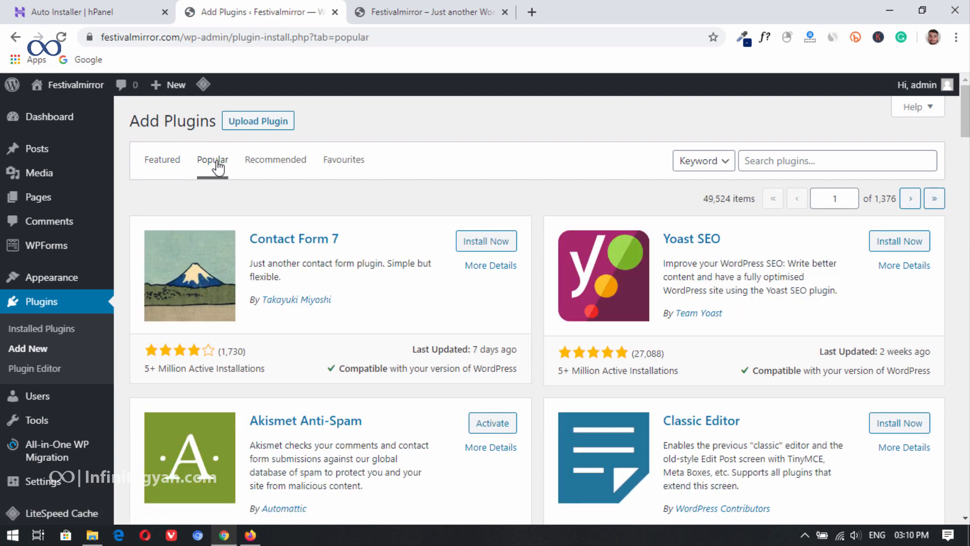
Step: Install the Contact Form 7, Yoast SEO and Smush plugins from the popular plugins
{"action": "left_click", "coordinate": [463, 242]}
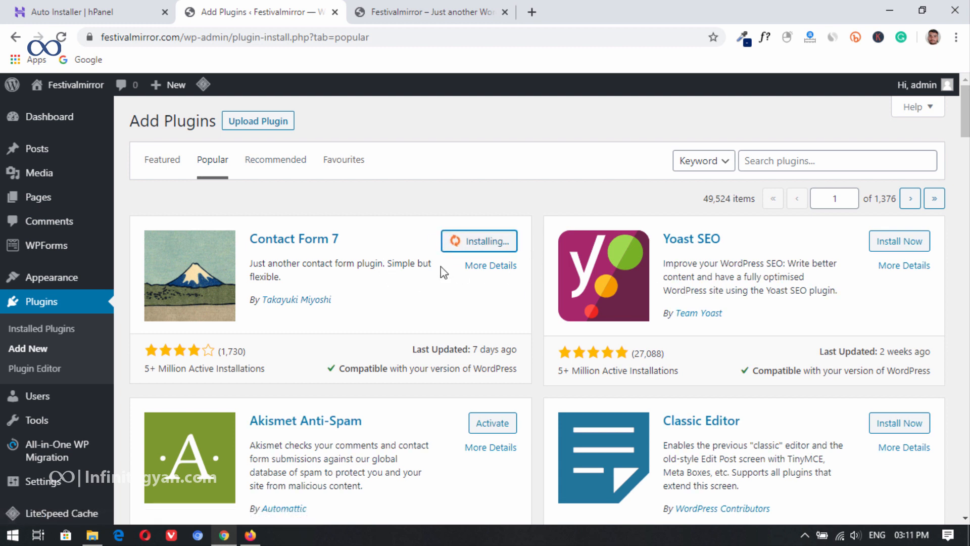
{"action": "left_click", "coordinate": [917, 249]}
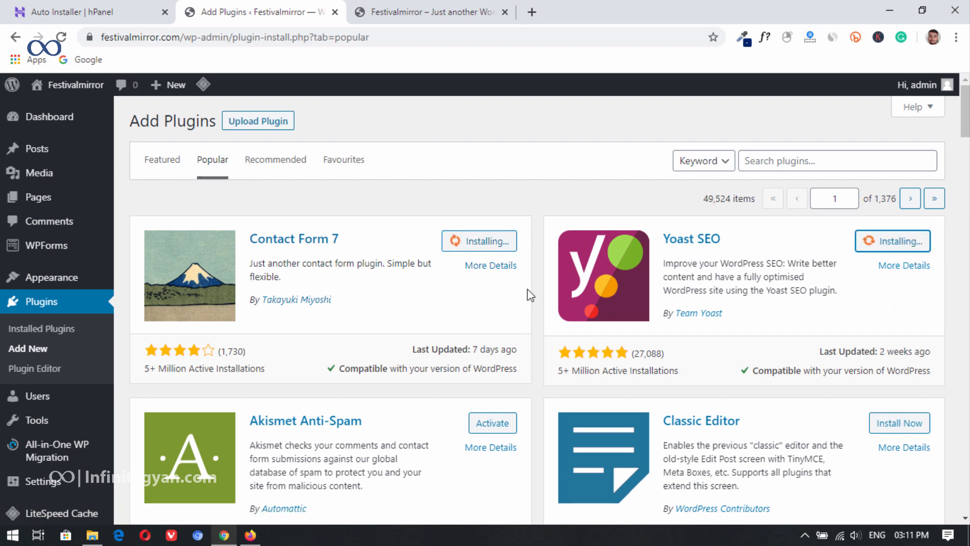
{"action": "scroll", "coordinate": [528, 293], "scroll_direction": "down", "scroll_amount": 12}
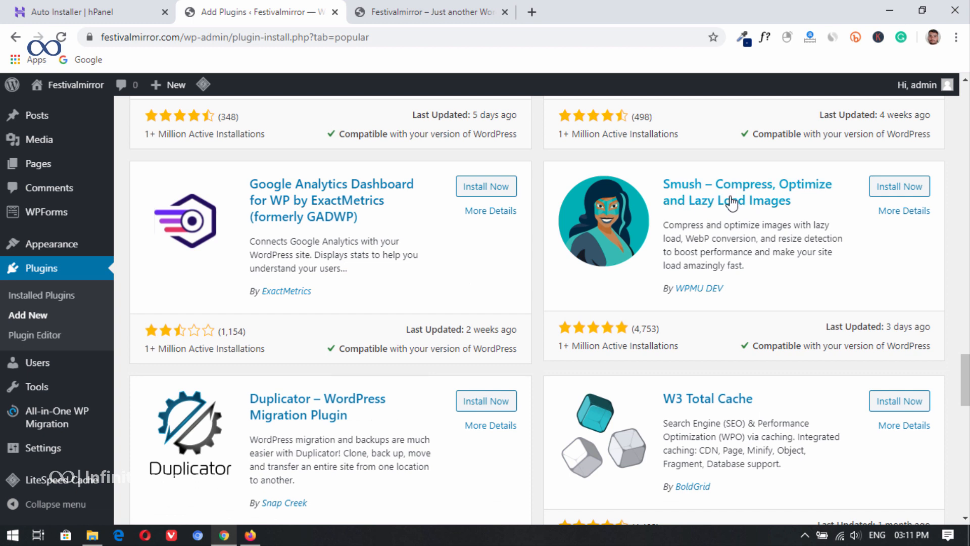
{"action": "left_click", "coordinate": [885, 193]}
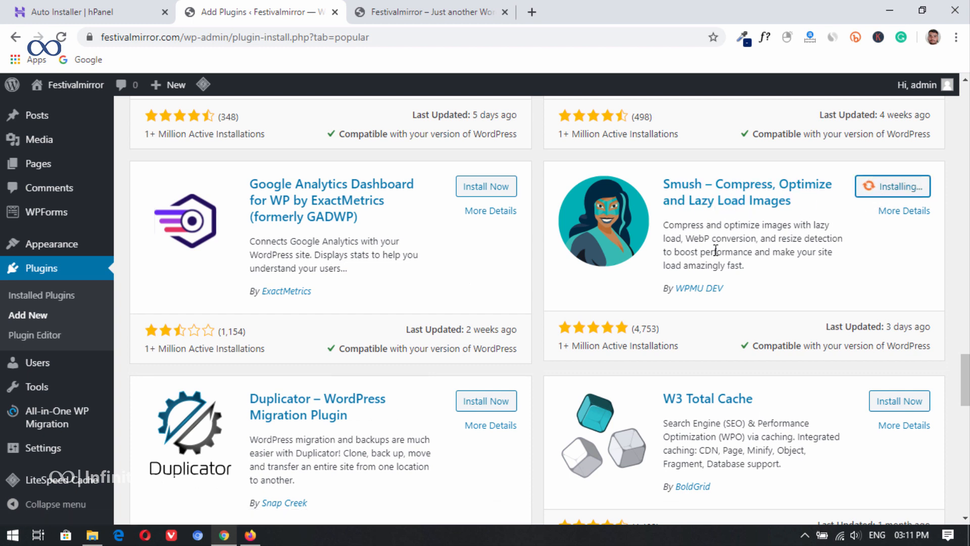
Step: Install the WP Fastest Cache and Cookie Notice for GDPR & CCPA plugins from the popular plugins
{"action": "scroll", "coordinate": [660, 243], "scroll_direction": "down", "scroll_amount": 8}
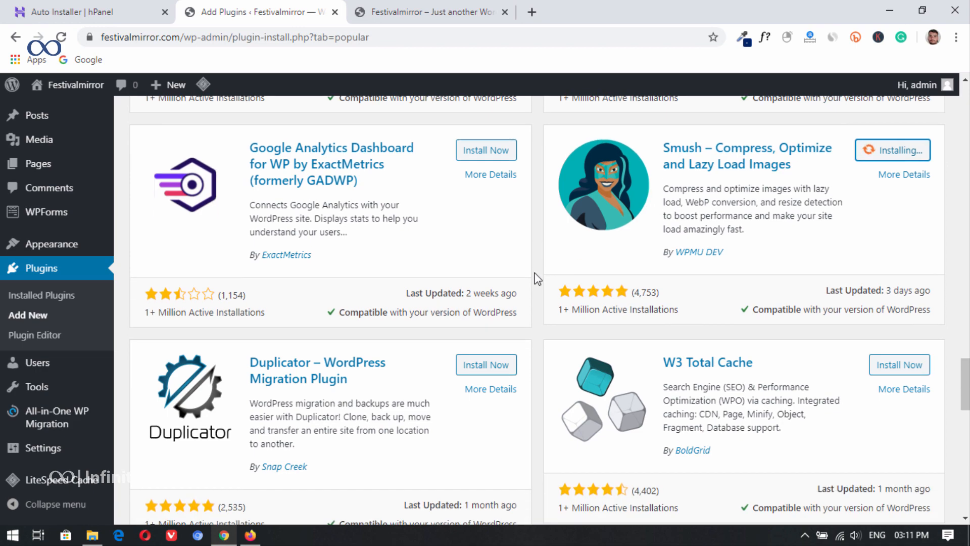
{"action": "scroll", "coordinate": [498, 267], "scroll_direction": "down", "scroll_amount": 5}
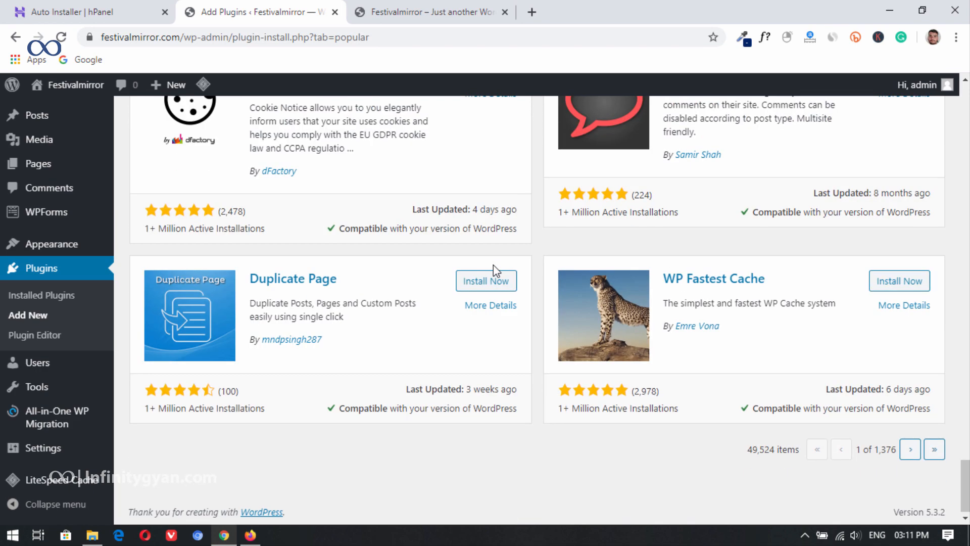
{"action": "left_click", "coordinate": [904, 282]}
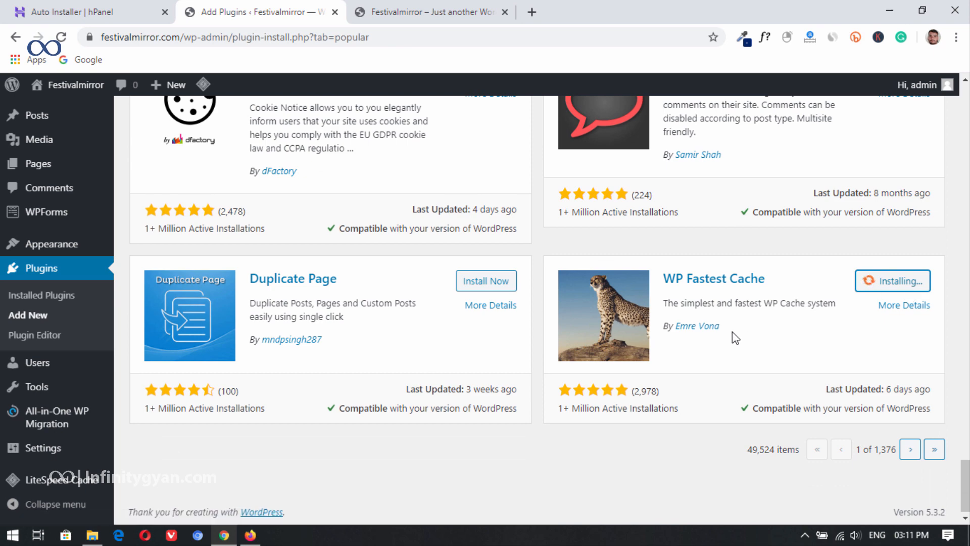
{"action": "scroll", "coordinate": [714, 362], "scroll_direction": "up", "scroll_amount": 3}
{"action": "left_click", "coordinate": [475, 213]}
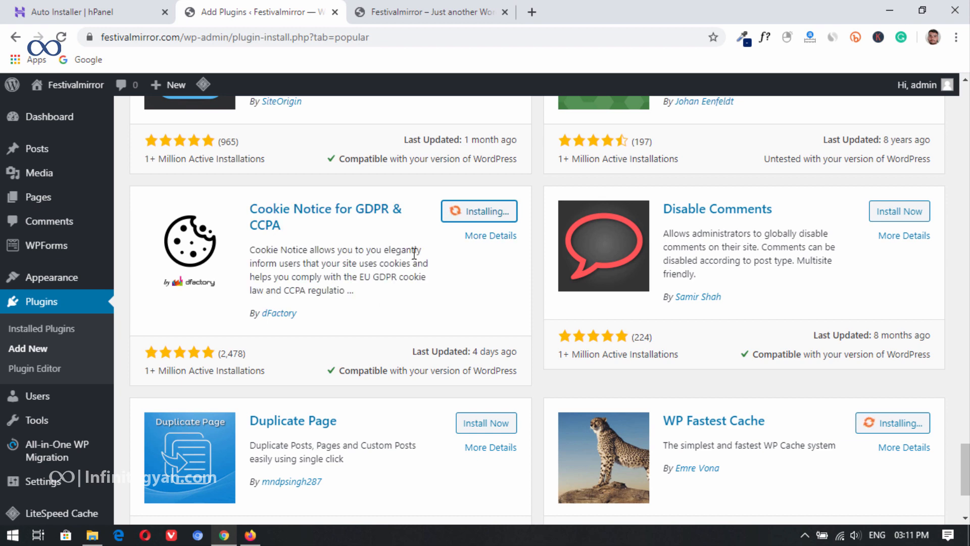
{"action": "scroll", "coordinate": [384, 303], "scroll_direction": "down", "scroll_amount": 3}
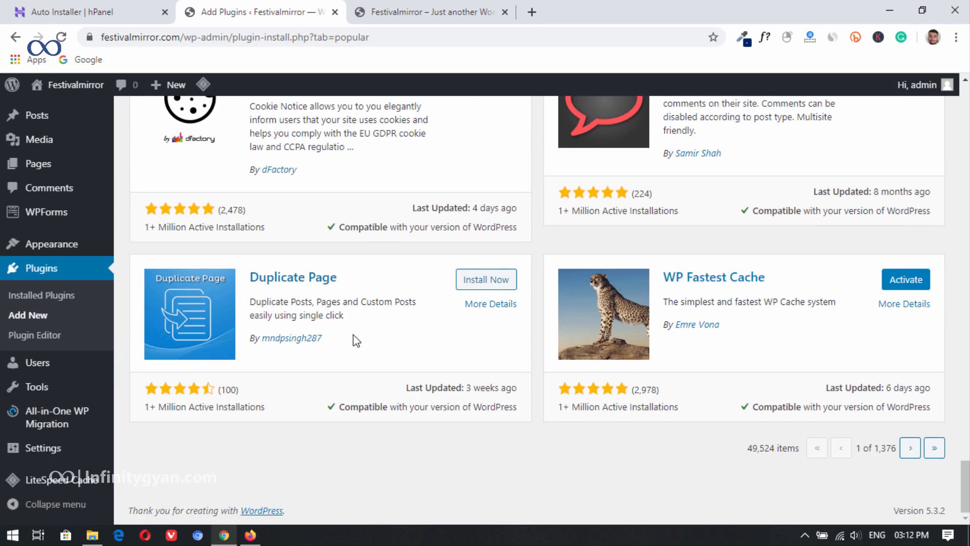
Step: Select every plugin in the installed plugins list, and individually delete only Akismet Anti-Spam and Hello Dolly
{"action": "left_click", "coordinate": [39, 298]}
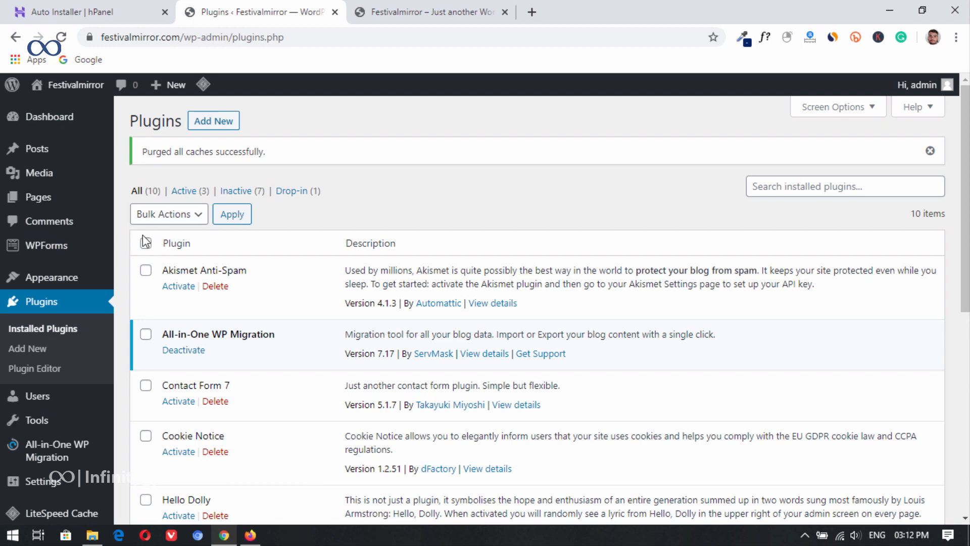
{"action": "left_click", "coordinate": [146, 243]}
{"action": "left_click", "coordinate": [215, 286]}
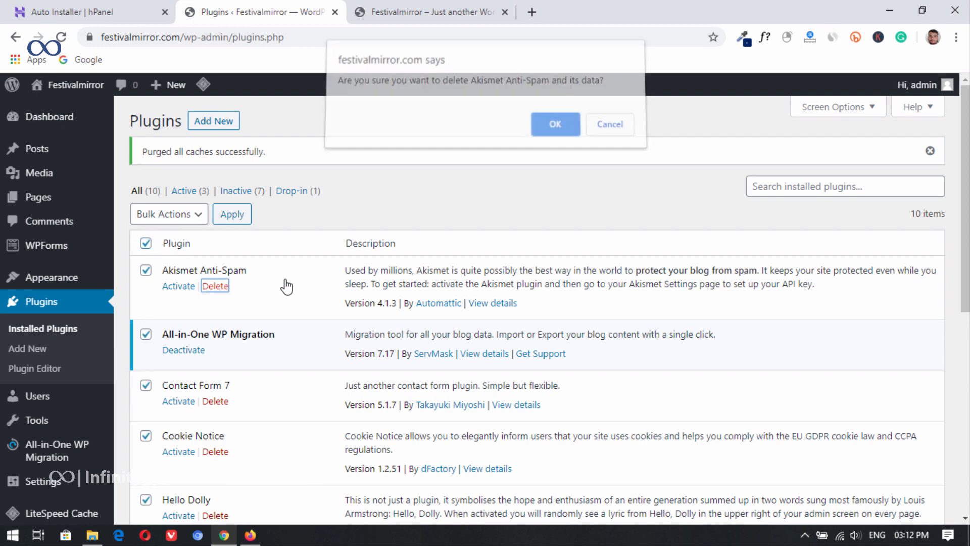
{"action": "left_click", "coordinate": [554, 129]}
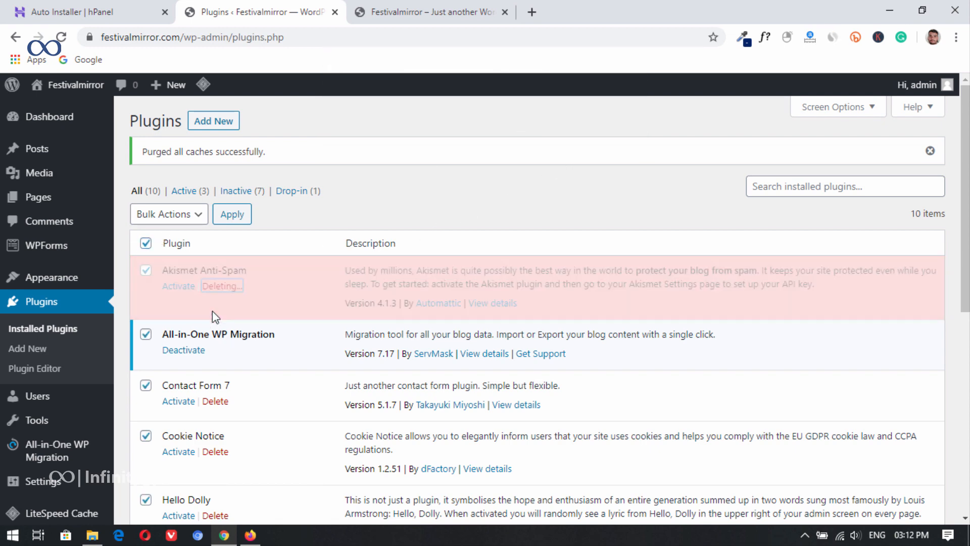
{"action": "scroll", "coordinate": [232, 323], "scroll_direction": "down", "scroll_amount": 3}
{"action": "left_click", "coordinate": [215, 337]}
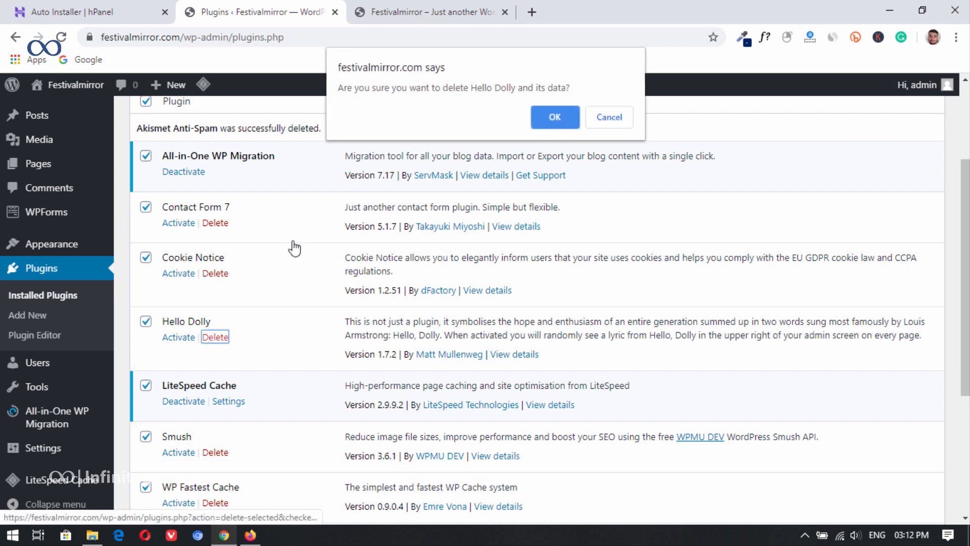
{"action": "left_click", "coordinate": [553, 118]}
Step: Activate all the selected plugins with one bulk action and review the installed plugins list
{"action": "scroll", "coordinate": [172, 263], "scroll_direction": "down", "scroll_amount": 1}
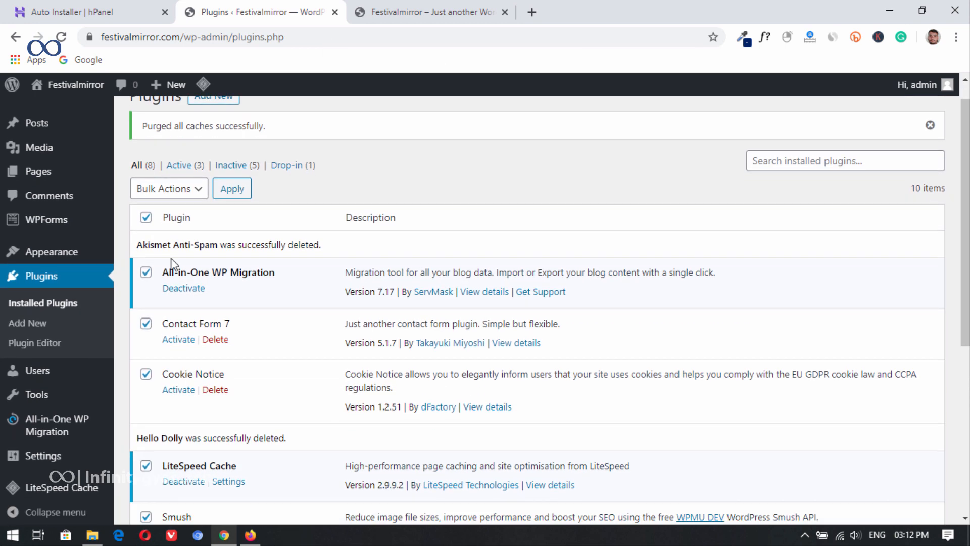
{"action": "scroll", "coordinate": [171, 263], "scroll_direction": "down", "scroll_amount": 1}
{"action": "left_click", "coordinate": [192, 145]}
{"action": "left_click", "coordinate": [178, 176]}
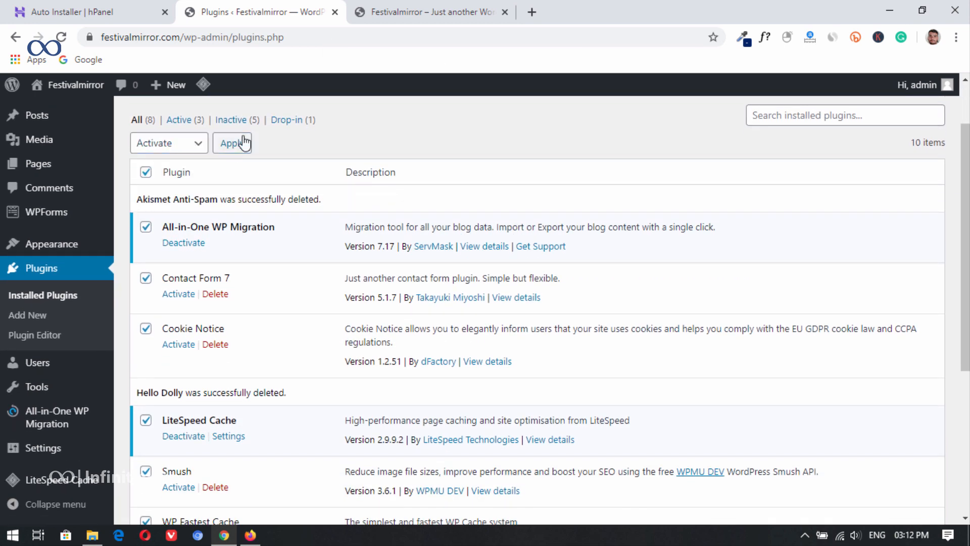
{"action": "left_click", "coordinate": [238, 141]}
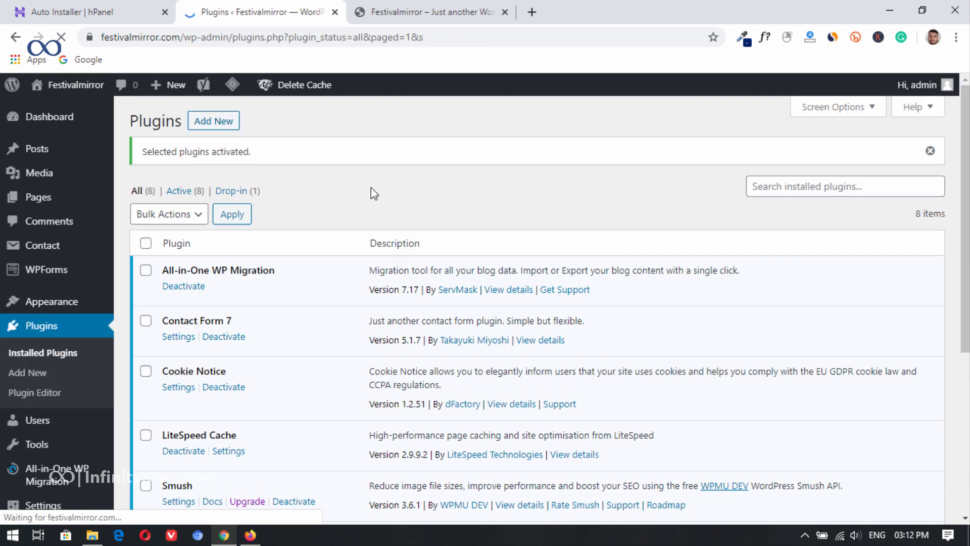
{"action": "scroll", "coordinate": [303, 292], "scroll_direction": "down", "scroll_amount": 5}
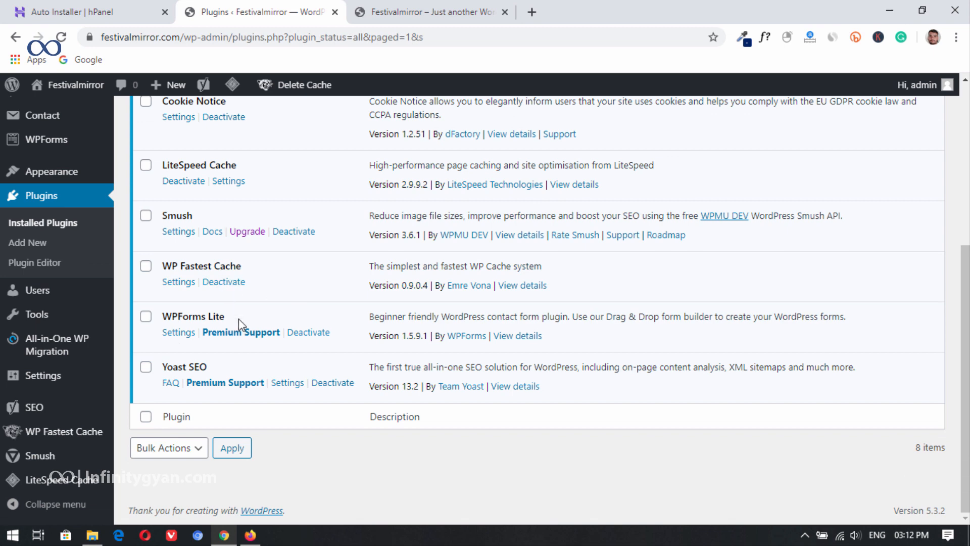
{"action": "scroll", "coordinate": [272, 358], "scroll_direction": "up", "scroll_amount": 5}
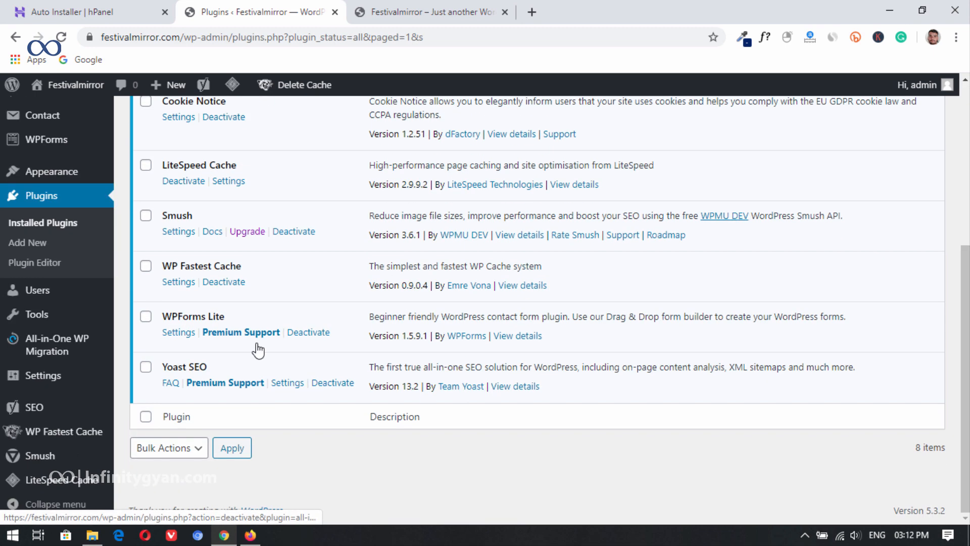
Step: Set the site tagline to The World News in the general settings and save the changes
{"action": "scroll", "coordinate": [228, 318], "scroll_direction": "down", "scroll_amount": 5}
{"action": "mouse_move", "coordinate": [67, 374]}
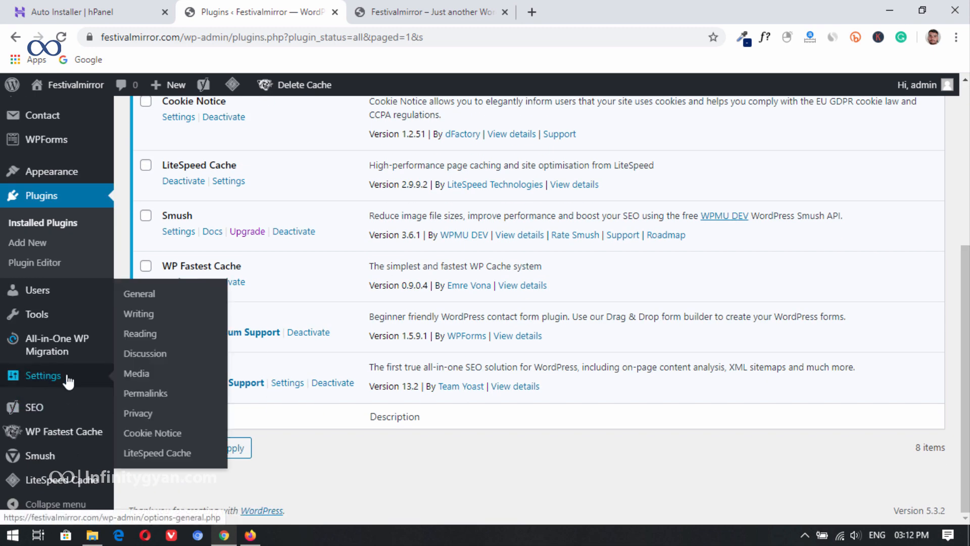
{"action": "left_click", "coordinate": [141, 298]}
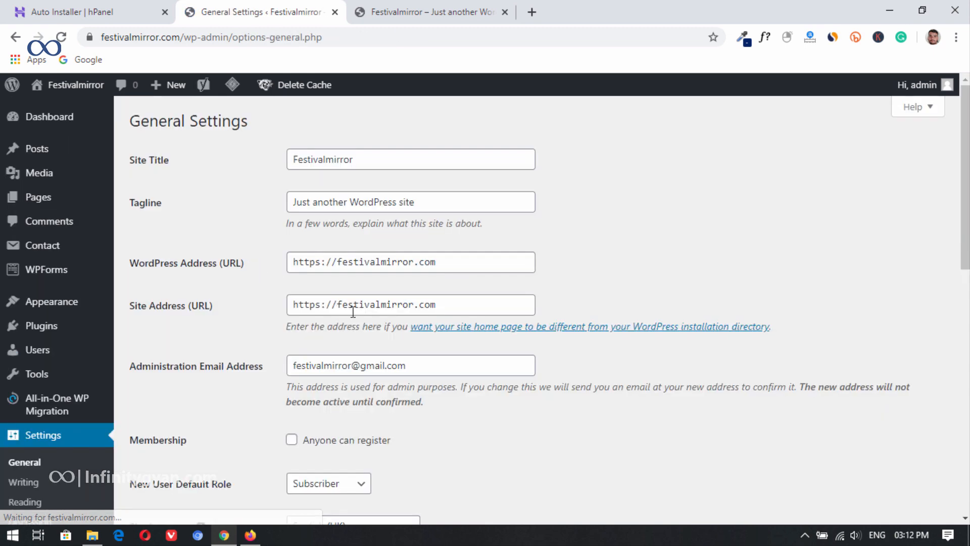
{"action": "double_click", "coordinate": [427, 160]}
{"action": "left_click", "coordinate": [431, 204]}
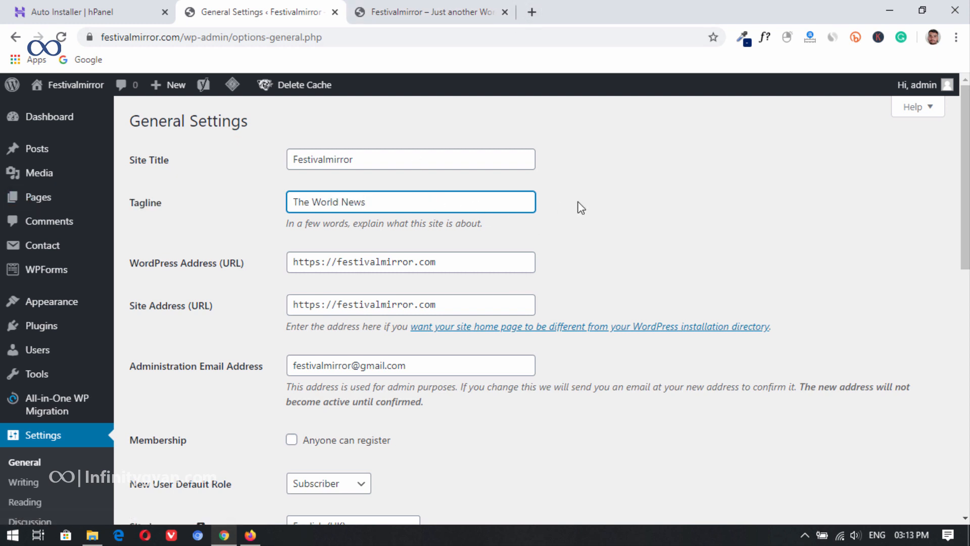
{"action": "scroll", "coordinate": [576, 305], "scroll_direction": "down", "scroll_amount": 10}
{"action": "scroll", "coordinate": [569, 292], "scroll_direction": "up", "scroll_amount": 5}
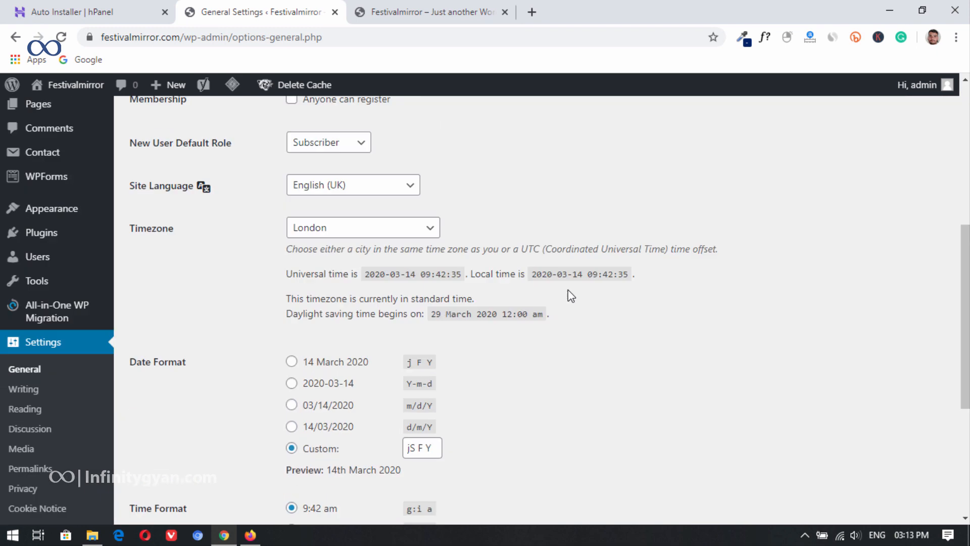
{"action": "scroll", "coordinate": [573, 297], "scroll_direction": "down", "scroll_amount": 5}
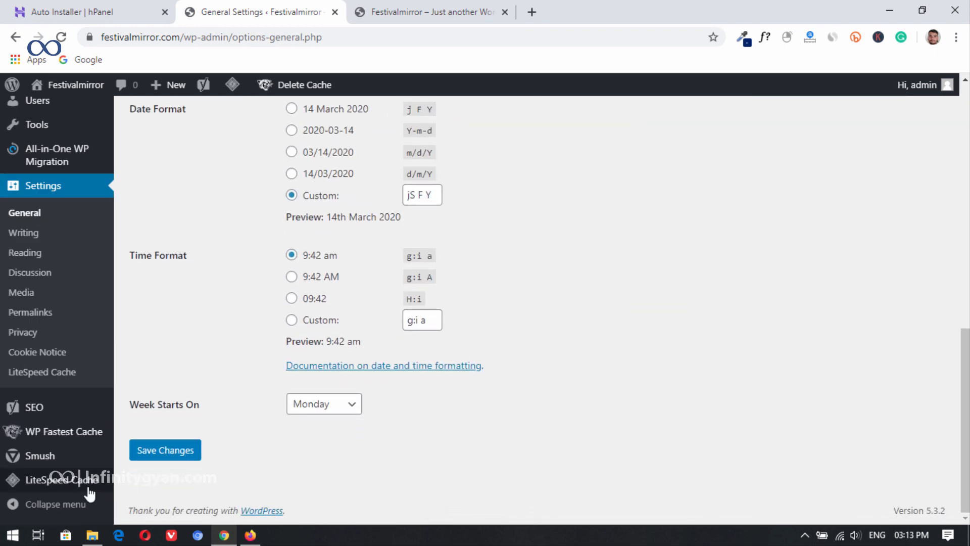
{"action": "left_click", "coordinate": [170, 450]}
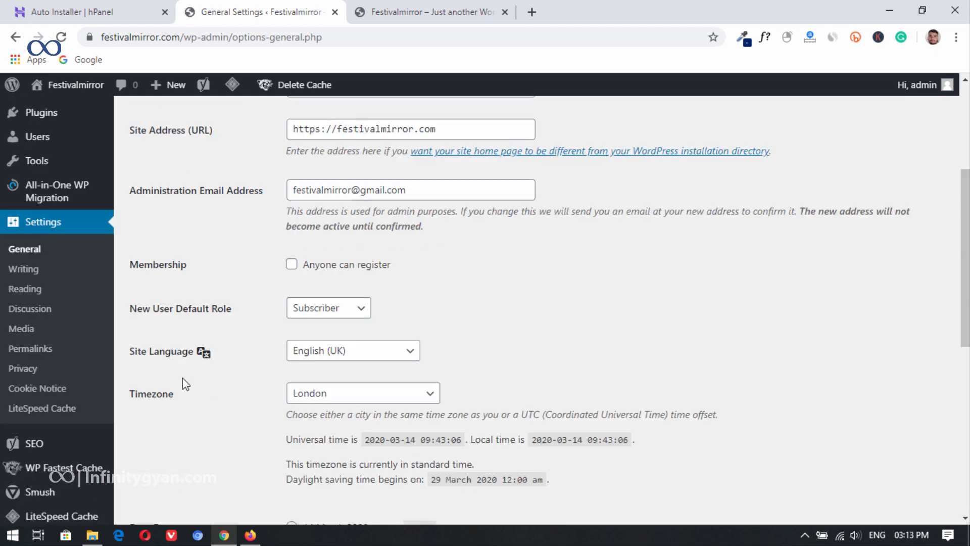
Step: Set the permalink structure to Post name and save the changes
{"action": "left_click", "coordinate": [50, 350]}
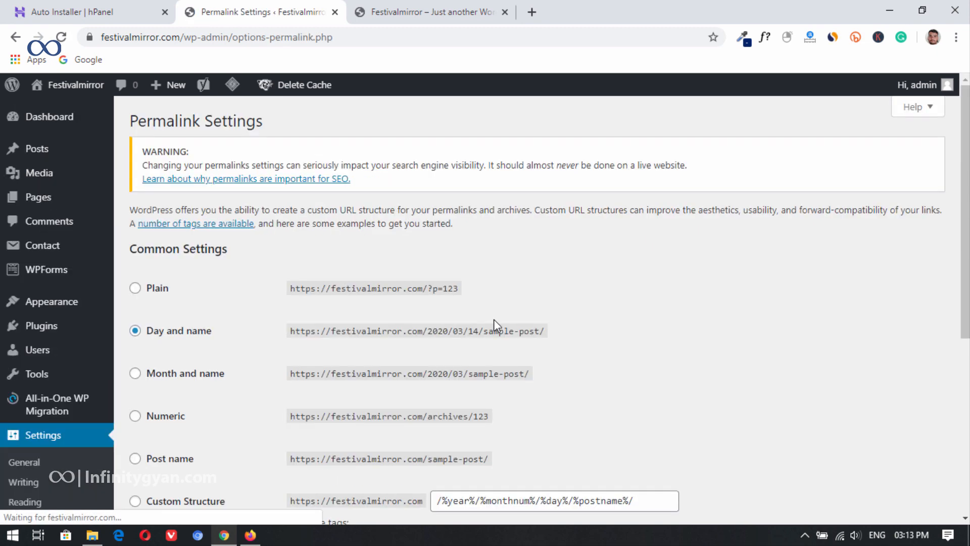
{"action": "scroll", "coordinate": [516, 292], "scroll_direction": "down", "scroll_amount": 4}
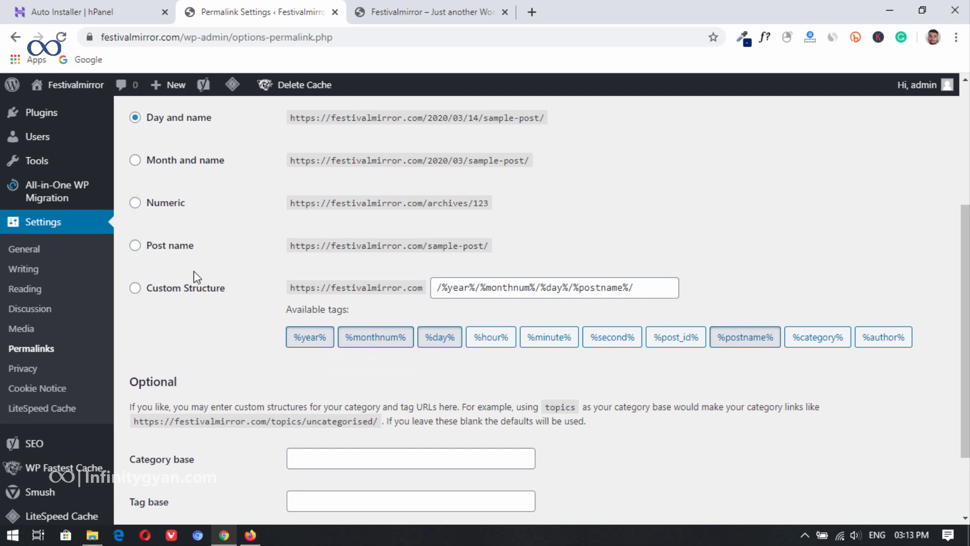
{"action": "left_click", "coordinate": [172, 247]}
{"action": "scroll", "coordinate": [285, 366], "scroll_direction": "down", "scroll_amount": 2}
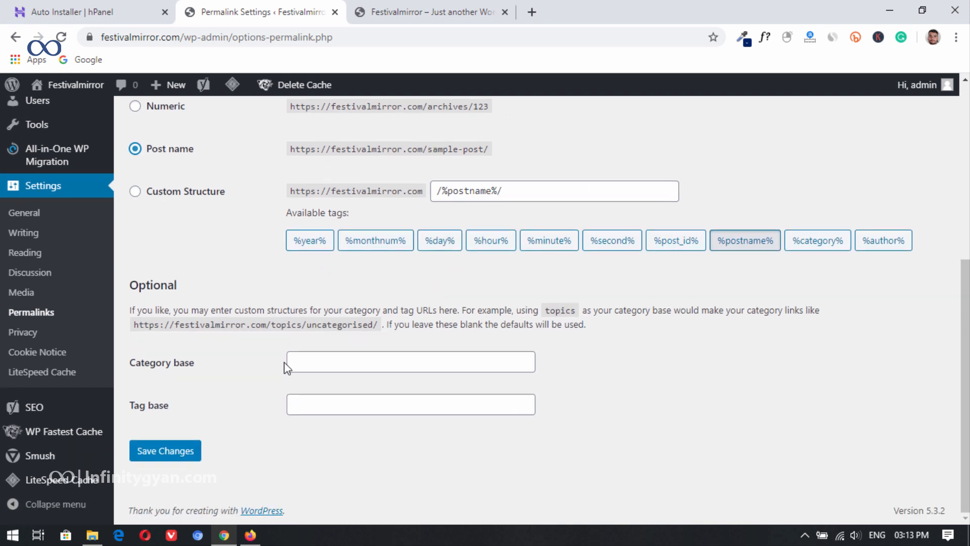
{"action": "left_click", "coordinate": [161, 455]}
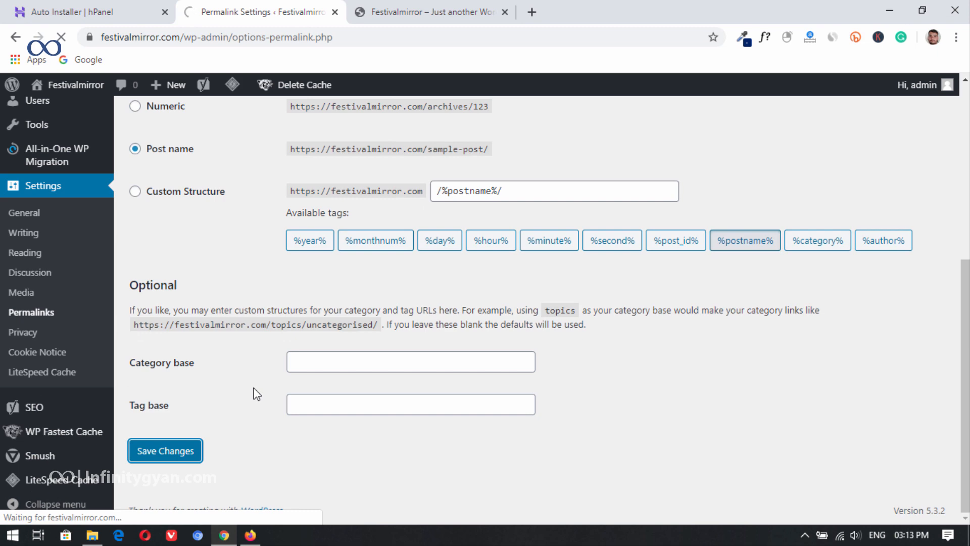
{"action": "scroll", "coordinate": [253, 329], "scroll_direction": "down", "scroll_amount": 8}
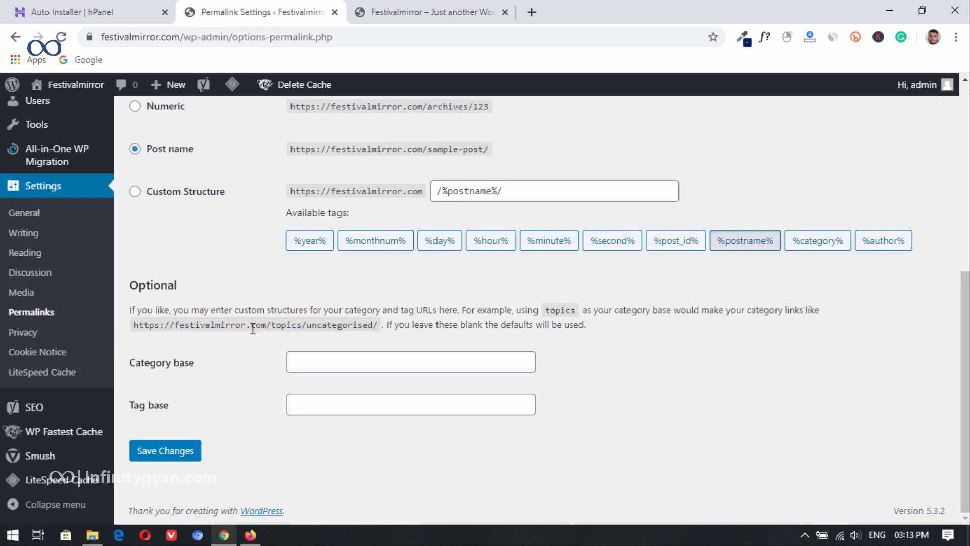
Step: Return to the WordPress dashboard and open the YouTube channel page youtube.com/bmtechtips in a new browser tab
{"action": "scroll", "coordinate": [252, 328], "scroll_direction": "up", "scroll_amount": 10}
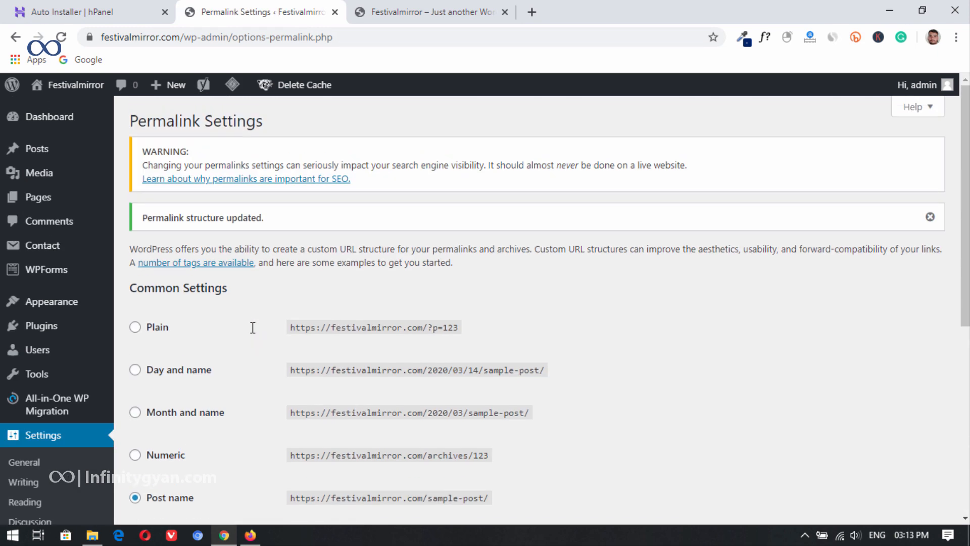
{"action": "left_click", "coordinate": [64, 120]}
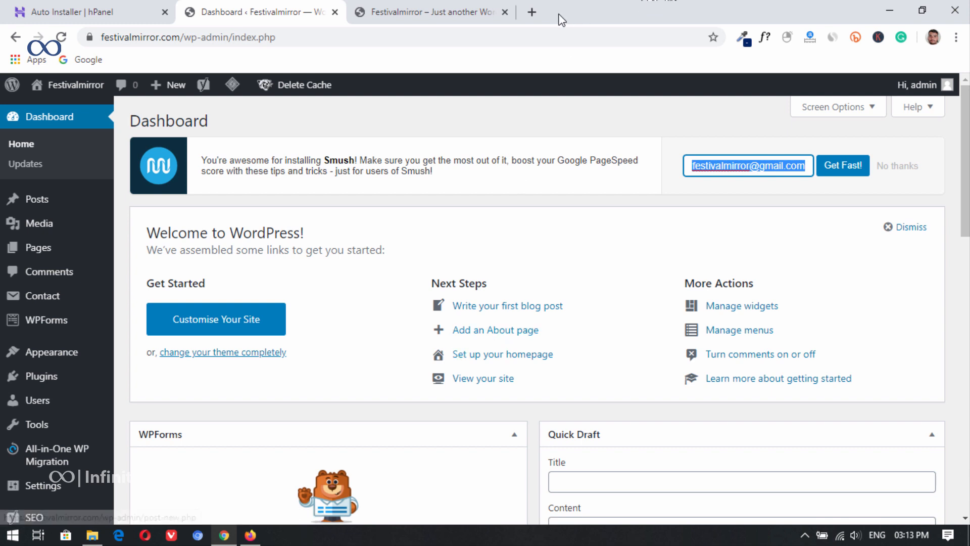
{"action": "left_click", "coordinate": [532, 11]}
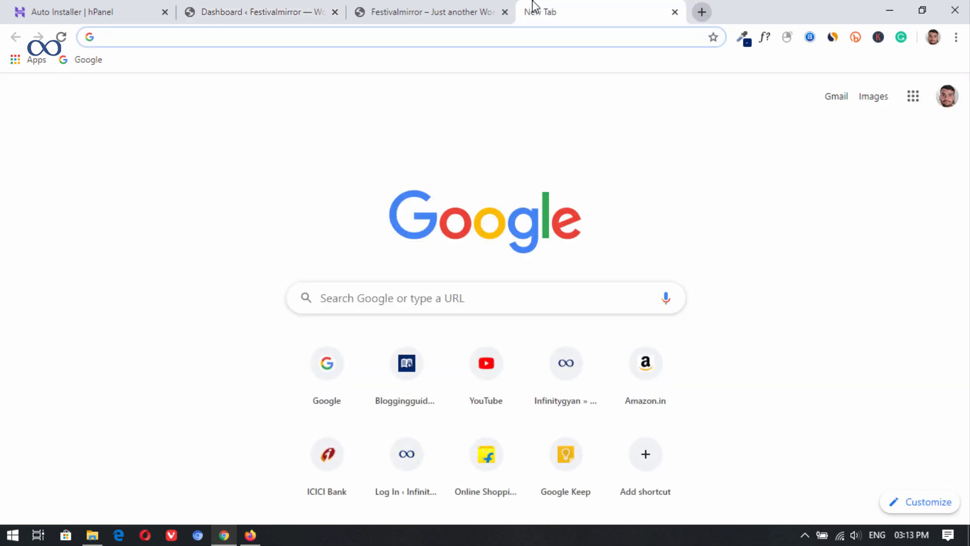
{"action": "type", "text": "y"}
{"action": "key", "text": "Right"}
{"action": "type", "text": "/bmte"}
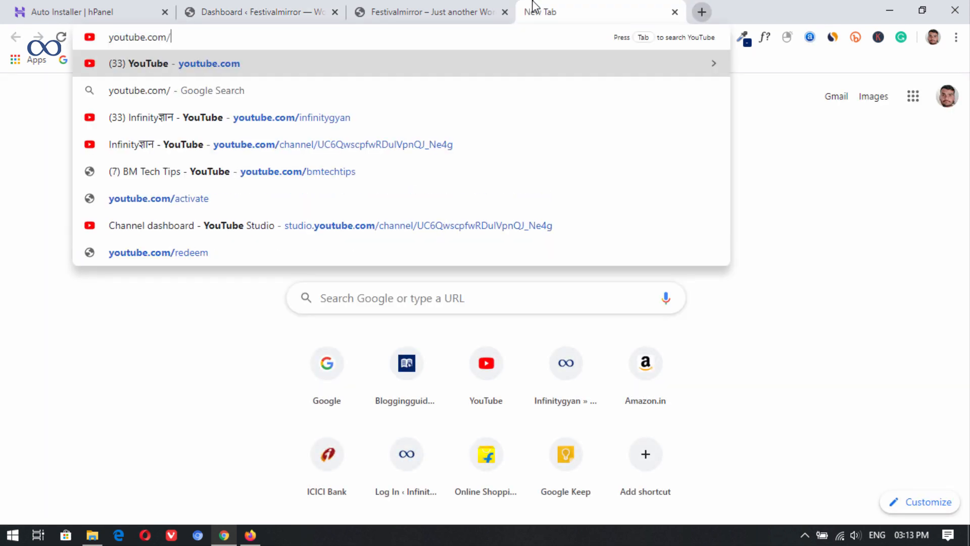
{"action": "type", "text": "tips"}
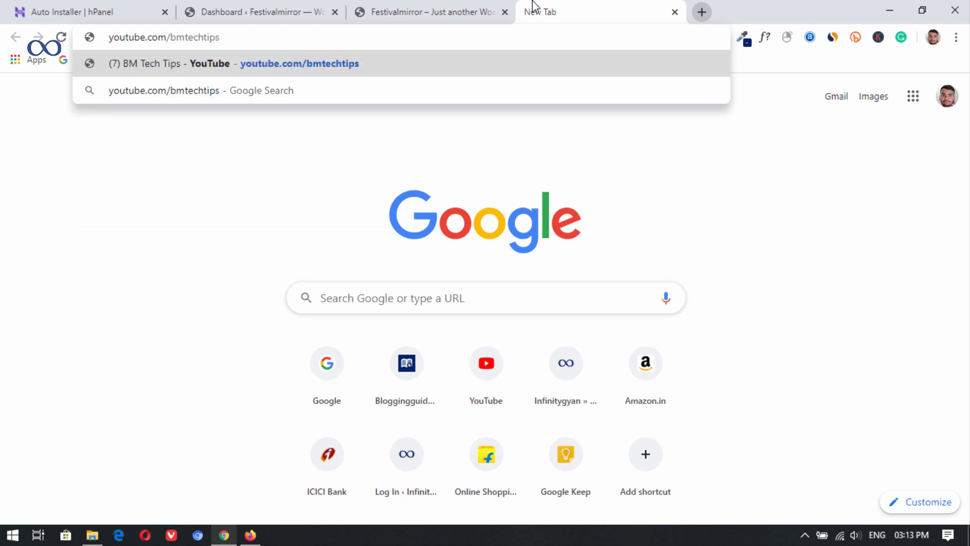
{"action": "key", "text": "Return"}
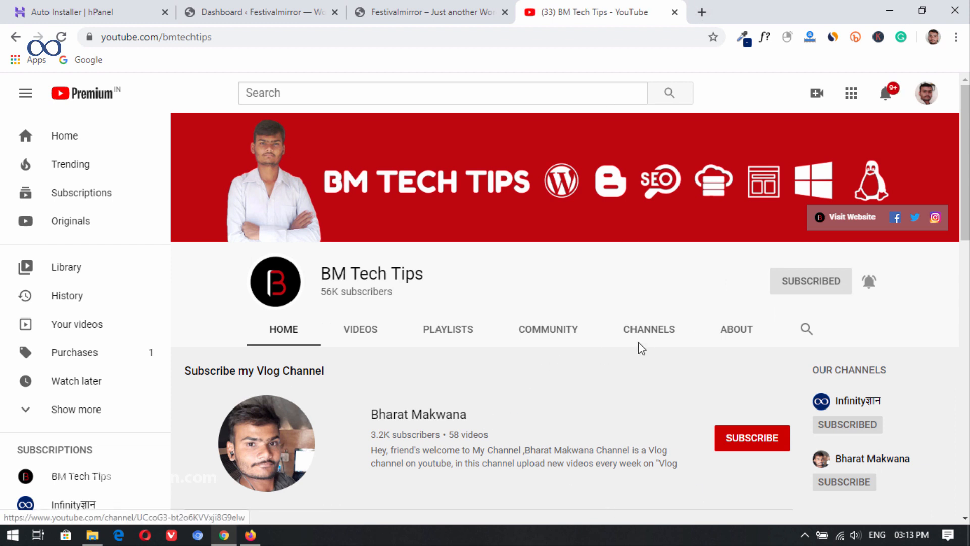
Step: Browse the BM Tech Tips channel's created playlists
{"action": "left_click", "coordinate": [463, 330]}
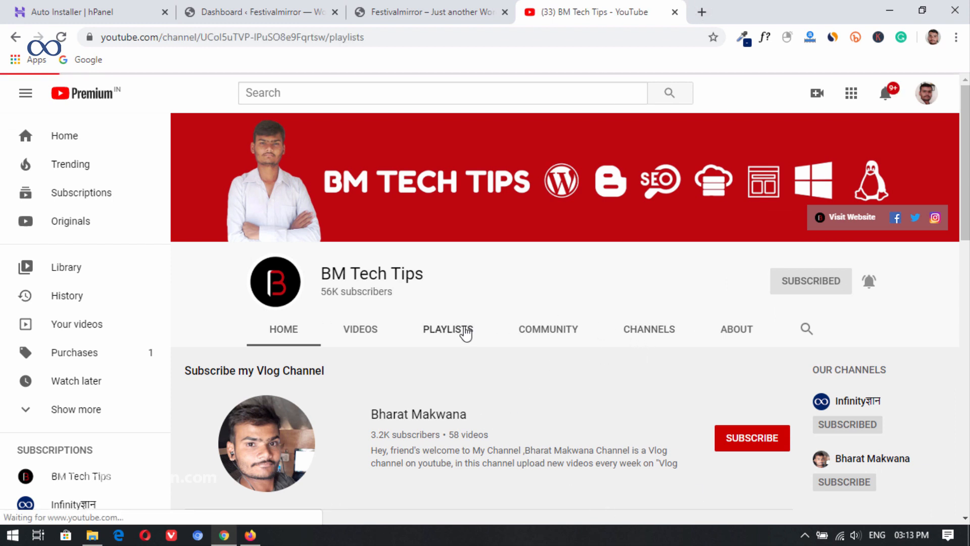
{"action": "scroll", "coordinate": [742, 293], "scroll_direction": "down", "scroll_amount": 5}
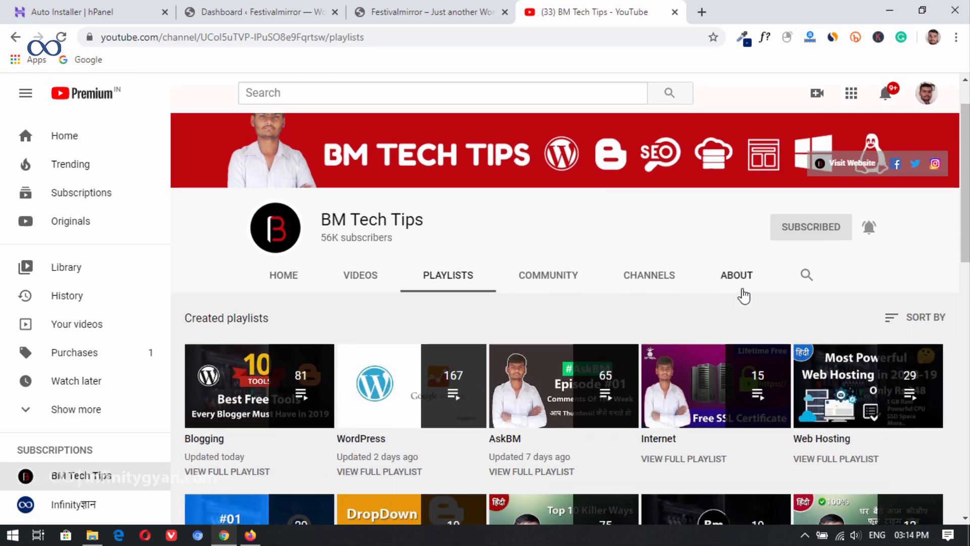
{"action": "scroll", "coordinate": [785, 369], "scroll_direction": "down", "scroll_amount": 8}
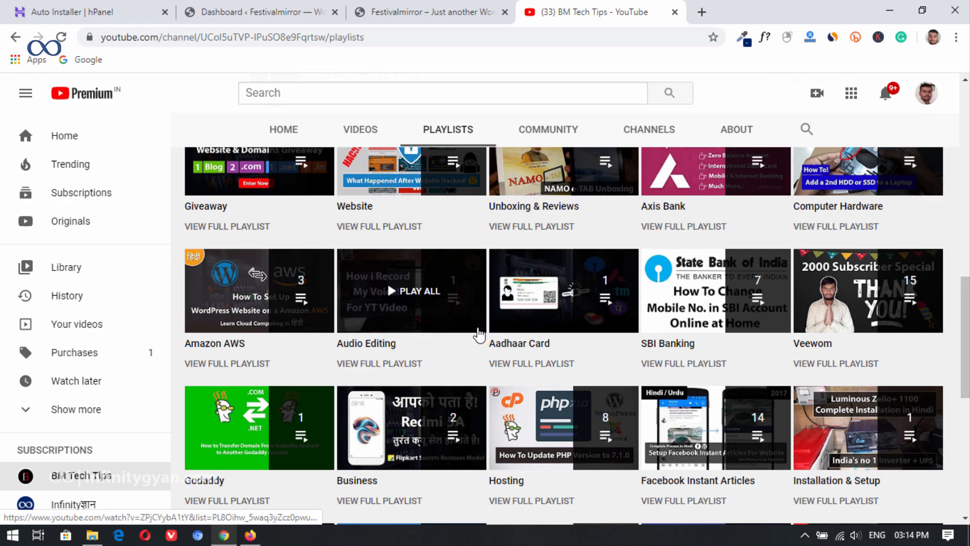
{"action": "scroll", "coordinate": [477, 331], "scroll_direction": "down", "scroll_amount": 3}
{"action": "scroll", "coordinate": [477, 326], "scroll_direction": "down", "scroll_amount": 4}
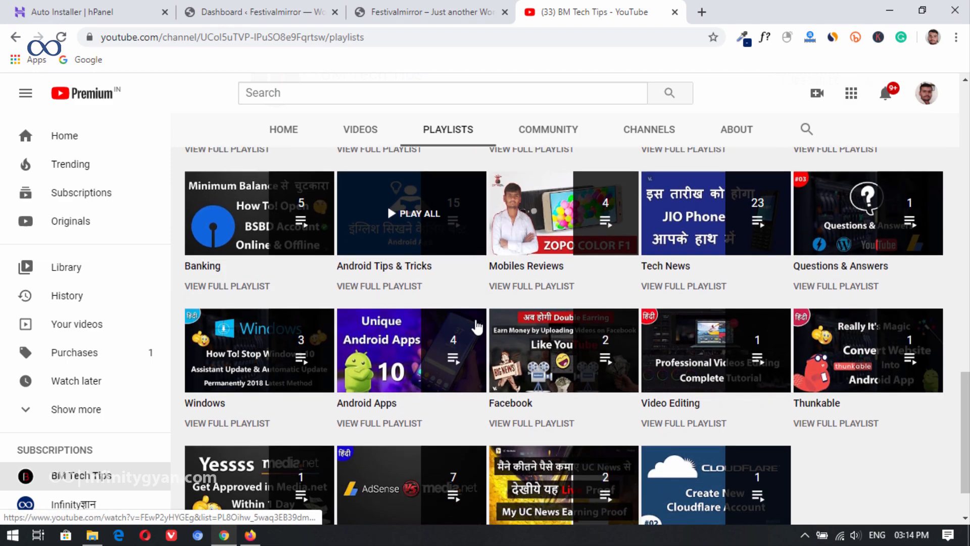
{"action": "scroll", "coordinate": [477, 326], "scroll_direction": "up", "scroll_amount": 20}
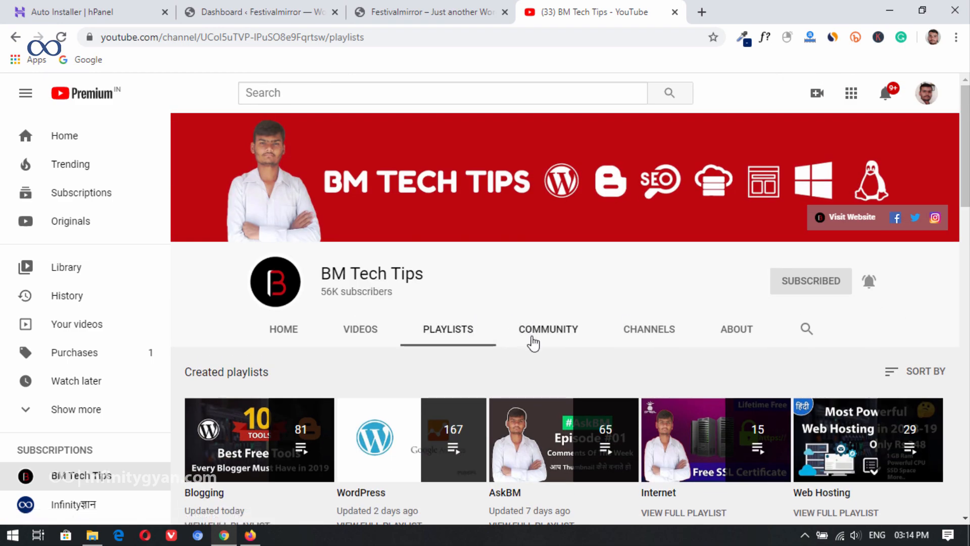
Step: Search within the BM Tech Tips channel for seo and look through the matching videos
{"action": "left_click", "coordinate": [802, 331]}
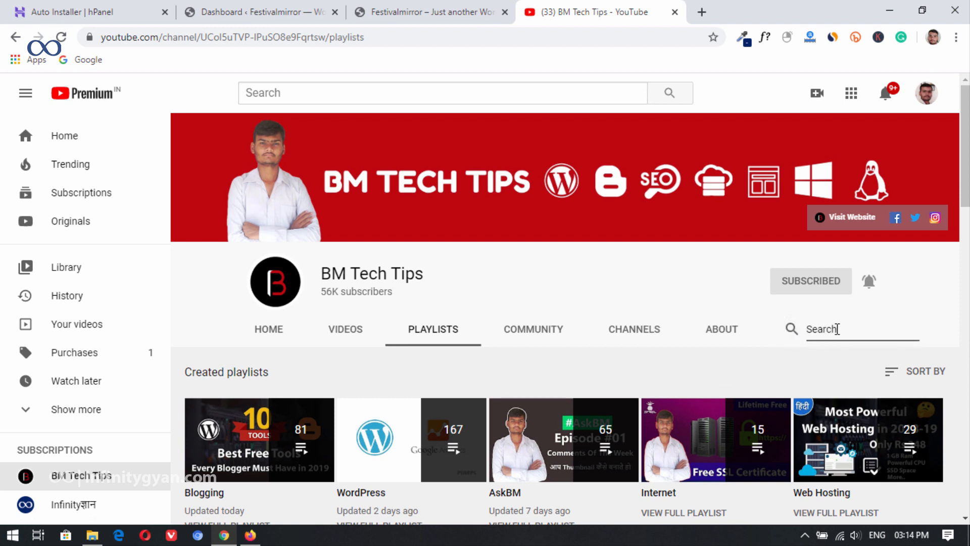
{"action": "type", "text": "seo"}
{"action": "key", "text": "Return"}
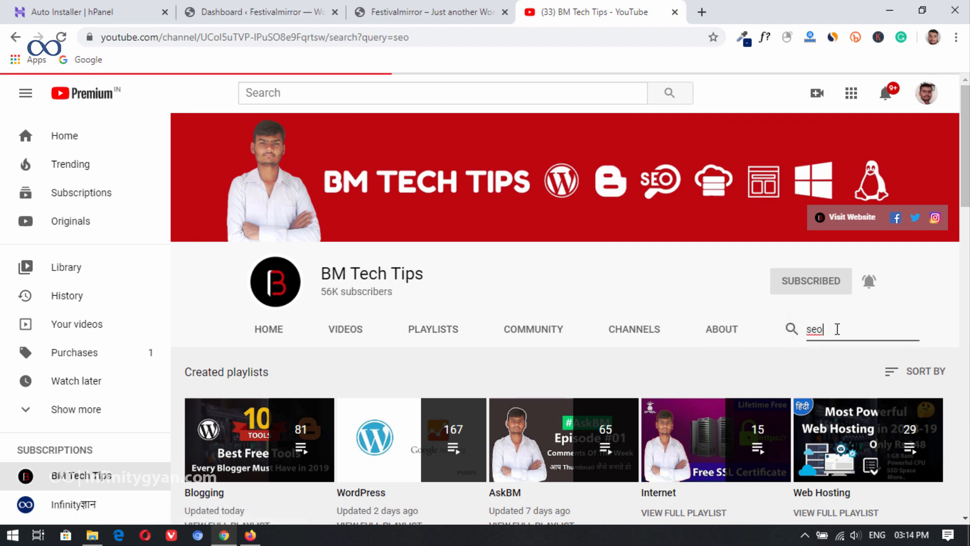
{"action": "scroll", "coordinate": [480, 346], "scroll_direction": "down", "scroll_amount": 8}
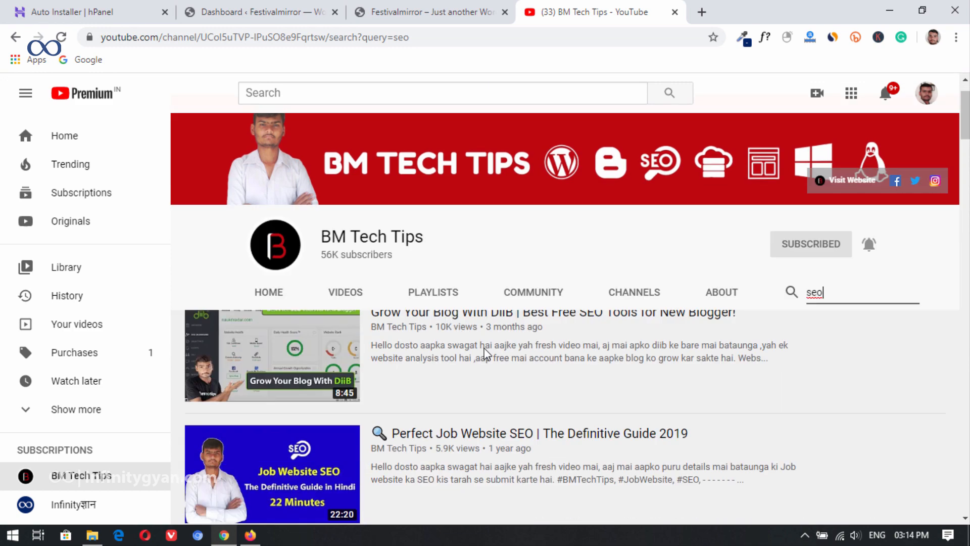
{"action": "scroll", "coordinate": [392, 321], "scroll_direction": "down", "scroll_amount": 12}
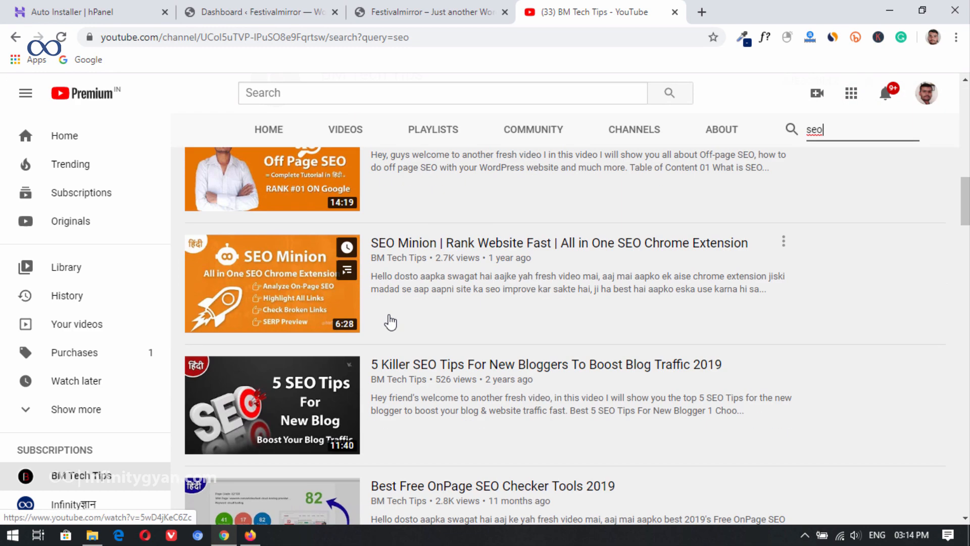
{"action": "scroll", "coordinate": [390, 326], "scroll_direction": "up", "scroll_amount": 5}
{"action": "scroll", "coordinate": [400, 334], "scroll_direction": "down", "scroll_amount": 12}
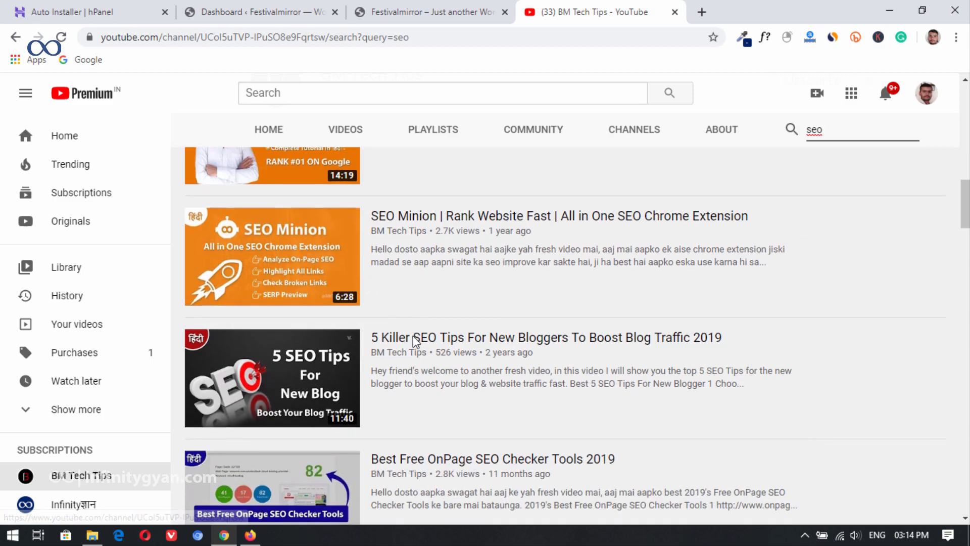
{"action": "scroll", "coordinate": [411, 353], "scroll_direction": "down", "scroll_amount": 7}
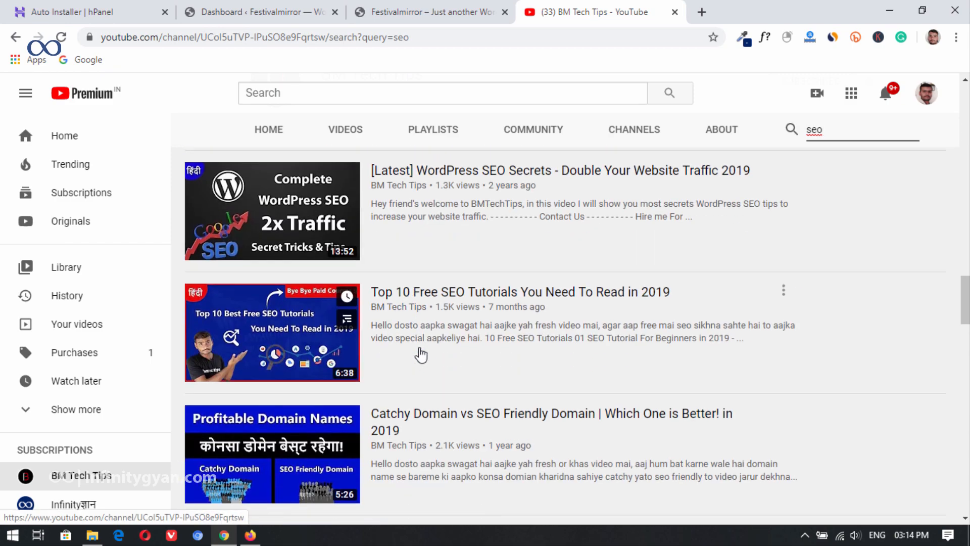
{"action": "scroll", "coordinate": [419, 354], "scroll_direction": "up", "scroll_amount": 12}
{"action": "scroll", "coordinate": [423, 355], "scroll_direction": "up", "scroll_amount": 15}
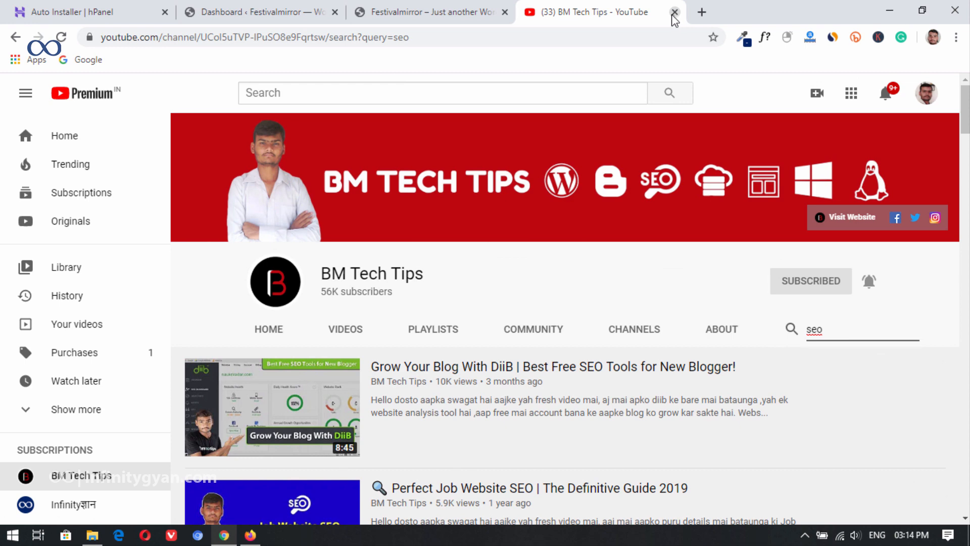
Step: Close the YouTube tab and decline the Smush e-mail sign-up notice on the WordPress dashboard
{"action": "left_click", "coordinate": [674, 13]}
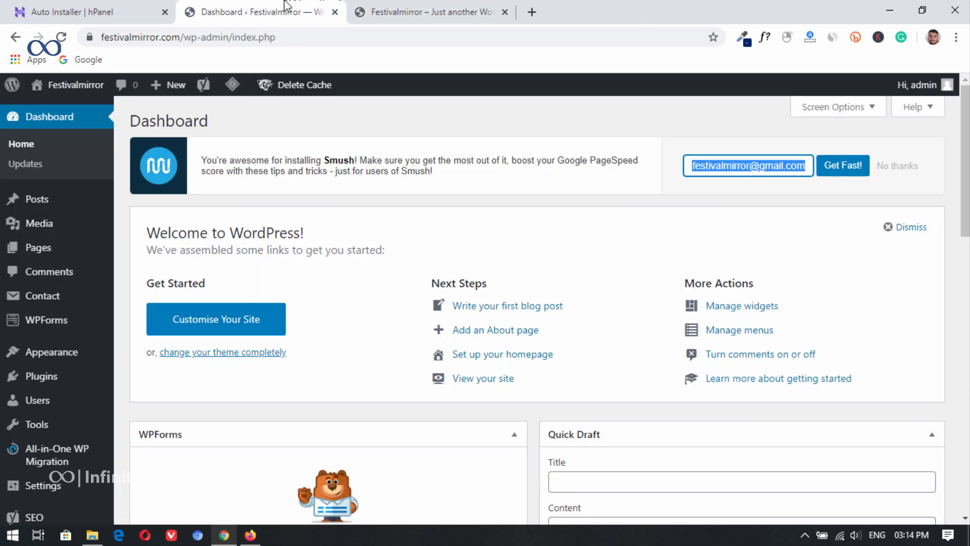
{"action": "left_click", "coordinate": [894, 167]}
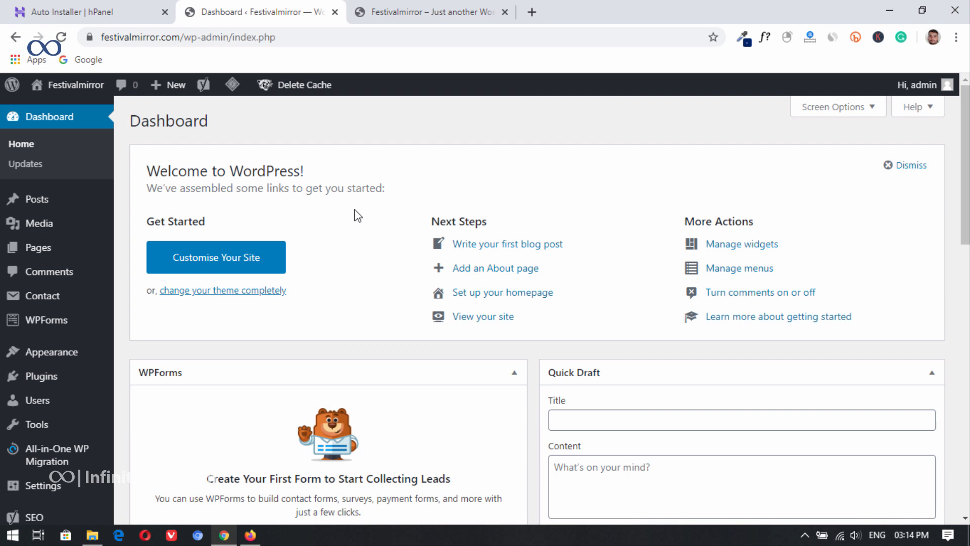
Step: Open the live Festivalmirror site in a new tab, close its outdated tab and accept the cookie notice
{"action": "right_click", "coordinate": [63, 111]}
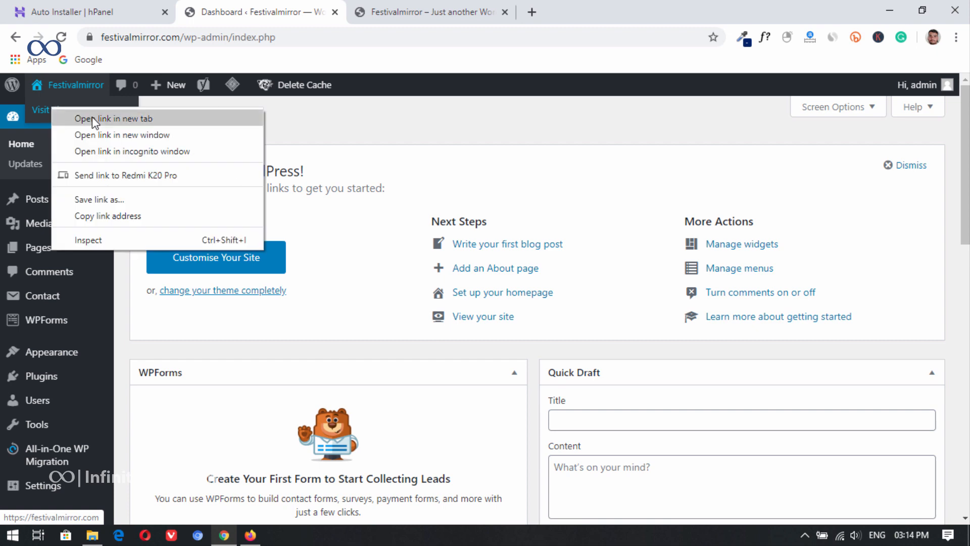
{"action": "left_click", "coordinate": [132, 117]}
{"action": "left_click", "coordinate": [422, 9]}
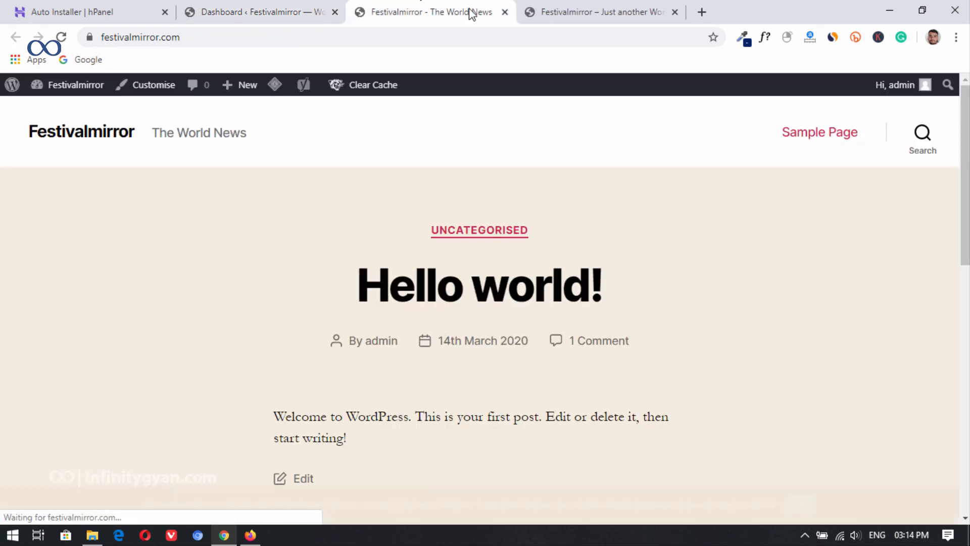
{"action": "left_click", "coordinate": [633, 6]}
{"action": "left_click", "coordinate": [673, 13]}
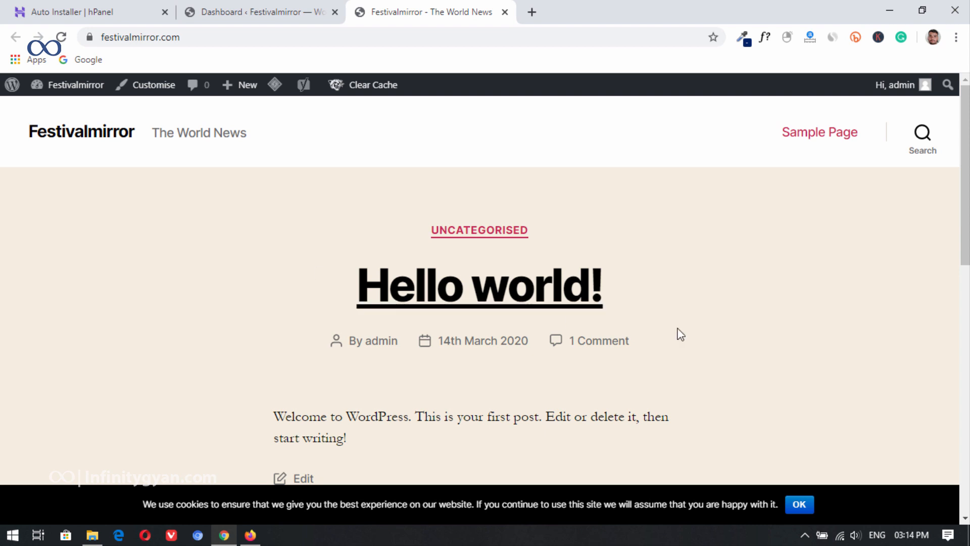
{"action": "left_click", "coordinate": [801, 507]}
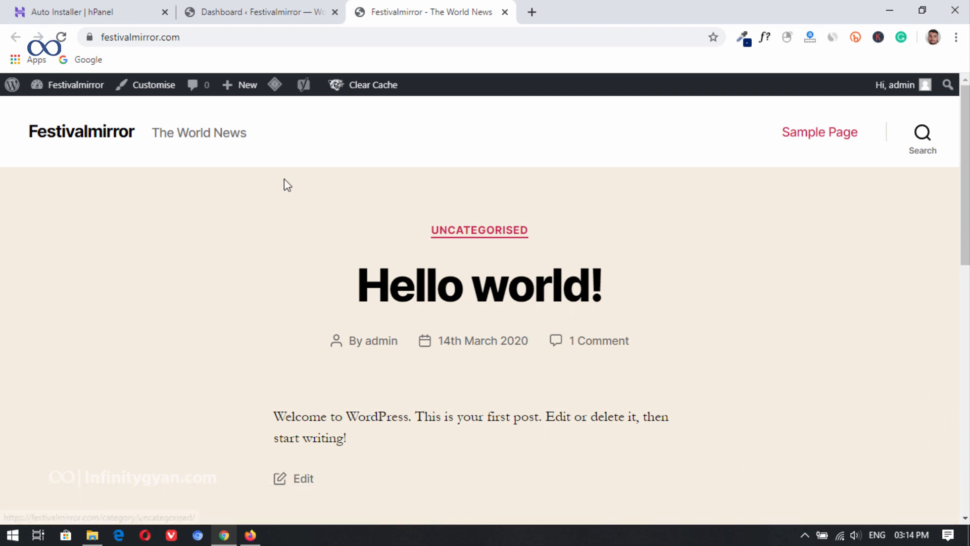
Step: In File Explorer, extract the themeforest-12772303-flex-mag archive into its own folder and locate flex-mag.zip inside it
{"action": "left_click", "coordinate": [92, 535]}
{"action": "left_click", "coordinate": [354, 100]}
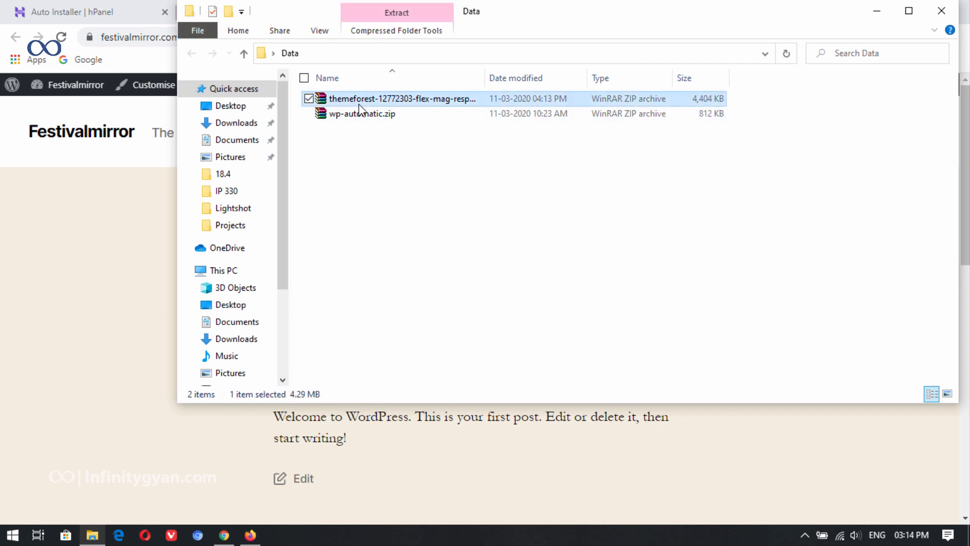
{"action": "right_click", "coordinate": [357, 101]}
{"action": "left_click", "coordinate": [452, 178]}
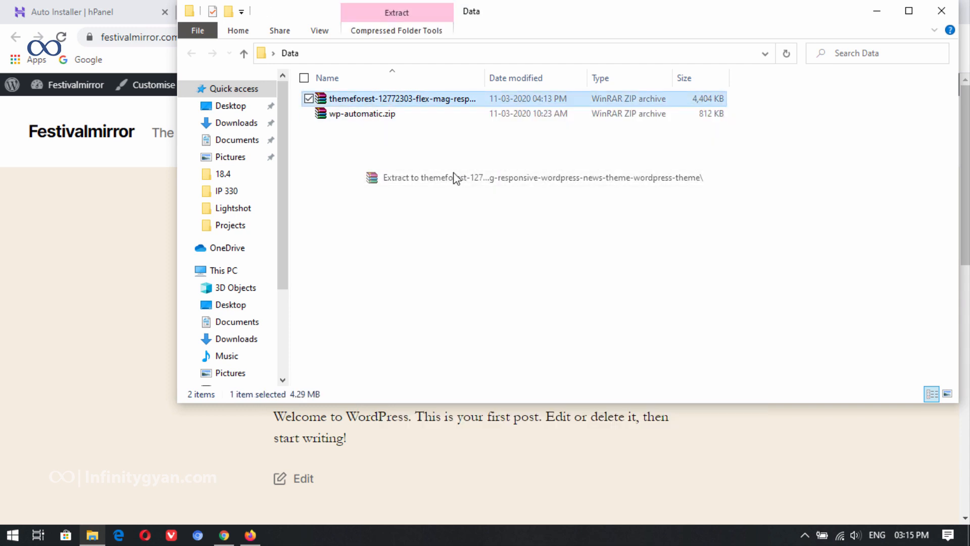
{"action": "double_click", "coordinate": [425, 100]}
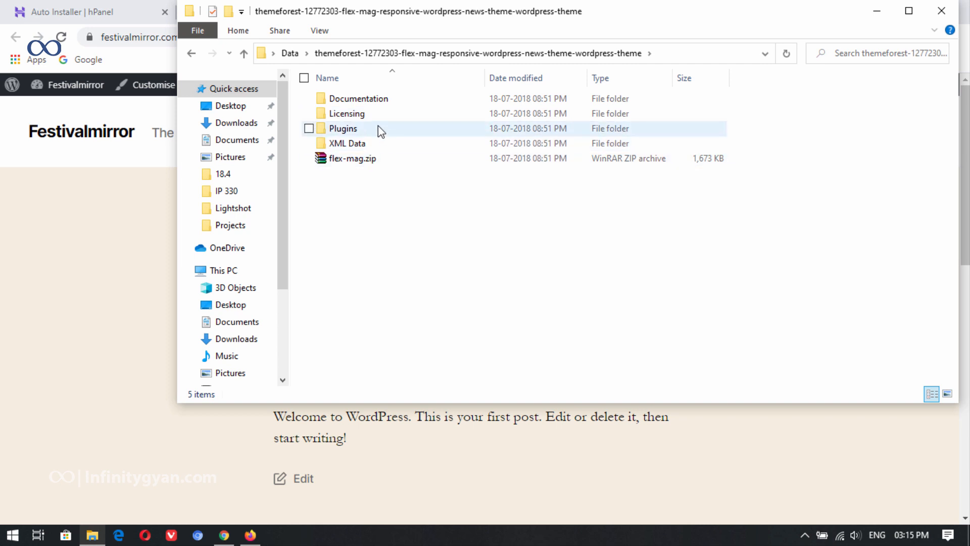
{"action": "left_click", "coordinate": [375, 159]}
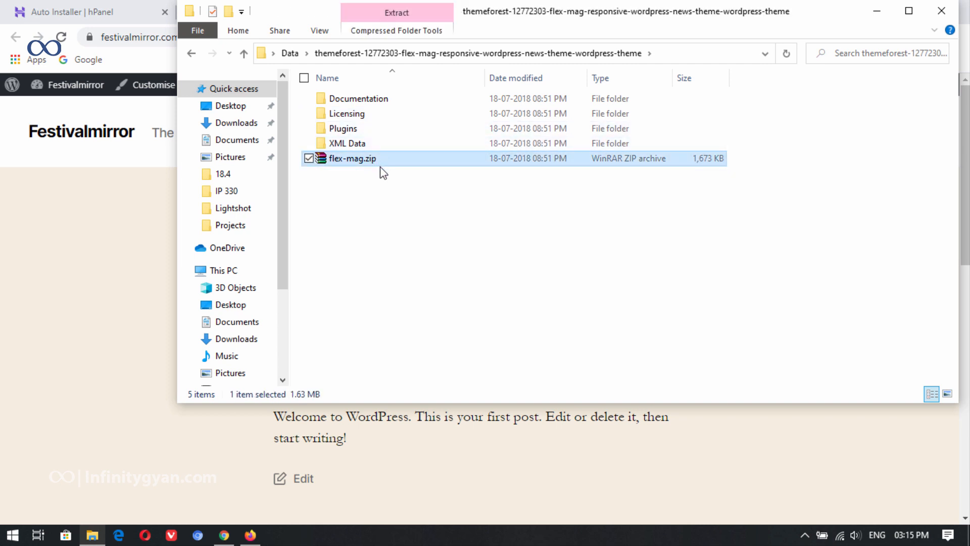
{"action": "left_click", "coordinate": [877, 11]}
Step: Return to the WordPress dashboard and bring up the theme upload form for adding a new theme
{"action": "left_click", "coordinate": [255, 9]}
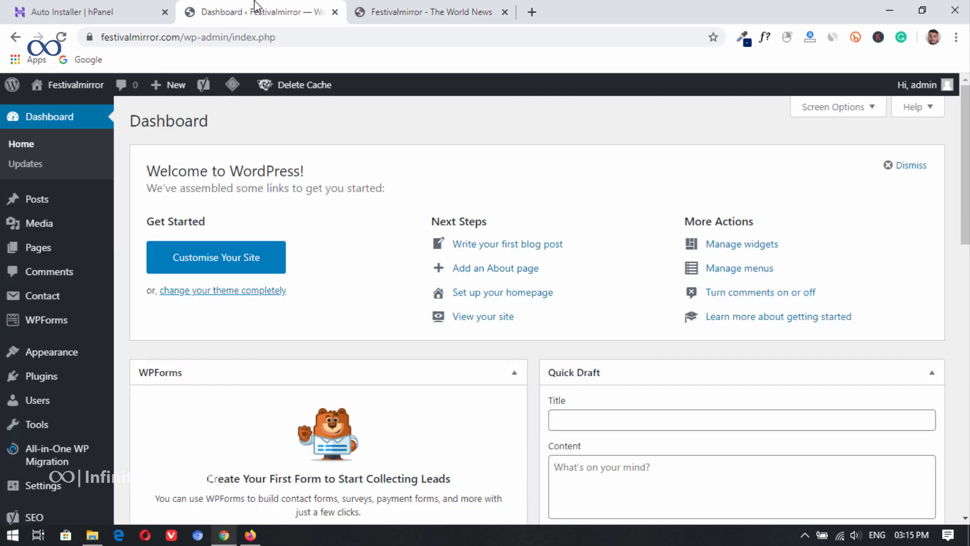
{"action": "mouse_move", "coordinate": [66, 362]}
{"action": "left_click", "coordinate": [139, 354]}
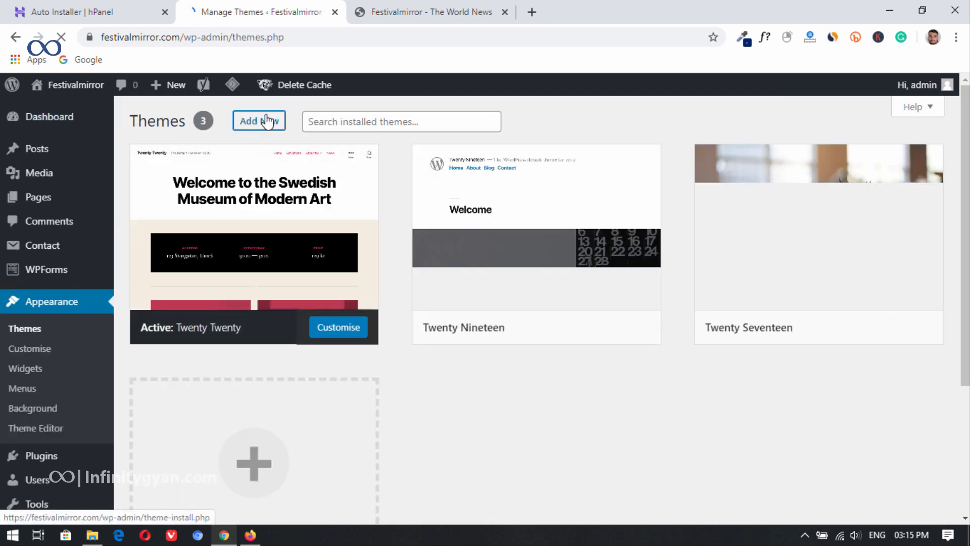
{"action": "left_click", "coordinate": [266, 121]}
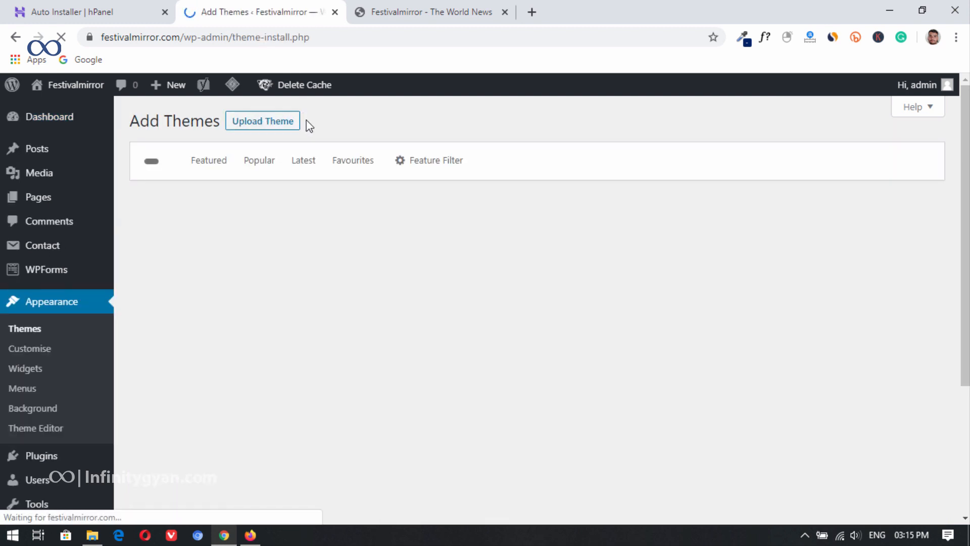
{"action": "left_click", "coordinate": [245, 122]}
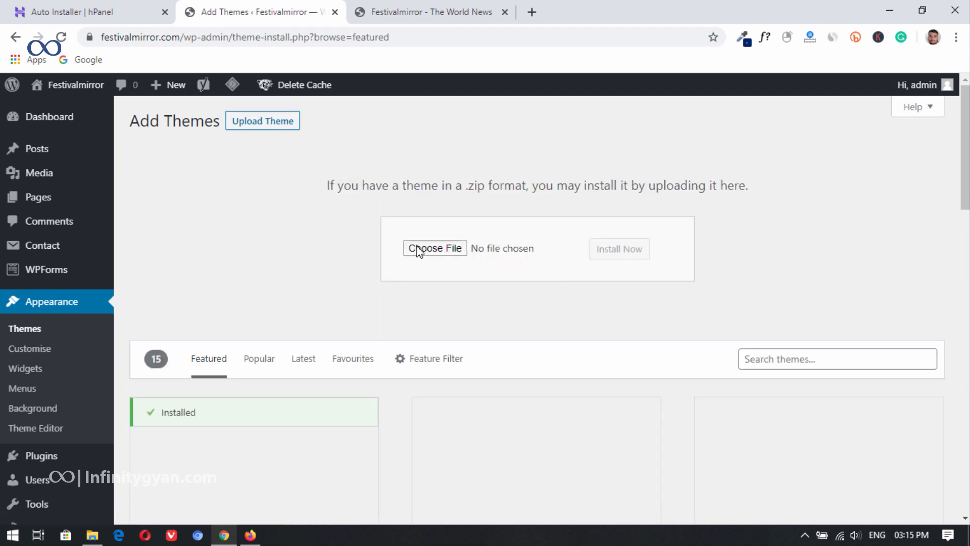
Step: Upload flex-mag.zip from the extracted themeforest folder and install it as a theme
{"action": "left_click", "coordinate": [435, 248]}
{"action": "left_click", "coordinate": [96, 100]}
{"action": "double_click", "coordinate": [175, 124]}
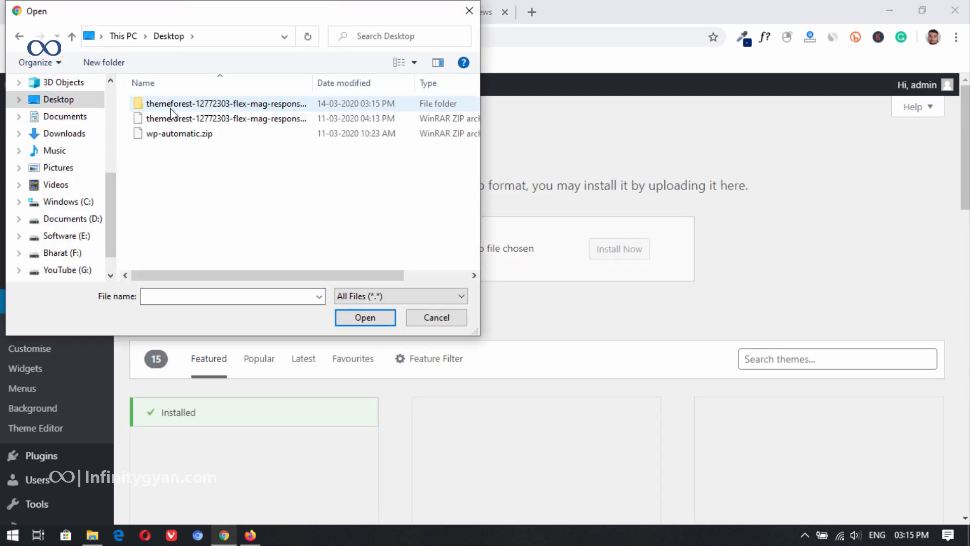
{"action": "double_click", "coordinate": [188, 101]}
{"action": "left_click", "coordinate": [177, 162]}
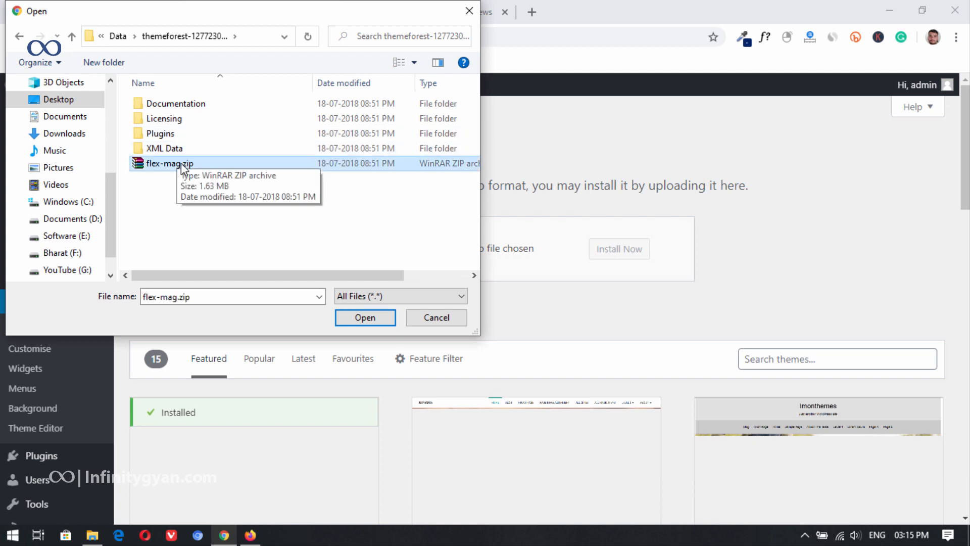
{"action": "left_click", "coordinate": [365, 318]}
{"action": "left_click", "coordinate": [601, 255]}
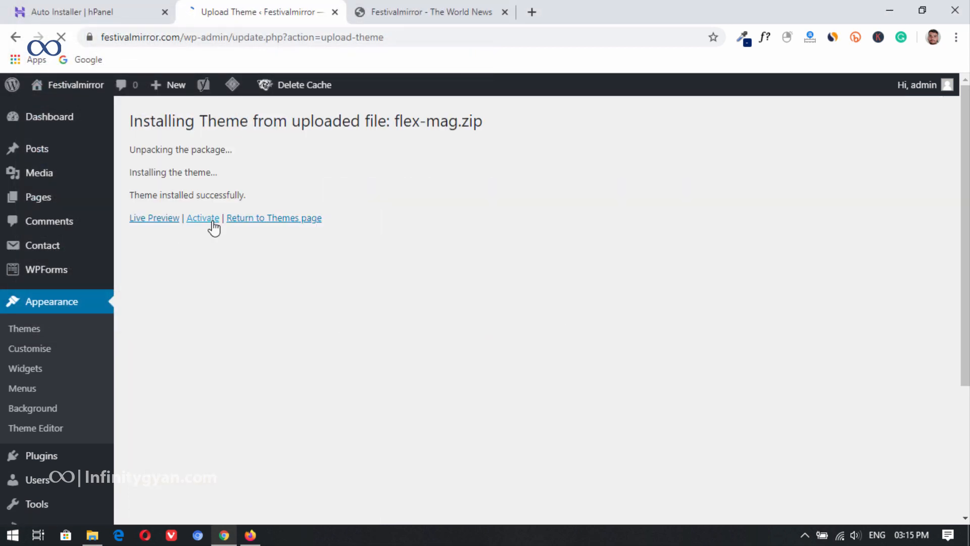
Step: Activate the Flex Mag theme and bulk-install its recommended plugins: Google AMP, MVP Themes Scoreboard, One Click Demo Import and Theia Sticky Sidebar
{"action": "left_click", "coordinate": [212, 226]}
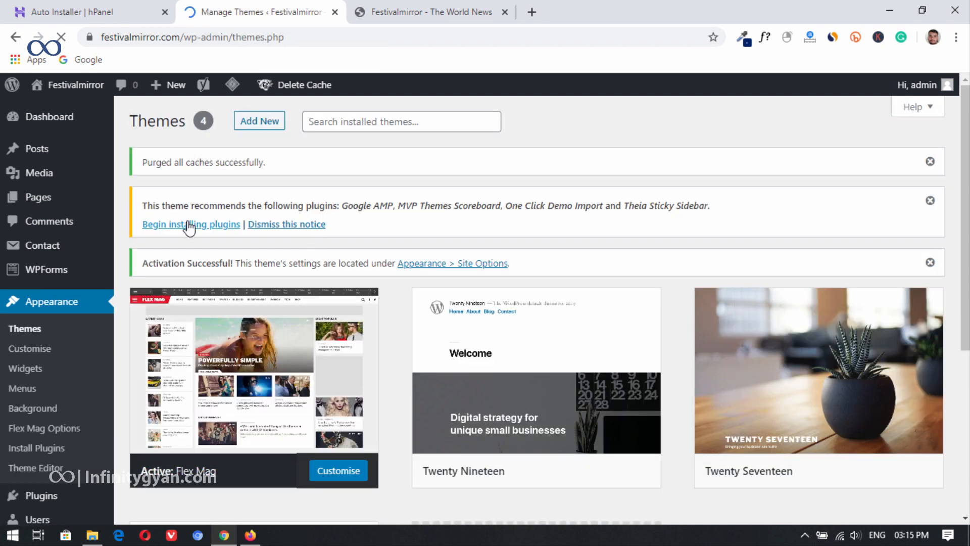
{"action": "left_click", "coordinate": [189, 226]}
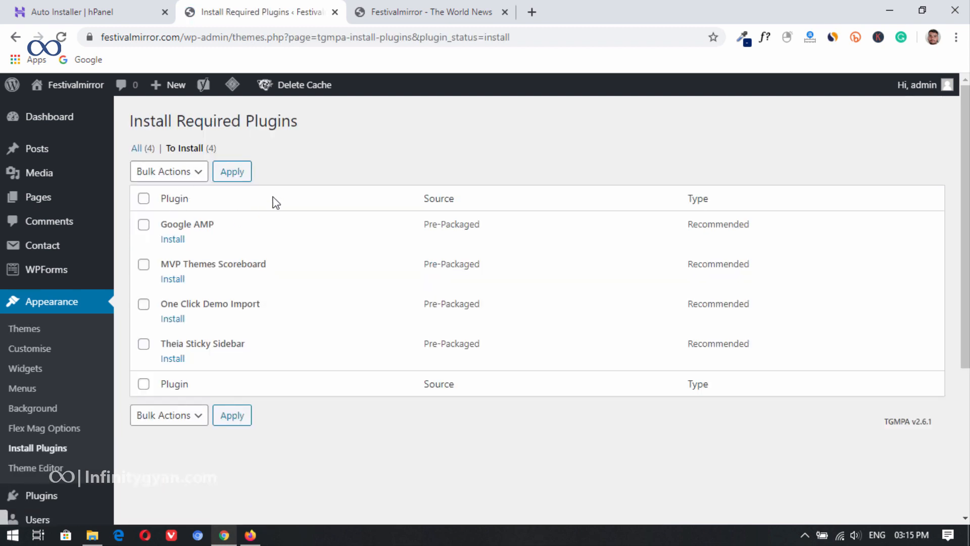
{"action": "left_click", "coordinate": [143, 198]}
{"action": "left_click", "coordinate": [154, 172]}
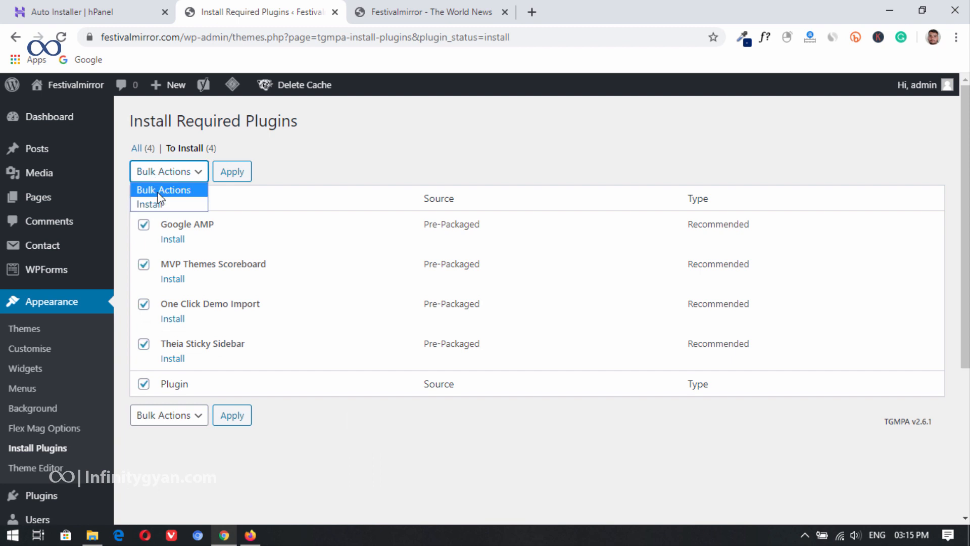
{"action": "left_click", "coordinate": [164, 201]}
{"action": "left_click", "coordinate": [232, 177]}
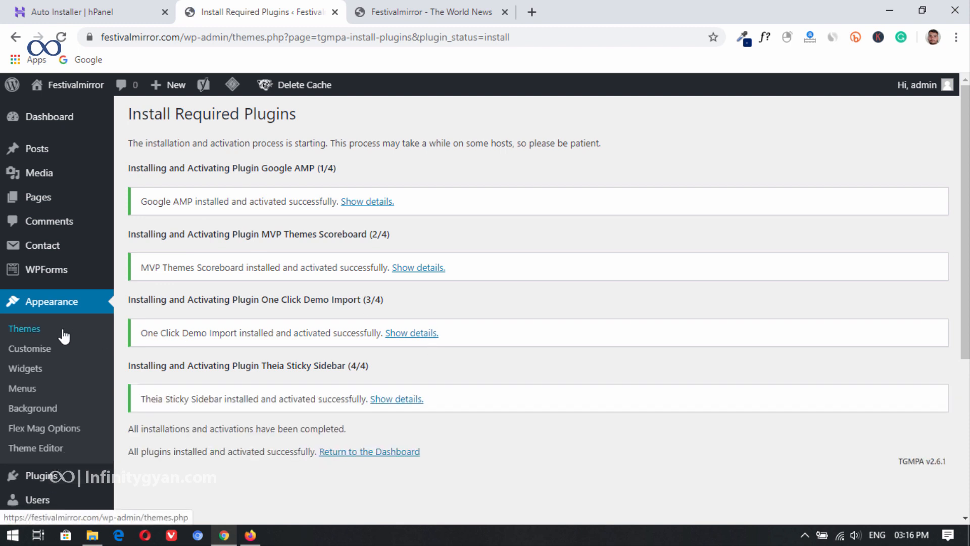
Step: Open the list of installed themes and look through it to check the active theme
{"action": "left_click", "coordinate": [42, 329]}
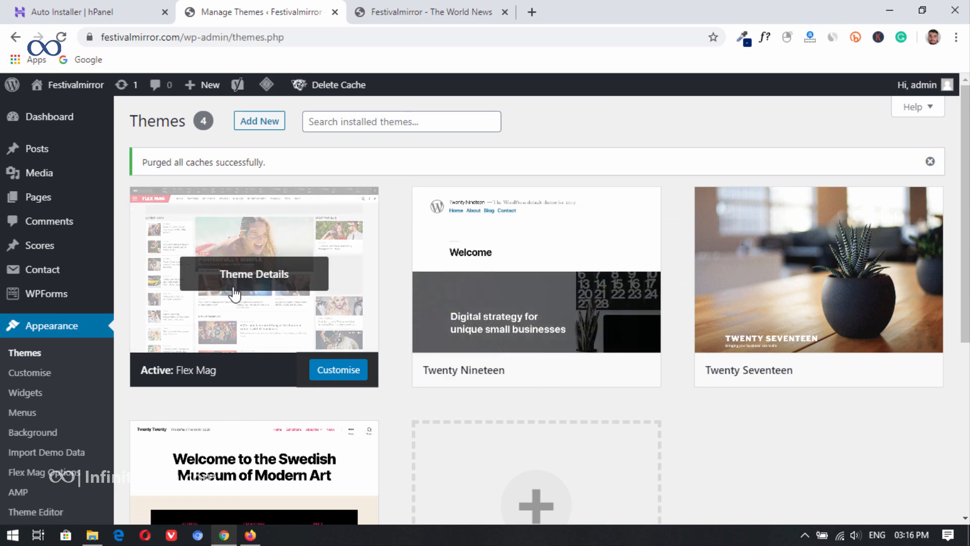
{"action": "scroll", "coordinate": [248, 249], "scroll_direction": "down", "scroll_amount": 3}
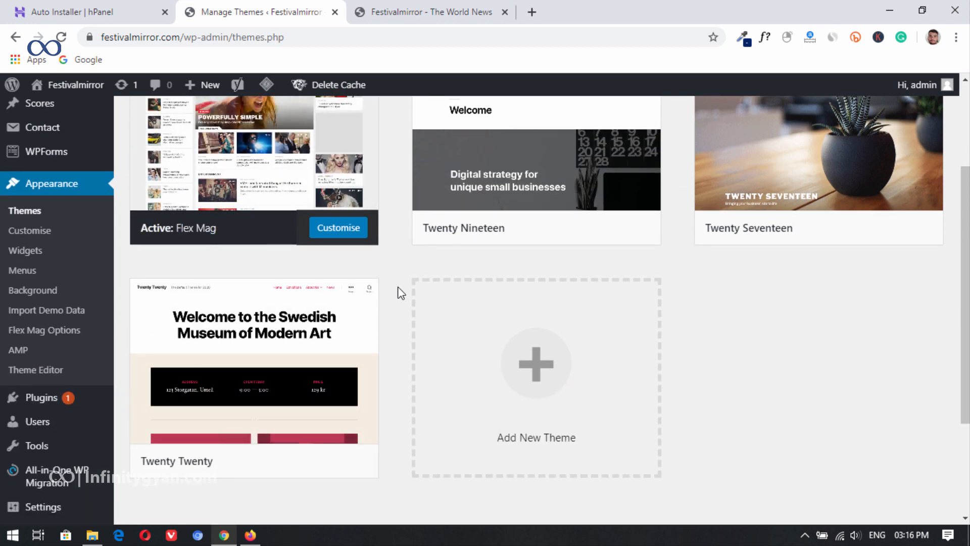
{"action": "scroll", "coordinate": [379, 314], "scroll_direction": "up", "scroll_amount": 3}
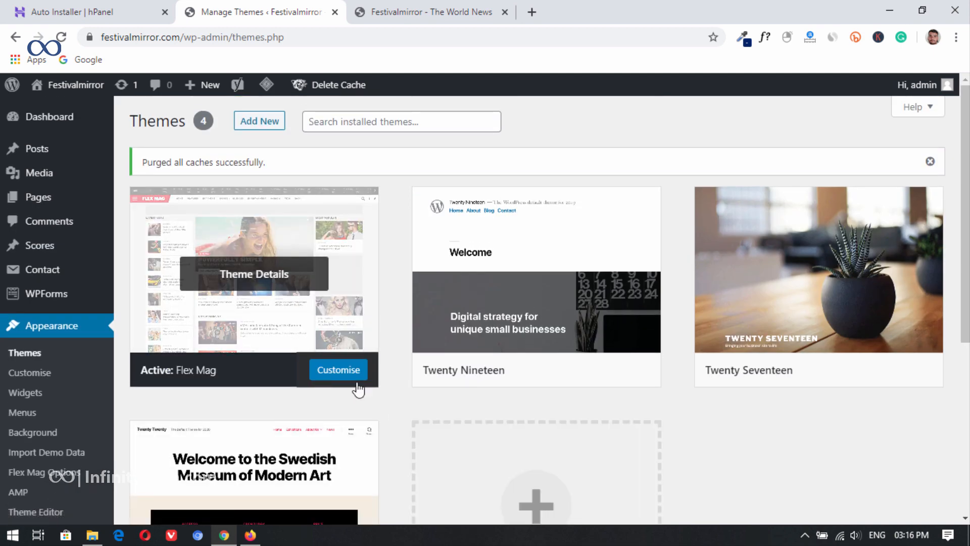
Step: Search the WordPress theme directory for "news" and browse the matching themes
{"action": "left_click", "coordinate": [262, 122]}
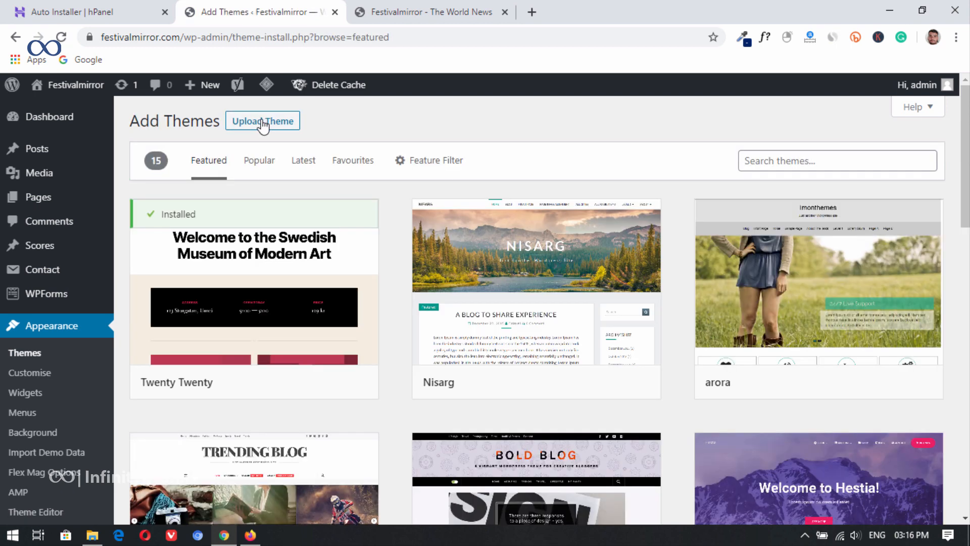
{"action": "left_click", "coordinate": [773, 162]}
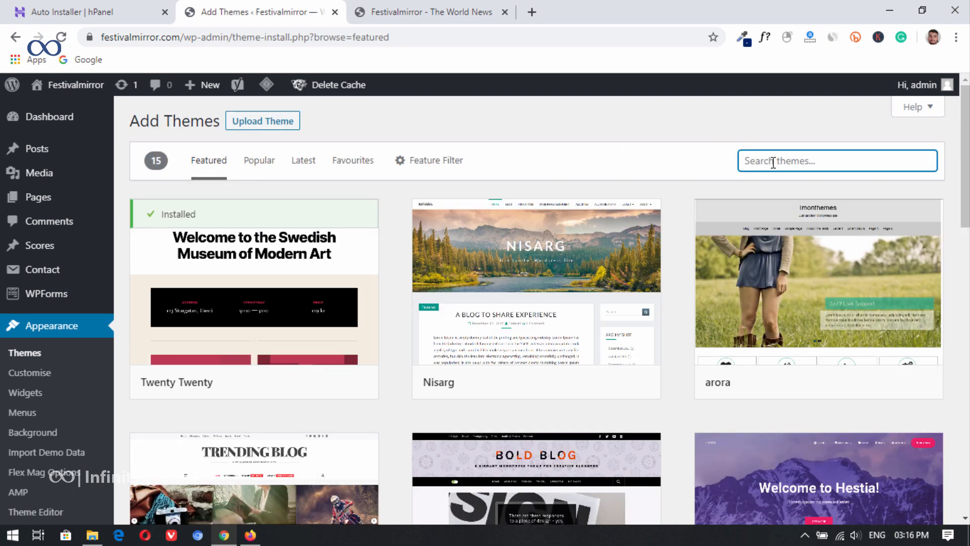
{"action": "type", "text": "news"}
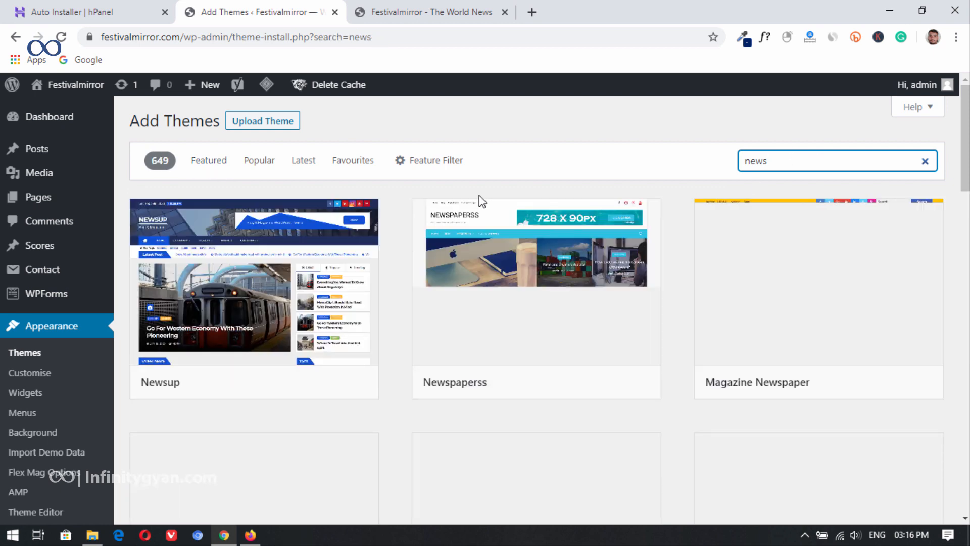
{"action": "scroll", "coordinate": [463, 294], "scroll_direction": "down", "scroll_amount": 7}
{"action": "scroll", "coordinate": [463, 294], "scroll_direction": "up", "scroll_amount": 7}
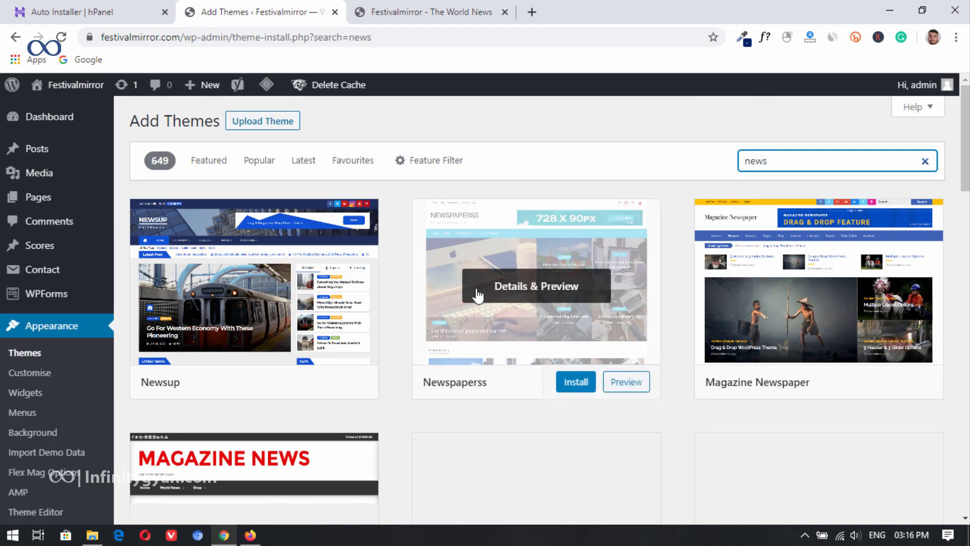
{"action": "scroll", "coordinate": [423, 307], "scroll_direction": "down", "scroll_amount": 5}
{"action": "scroll", "coordinate": [423, 307], "scroll_direction": "up", "scroll_amount": 5}
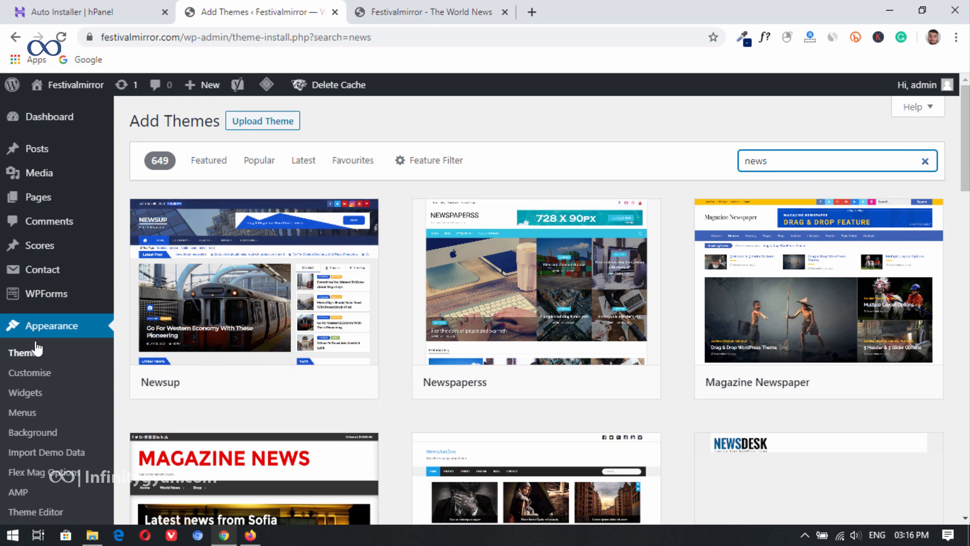
Step: Go to the One Click Demo Import page and import the Flex Mag demo data into the site
{"action": "left_click", "coordinate": [35, 352]}
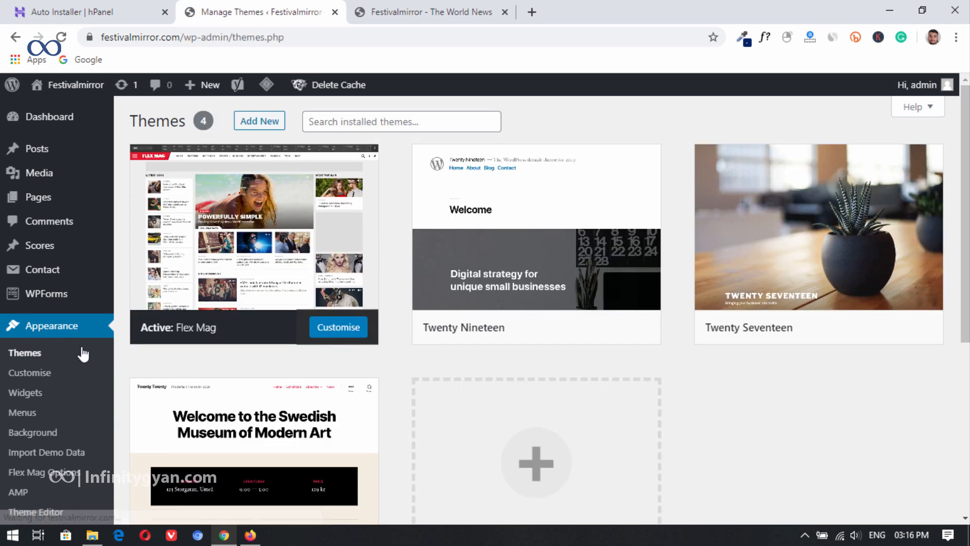
{"action": "scroll", "coordinate": [78, 353], "scroll_direction": "down", "scroll_amount": 2}
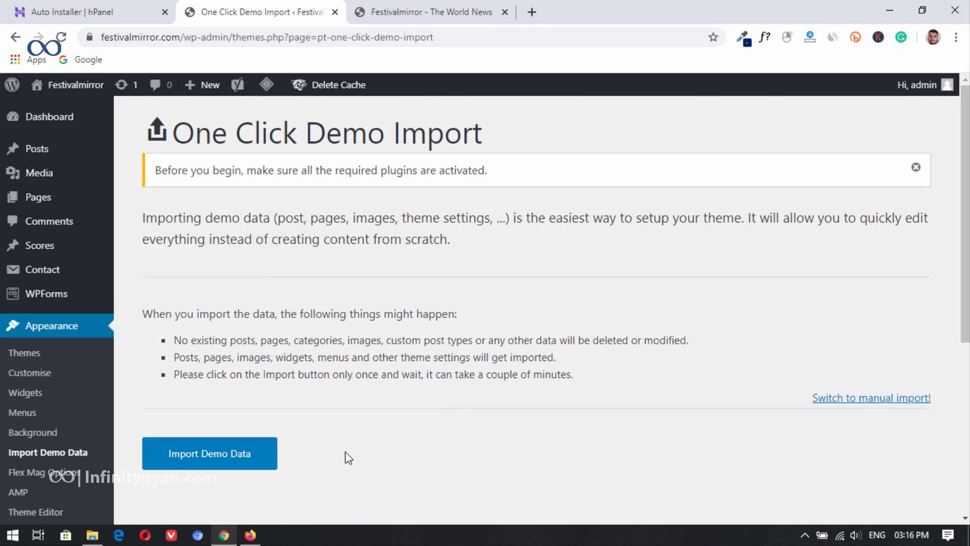
{"action": "left_click", "coordinate": [202, 466]}
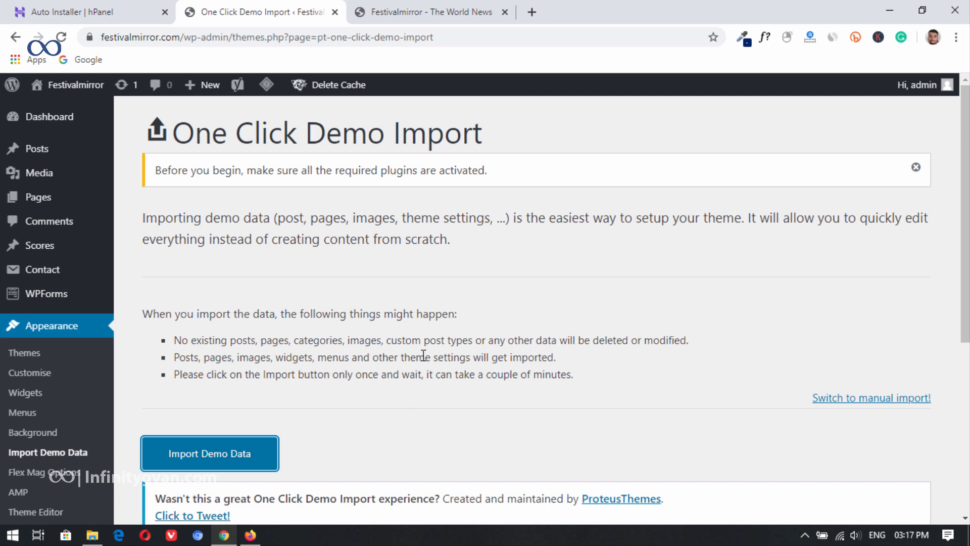
{"action": "scroll", "coordinate": [424, 355], "scroll_direction": "down", "scroll_amount": 5}
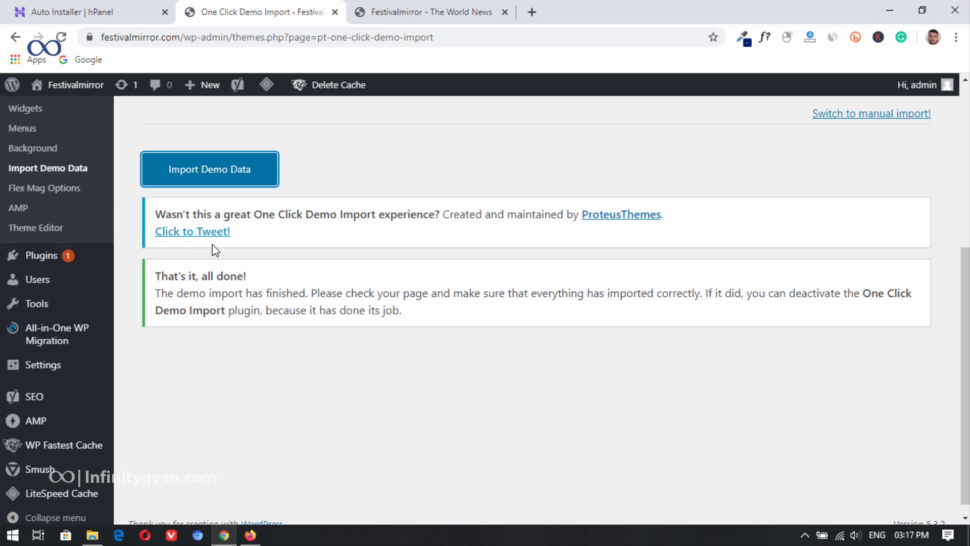
{"action": "scroll", "coordinate": [228, 275], "scroll_direction": "up", "scroll_amount": 5}
{"action": "scroll", "coordinate": [364, 361], "scroll_direction": "down", "scroll_amount": 5}
{"action": "scroll", "coordinate": [345, 365], "scroll_direction": "up", "scroll_amount": 5}
Step: Reload the live Festivalmirror home page and look through its layout and demo articles down to the footer
{"action": "left_click", "coordinate": [60, 117]}
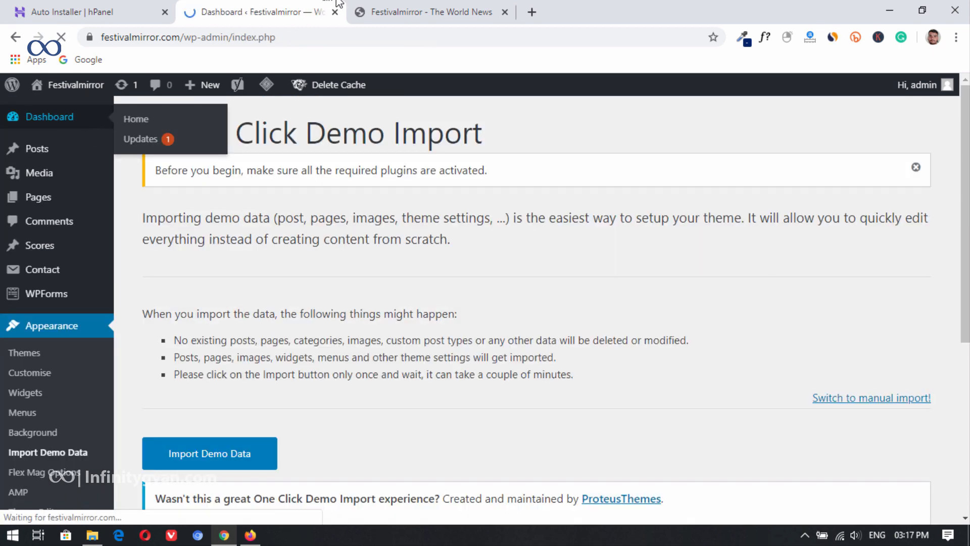
{"action": "left_click", "coordinate": [411, 6]}
{"action": "left_click", "coordinate": [62, 38]}
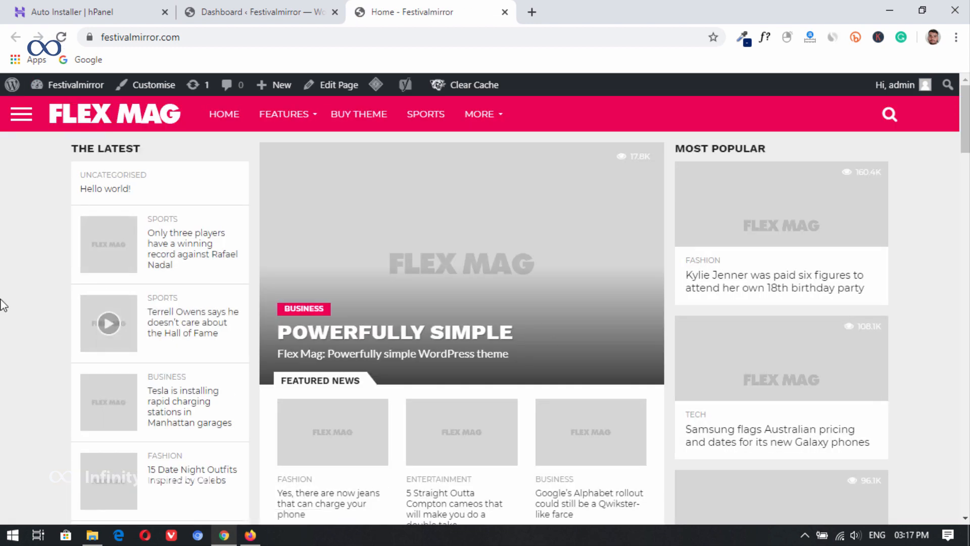
{"action": "scroll", "coordinate": [407, 299], "scroll_direction": "down", "scroll_amount": 15}
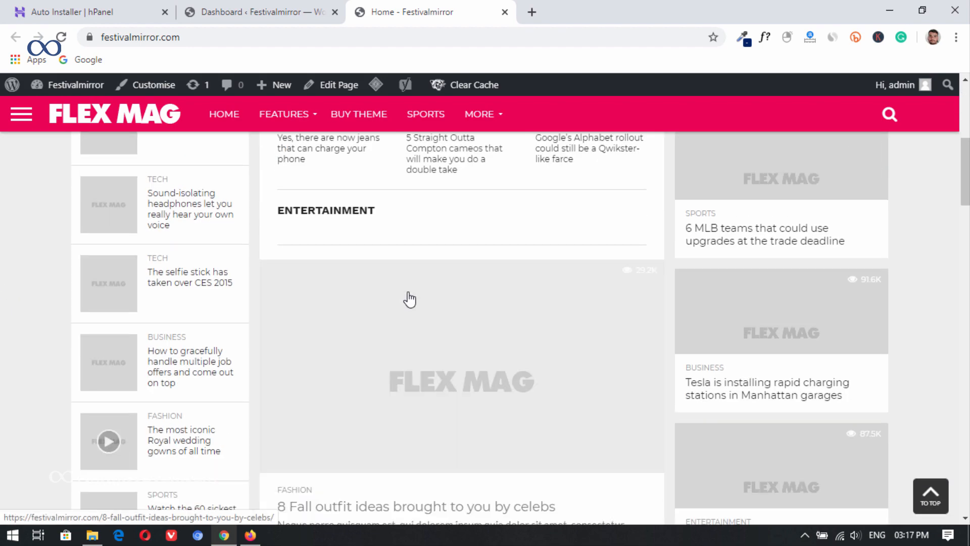
{"action": "scroll", "coordinate": [399, 306], "scroll_direction": "down", "scroll_amount": 10}
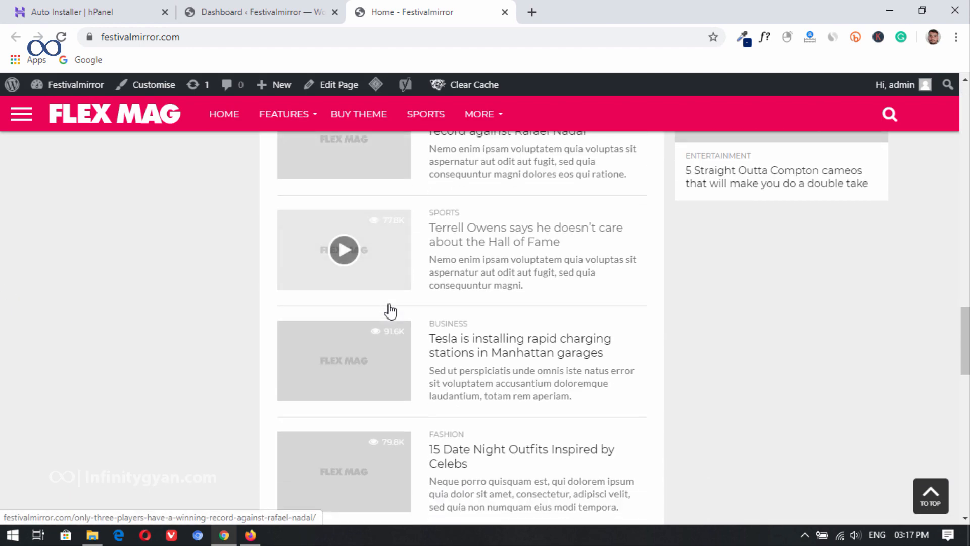
{"action": "left_click_drag", "start_coordinate": [956, 362], "coordinate": [944, 505]}
{"action": "left_click", "coordinate": [942, 504]}
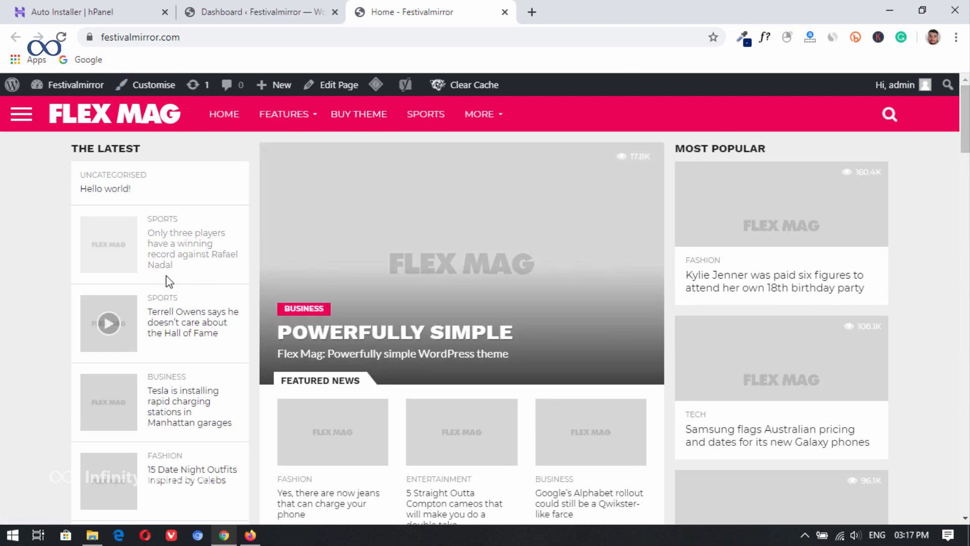
{"action": "scroll", "coordinate": [169, 278], "scroll_direction": "down", "scroll_amount": 4}
{"action": "scroll", "coordinate": [172, 279], "scroll_direction": "up", "scroll_amount": 4}
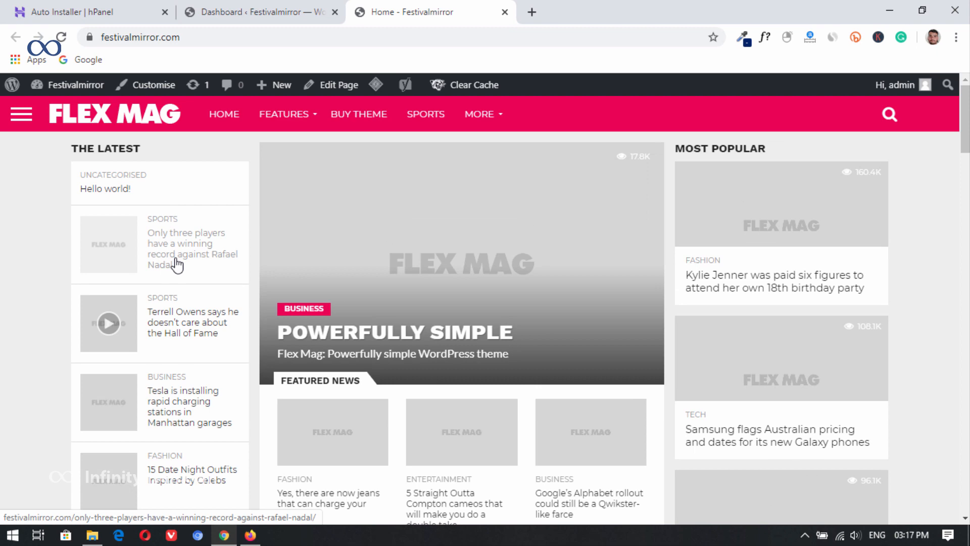
Step: Open the list of all posts in the WordPress admin and move every post to the Bin in bulk
{"action": "left_click", "coordinate": [253, 10]}
{"action": "mouse_move", "coordinate": [71, 206]}
{"action": "left_click", "coordinate": [164, 207]}
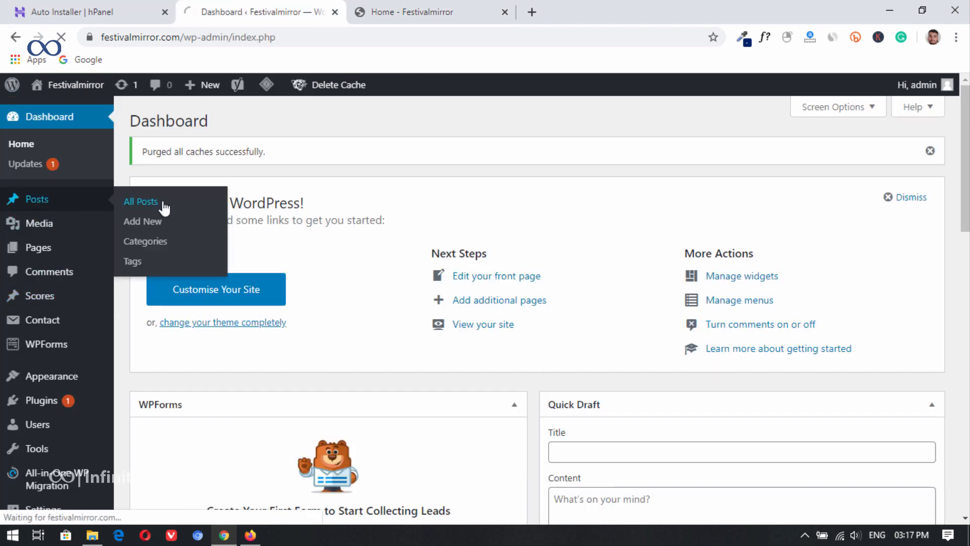
{"action": "scroll", "coordinate": [212, 238], "scroll_direction": "down", "scroll_amount": 8}
{"action": "scroll", "coordinate": [212, 237], "scroll_direction": "up", "scroll_amount": 8}
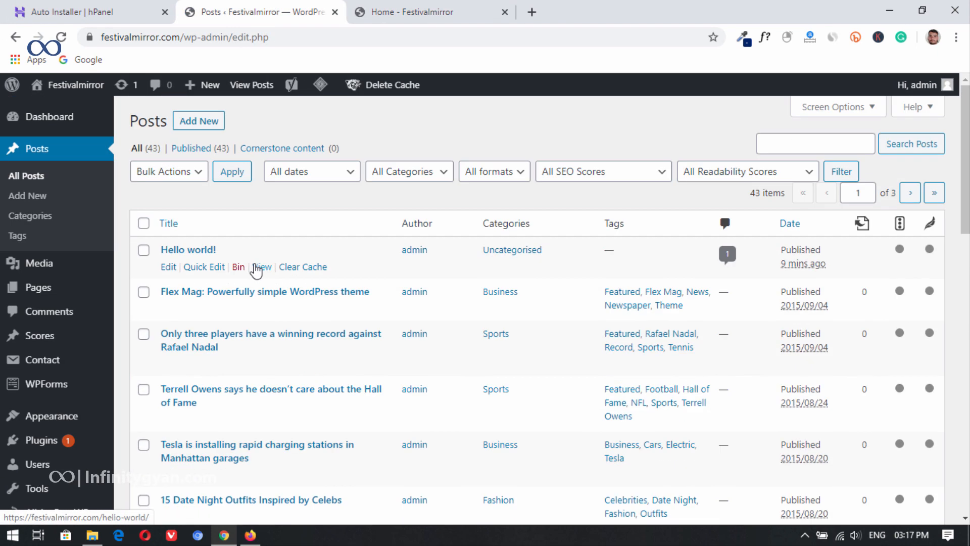
{"action": "left_click", "coordinate": [144, 224]}
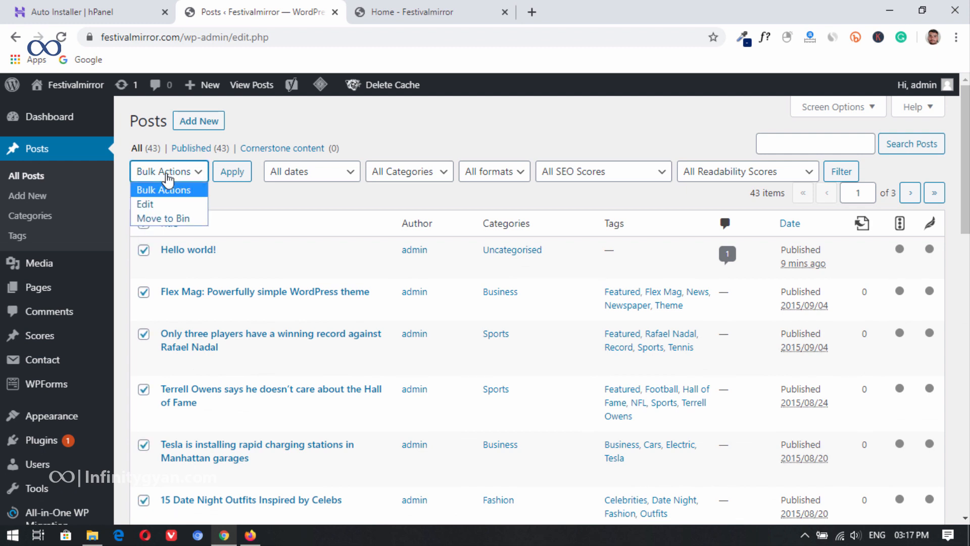
{"action": "left_click", "coordinate": [171, 218]}
{"action": "left_click", "coordinate": [222, 176]}
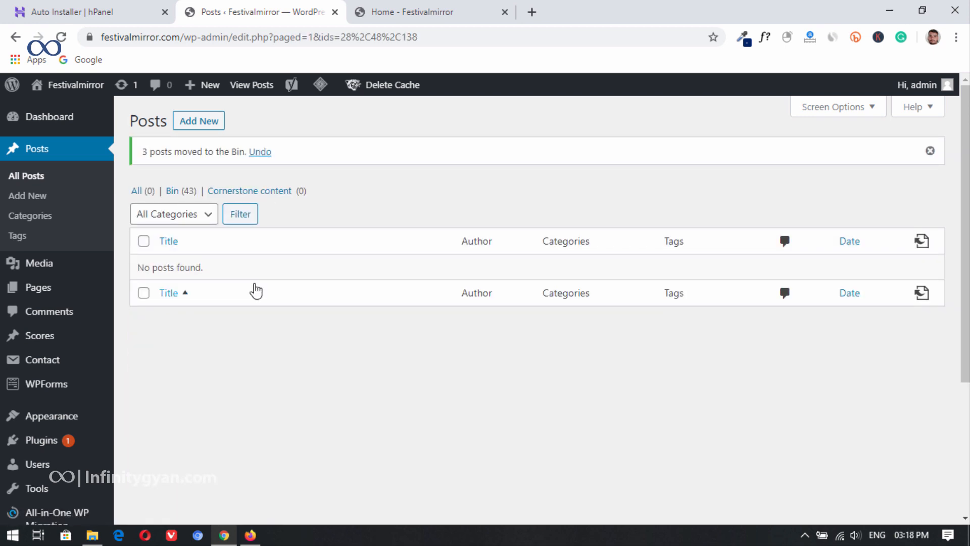
Step: Reload the live home page again and examine its content sections, footer and fly-out navigation menu
{"action": "left_click", "coordinate": [45, 117]}
{"action": "left_click", "coordinate": [376, 7]}
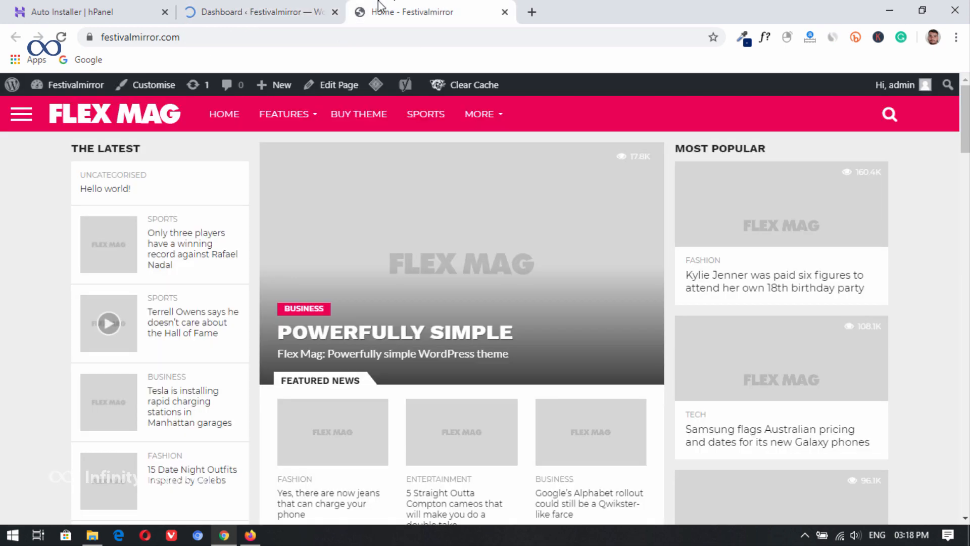
{"action": "left_click", "coordinate": [61, 37]}
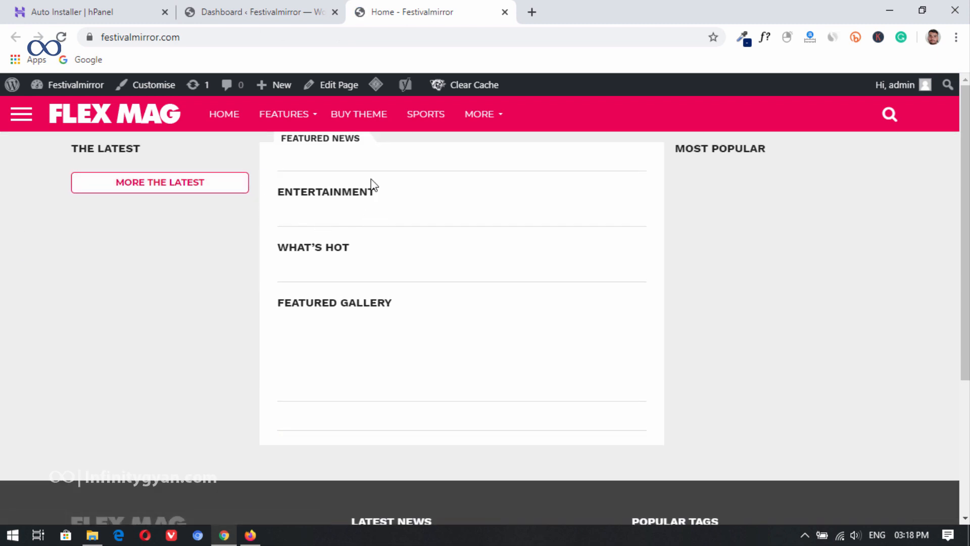
{"action": "scroll", "coordinate": [248, 263], "scroll_direction": "down", "scroll_amount": 5}
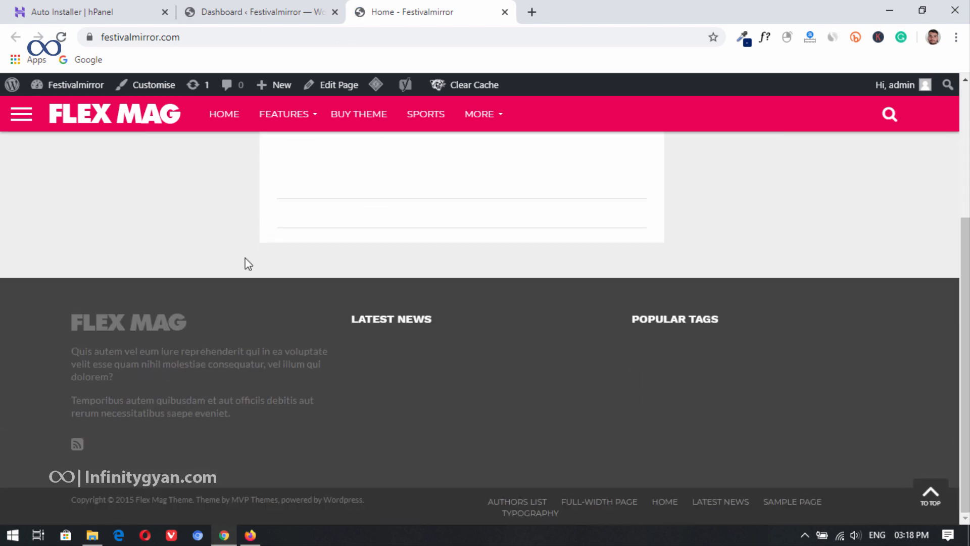
{"action": "scroll", "coordinate": [522, 366], "scroll_direction": "up", "scroll_amount": 5}
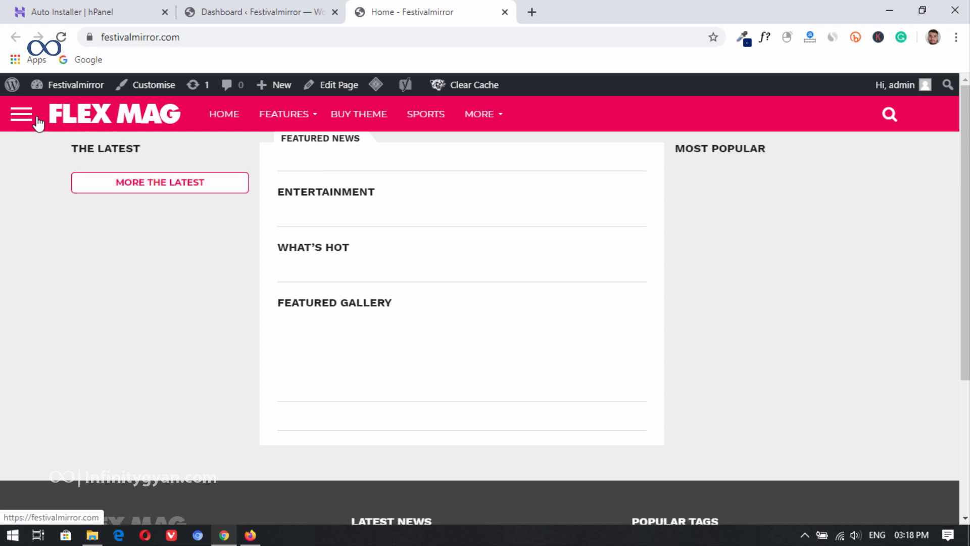
{"action": "left_click", "coordinate": [17, 114]}
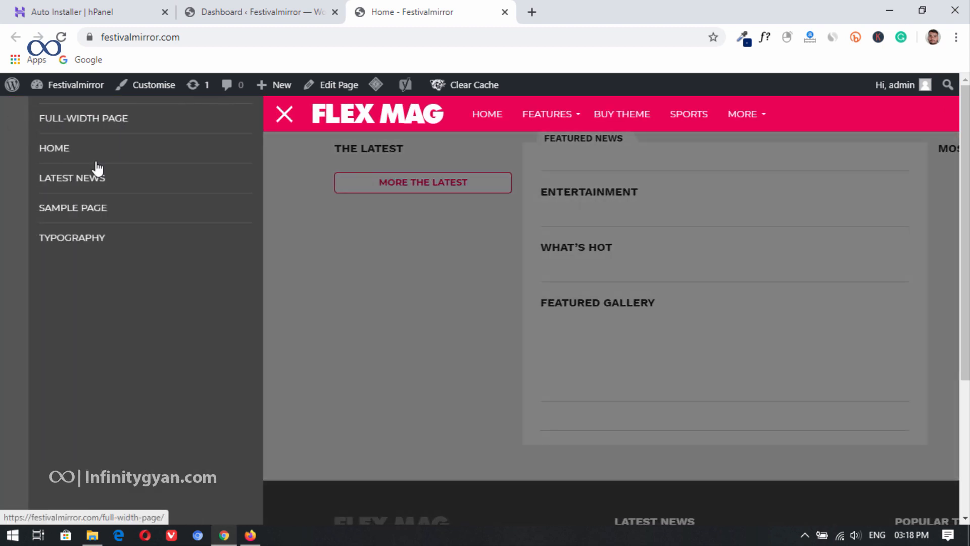
{"action": "left_click", "coordinate": [291, 112]}
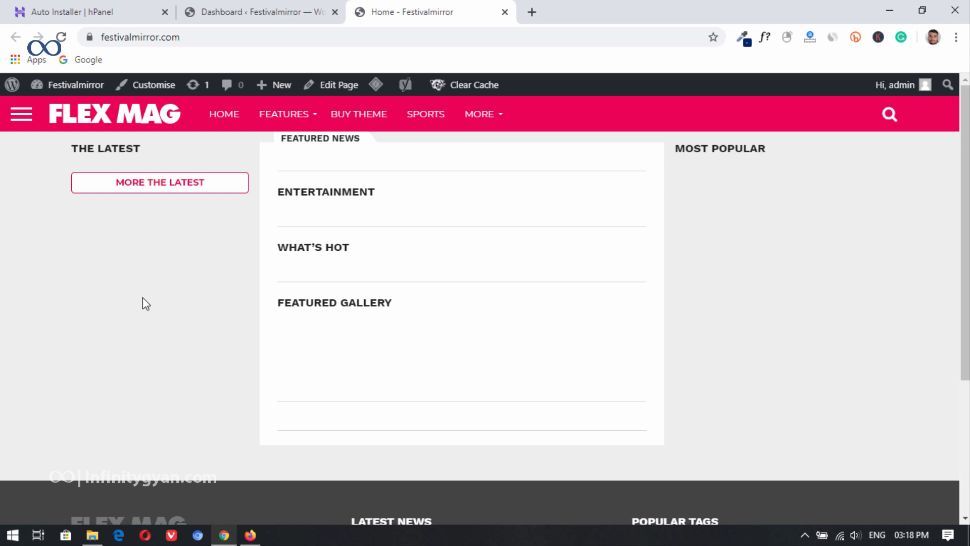
Step: Switch to Firefox and view the WordPress Automatic Plugin item page on CodeCanyon
{"action": "left_click", "coordinate": [276, 8]}
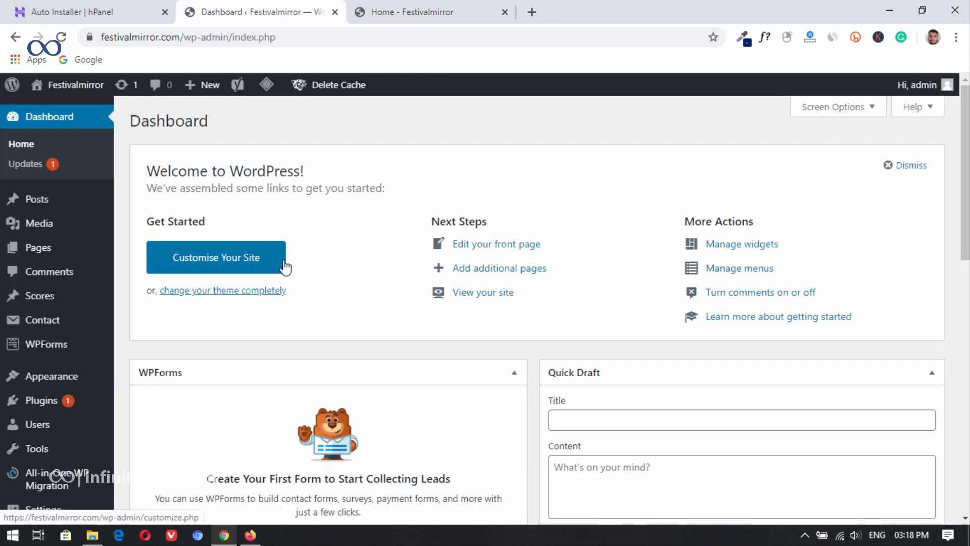
{"action": "left_click", "coordinate": [250, 536]}
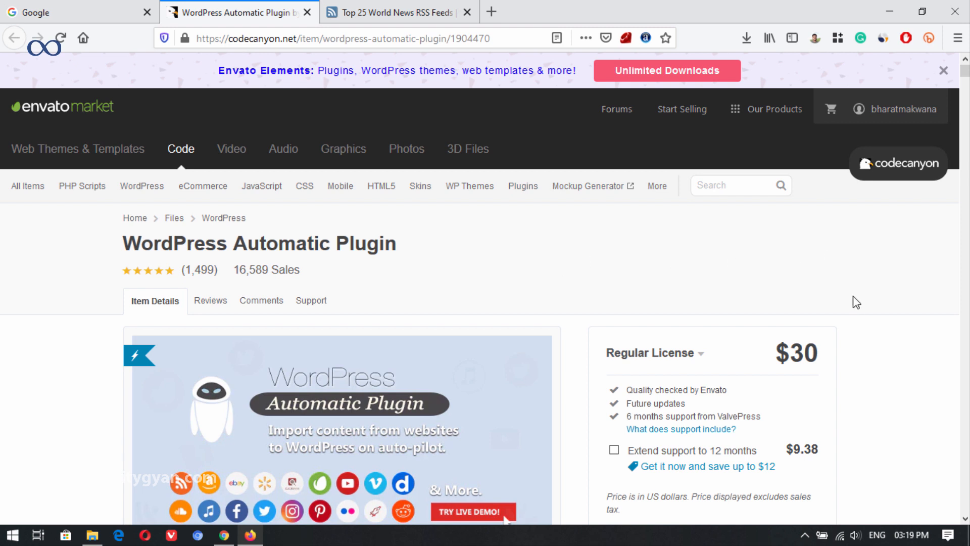
{"action": "scroll", "coordinate": [468, 230], "scroll_direction": "down", "scroll_amount": 3}
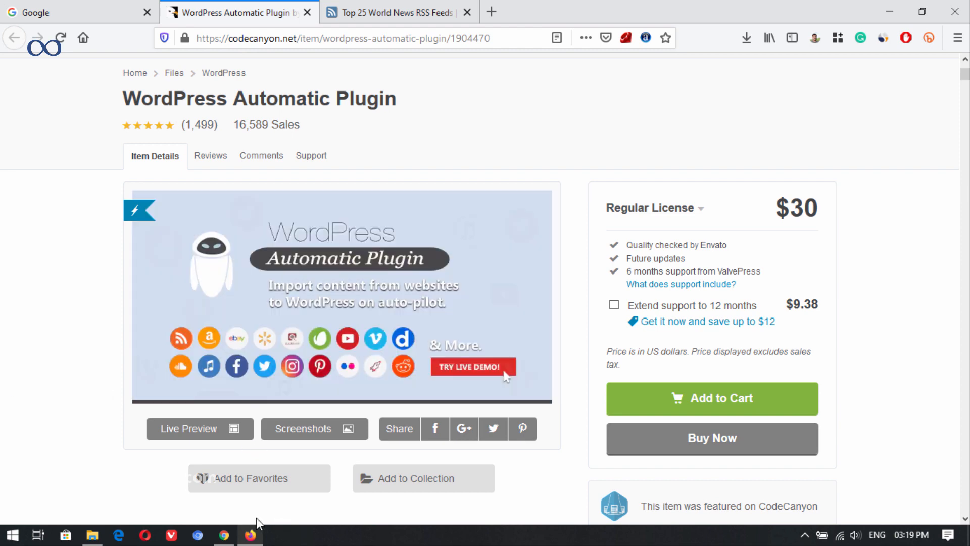
Step: Switch to Chrome and open the Hostinger file manager for the festivalmirror.com domain
{"action": "left_click", "coordinate": [232, 538]}
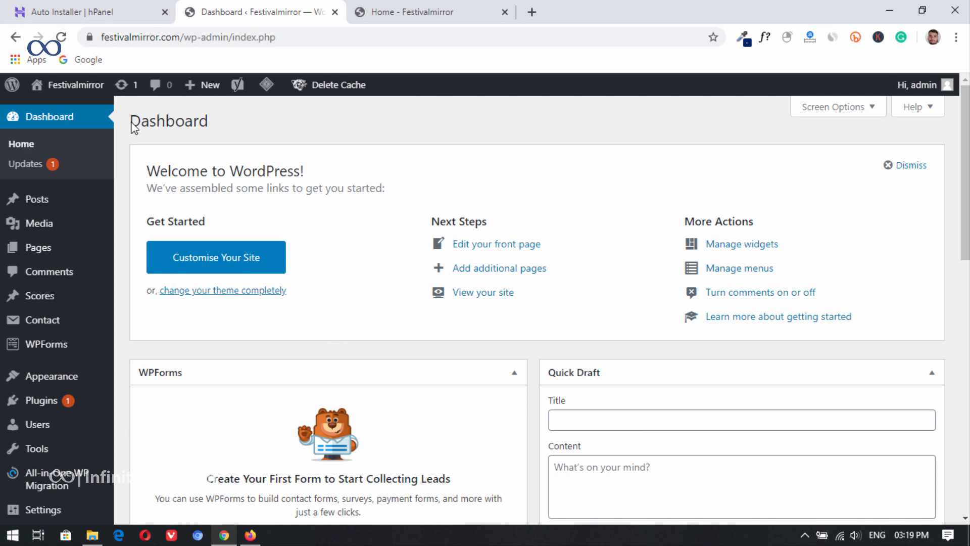
{"action": "left_click", "coordinate": [87, 7]}
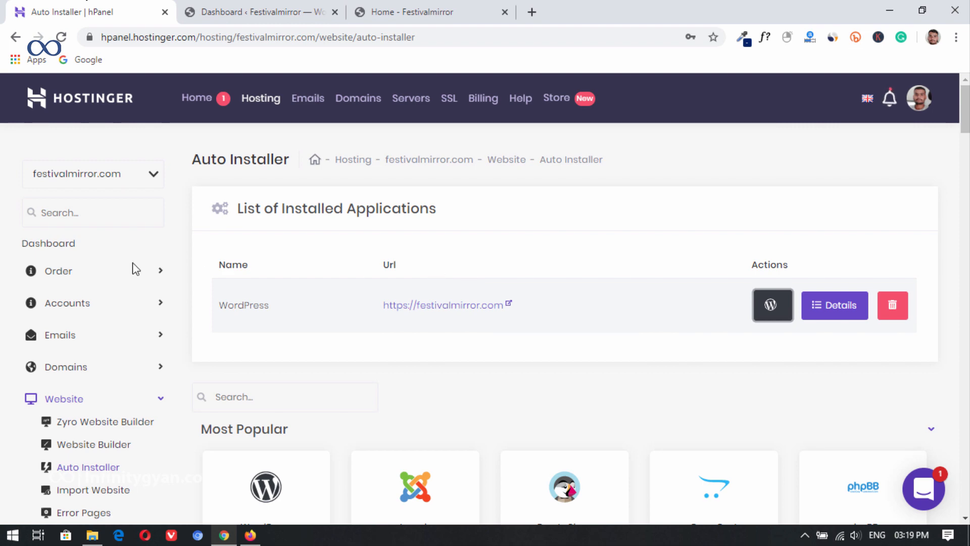
{"action": "left_click", "coordinate": [403, 161]}
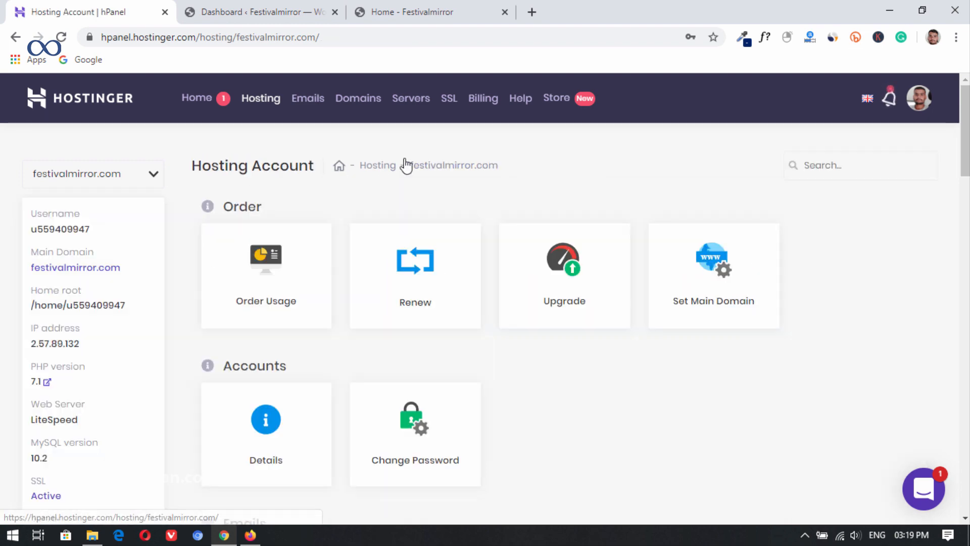
{"action": "scroll", "coordinate": [427, 331], "scroll_direction": "down", "scroll_amount": 20}
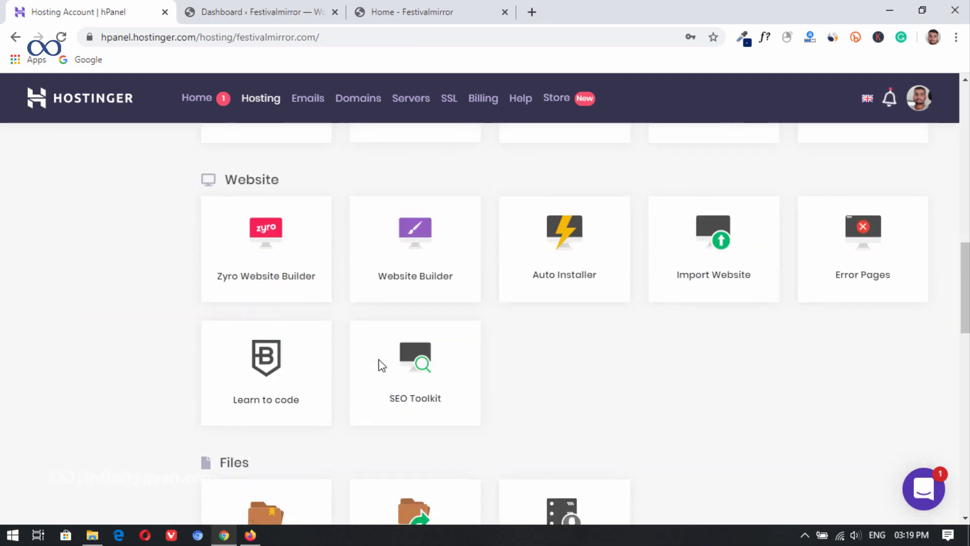
{"action": "left_click", "coordinate": [268, 332]}
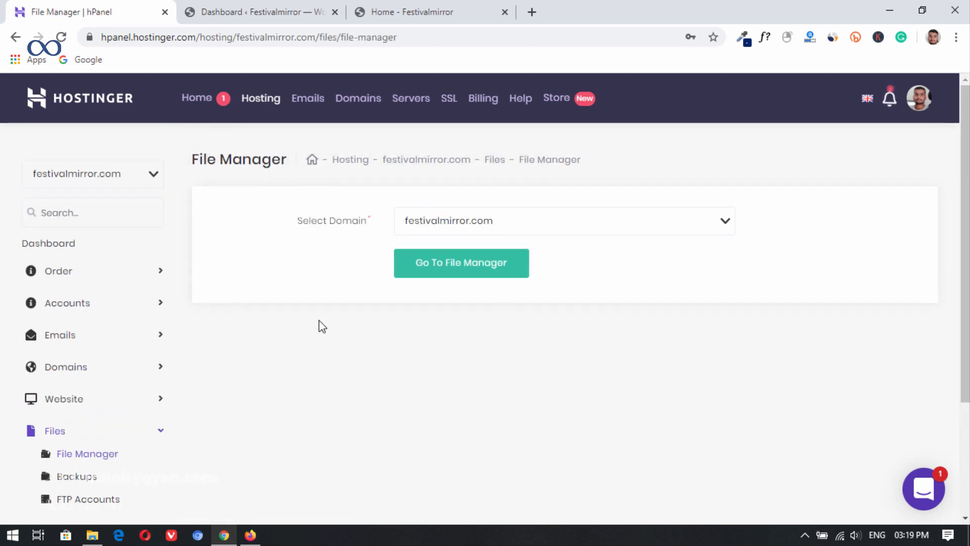
{"action": "left_click", "coordinate": [465, 263]}
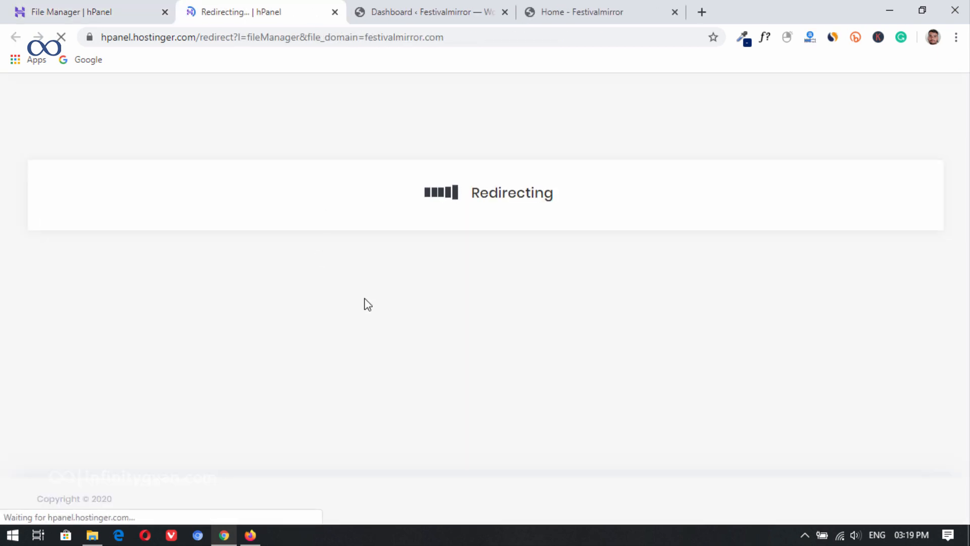
Step: Open the site's public_html/wp-content/plugins folder in the file manager
{"action": "double_click", "coordinate": [336, 199]}
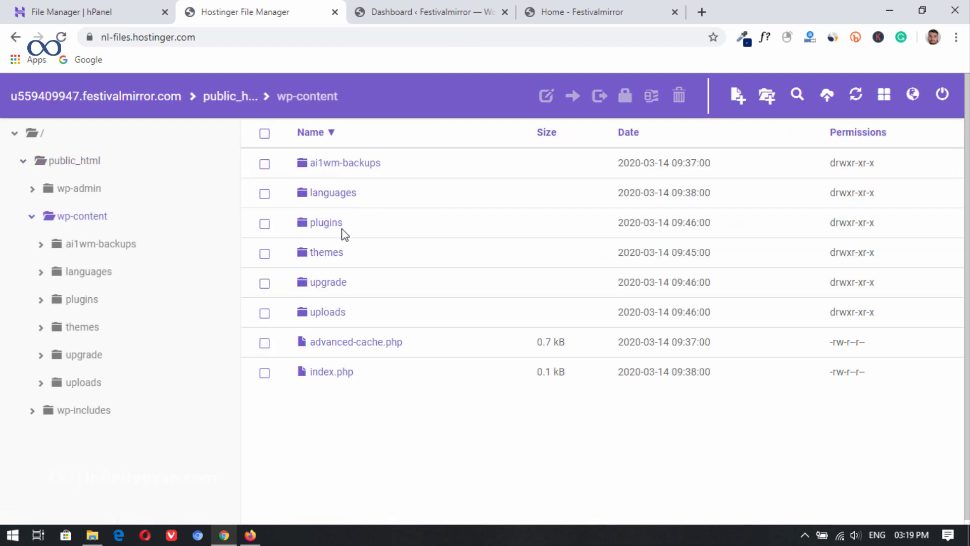
{"action": "left_click", "coordinate": [327, 225]}
{"action": "double_click", "coordinate": [327, 224]}
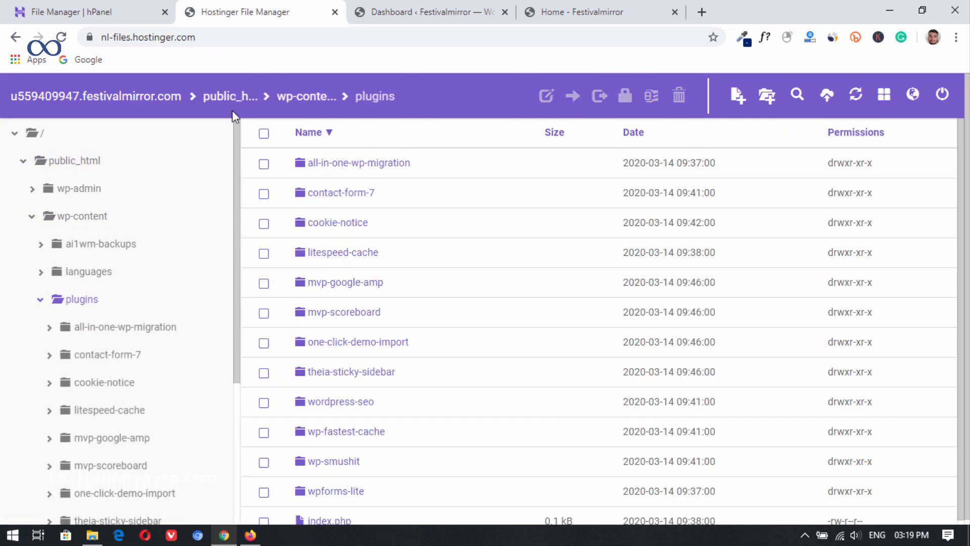
Step: Upload wp-automatic.zip from the Data folder on the Desktop into the plugins folder and refresh the file list
{"action": "left_click", "coordinate": [828, 94]}
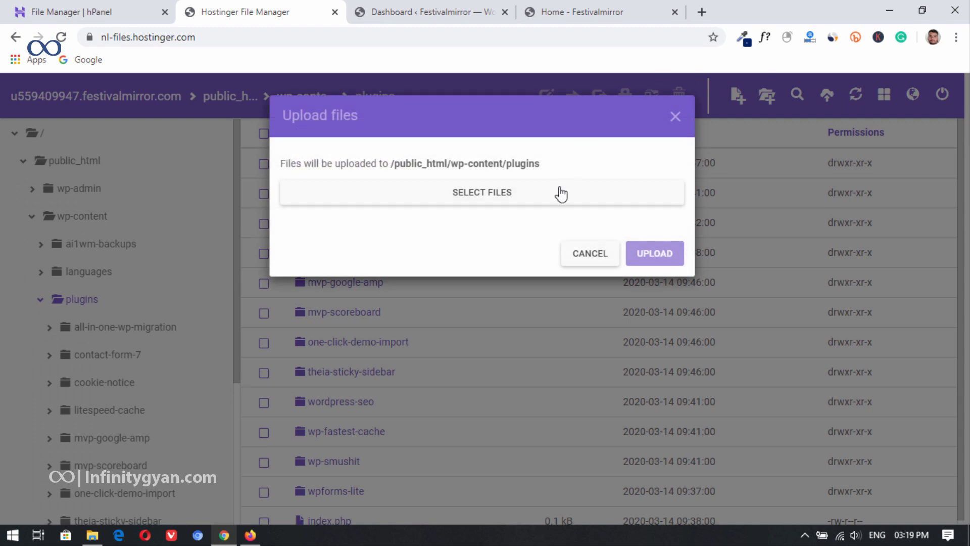
{"action": "left_click", "coordinate": [504, 201]}
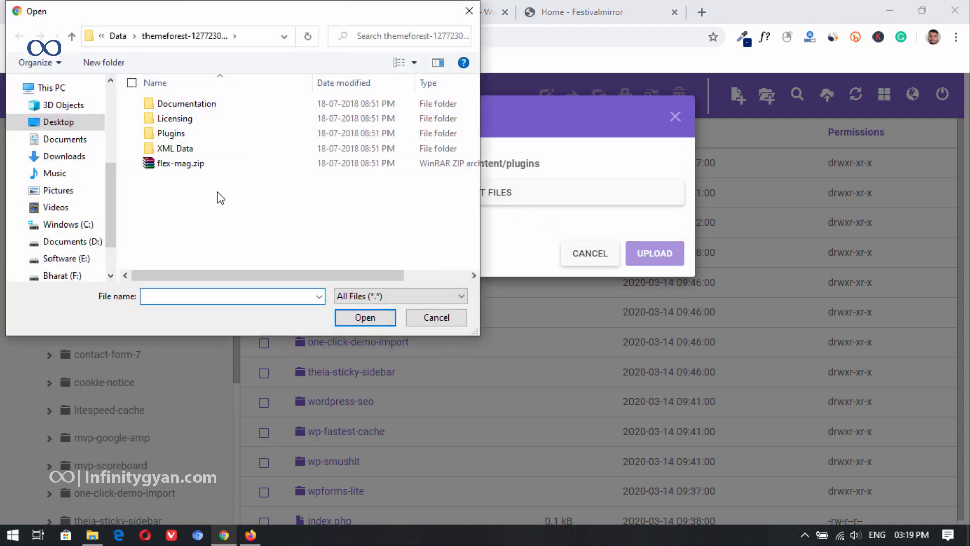
{"action": "left_click", "coordinate": [118, 35]}
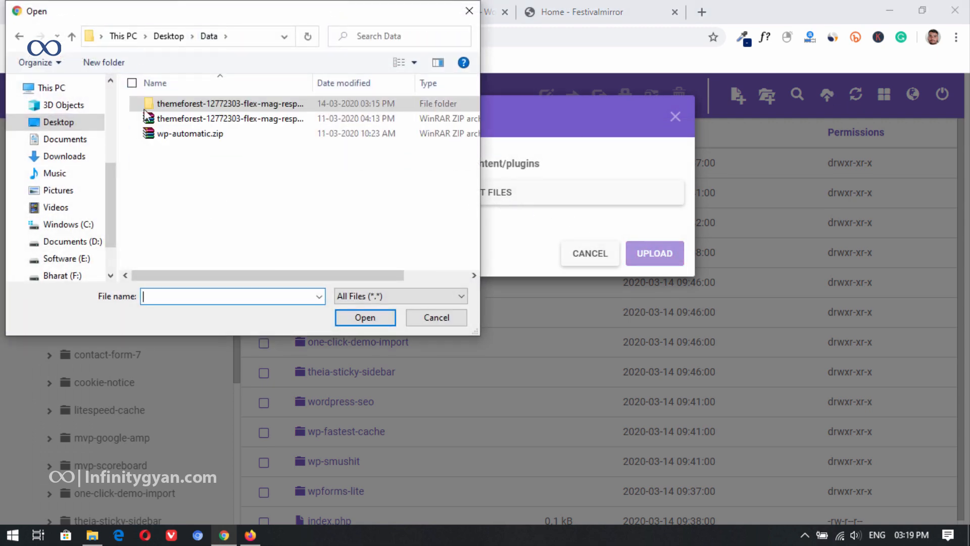
{"action": "double_click", "coordinate": [211, 134]}
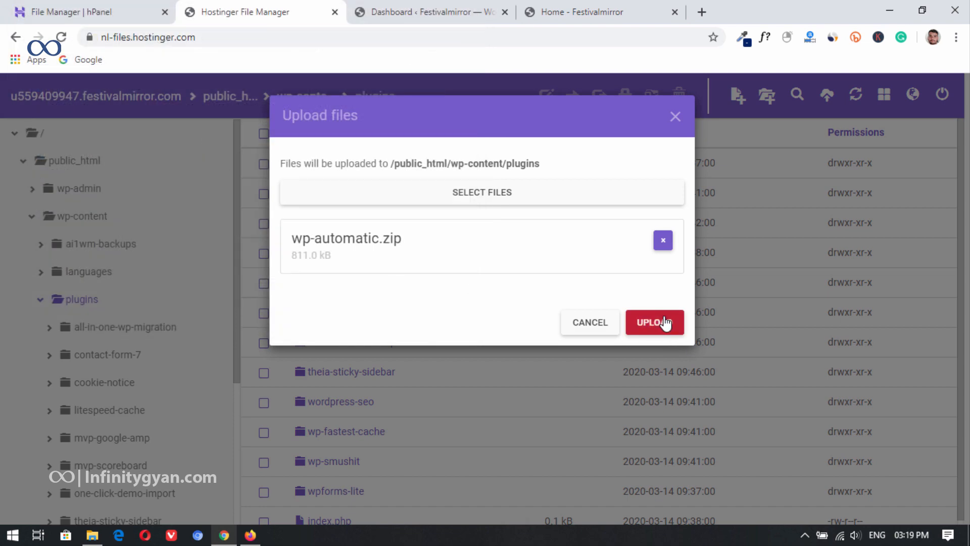
{"action": "left_click", "coordinate": [665, 322]}
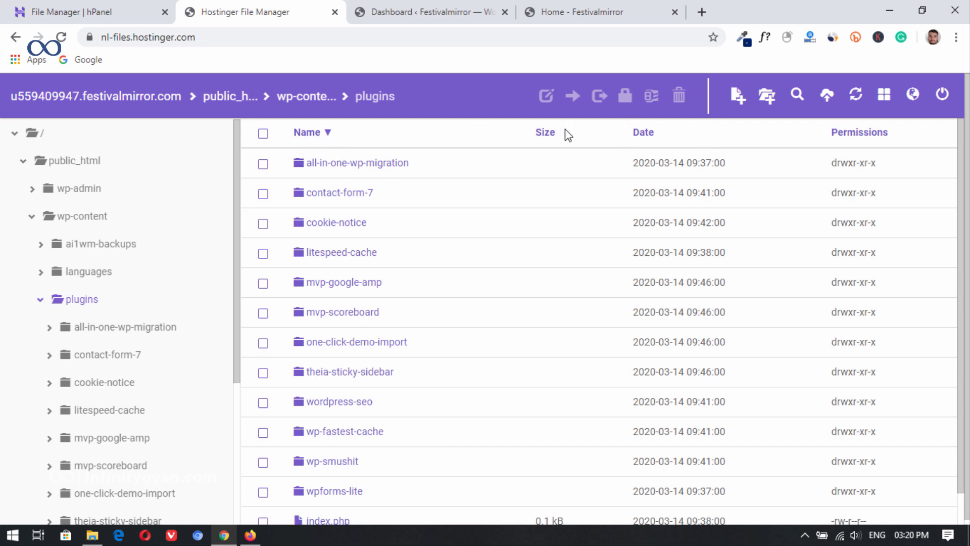
{"action": "left_click", "coordinate": [855, 96]}
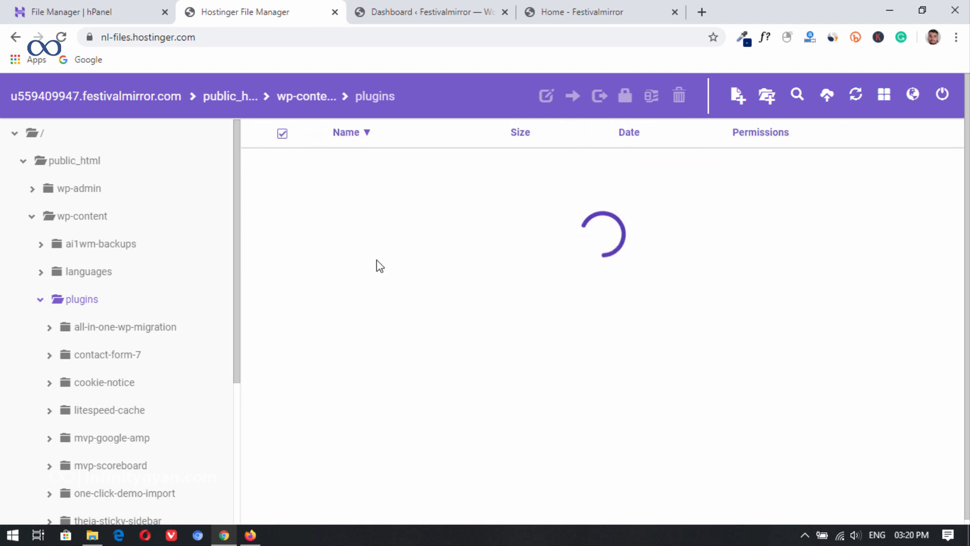
Step: Extract wp-automatic.zip into a folder named wp-automatic within the plugins folder
{"action": "scroll", "coordinate": [470, 454], "scroll_direction": "down", "scroll_amount": 1}
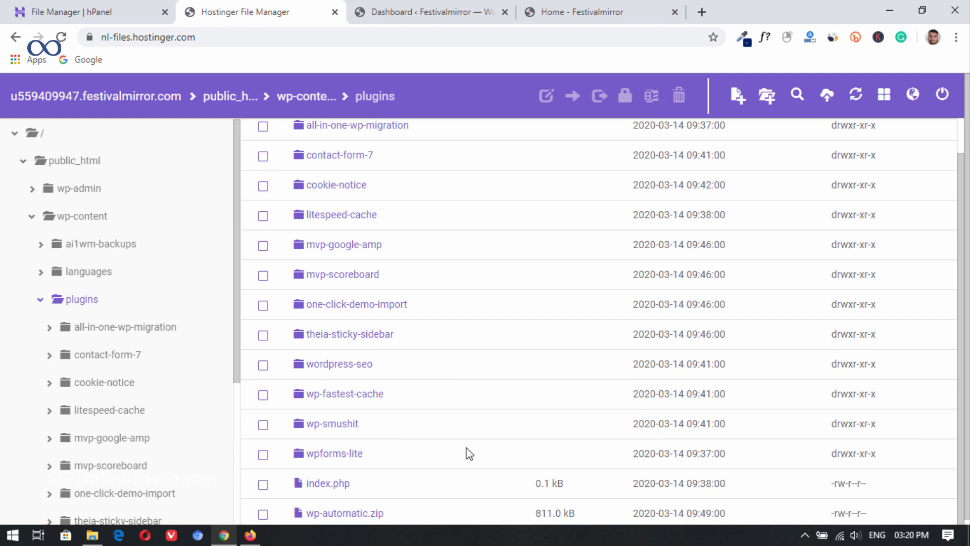
{"action": "left_click", "coordinate": [399, 507]}
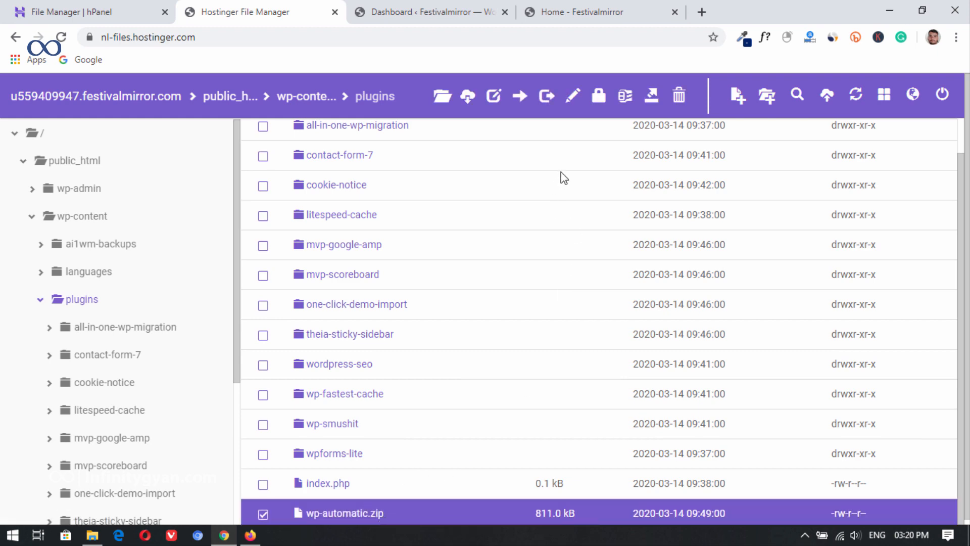
{"action": "left_click", "coordinate": [652, 95]}
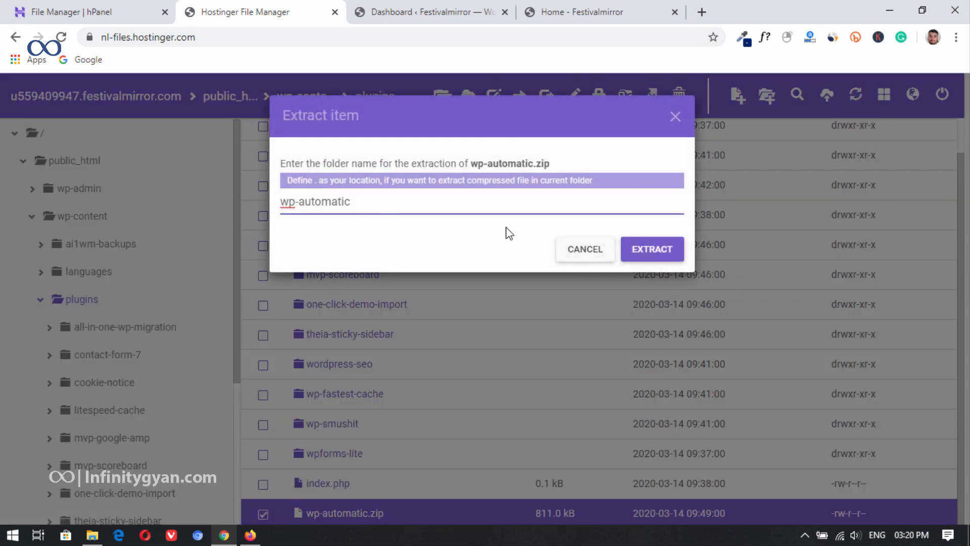
{"action": "left_click", "coordinate": [640, 256]}
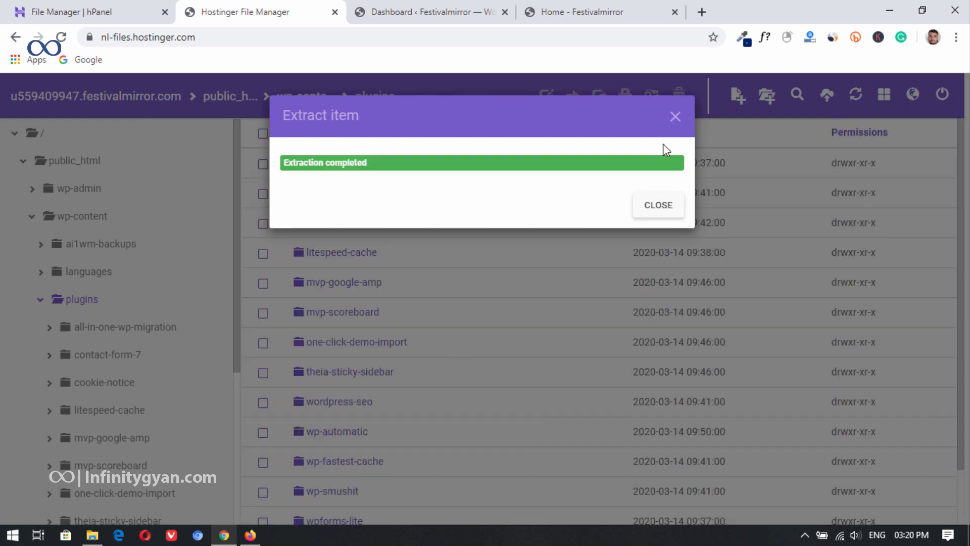
{"action": "left_click", "coordinate": [658, 205]}
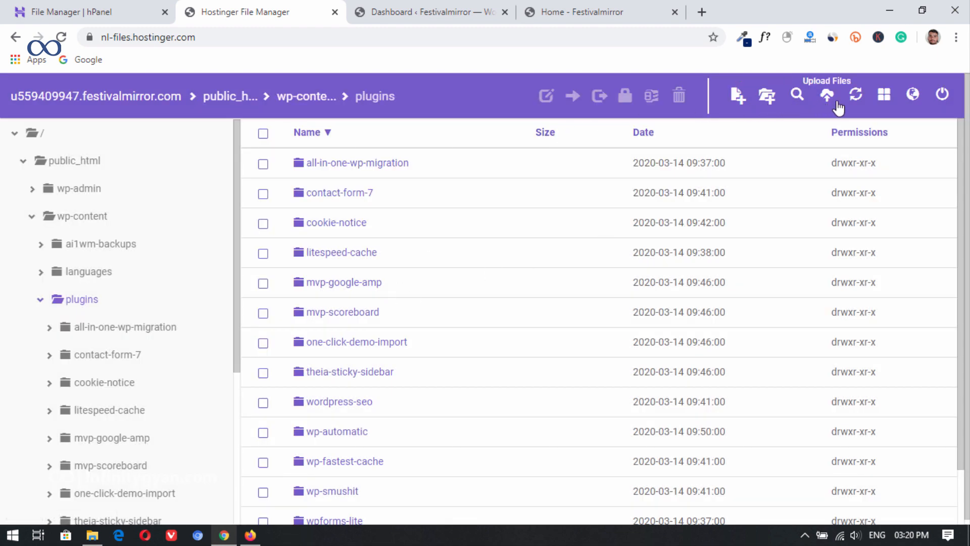
Step: Refresh the plugins folder and delete the uploaded wp-automatic.zip archive
{"action": "left_click", "coordinate": [857, 100]}
{"action": "scroll", "coordinate": [399, 373], "scroll_direction": "down", "scroll_amount": 3}
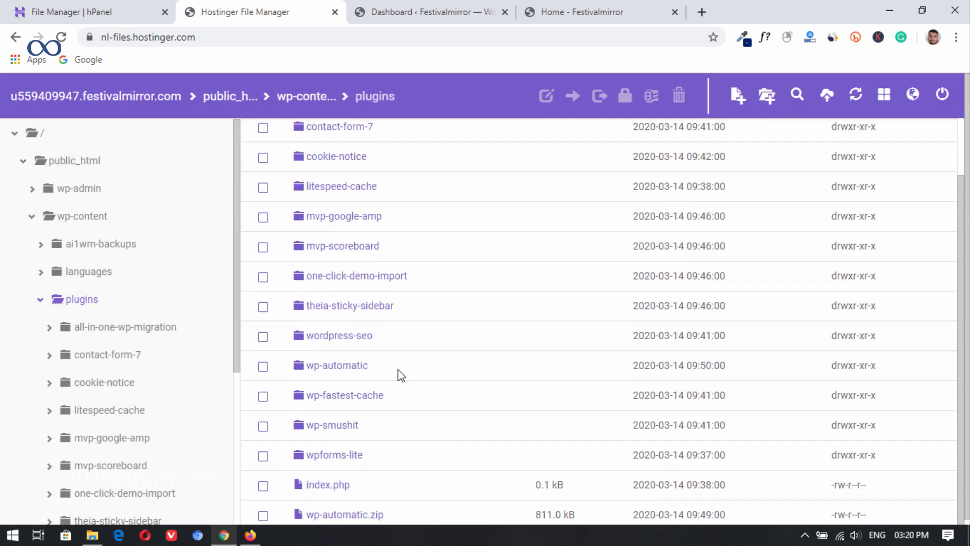
{"action": "left_click", "coordinate": [404, 503]}
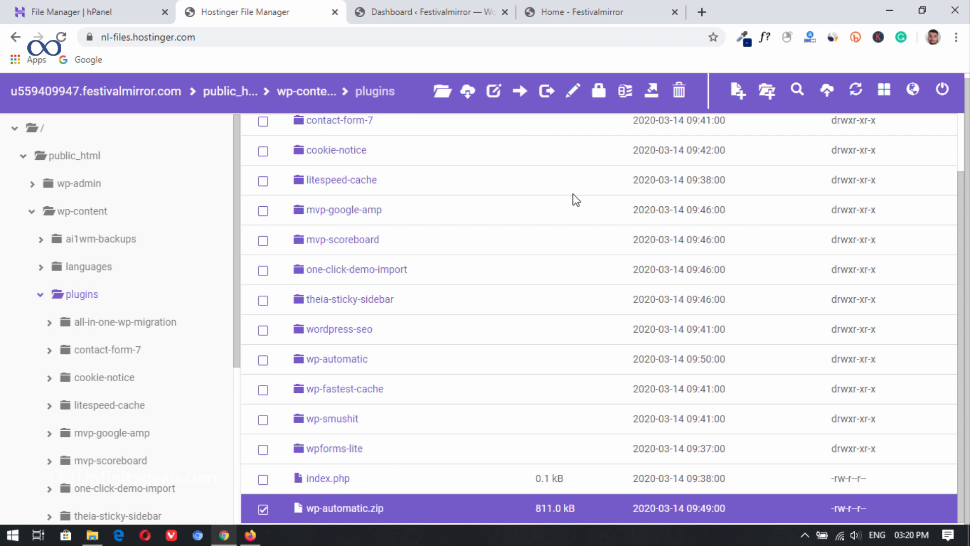
{"action": "left_click", "coordinate": [680, 99]}
{"action": "left_click", "coordinate": [657, 200]}
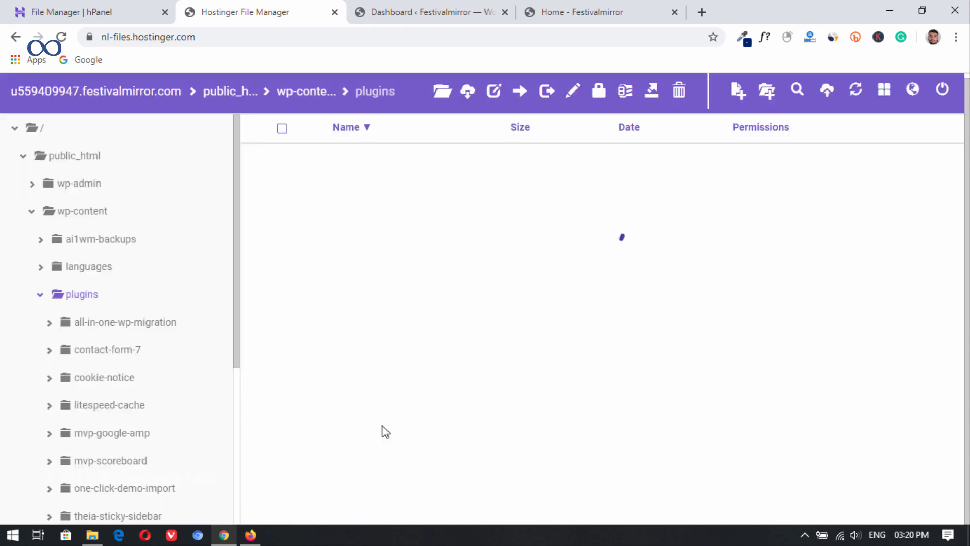
Step: Open the extracted wp-automatic folder and the second wp-automatic folder nested inside it
{"action": "scroll", "coordinate": [401, 377], "scroll_direction": "down", "scroll_amount": 1}
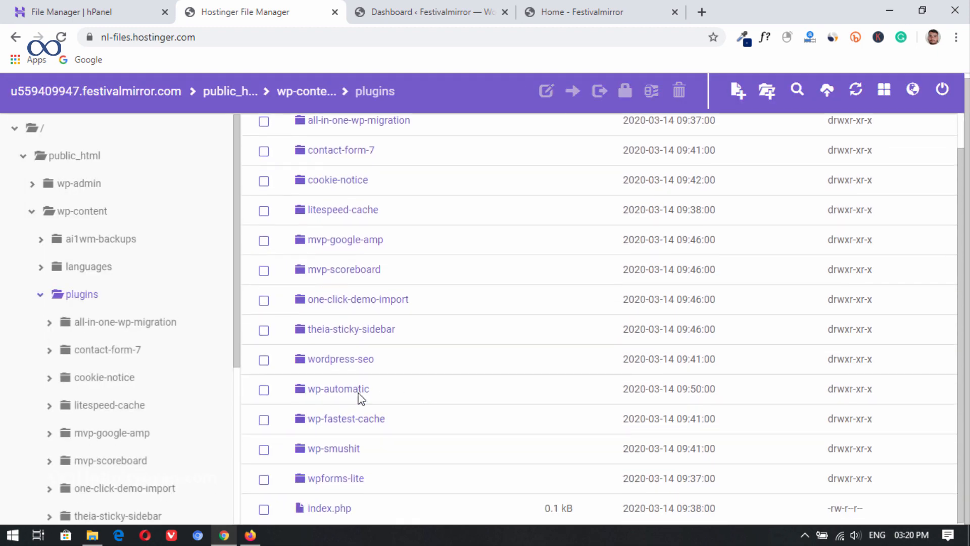
{"action": "left_click", "coordinate": [384, 396]}
{"action": "double_click", "coordinate": [385, 399]}
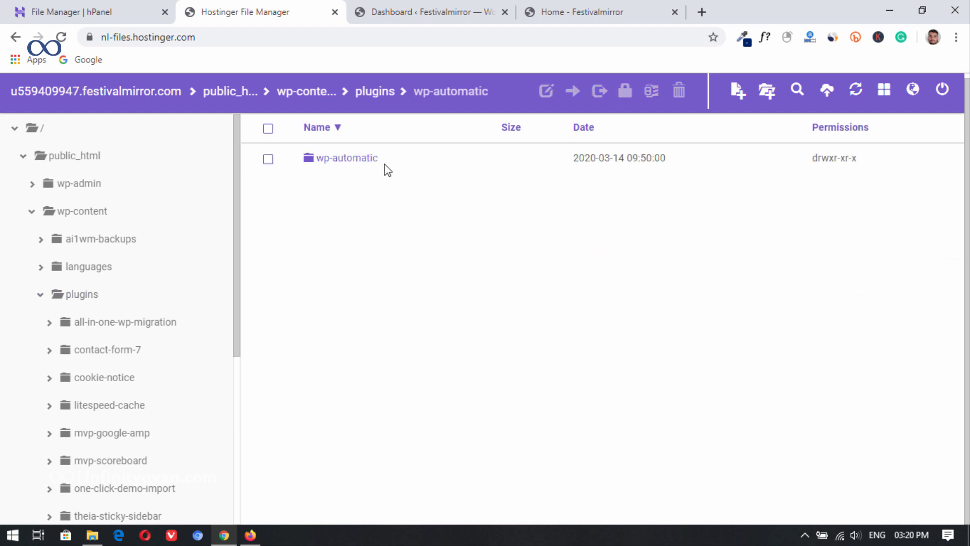
{"action": "left_click", "coordinate": [269, 160]}
{"action": "double_click", "coordinate": [346, 161]}
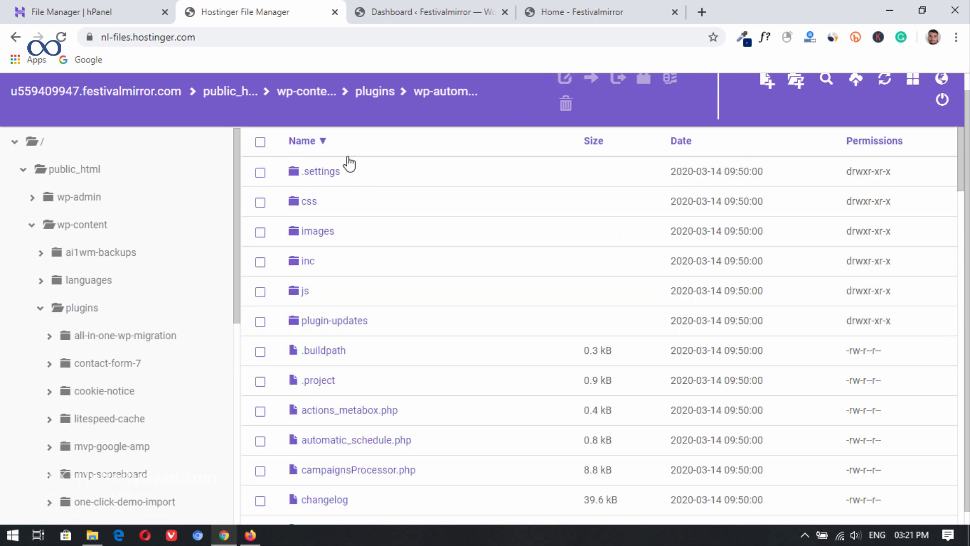
Step: Move all files and folders from the nested wp-automatic folder up to plugins/wp-automatic, and check the contents of that parent folder
{"action": "left_click", "coordinate": [260, 142]}
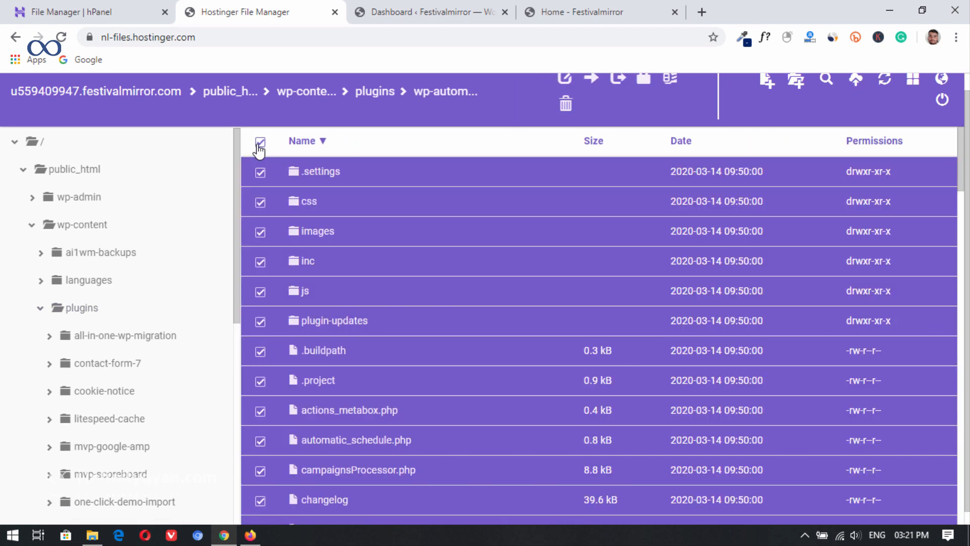
{"action": "scroll", "coordinate": [595, 150], "scroll_direction": "up", "scroll_amount": 1}
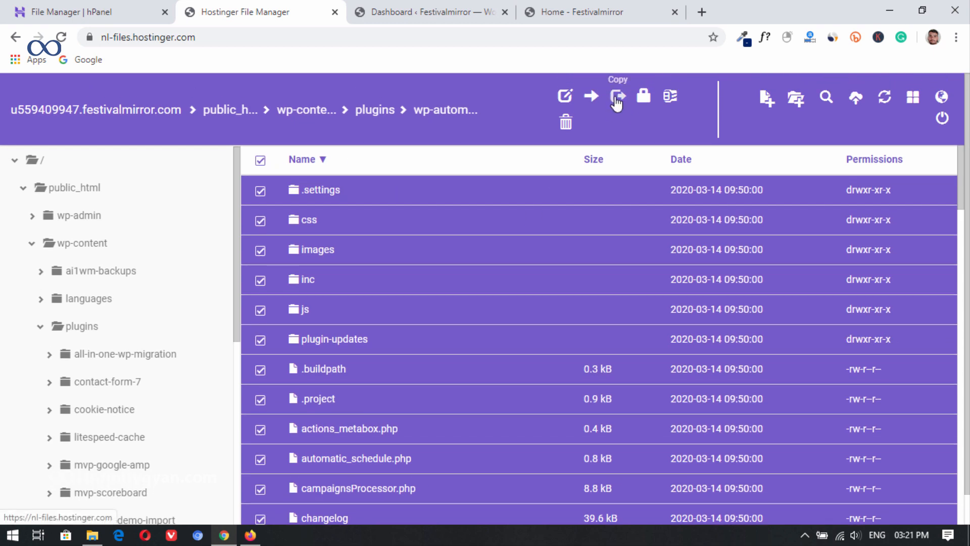
{"action": "left_click", "coordinate": [588, 97]}
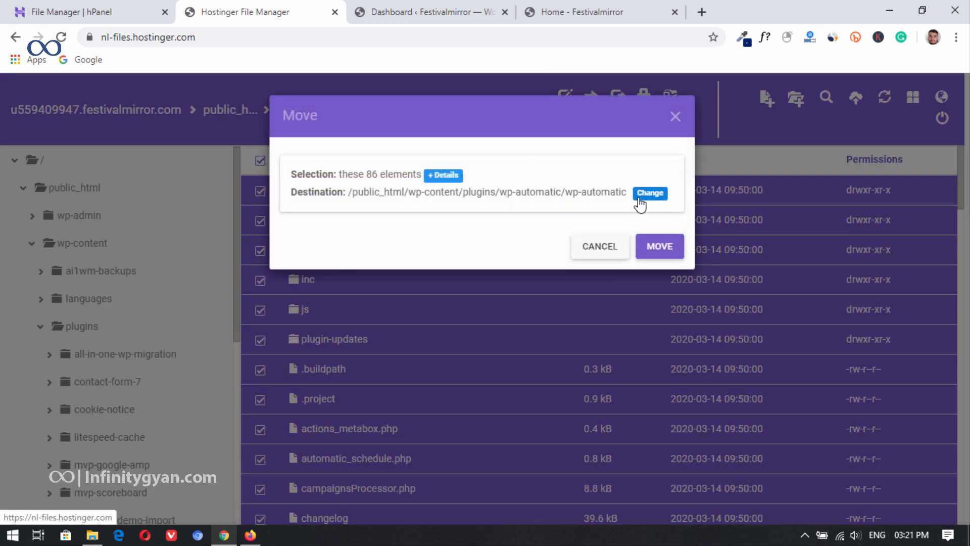
{"action": "left_click", "coordinate": [639, 198]}
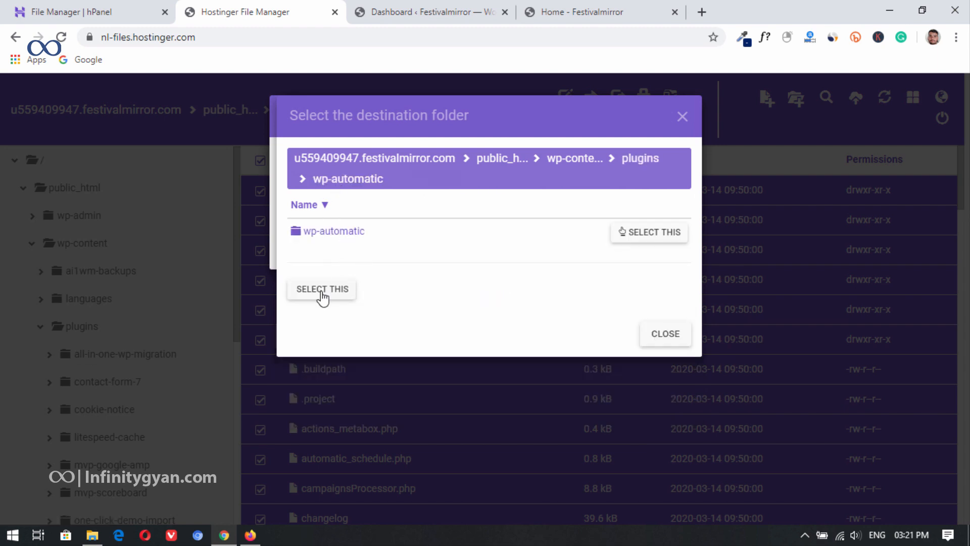
{"action": "left_click", "coordinate": [639, 233]}
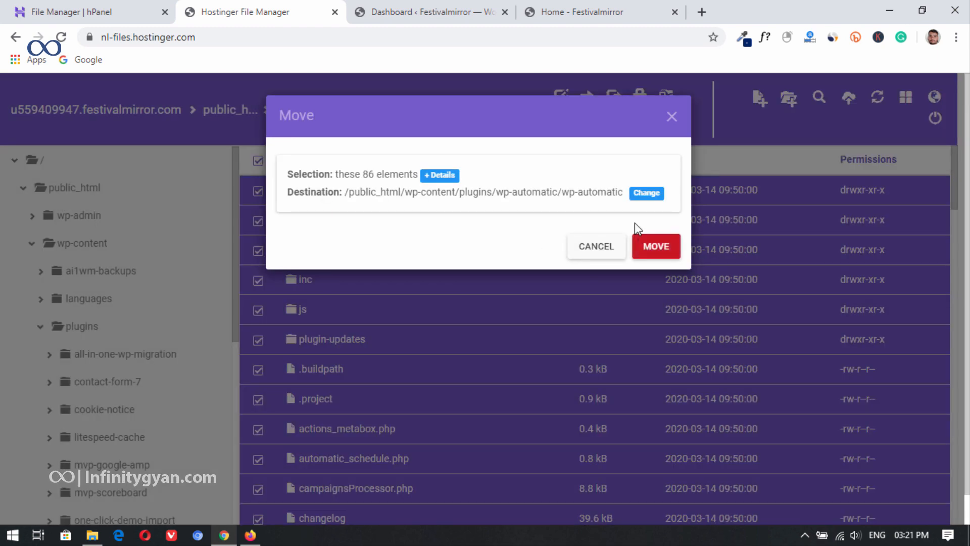
{"action": "left_click", "coordinate": [655, 246]}
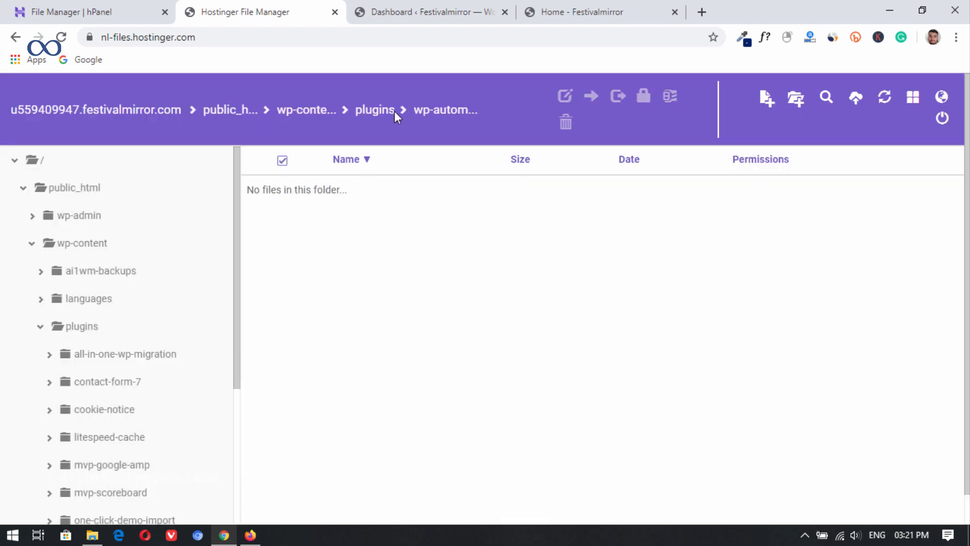
{"action": "left_click", "coordinate": [430, 109]}
{"action": "scroll", "coordinate": [366, 284], "scroll_direction": "down", "scroll_amount": 5}
{"action": "scroll", "coordinate": [366, 285], "scroll_direction": "up", "scroll_amount": 5}
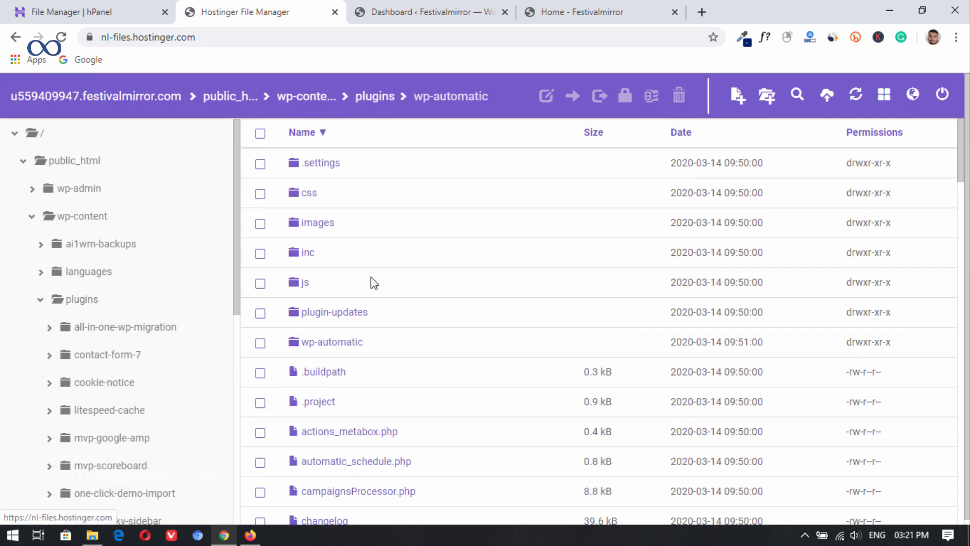
Step: Return to the WordPress admin and open the list of installed plugins
{"action": "left_click", "coordinate": [412, 6]}
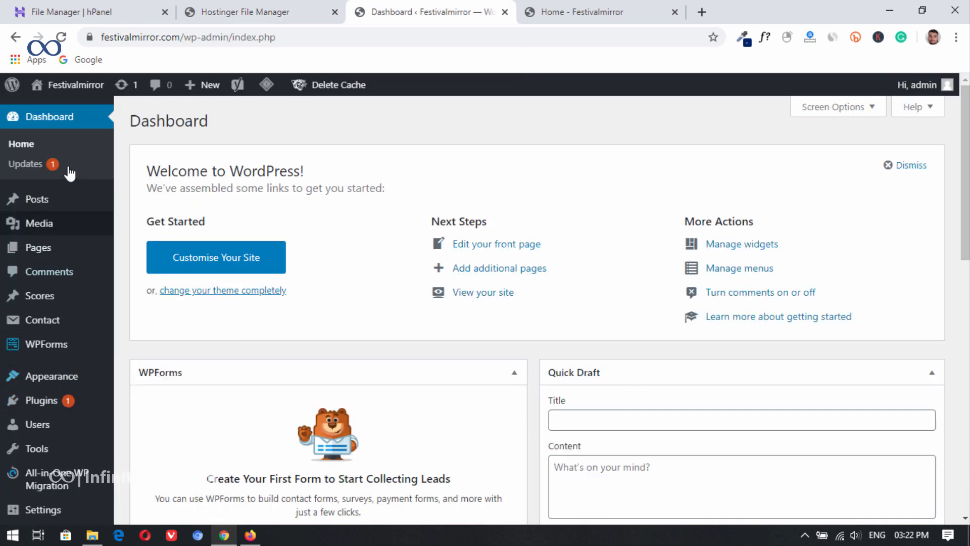
{"action": "left_click", "coordinate": [161, 270]}
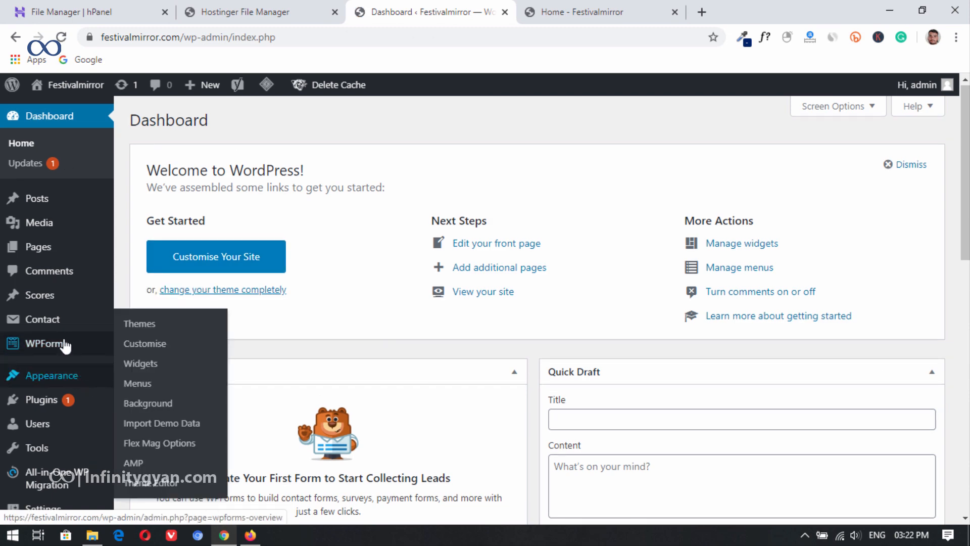
{"action": "left_click", "coordinate": [142, 405]}
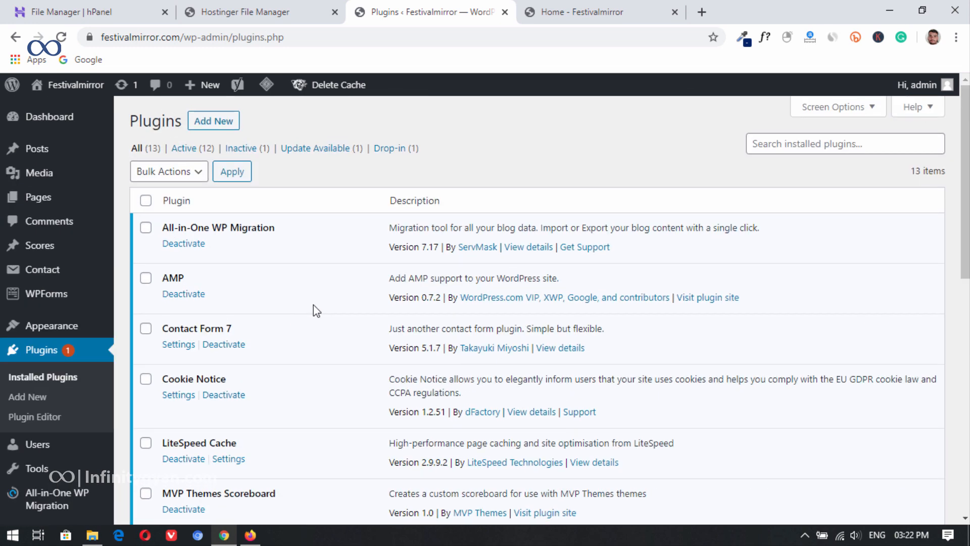
Step: Activate the Wordpress Automatic Plugin in the installed plugins list and update One Click Demo Import
{"action": "scroll", "coordinate": [314, 304], "scroll_direction": "down", "scroll_amount": 8}
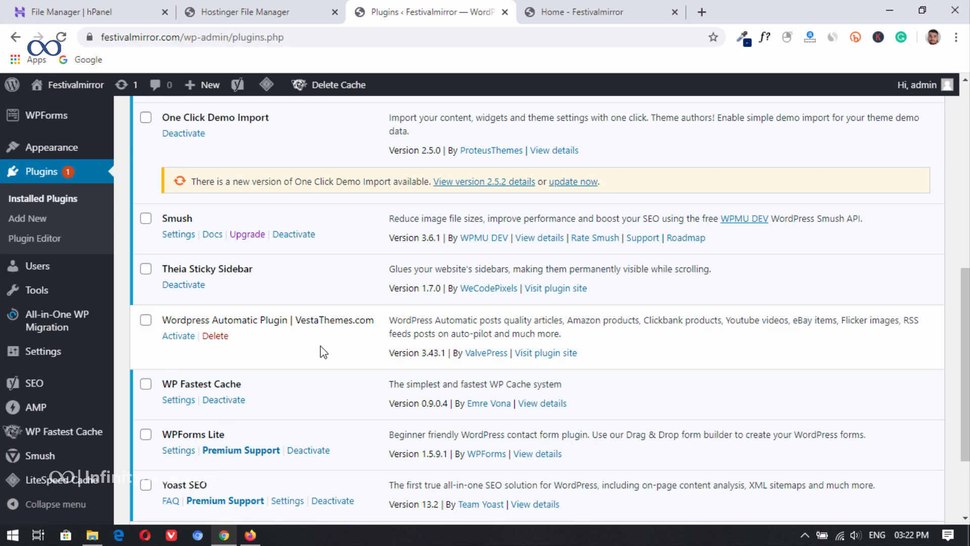
{"action": "left_click", "coordinate": [178, 335]}
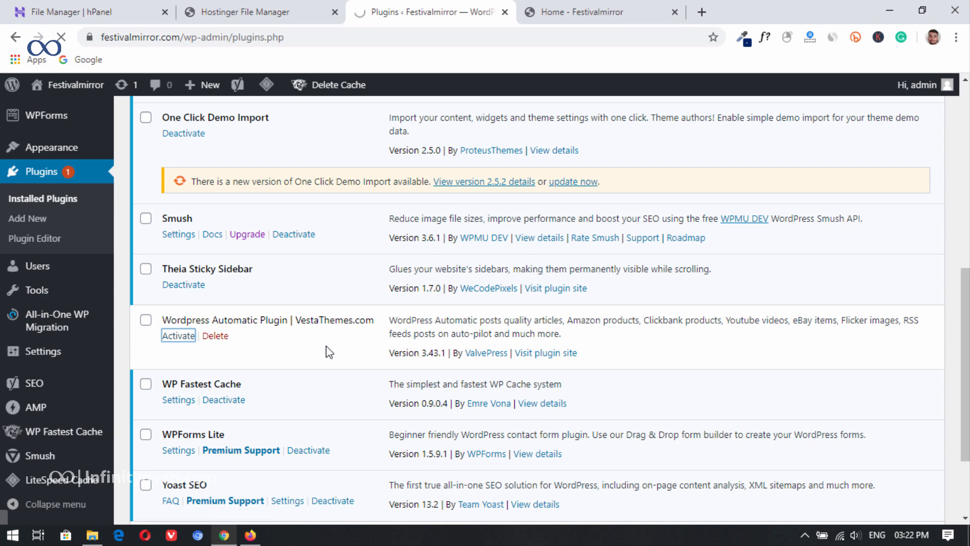
{"action": "scroll", "coordinate": [314, 351], "scroll_direction": "down", "scroll_amount": 7}
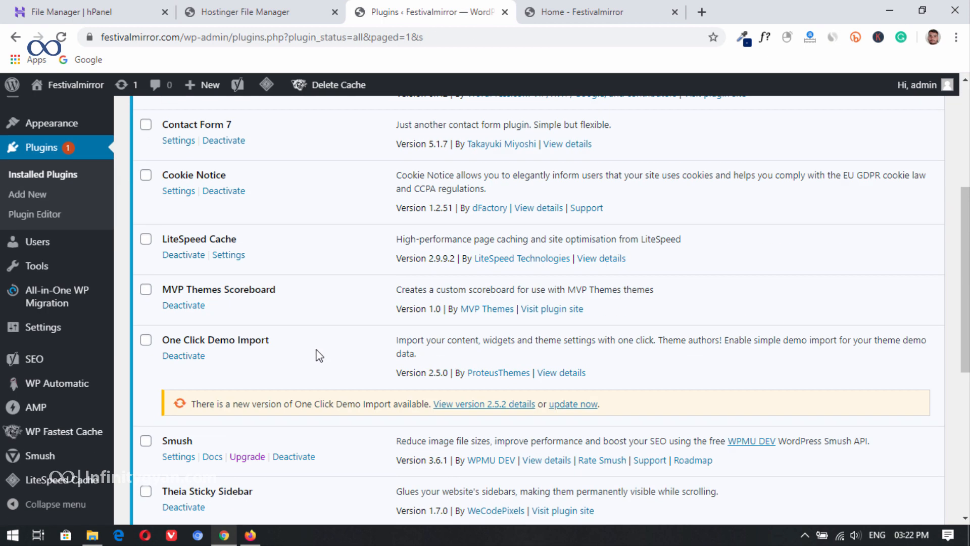
{"action": "scroll", "coordinate": [319, 354], "scroll_direction": "up", "scroll_amount": 3}
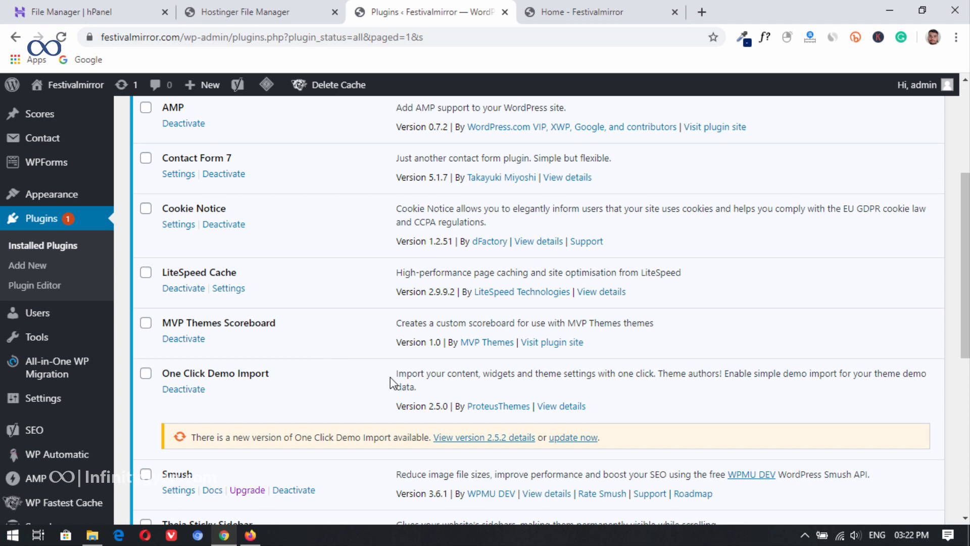
{"action": "left_click", "coordinate": [579, 438]}
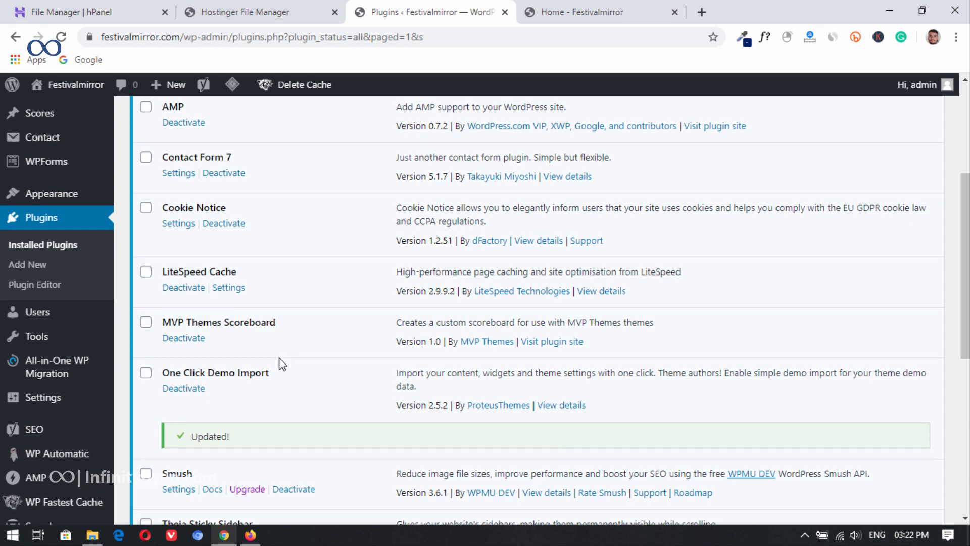
Step: Create a new WP Automatic campaign and title it World News
{"action": "scroll", "coordinate": [277, 372], "scroll_direction": "down", "scroll_amount": 5}
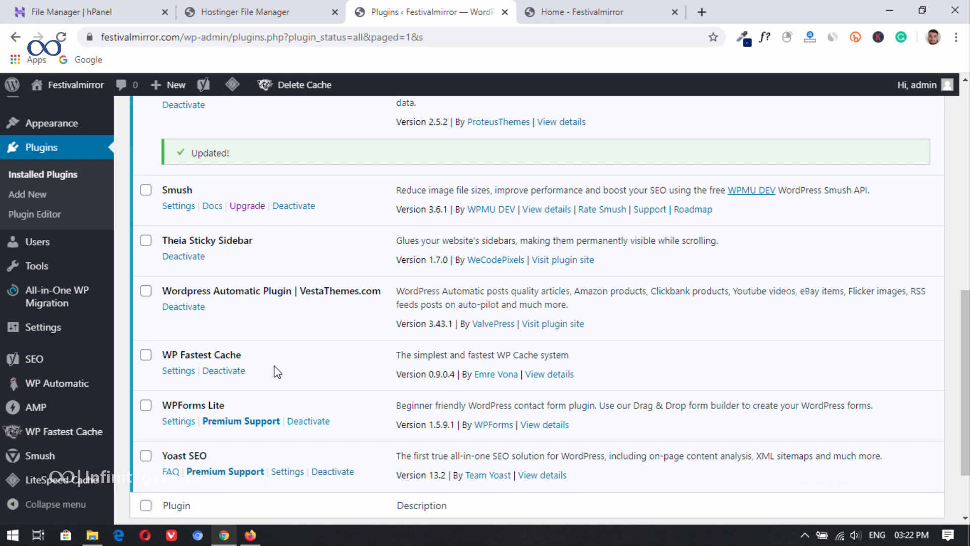
{"action": "left_click", "coordinate": [63, 387]}
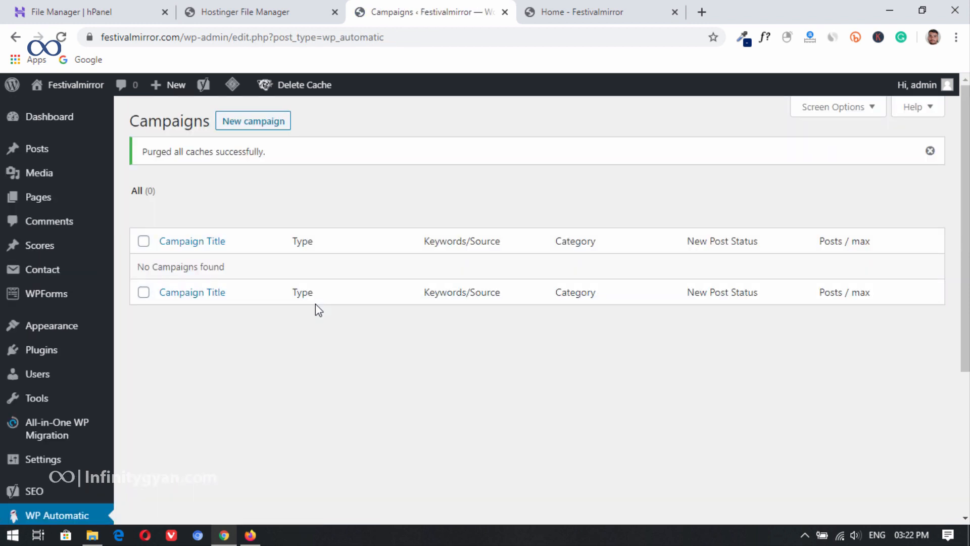
{"action": "left_click", "coordinate": [264, 123]}
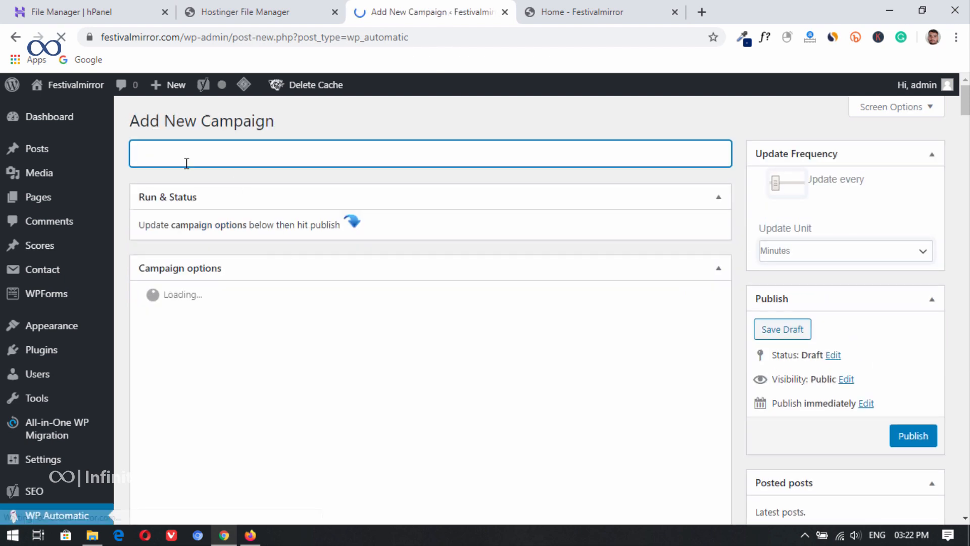
{"action": "type", "text": "World New"}
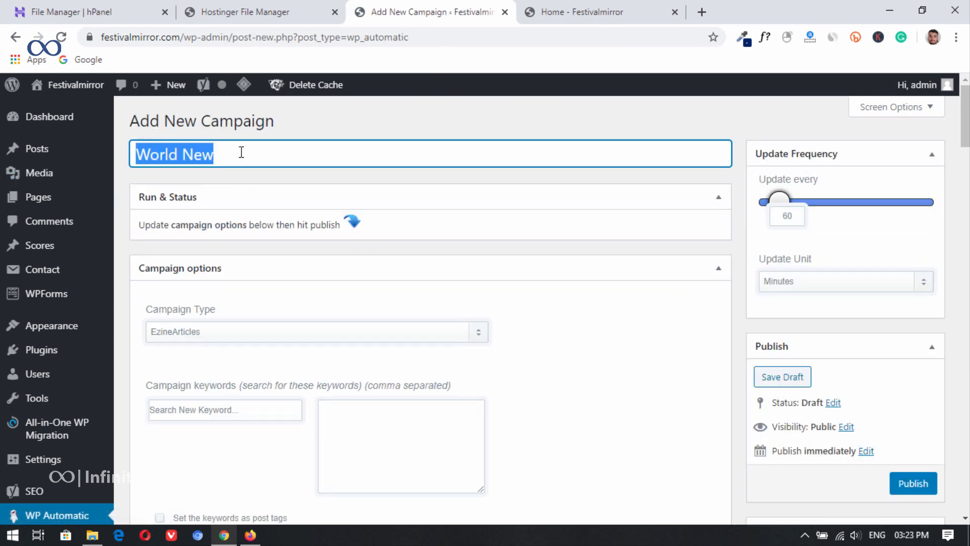
{"action": "left_click", "coordinate": [289, 153]}
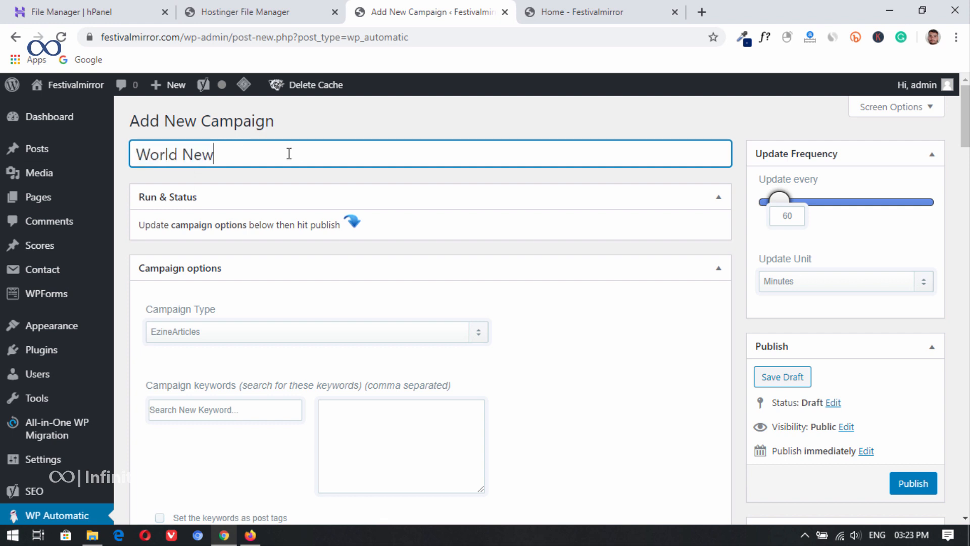
{"action": "type", "text": "s"}
{"action": "left_click_drag", "start_coordinate": [220, 154], "coordinate": [143, 151]}
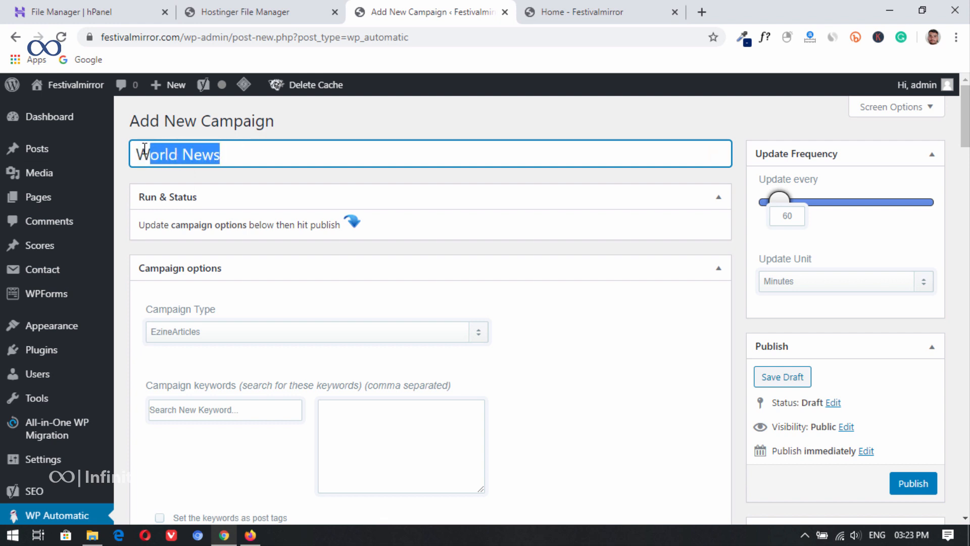
{"action": "left_click", "coordinate": [245, 150]}
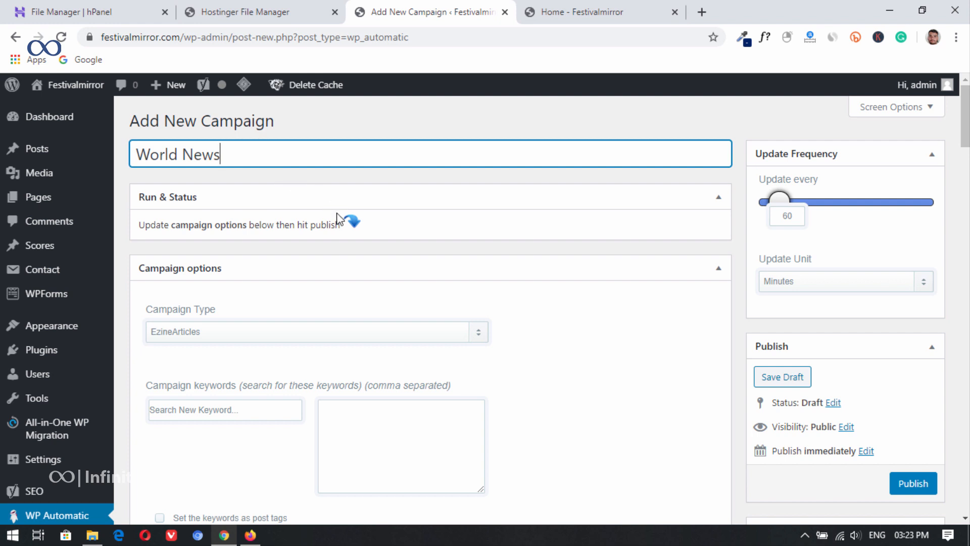
Step: Set the campaign type of the World News campaign to Feeds
{"action": "scroll", "coordinate": [505, 255], "scroll_direction": "down", "scroll_amount": 3}
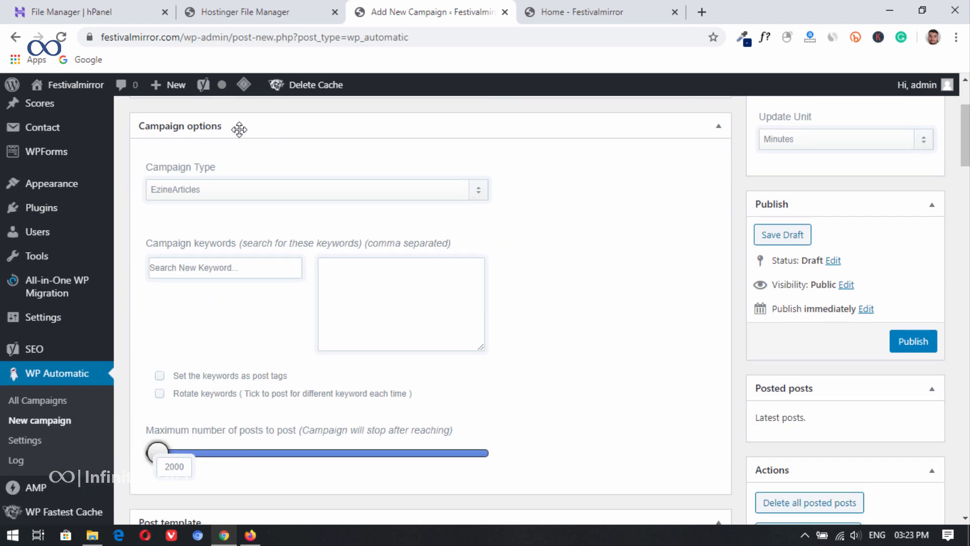
{"action": "left_click", "coordinate": [200, 194]}
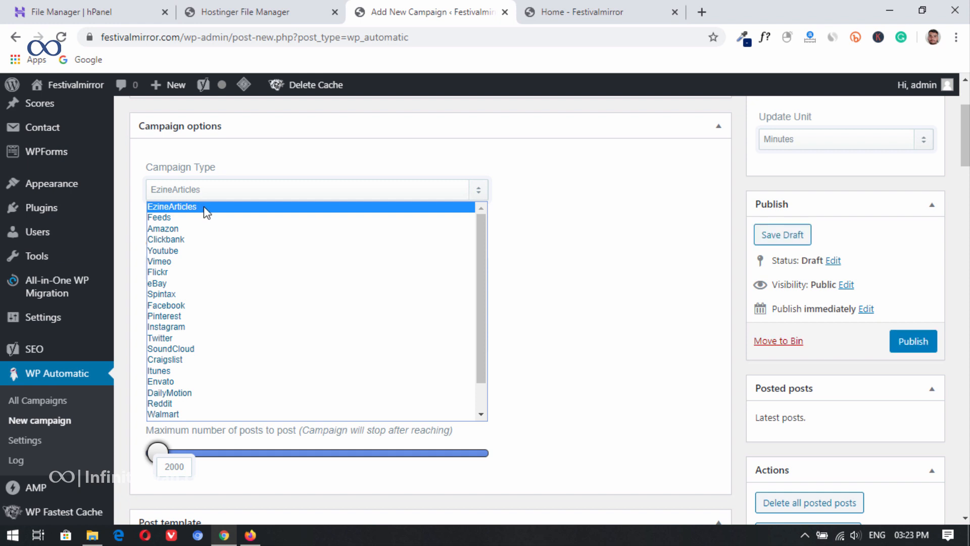
{"action": "left_click", "coordinate": [187, 217]}
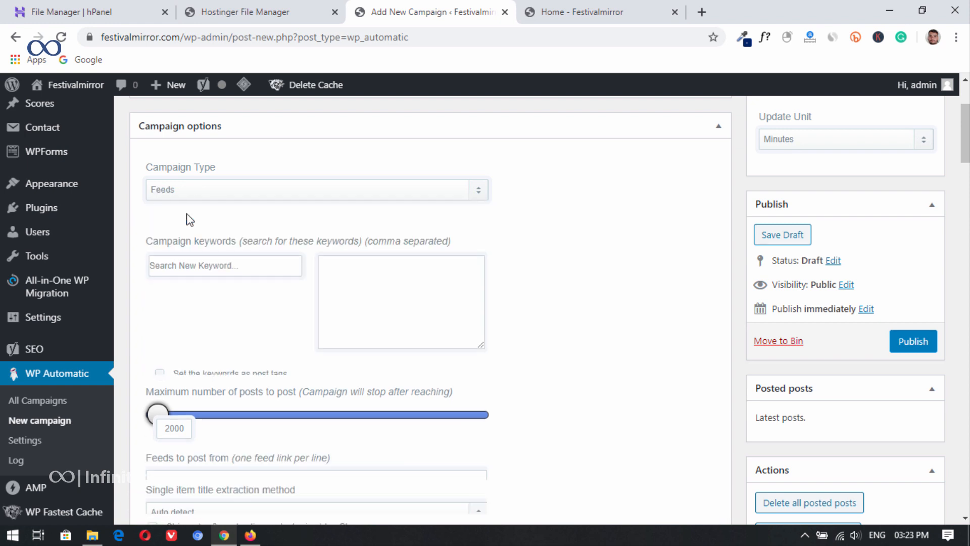
{"action": "scroll", "coordinate": [366, 232], "scroll_direction": "down", "scroll_amount": 1}
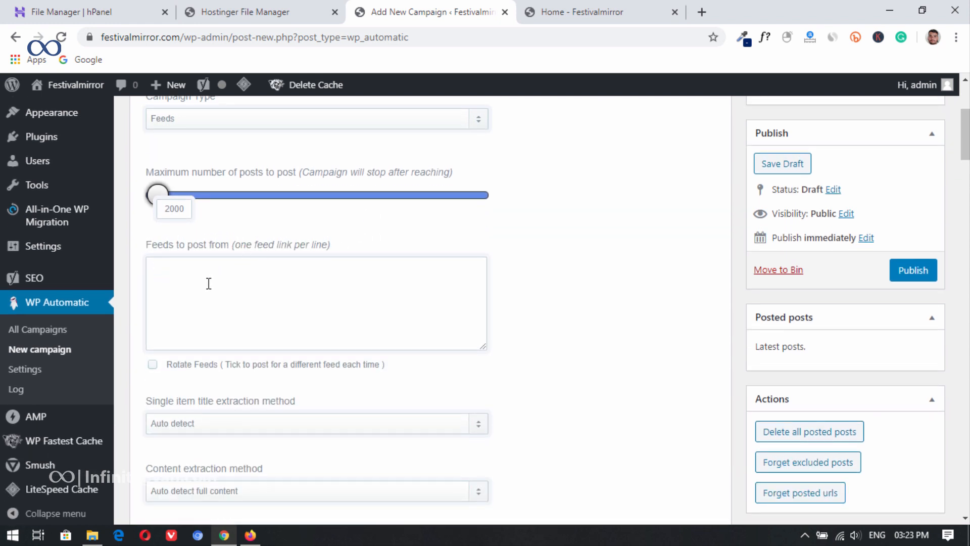
Step: Switch to Firefox, open the CNBC World RSS feed from Feedspot's world news list, and copy the feed's URL
{"action": "left_click", "coordinate": [279, 268]}
{"action": "scroll", "coordinate": [209, 214], "scroll_direction": "down", "scroll_amount": 1}
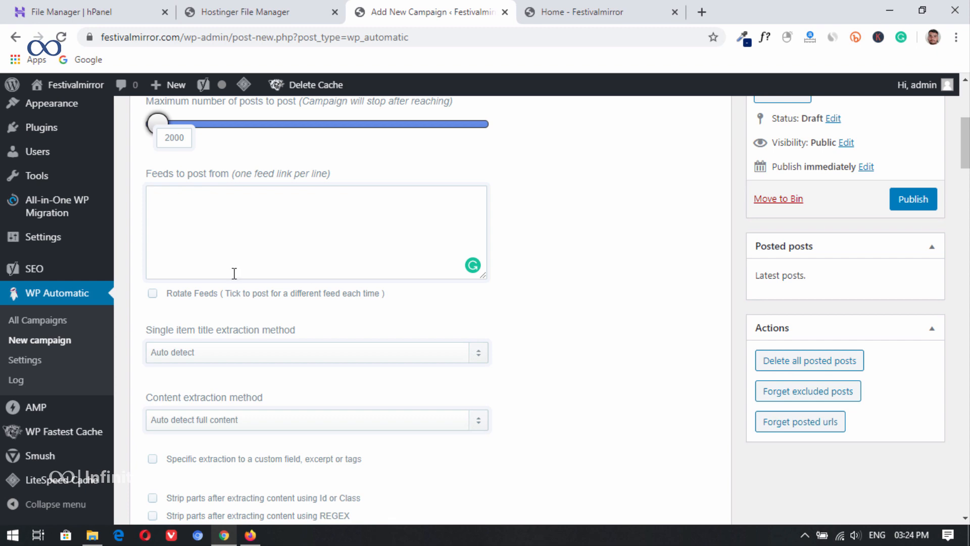
{"action": "left_click", "coordinate": [251, 541]}
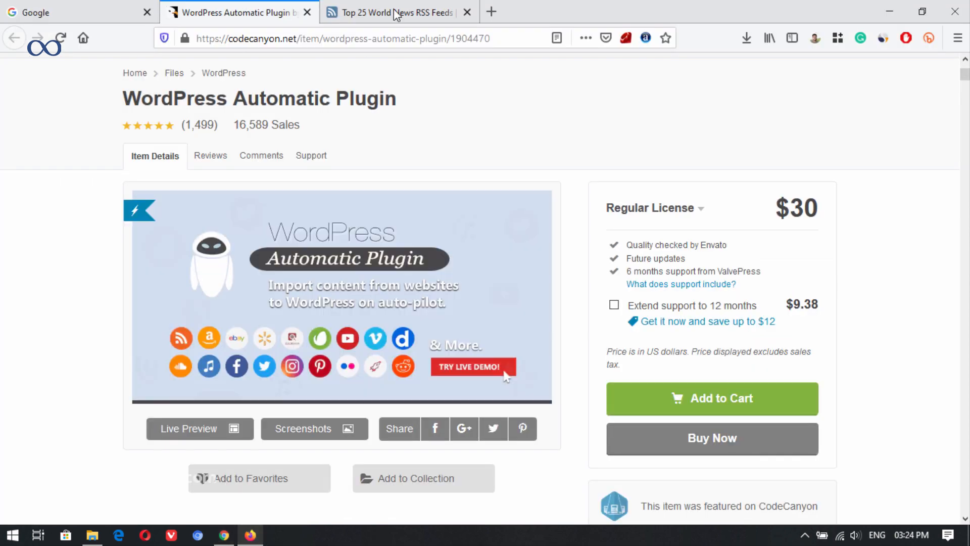
{"action": "left_click", "coordinate": [391, 12]}
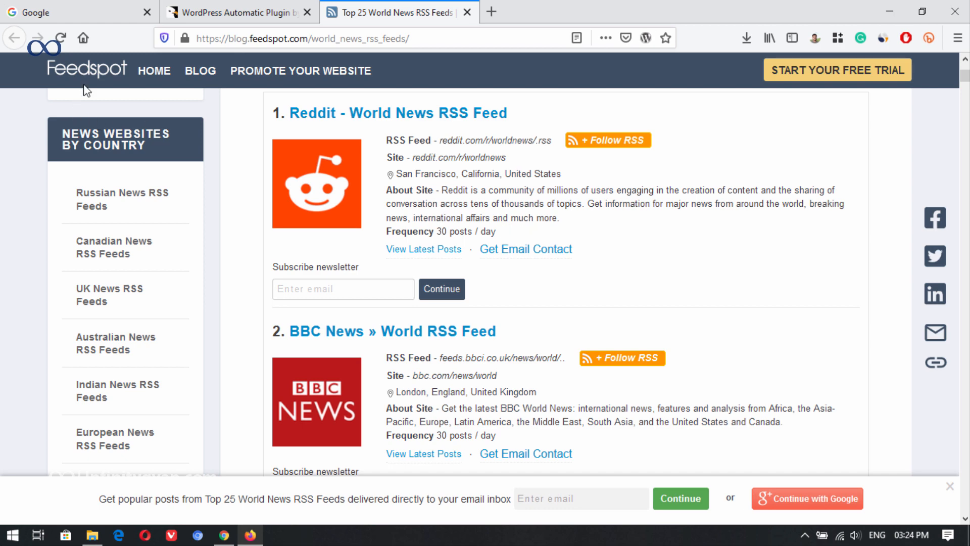
{"action": "scroll", "coordinate": [335, 274], "scroll_direction": "down", "scroll_amount": 20}
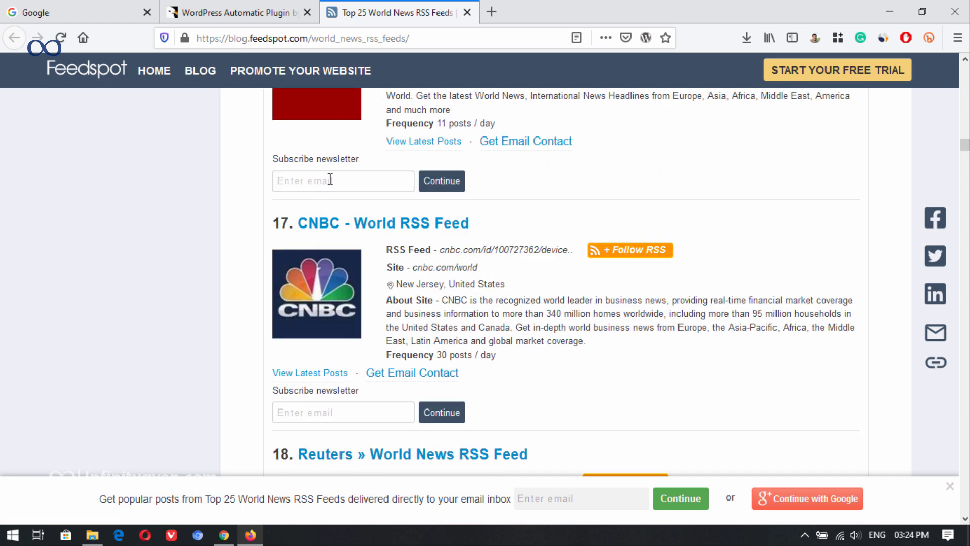
{"action": "left_click", "coordinate": [499, 256]}
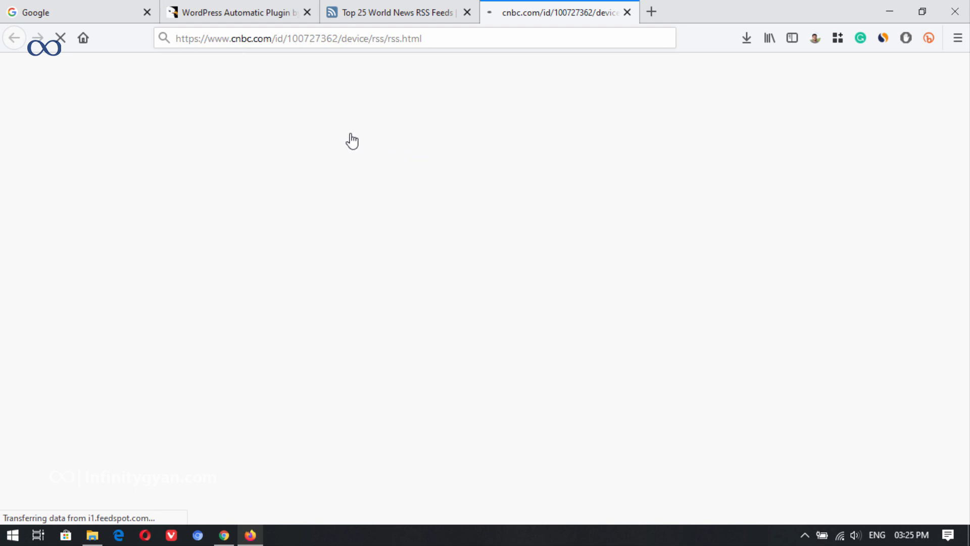
{"action": "left_click", "coordinate": [381, 39]}
{"action": "right_click", "coordinate": [382, 39]}
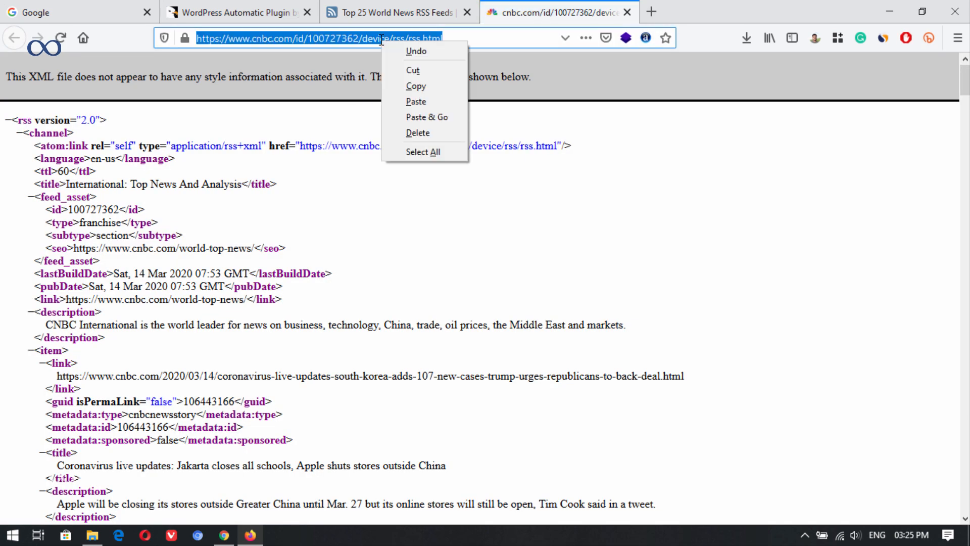
{"action": "left_click", "coordinate": [420, 81]}
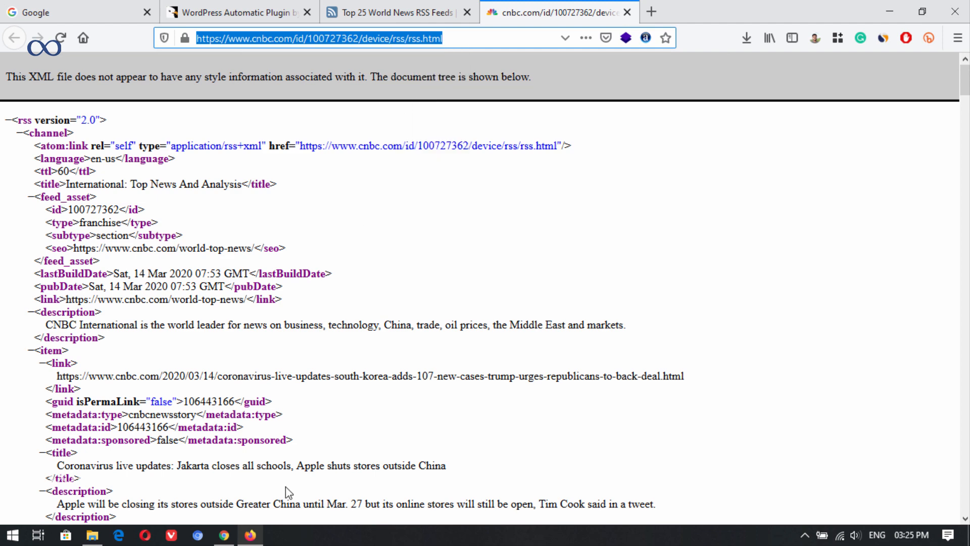
{"action": "left_click", "coordinate": [225, 534]}
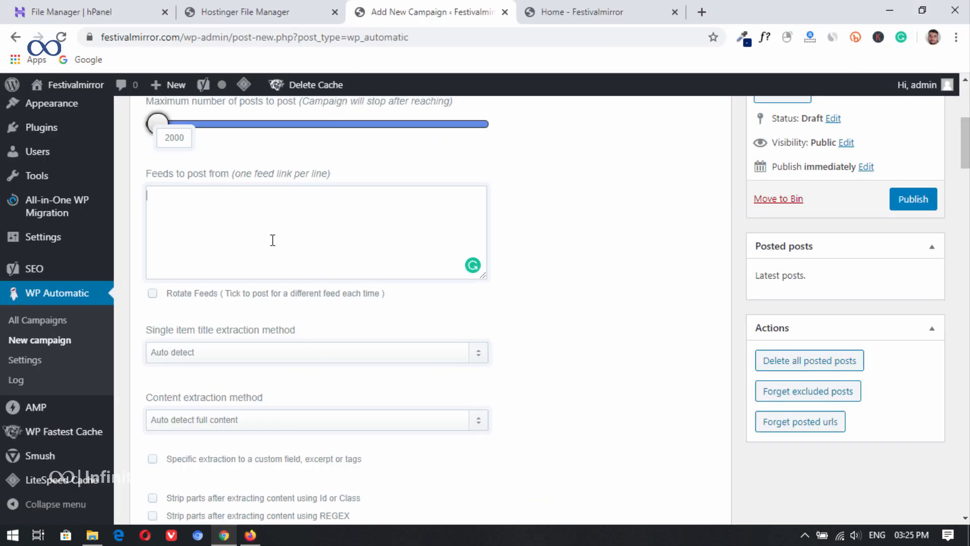
{"action": "key", "text": "ctrl+v"}
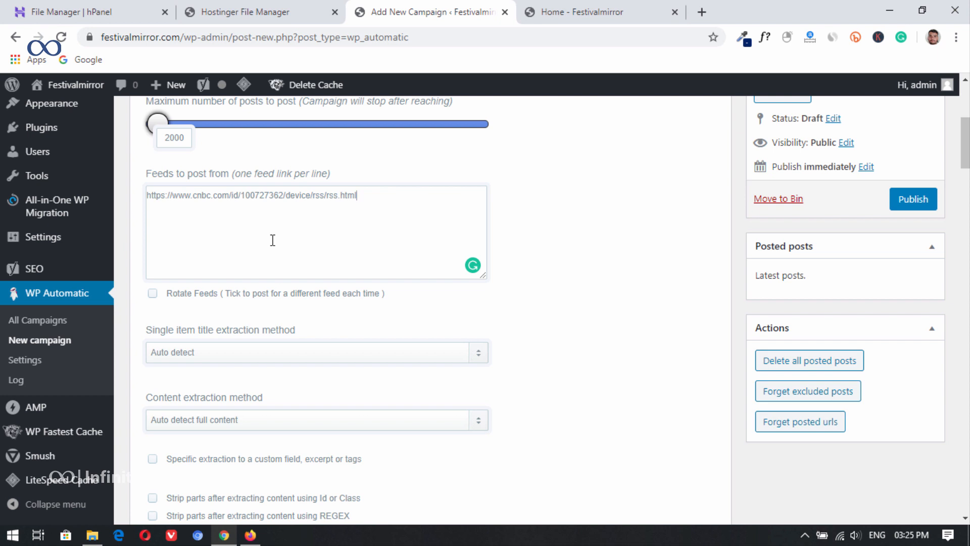
Step: Look at the Feedspot world news feed list in Firefox again and return to the campaign's feed links in Chrome
{"action": "left_click", "coordinate": [250, 535]}
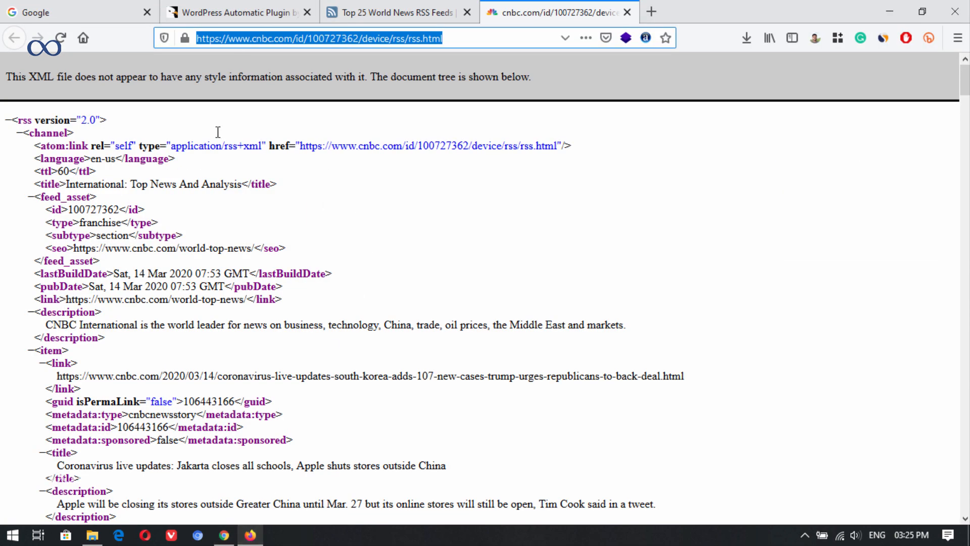
{"action": "left_click", "coordinate": [383, 6]}
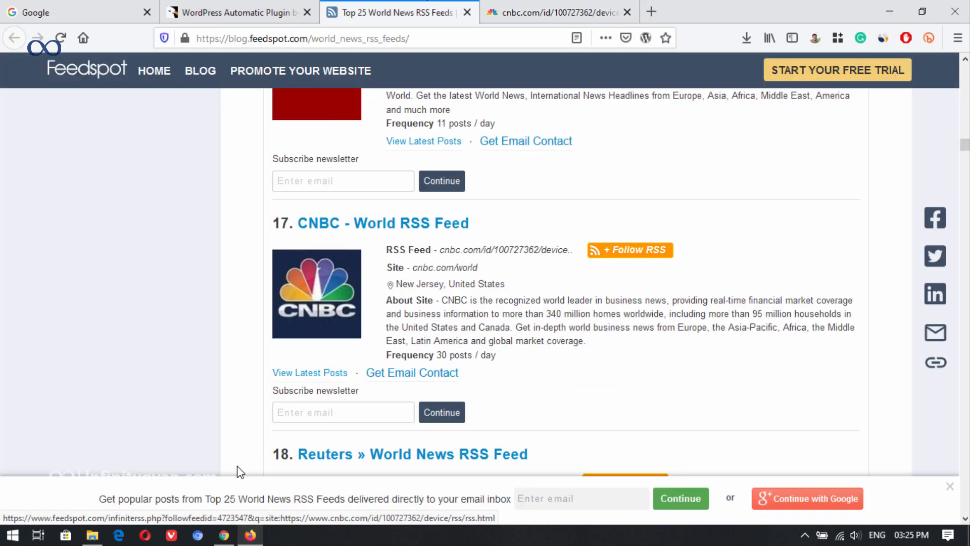
{"action": "left_click", "coordinate": [224, 535]}
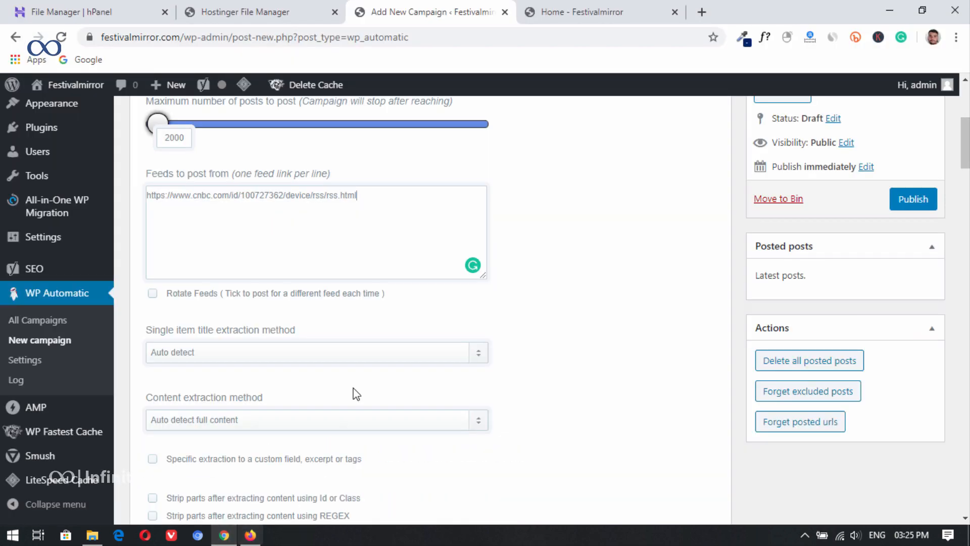
{"action": "left_click", "coordinate": [388, 203]}
Step: Remove the [ad_1] and <br>[ad_2] entries from the campaign's post text template
{"action": "scroll", "coordinate": [404, 218], "scroll_direction": "down", "scroll_amount": 3}
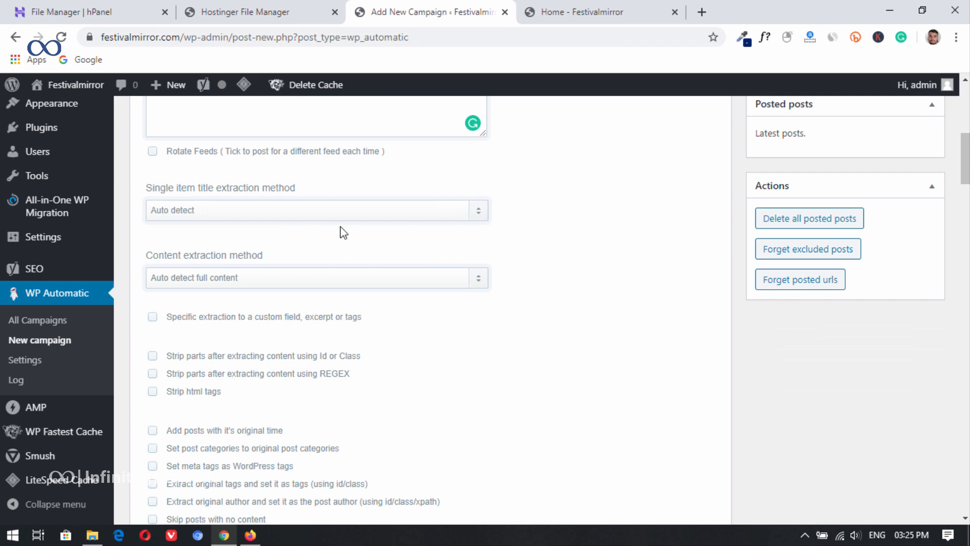
{"action": "scroll", "coordinate": [392, 243], "scroll_direction": "down", "scroll_amount": 8}
{"action": "scroll", "coordinate": [435, 251], "scroll_direction": "down", "scroll_amount": 6}
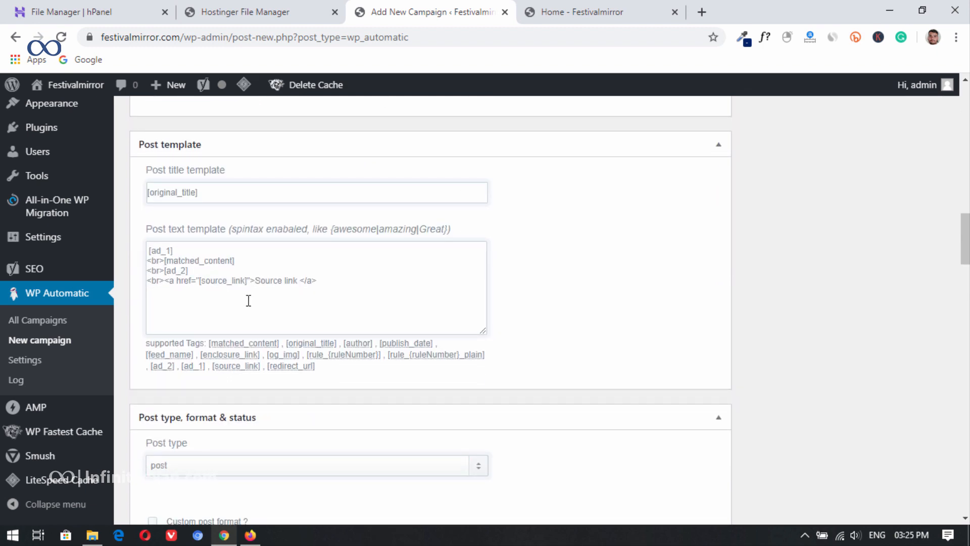
{"action": "triple_click", "coordinate": [188, 251]}
{"action": "mouse_move", "coordinate": [79, 254]}
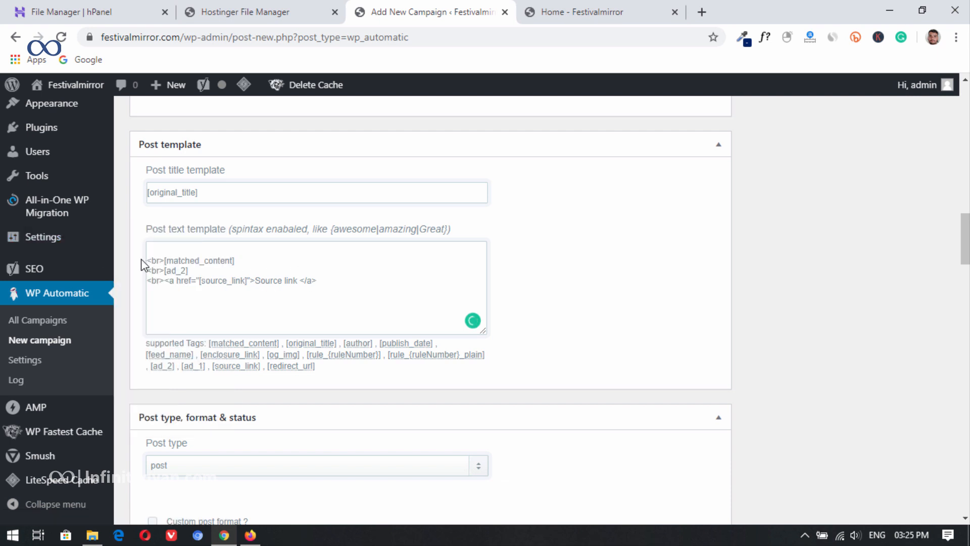
{"action": "left_click", "coordinate": [146, 263]}
{"action": "key", "text": "BackSpace"}
{"action": "left_click_drag", "start_coordinate": [189, 261], "coordinate": [91, 268]}
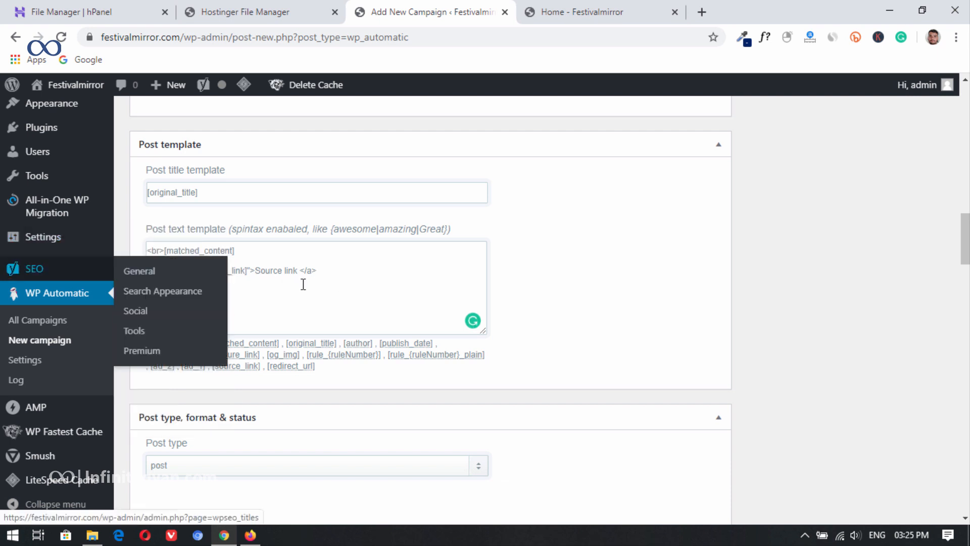
{"action": "key", "text": "BackSpace"}
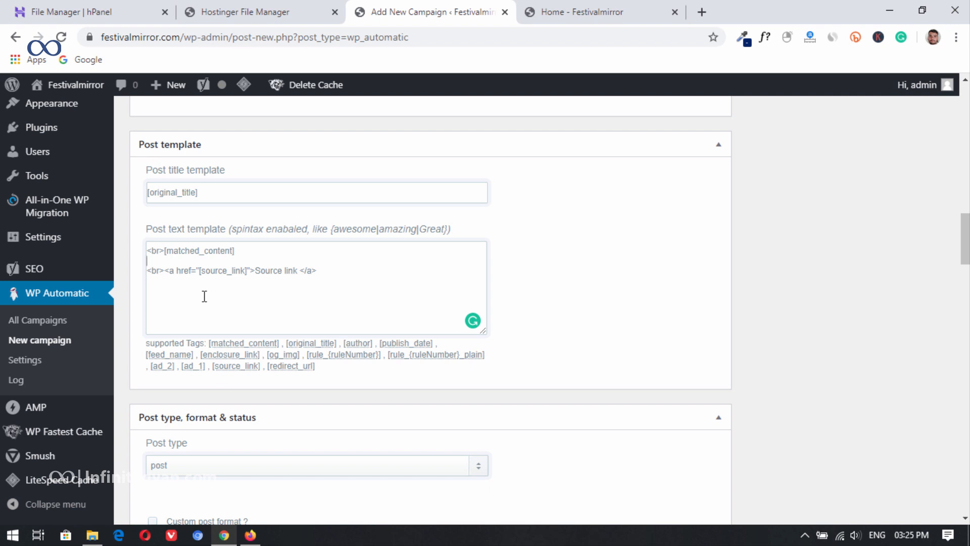
Step: Review the source link line in the post text template and view the campaign's Categories & Tags options
{"action": "left_click", "coordinate": [324, 268]}
{"action": "left_click_drag", "start_coordinate": [338, 268], "coordinate": [152, 272]}
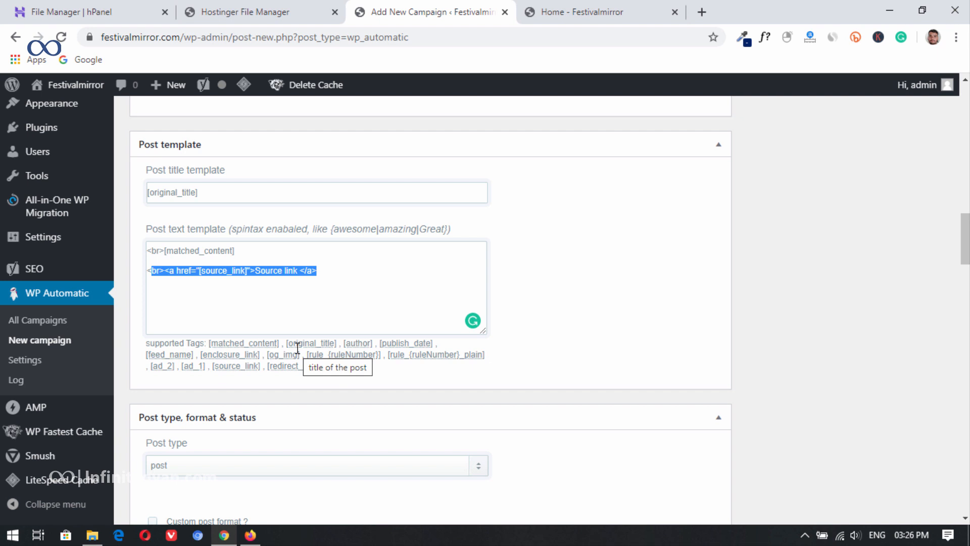
{"action": "left_click", "coordinate": [249, 257]}
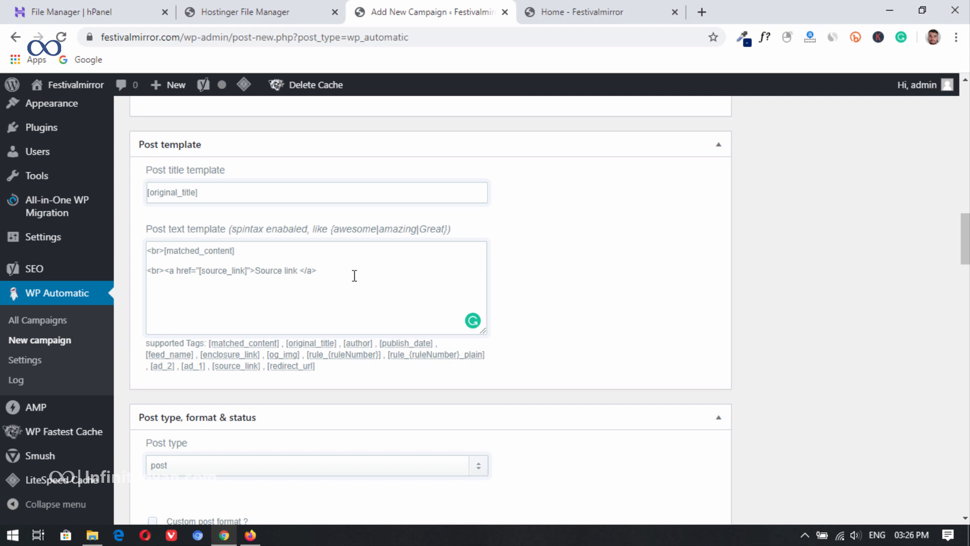
{"action": "scroll", "coordinate": [556, 307], "scroll_direction": "down", "scroll_amount": 15}
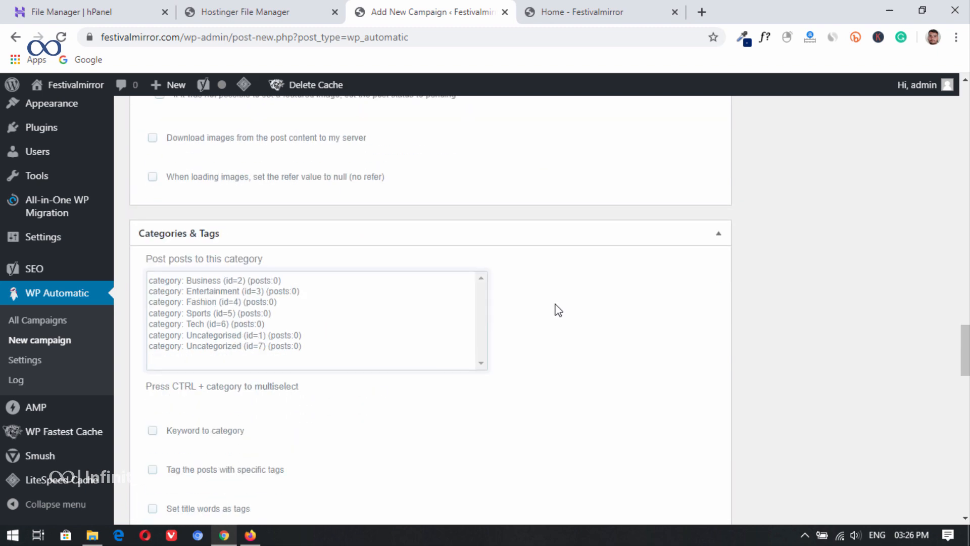
Step: Check the remaining options of the World News campaign down to Miscellaneous and publish the campaign
{"action": "scroll", "coordinate": [407, 314], "scroll_direction": "down", "scroll_amount": 7}
{"action": "scroll", "coordinate": [407, 329], "scroll_direction": "down", "scroll_amount": 7}
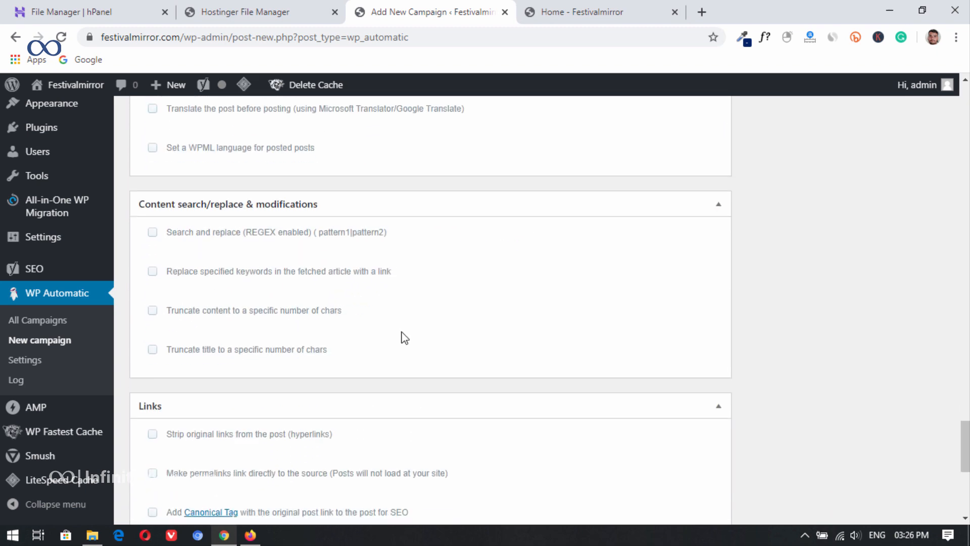
{"action": "scroll", "coordinate": [386, 357], "scroll_direction": "down", "scroll_amount": 6}
{"action": "scroll", "coordinate": [488, 345], "scroll_direction": "down", "scroll_amount": 2}
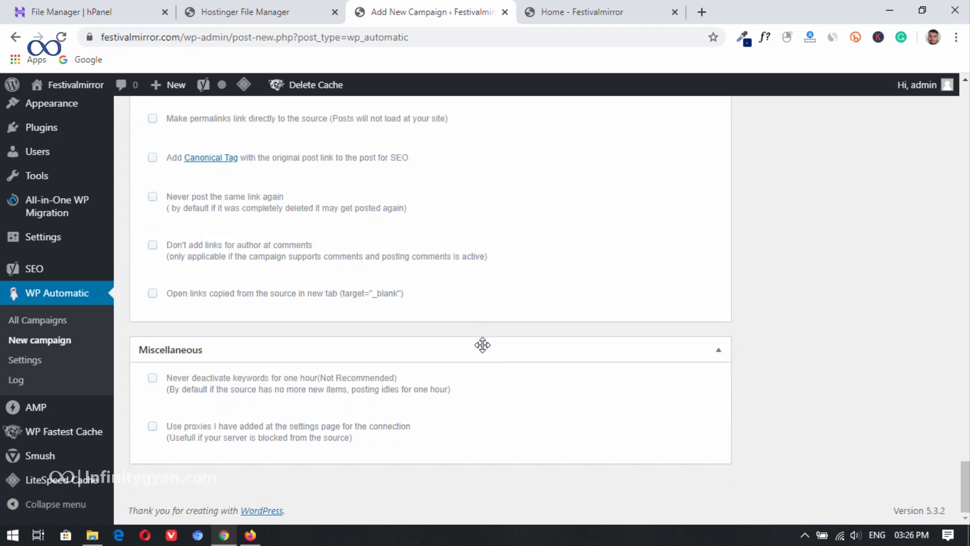
{"action": "left_click_drag", "start_coordinate": [964, 498], "coordinate": [965, 114]}
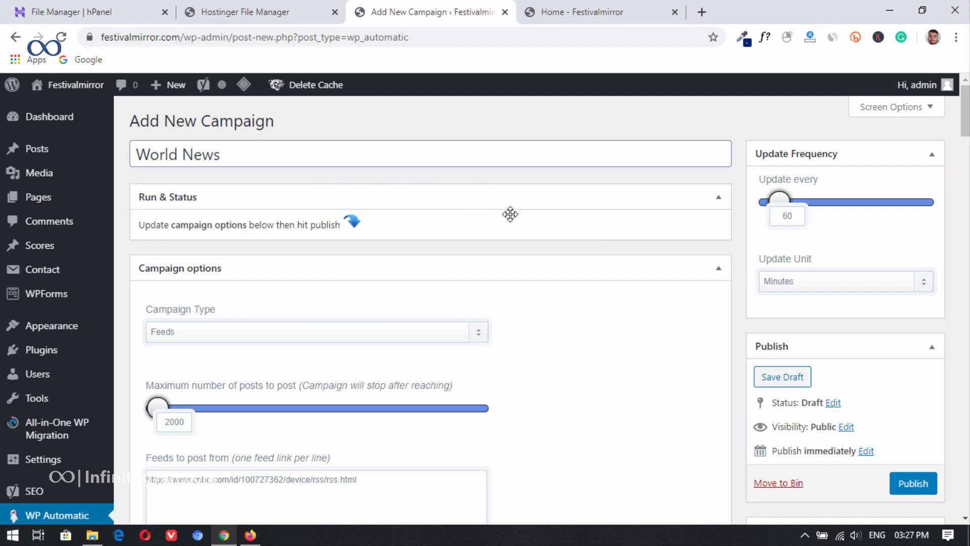
{"action": "left_click", "coordinate": [913, 484]}
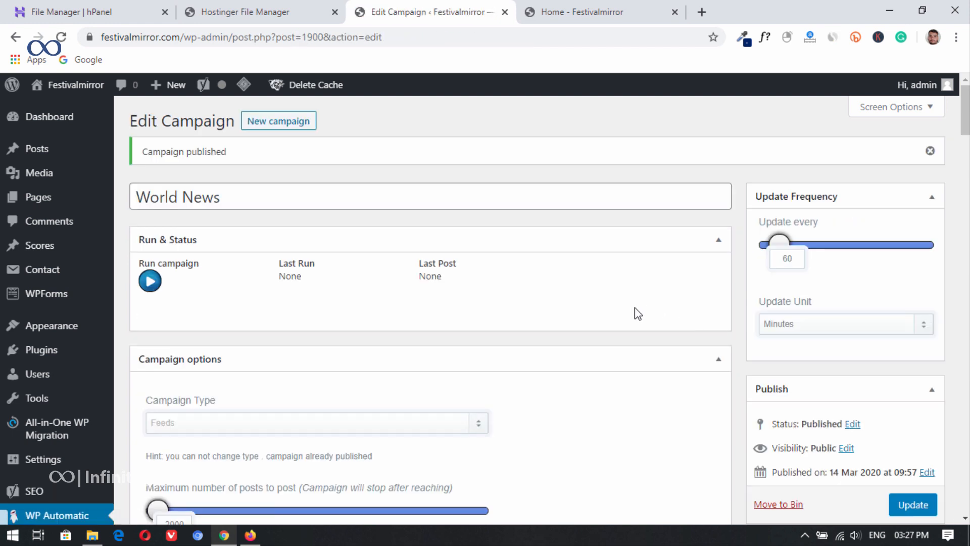
Step: Run the World News campaign and view the imported posts on the site's home page in a new tab
{"action": "left_click", "coordinate": [674, 11]}
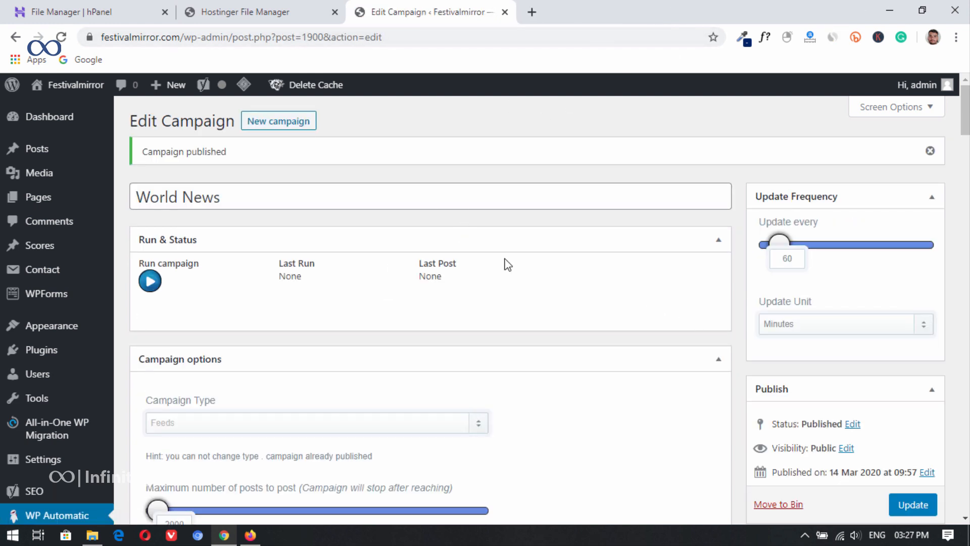
{"action": "left_click", "coordinate": [147, 292]}
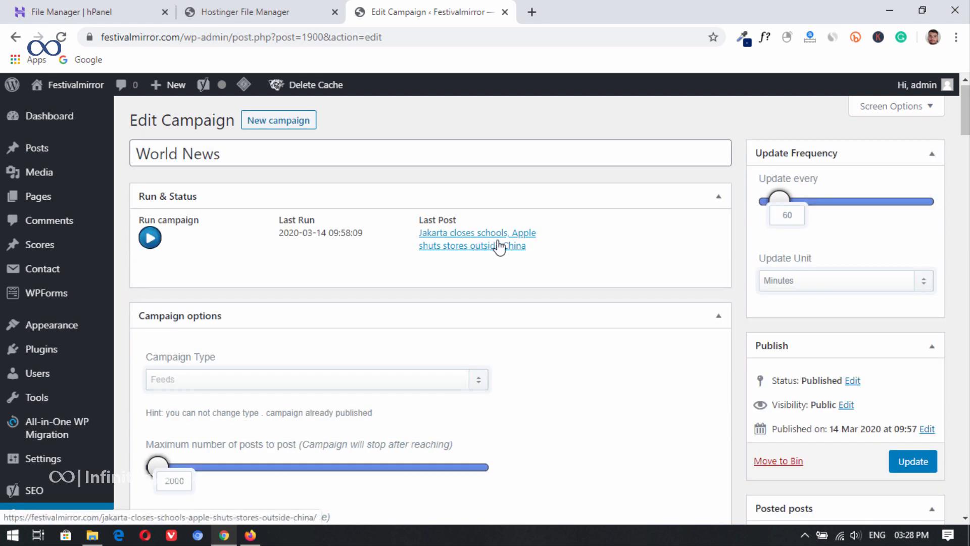
{"action": "mouse_move", "coordinate": [77, 87]}
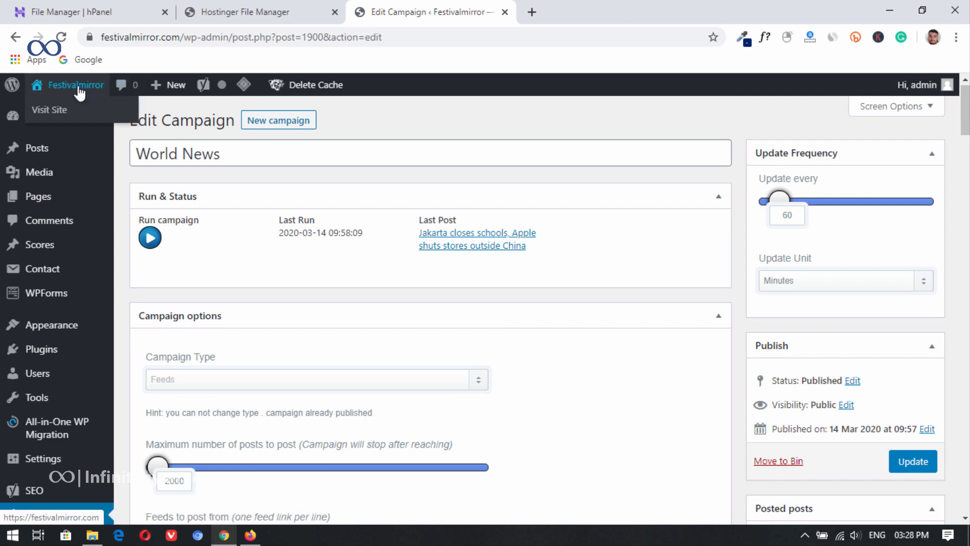
{"action": "middle_click", "coordinate": [85, 120]}
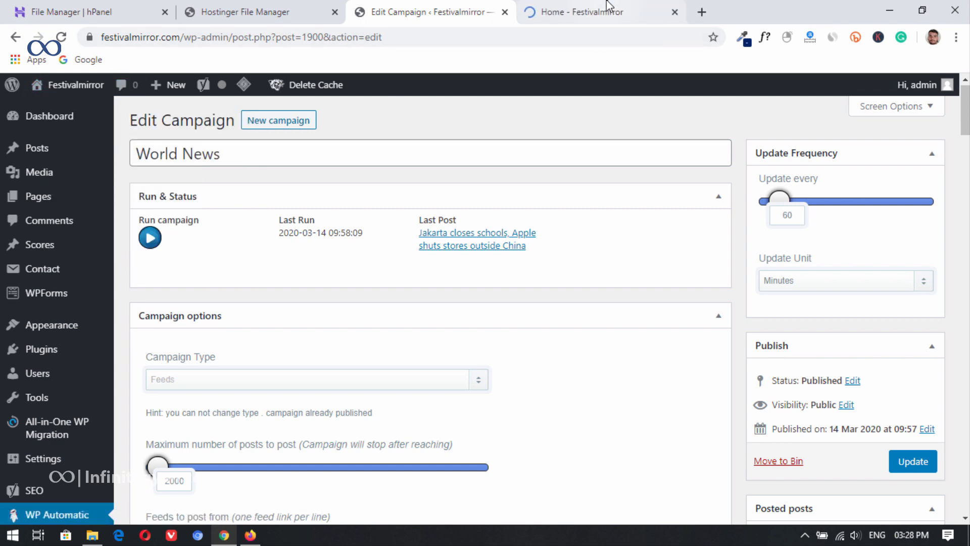
{"action": "left_click", "coordinate": [608, 11]}
{"action": "scroll", "coordinate": [561, 333], "scroll_direction": "down", "scroll_amount": 5}
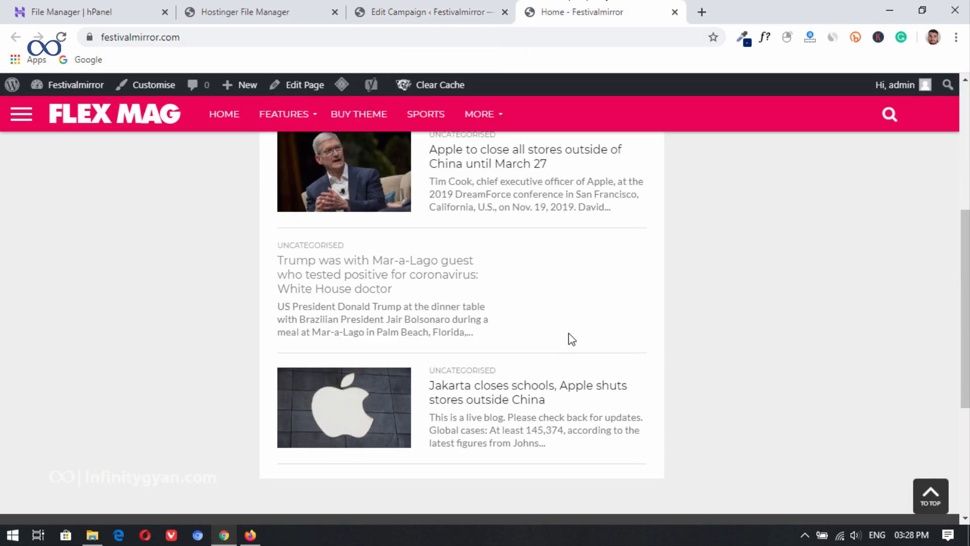
{"action": "scroll", "coordinate": [586, 287], "scroll_direction": "up", "scroll_amount": 1}
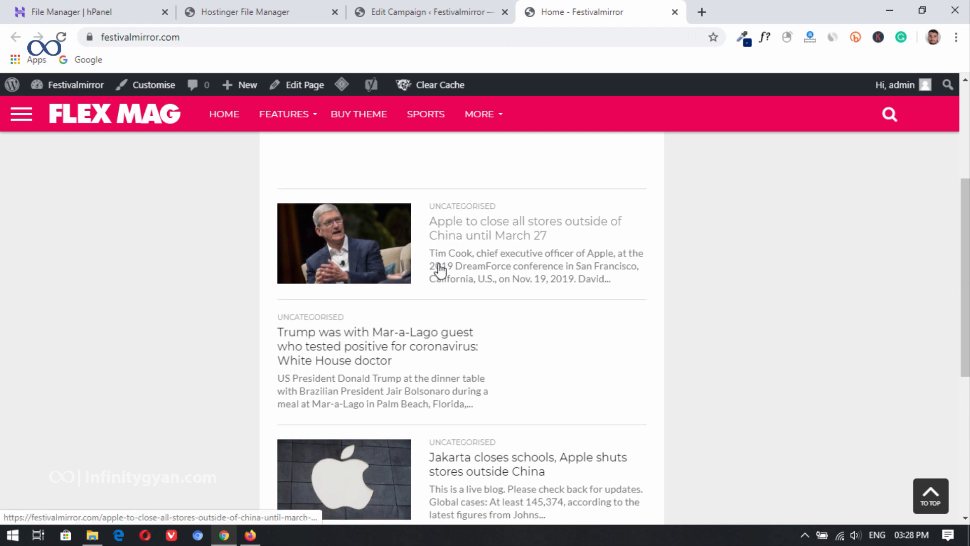
{"action": "scroll", "coordinate": [578, 316], "scroll_direction": "up", "scroll_amount": 1}
{"action": "scroll", "coordinate": [577, 316], "scroll_direction": "down", "scroll_amount": 4}
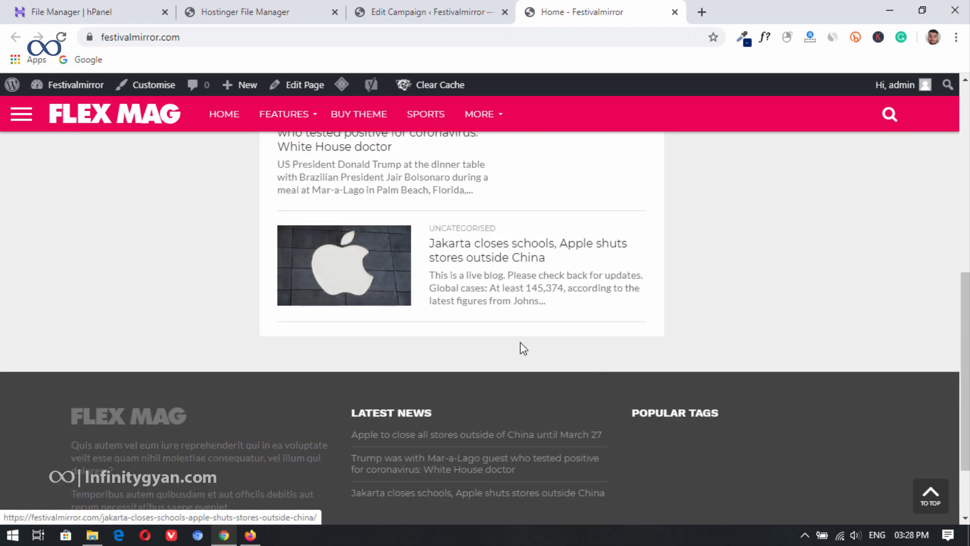
Step: Run the World News campaign again from its edit page and reload the site's home page
{"action": "left_click", "coordinate": [382, 10]}
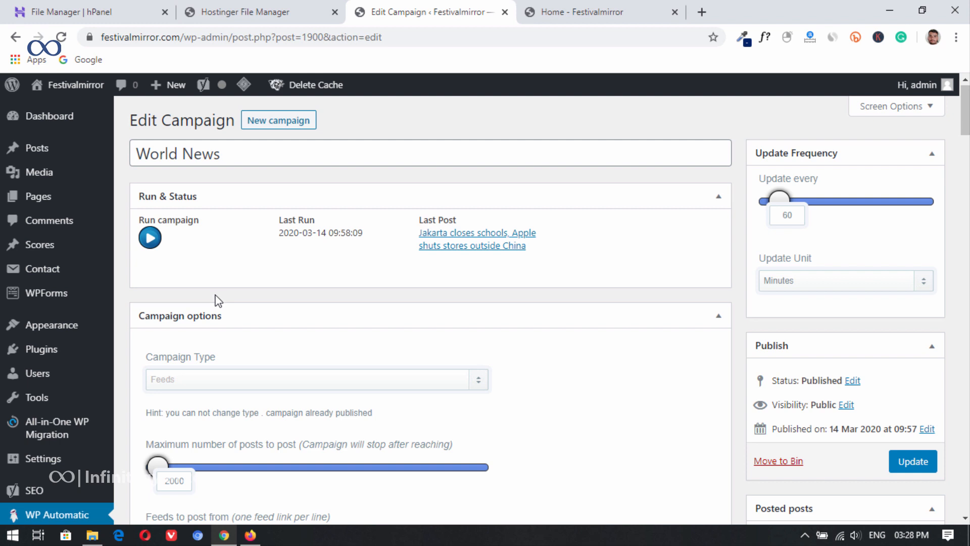
{"action": "left_click", "coordinate": [160, 245]}
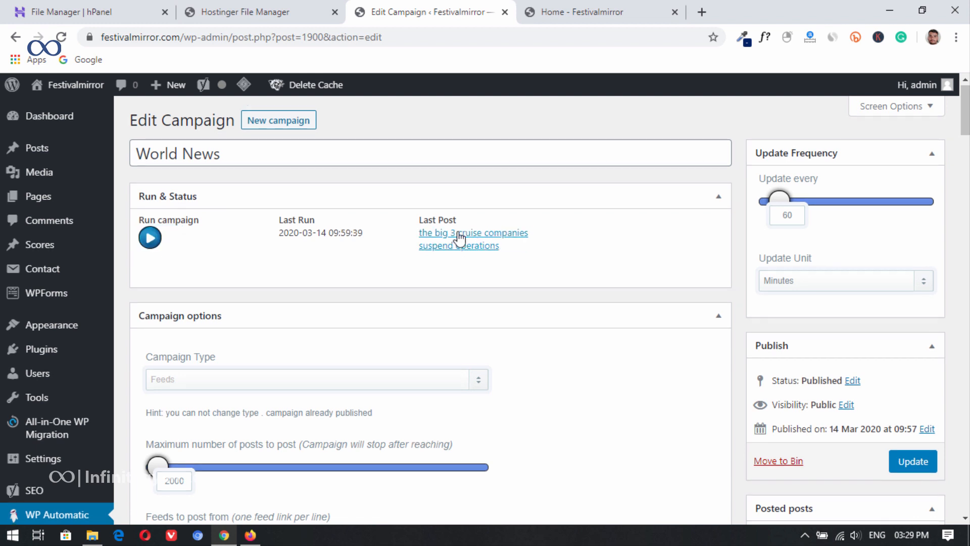
{"action": "left_click", "coordinate": [592, 6]}
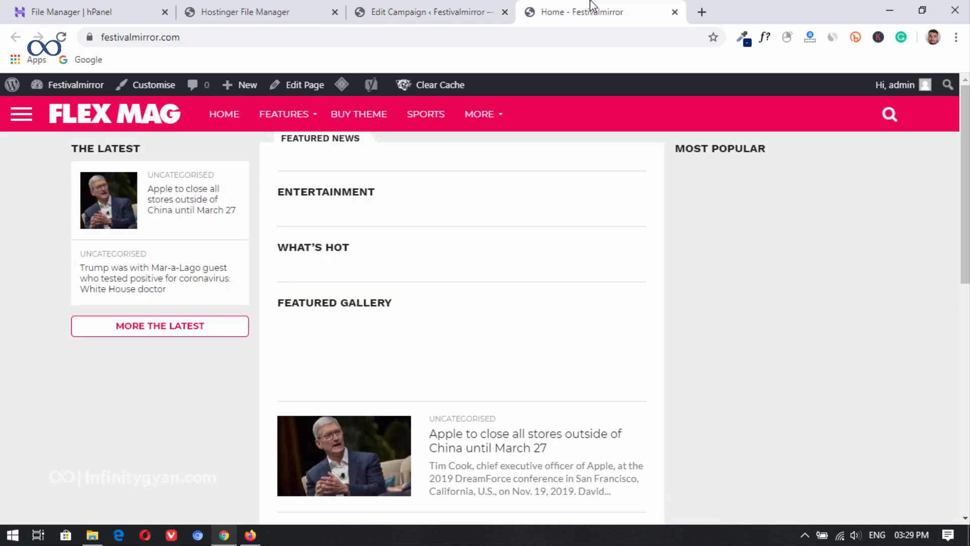
{"action": "left_click", "coordinate": [61, 37]}
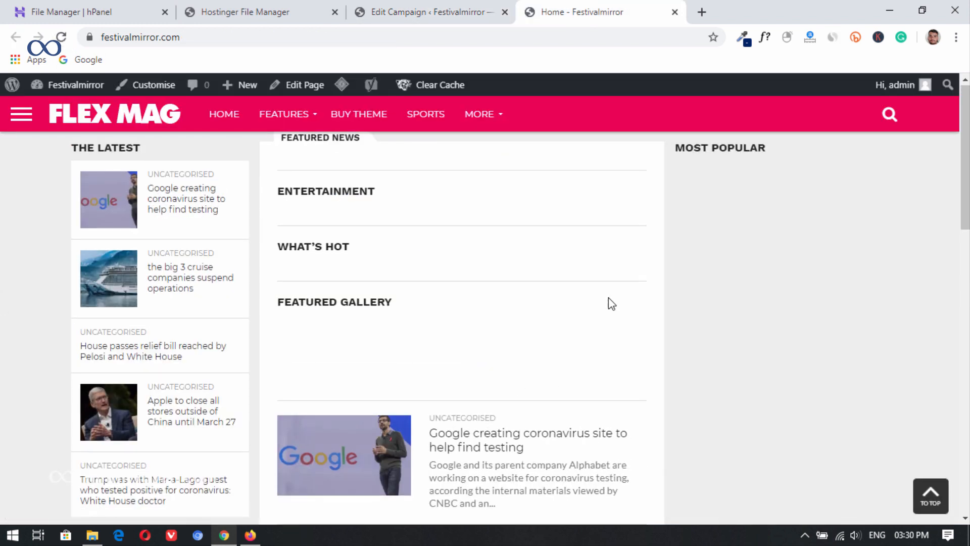
Step: Examine the headlines, images and excerpts of the imported posts on the home page
{"action": "scroll", "coordinate": [610, 313], "scroll_direction": "down", "scroll_amount": 3}
{"action": "scroll", "coordinate": [500, 318], "scroll_direction": "down", "scroll_amount": 1}
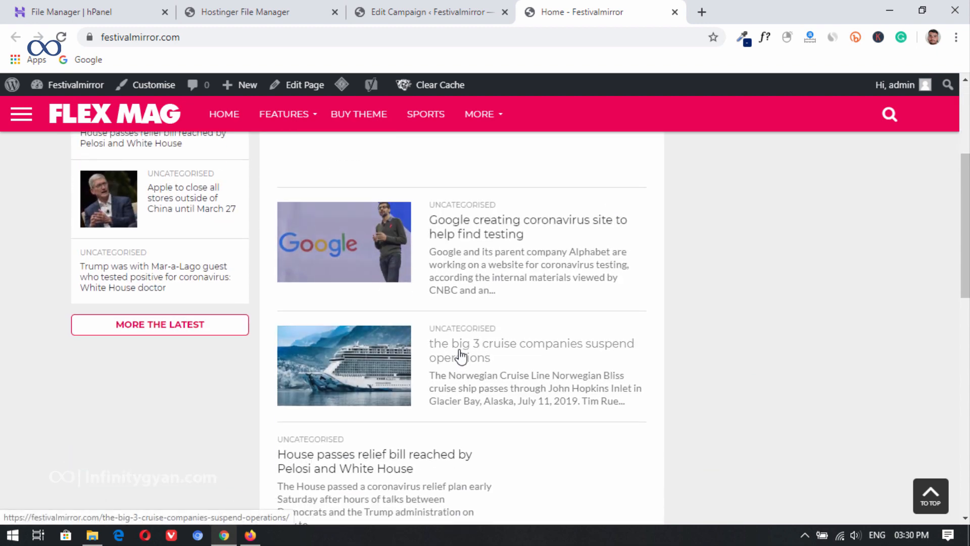
{"action": "scroll", "coordinate": [461, 356], "scroll_direction": "down", "scroll_amount": 5}
{"action": "scroll", "coordinate": [461, 354], "scroll_direction": "up", "scroll_amount": 8}
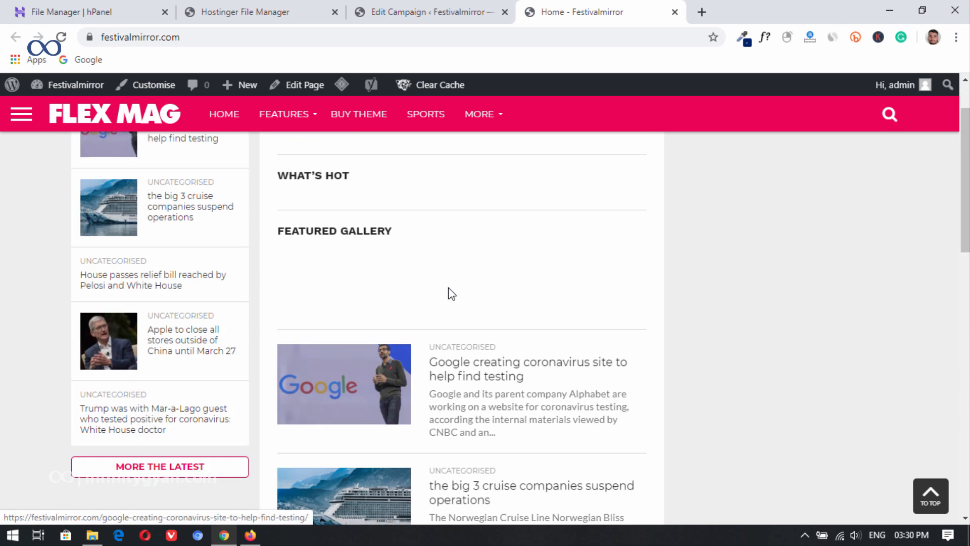
{"action": "scroll", "coordinate": [451, 293], "scroll_direction": "up", "scroll_amount": 1}
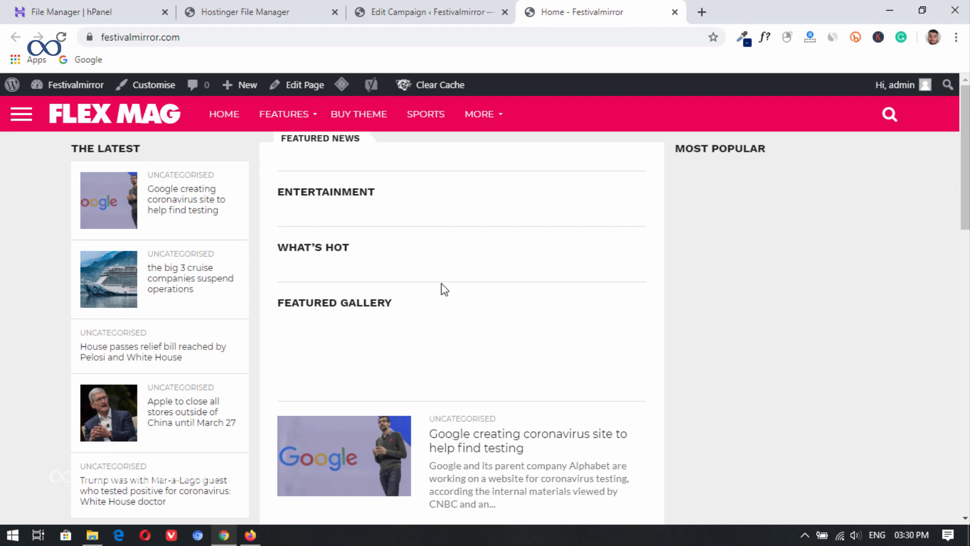
{"action": "scroll", "coordinate": [528, 271], "scroll_direction": "down", "scroll_amount": 8}
{"action": "scroll", "coordinate": [415, 329], "scroll_direction": "up", "scroll_amount": 3}
{"action": "scroll", "coordinate": [513, 314], "scroll_direction": "down", "scroll_amount": 5}
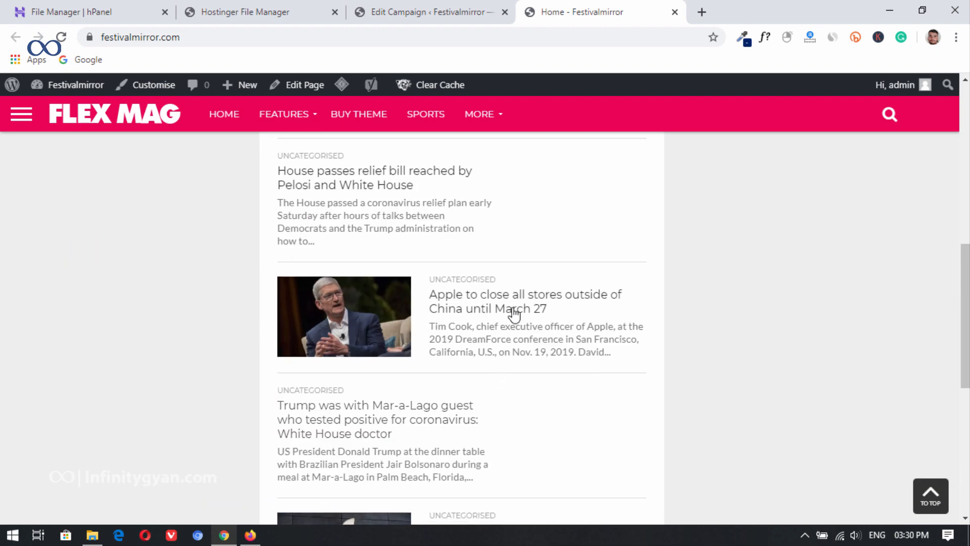
Step: Open the post "Apple to close all stores outside of China until March 27" and read on to the end of the following post
{"action": "left_click", "coordinate": [481, 309]}
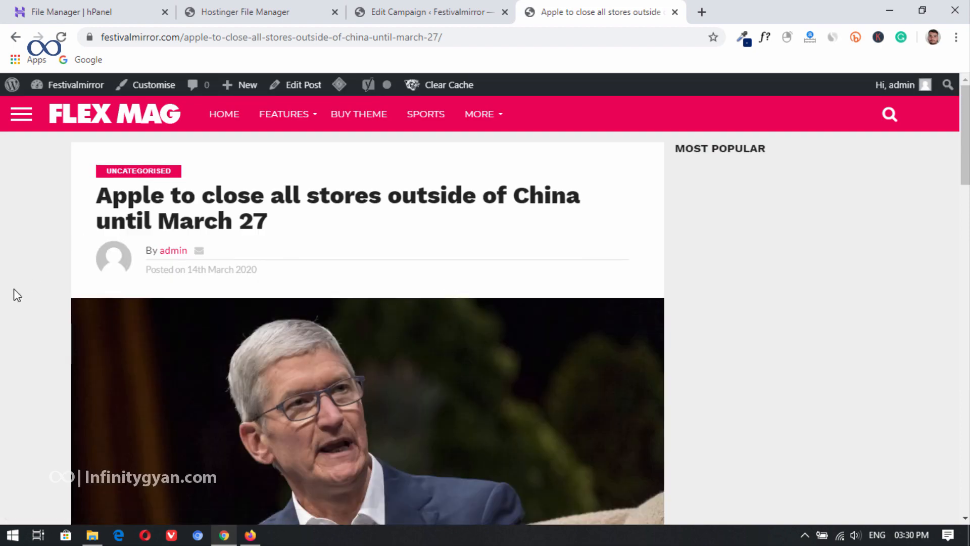
{"action": "scroll", "coordinate": [13, 289], "scroll_direction": "down", "scroll_amount": 9}
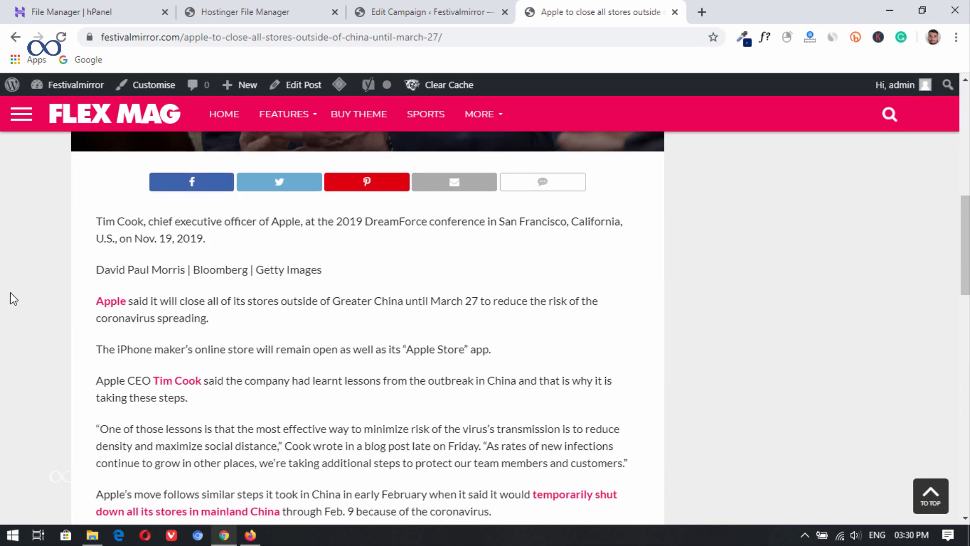
{"action": "scroll", "coordinate": [10, 292], "scroll_direction": "down", "scroll_amount": 11}
{"action": "scroll", "coordinate": [244, 273], "scroll_direction": "down", "scroll_amount": 8}
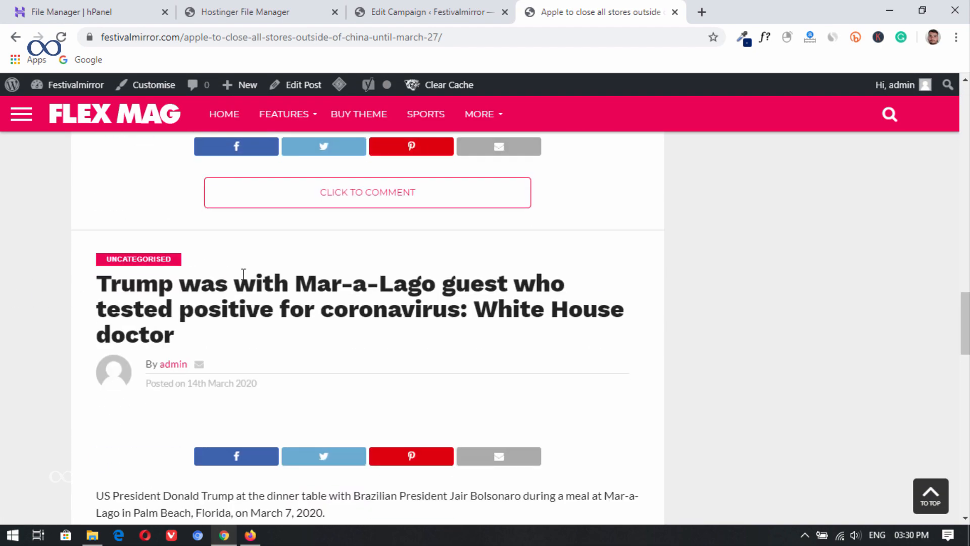
{"action": "scroll", "coordinate": [317, 317], "scroll_direction": "up", "scroll_amount": 6}
{"action": "scroll", "coordinate": [480, 271], "scroll_direction": "down", "scroll_amount": 18}
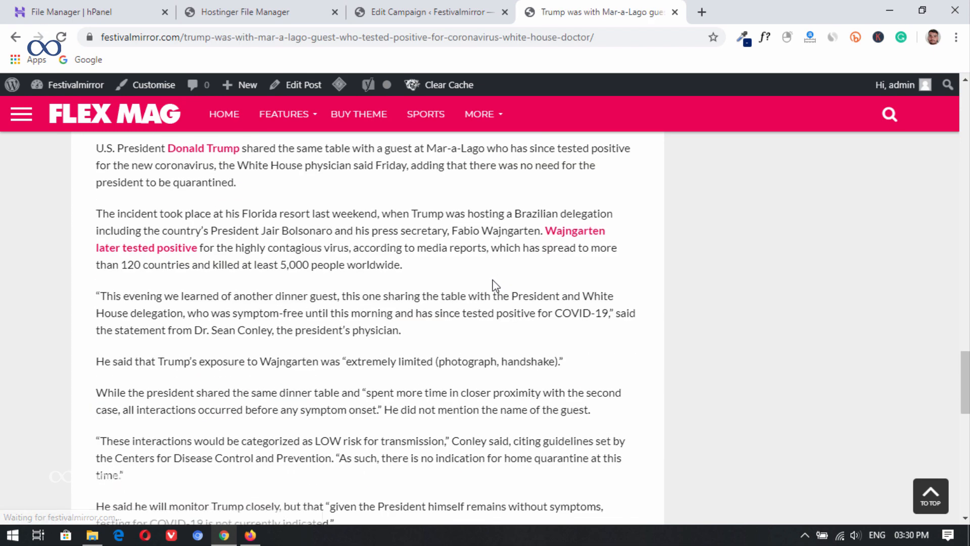
{"action": "scroll", "coordinate": [617, 263], "scroll_direction": "down", "scroll_amount": 1}
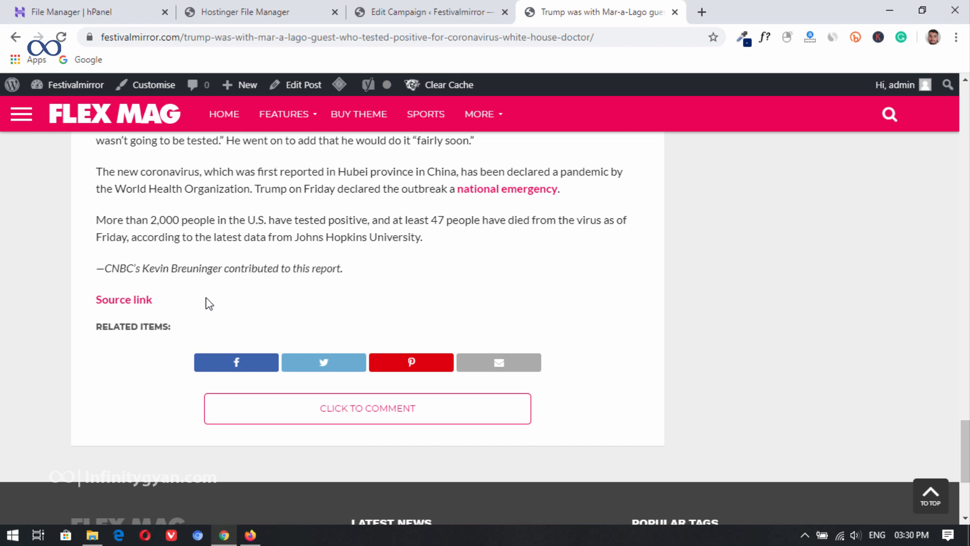
Step: Follow the post's source link to compare it with the original CNBC article, and close that page
{"action": "left_click_drag", "start_coordinate": [70, 281], "coordinate": [189, 316]}
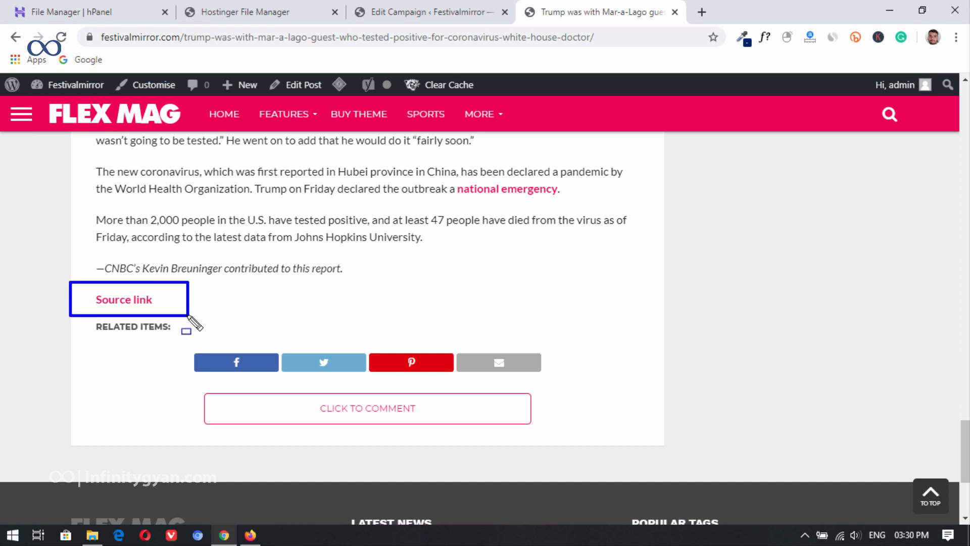
{"action": "left_click", "coordinate": [135, 303]}
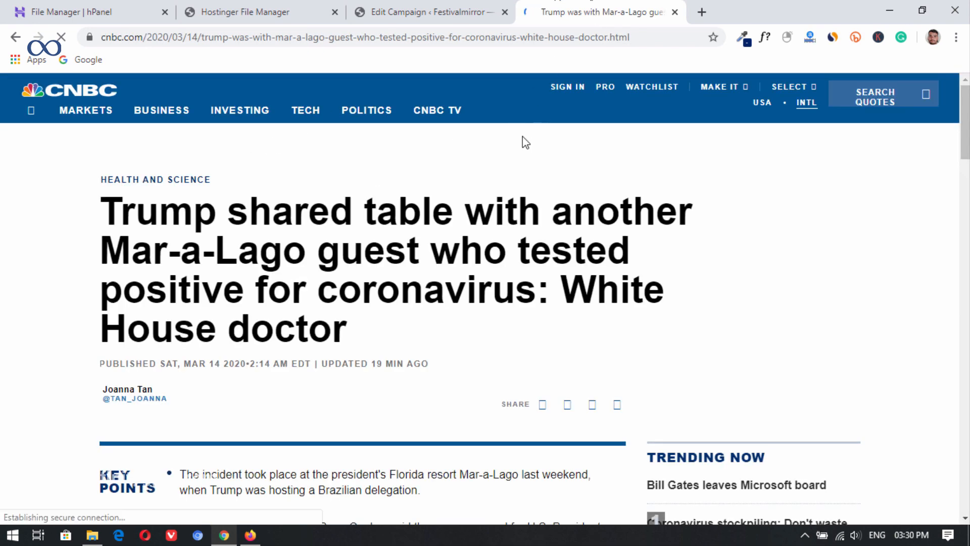
{"action": "scroll", "coordinate": [422, 244], "scroll_direction": "down", "scroll_amount": 10}
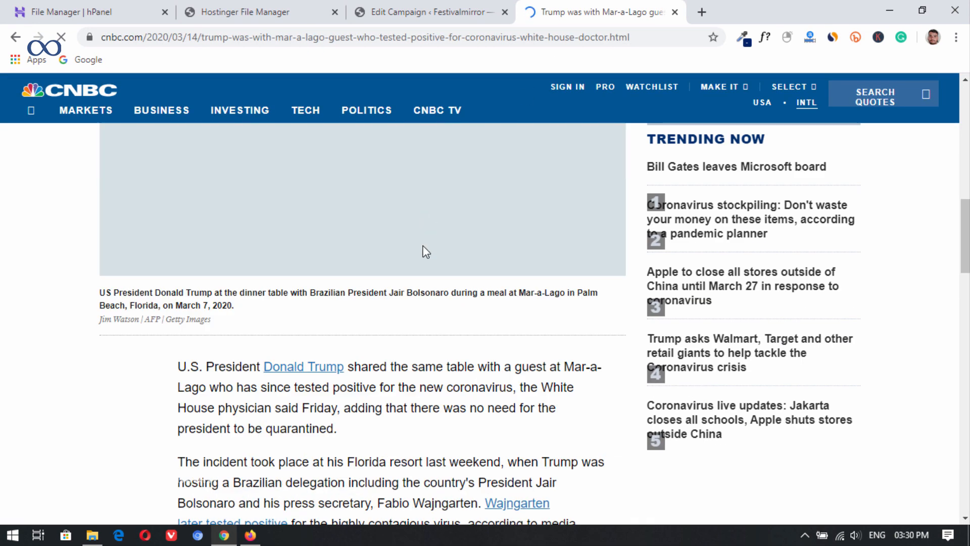
{"action": "scroll", "coordinate": [425, 250], "scroll_direction": "up", "scroll_amount": 8}
{"action": "left_click", "coordinate": [675, 11]}
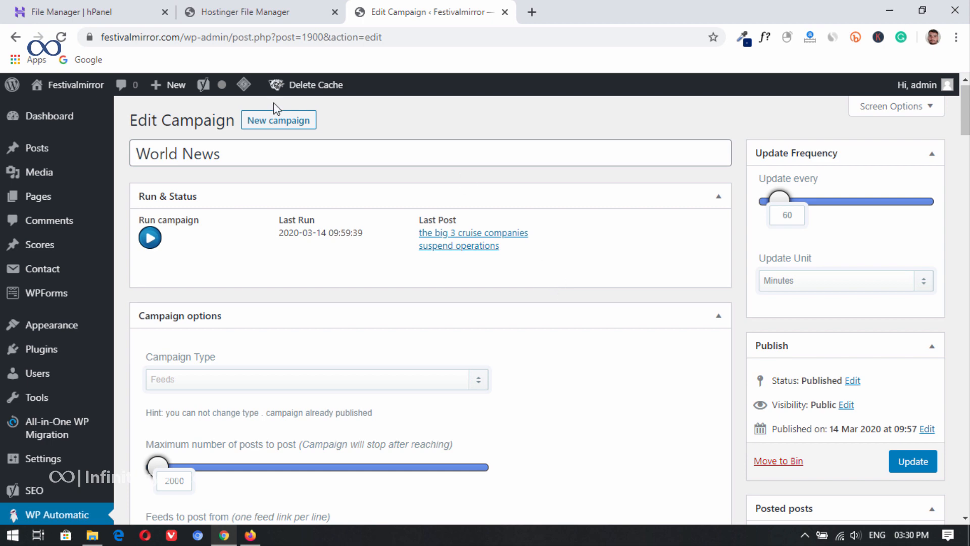
Step: Start a new campaign and open the BBC News World RSS feed from the Feedspot list in Firefox
{"action": "left_click", "coordinate": [277, 121]}
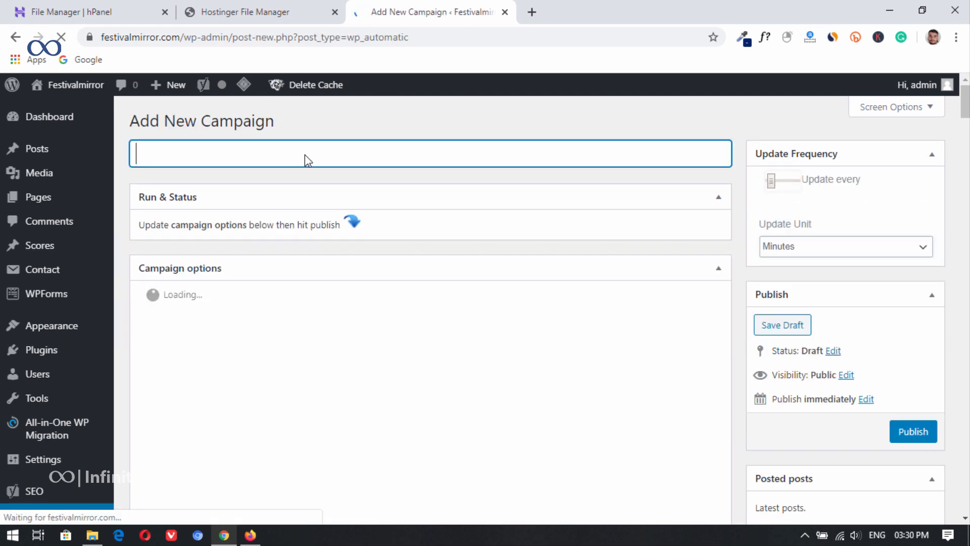
{"action": "left_click", "coordinate": [256, 536]}
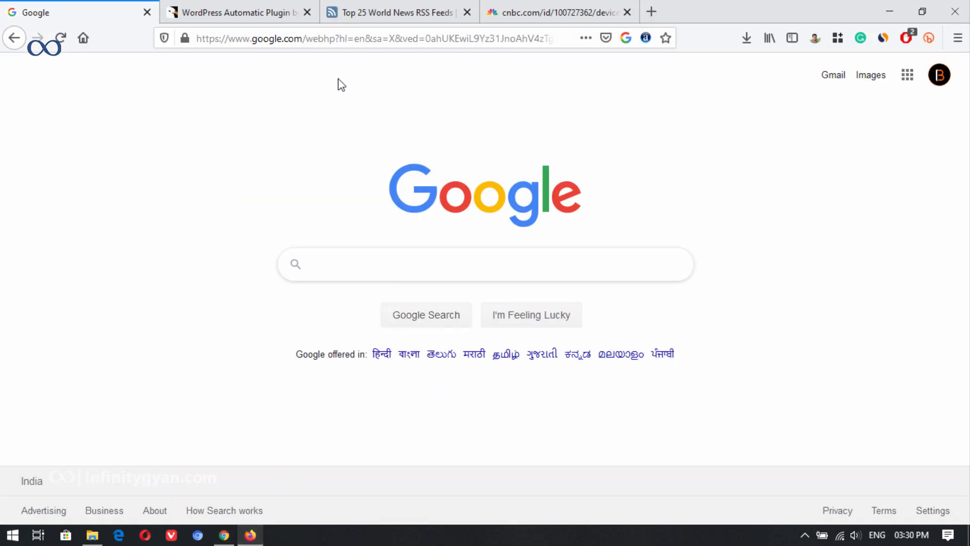
{"action": "left_click", "coordinate": [353, 12]}
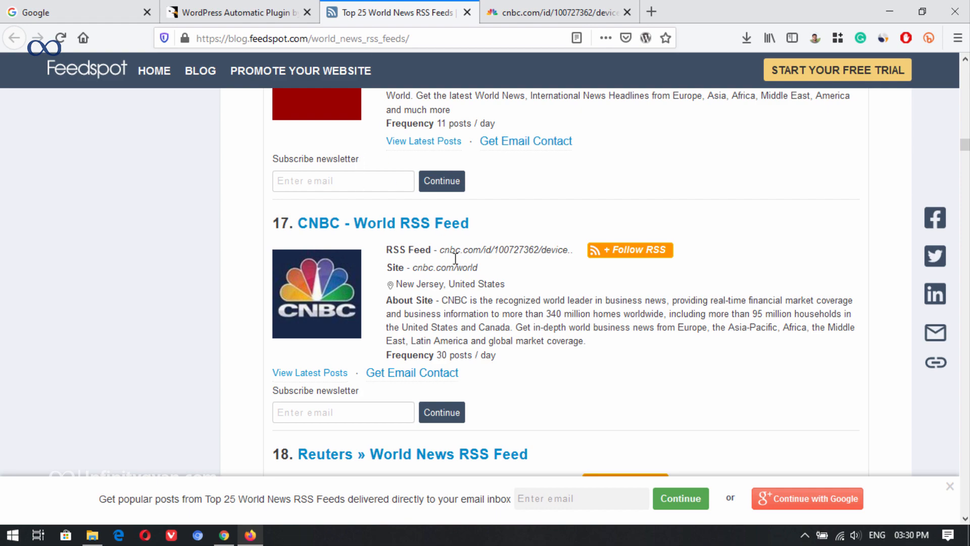
{"action": "scroll", "coordinate": [507, 296], "scroll_direction": "up", "scroll_amount": 20}
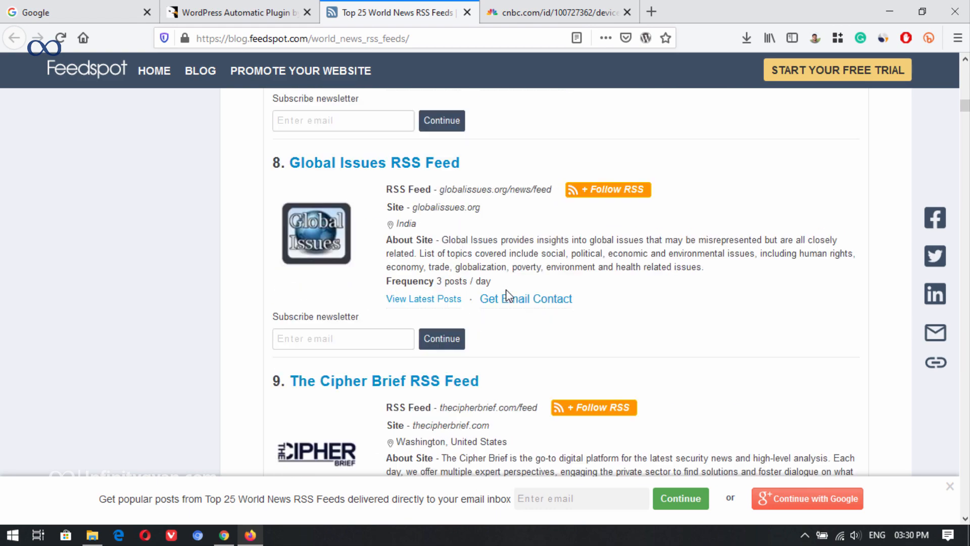
{"action": "scroll", "coordinate": [507, 296], "scroll_direction": "up", "scroll_amount": 10}
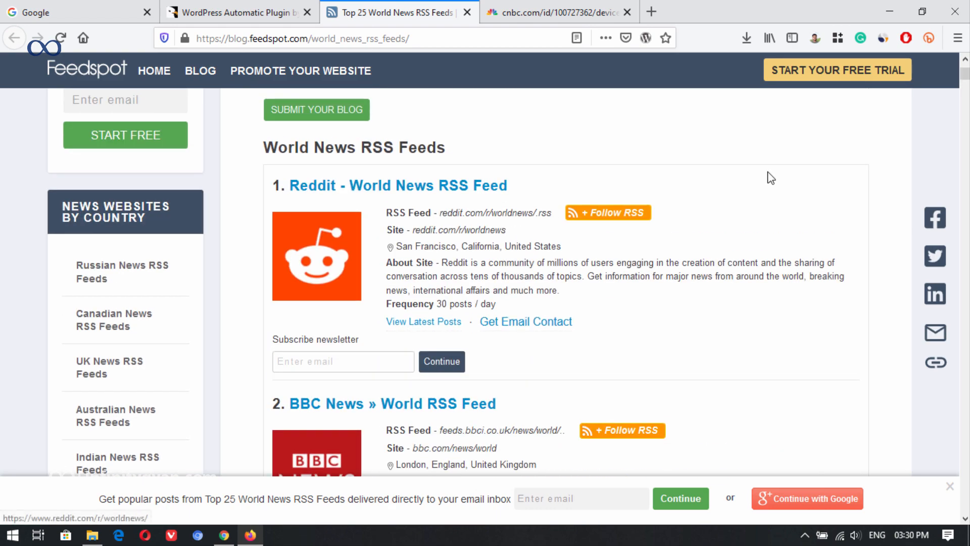
{"action": "scroll", "coordinate": [513, 246], "scroll_direction": "up", "scroll_amount": 3}
{"action": "scroll", "coordinate": [513, 253], "scroll_direction": "down", "scroll_amount": 10}
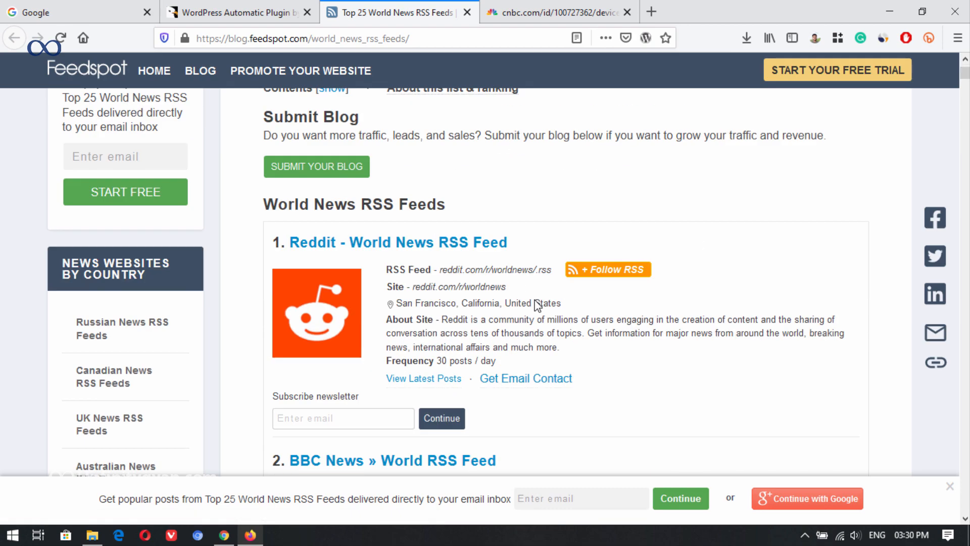
{"action": "scroll", "coordinate": [459, 263], "scroll_direction": "up", "scroll_amount": 6}
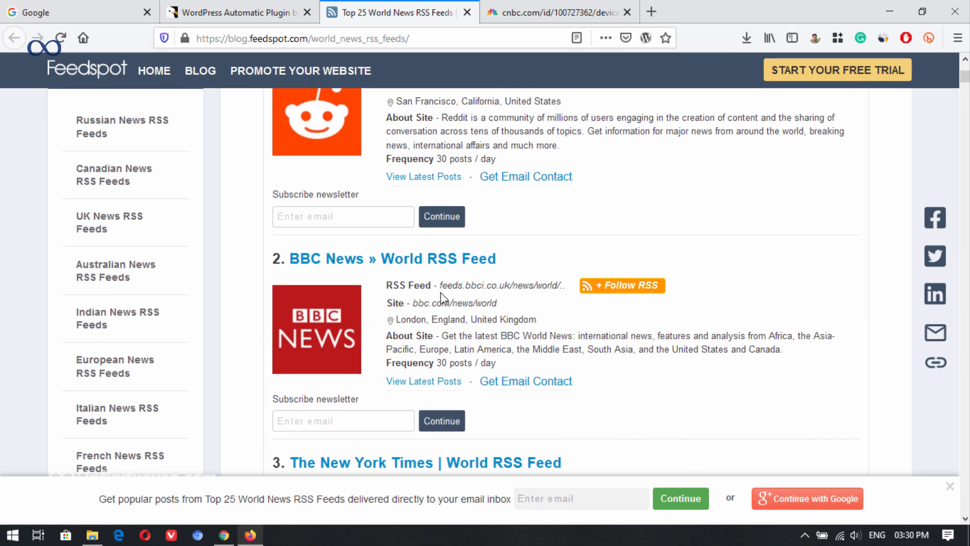
{"action": "left_click", "coordinate": [518, 289]}
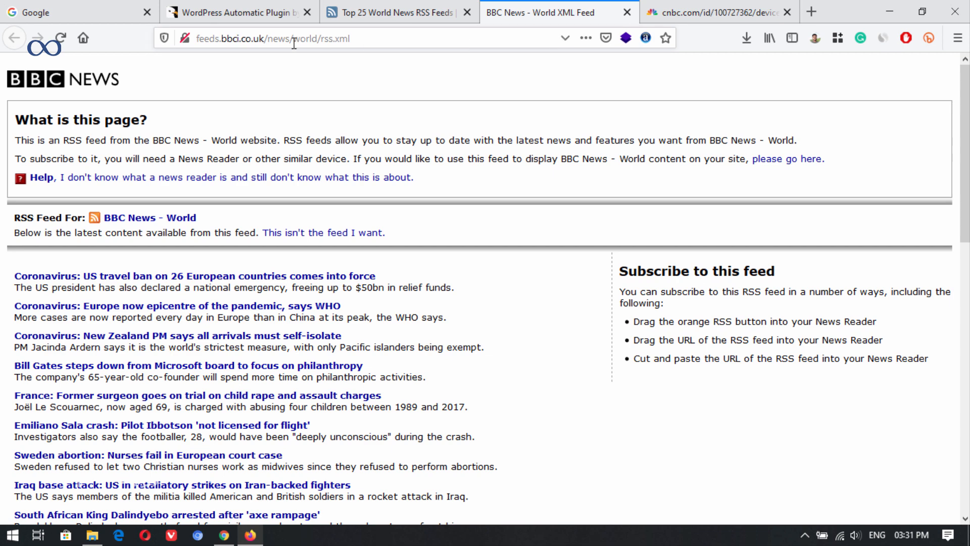
{"action": "left_click", "coordinate": [321, 38]}
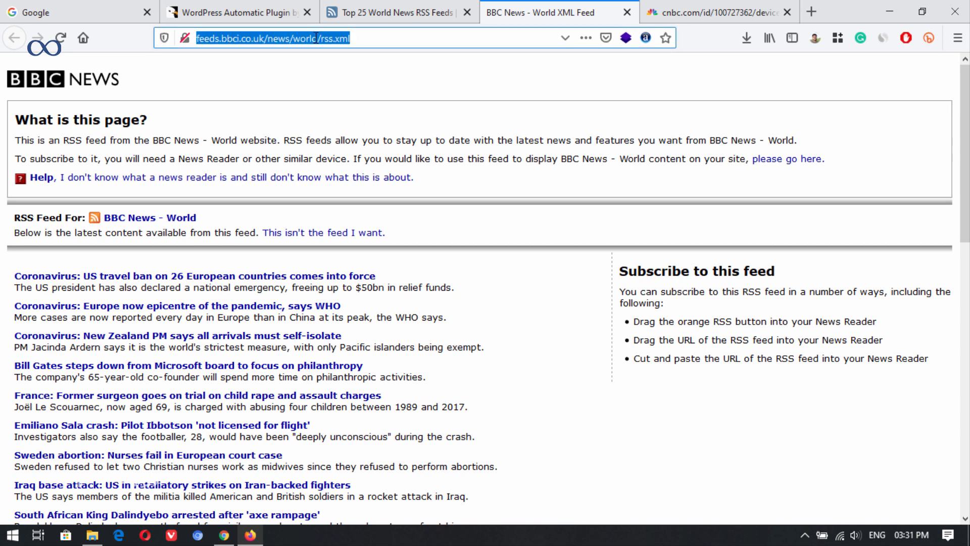
{"action": "left_click", "coordinate": [405, 7]}
{"action": "left_click", "coordinate": [560, 7]}
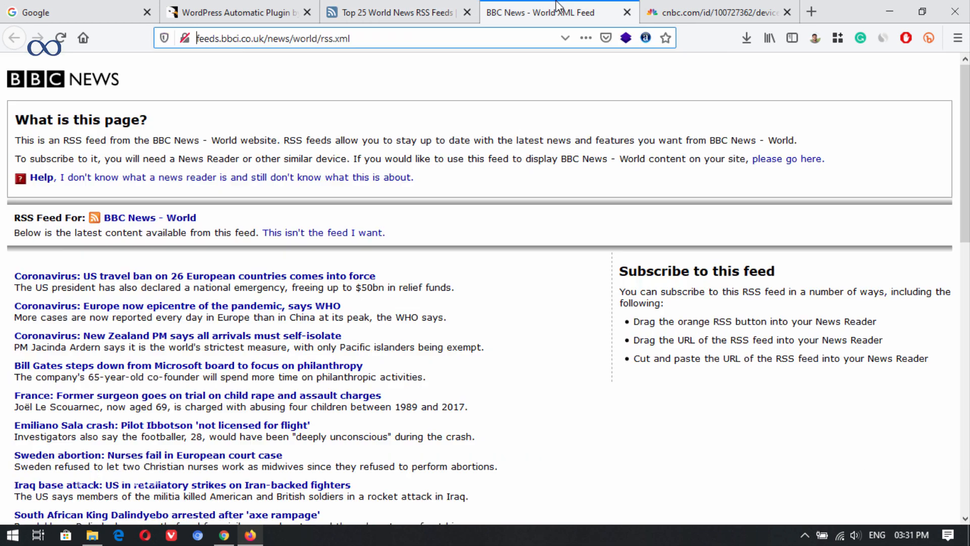
{"action": "left_click", "coordinate": [300, 38]}
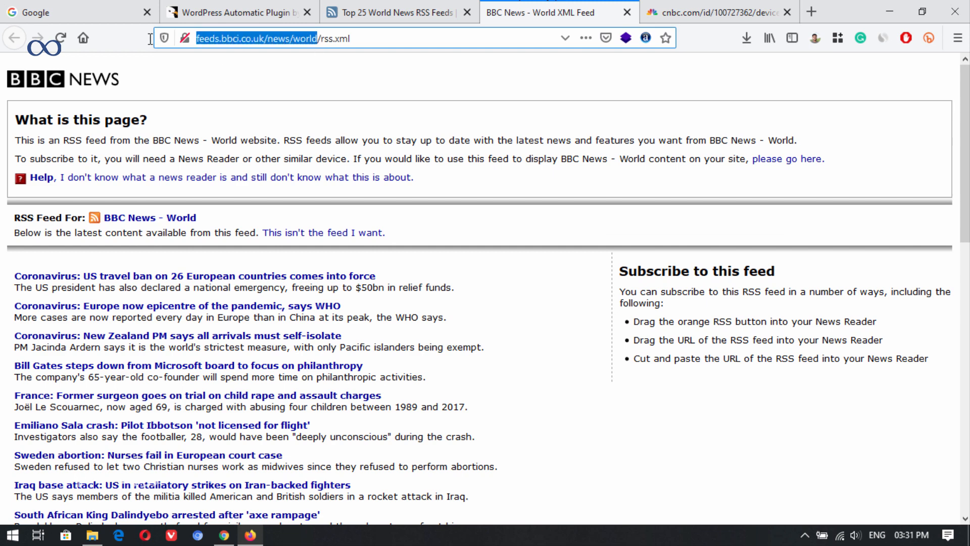
{"action": "left_click", "coordinate": [278, 38]}
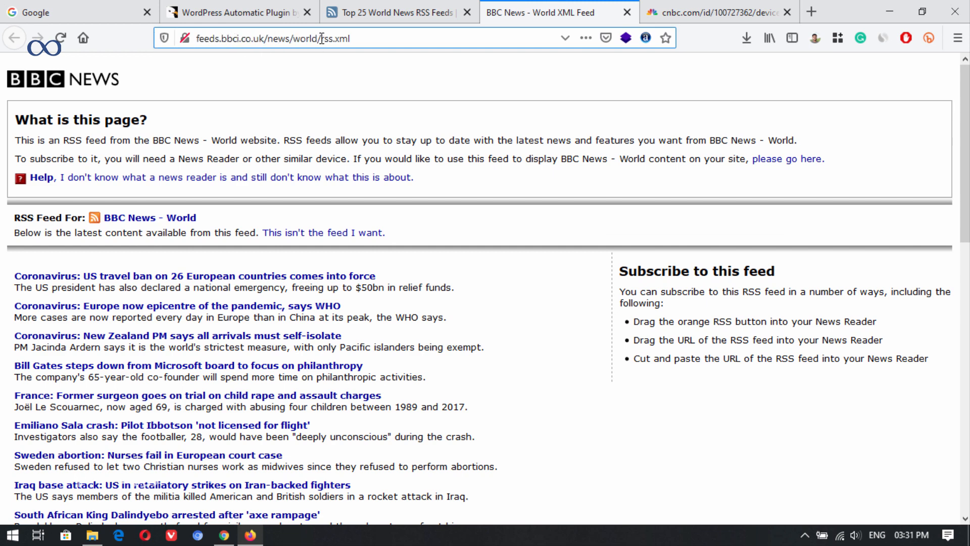
{"action": "left_click_drag", "start_coordinate": [321, 39], "coordinate": [227, 39]}
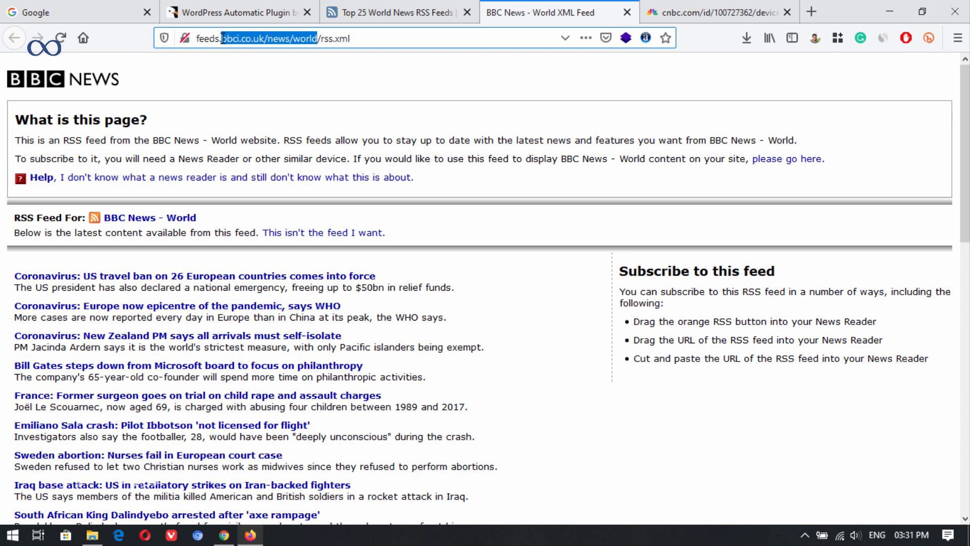
Step: Open bbc.com/sport in place of the CNBC feed page and select the "sport" part of its address
{"action": "left_click", "coordinate": [701, 3]}
{"action": "left_click", "coordinate": [516, 40]}
{"action": "type", "text": "bbci.co.uk/news/world"}
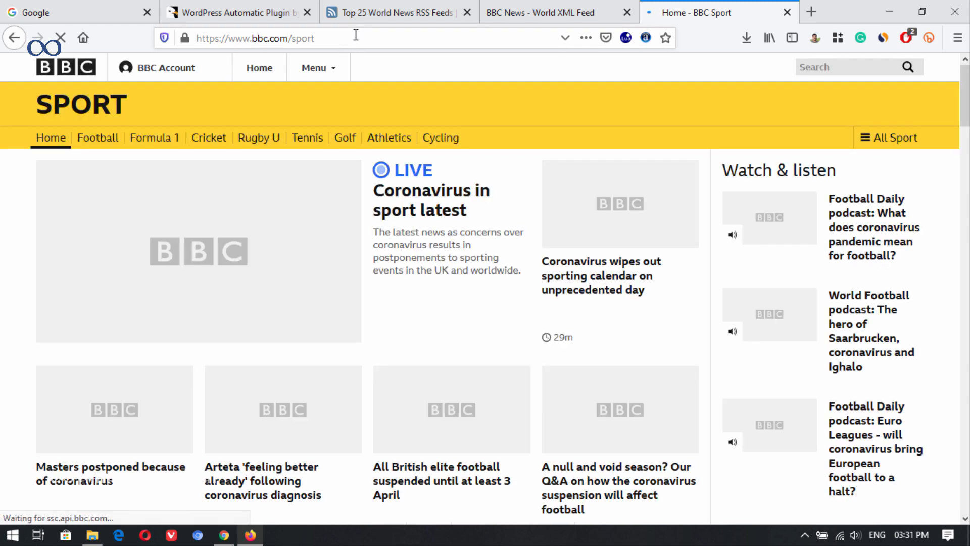
{"action": "scroll", "coordinate": [310, 277], "scroll_direction": "down", "scroll_amount": 3}
{"action": "scroll", "coordinate": [318, 287], "scroll_direction": "up", "scroll_amount": 3}
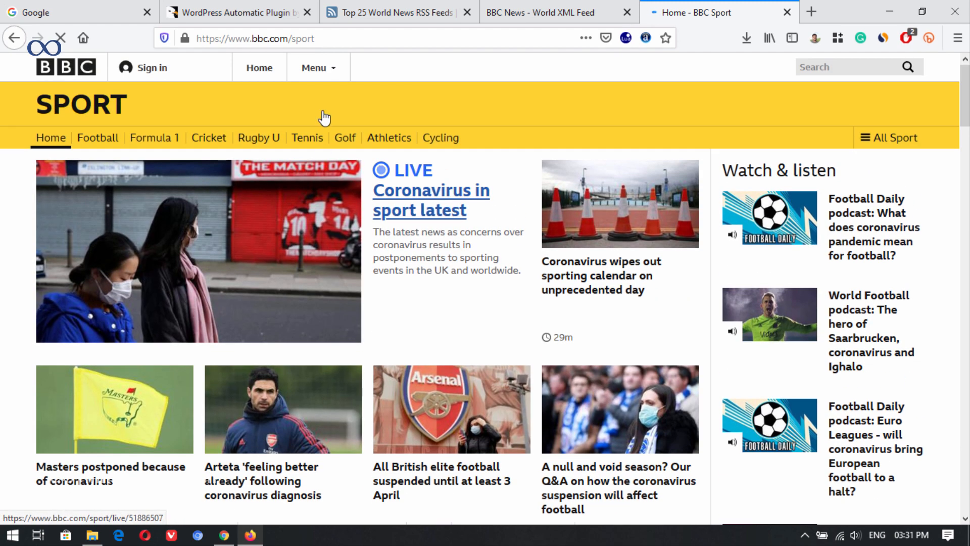
{"action": "left_click_drag", "start_coordinate": [334, 38], "coordinate": [262, 38]}
{"action": "left_click", "coordinate": [328, 39]}
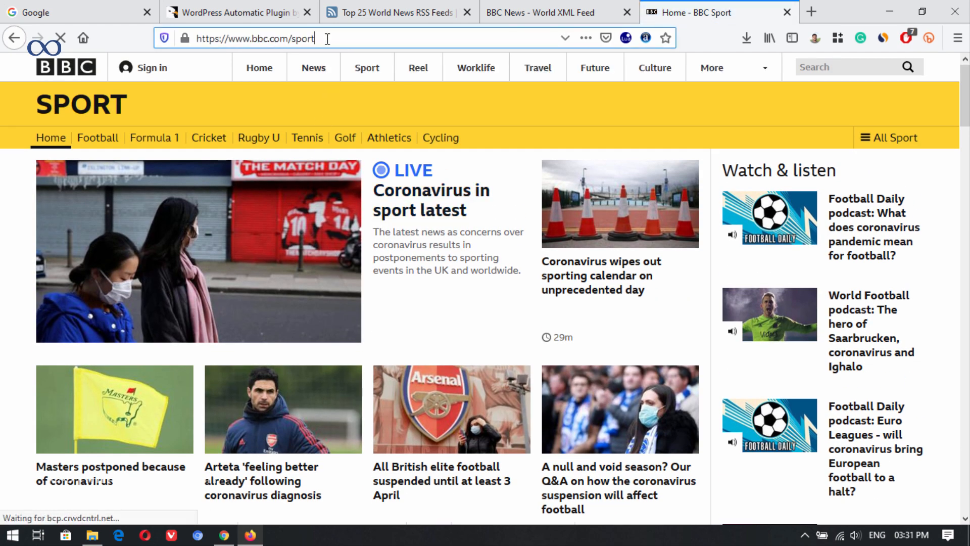
{"action": "left_click_drag", "start_coordinate": [329, 39], "coordinate": [295, 39]}
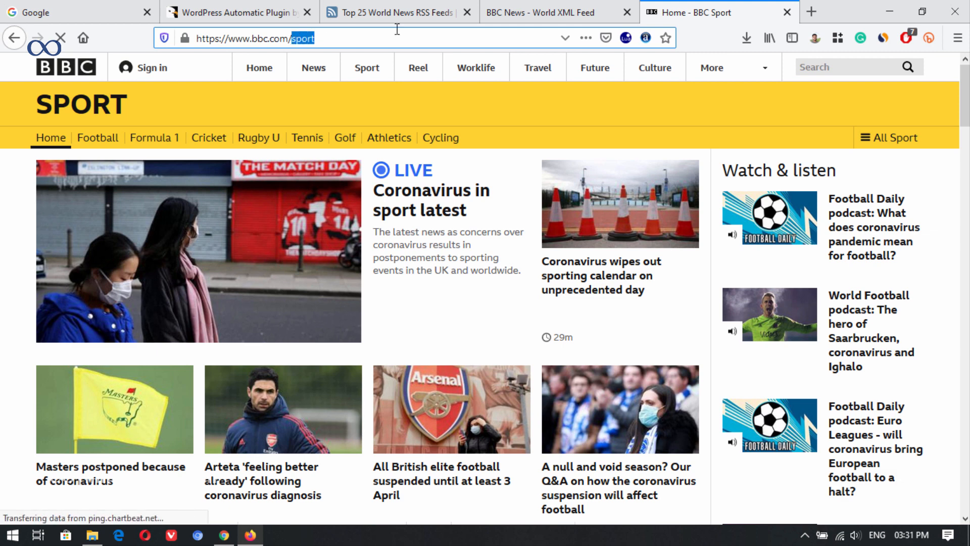
Step: Change the BBC World feed's address to feeds.bbci.co.uk/sport/rss.xml, load that feed and copy its full address
{"action": "left_click", "coordinate": [527, 7]}
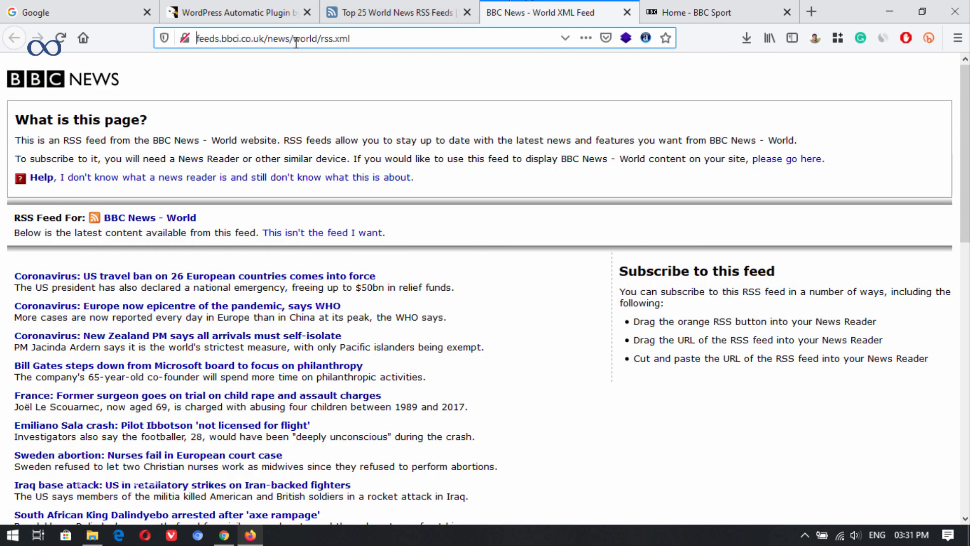
{"action": "left_click_drag", "start_coordinate": [301, 39], "coordinate": [292, 38]}
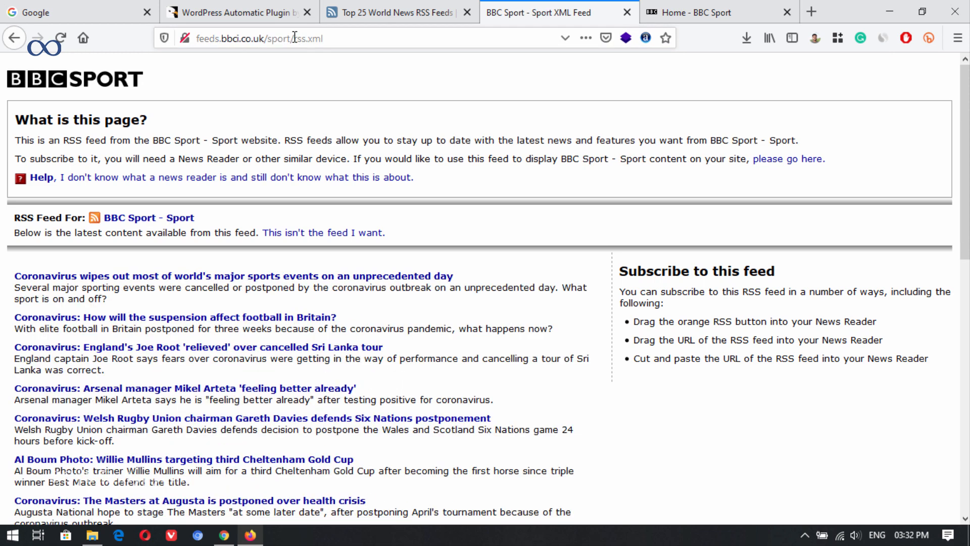
{"action": "left_click_drag", "start_coordinate": [294, 38], "coordinate": [275, 39]}
{"action": "left_click_drag", "start_coordinate": [349, 39], "coordinate": [194, 39]}
{"action": "key", "text": "ctrl+c"}
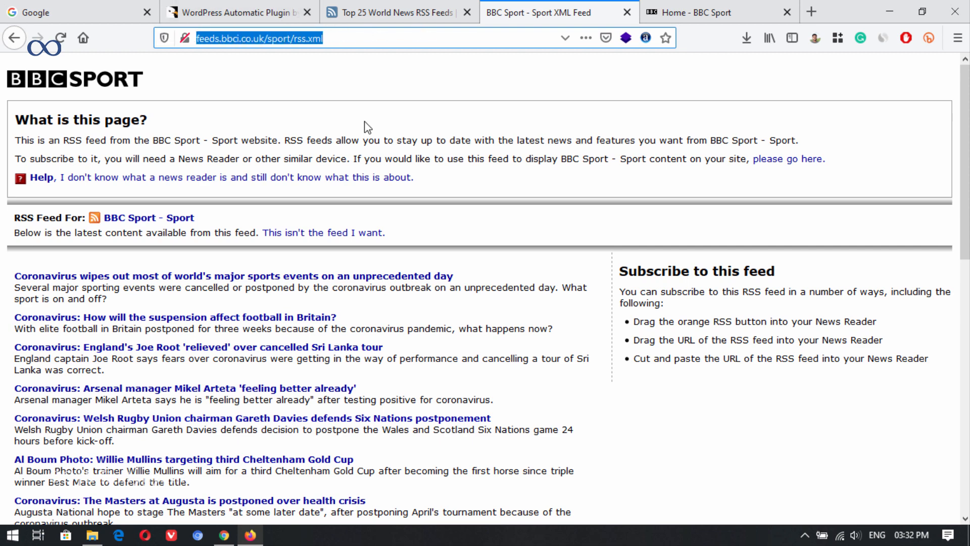
{"action": "left_click", "coordinate": [228, 532]}
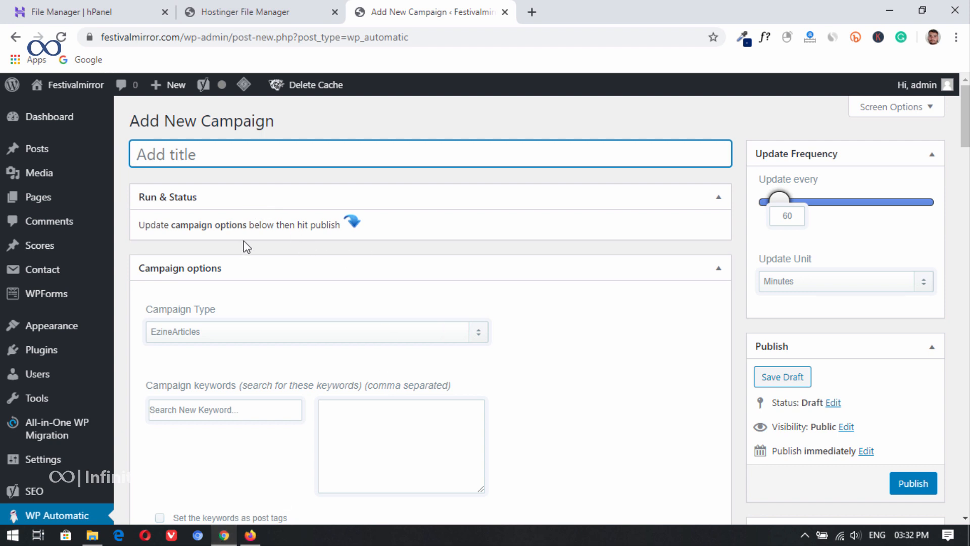
{"action": "left_click", "coordinate": [210, 332]}
{"action": "left_click", "coordinate": [189, 123]}
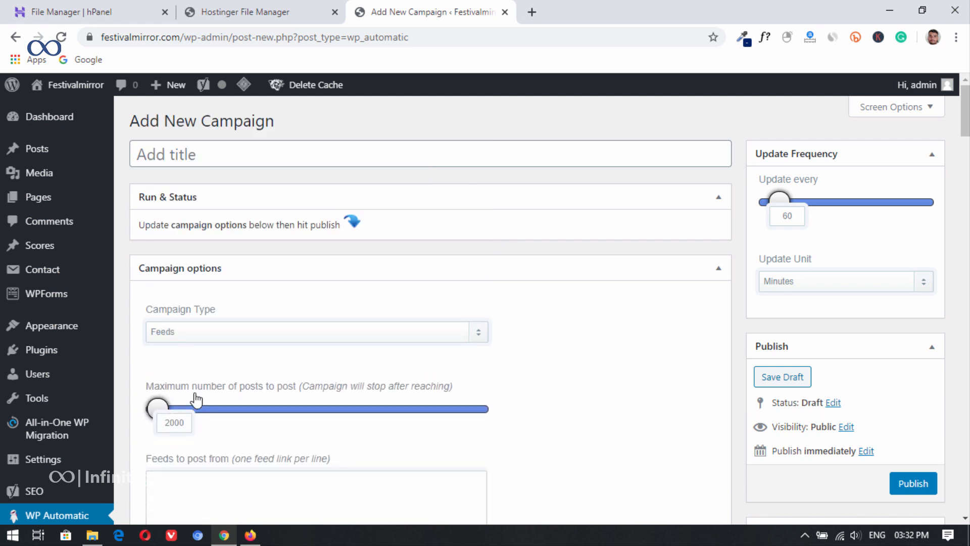
{"action": "scroll", "coordinate": [236, 262], "scroll_direction": "down", "scroll_amount": 4}
{"action": "left_click", "coordinate": [237, 264]}
{"action": "key", "text": "ctrl+v"}
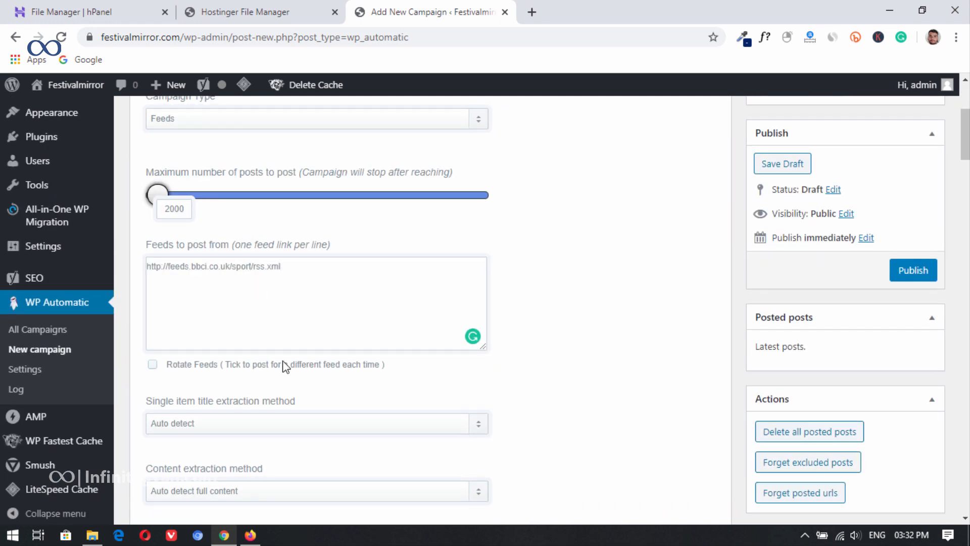
Step: Title the new campaign "Sports"
{"action": "scroll", "coordinate": [273, 393], "scroll_direction": "up", "scroll_amount": 4}
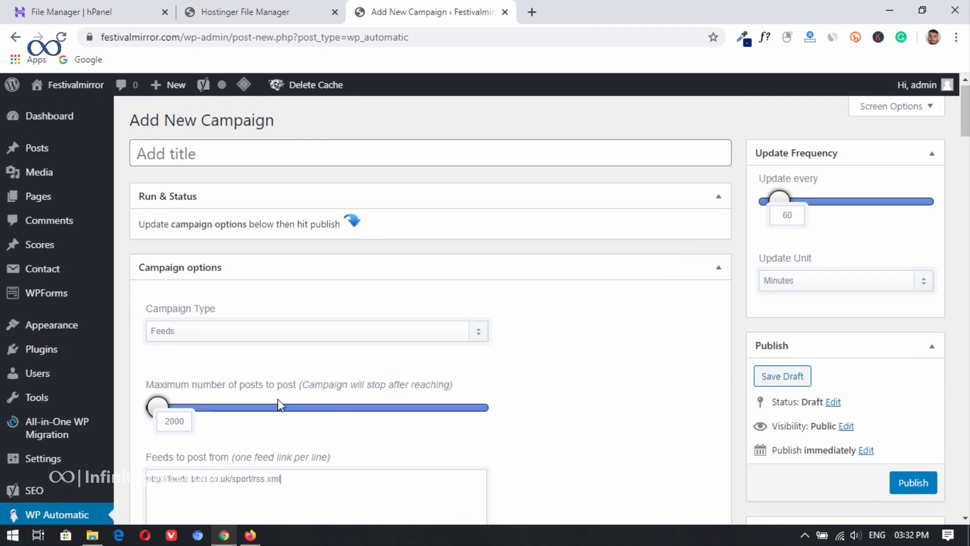
{"action": "left_click", "coordinate": [272, 160]}
{"action": "type", "text": "S"}
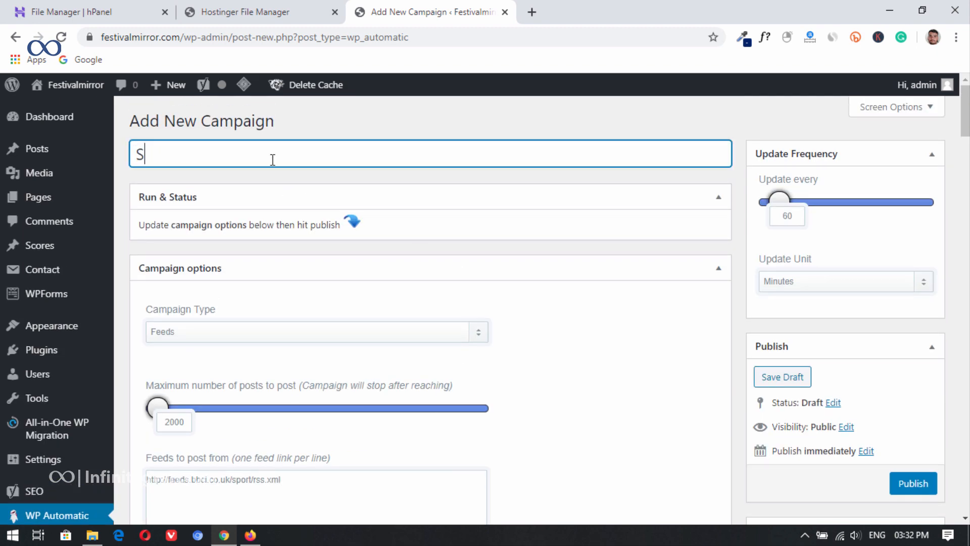
{"action": "type", "text": "p"}
Step: Remove the [ad_1] tag and the <br>[ad_2] line from the campaign's post text template
{"action": "scroll", "coordinate": [356, 303], "scroll_direction": "down", "scroll_amount": 20}
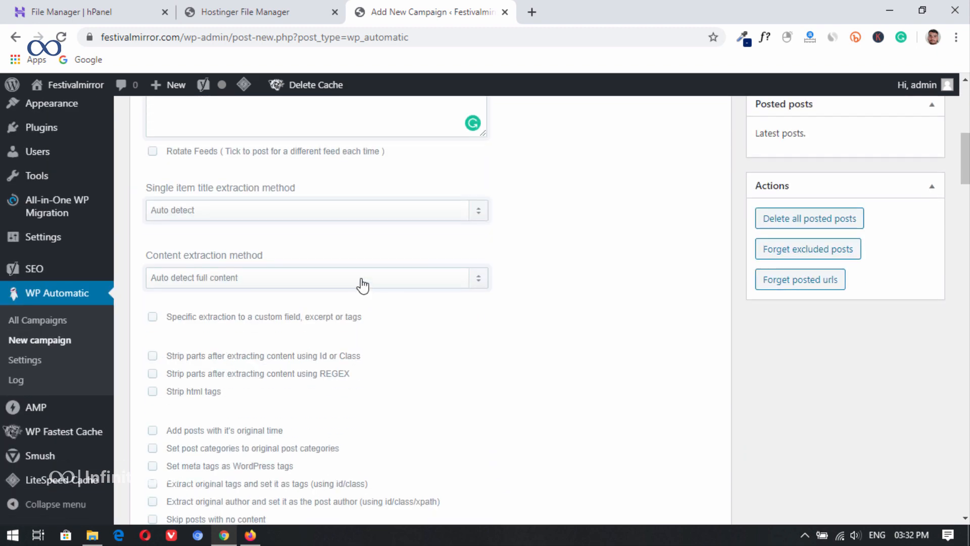
{"action": "scroll", "coordinate": [363, 296], "scroll_direction": "down", "scroll_amount": 4}
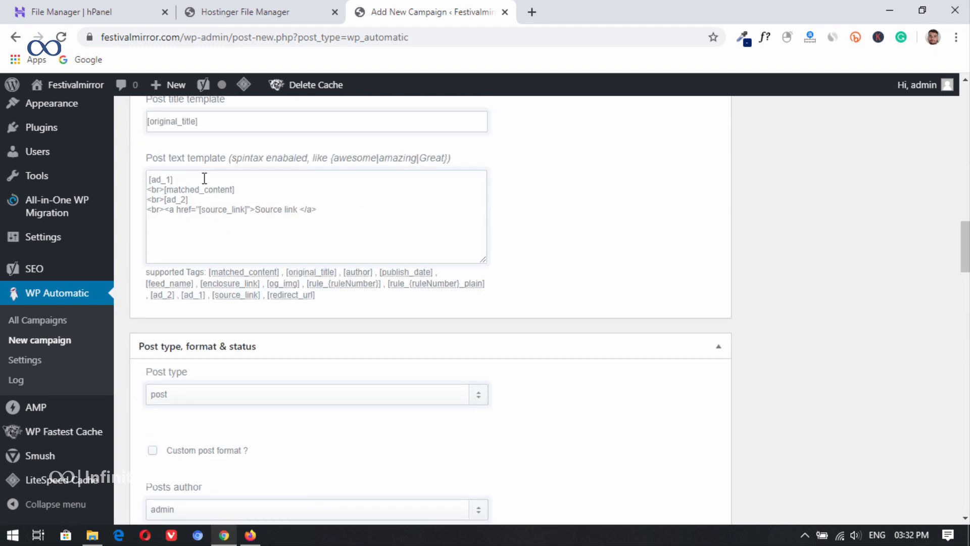
{"action": "left_click_drag", "start_coordinate": [204, 178], "coordinate": [112, 178]}
{"action": "key", "text": "BackSpace"}
{"action": "left_click_drag", "start_coordinate": [211, 197], "coordinate": [135, 201]}
{"action": "key", "text": "BackSpace"}
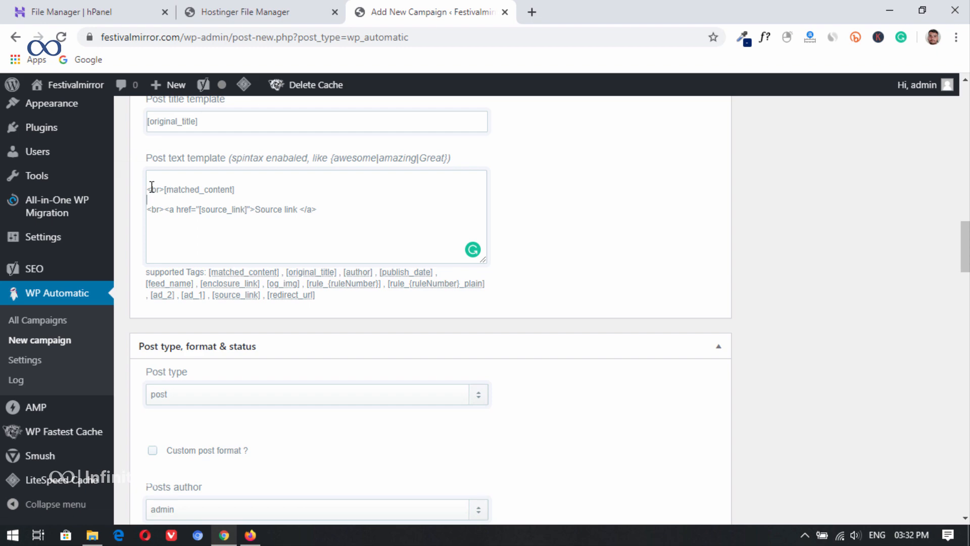
{"action": "key", "text": "BackSpace"}
Step: Publish the Sports campaign and run it
{"action": "scroll", "coordinate": [321, 249], "scroll_direction": "down", "scroll_amount": 4}
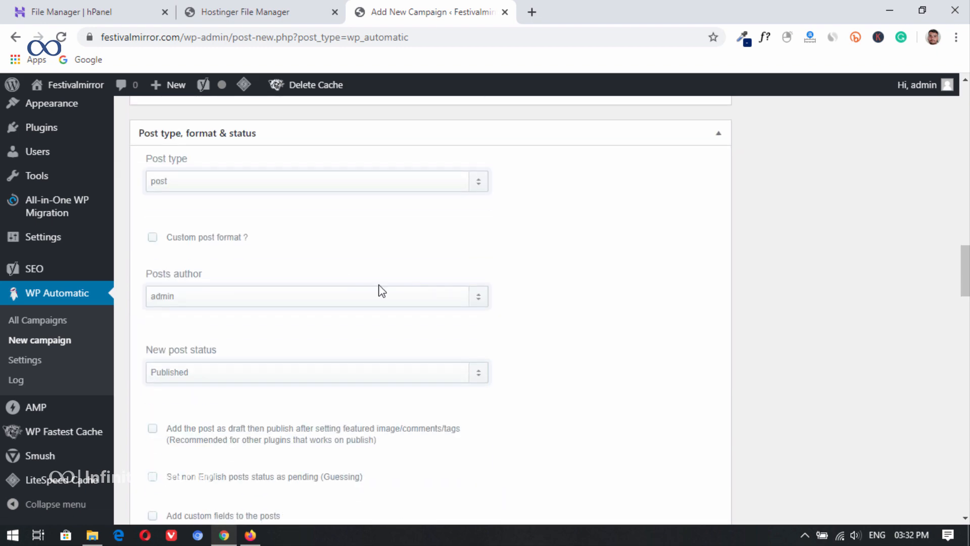
{"action": "left_click_drag", "start_coordinate": [965, 298], "coordinate": [965, 158]}
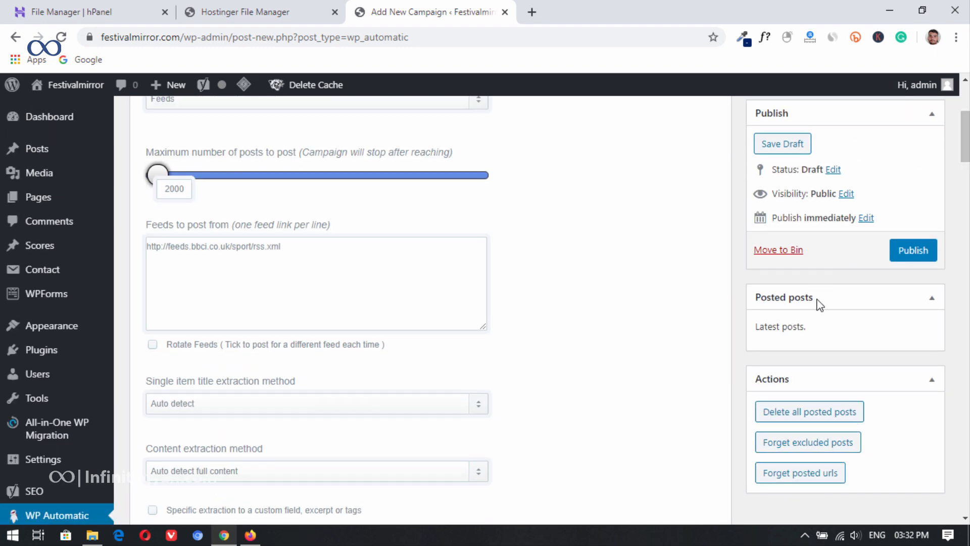
{"action": "scroll", "coordinate": [662, 262], "scroll_direction": "up", "scroll_amount": 4}
{"action": "left_click", "coordinate": [913, 468]}
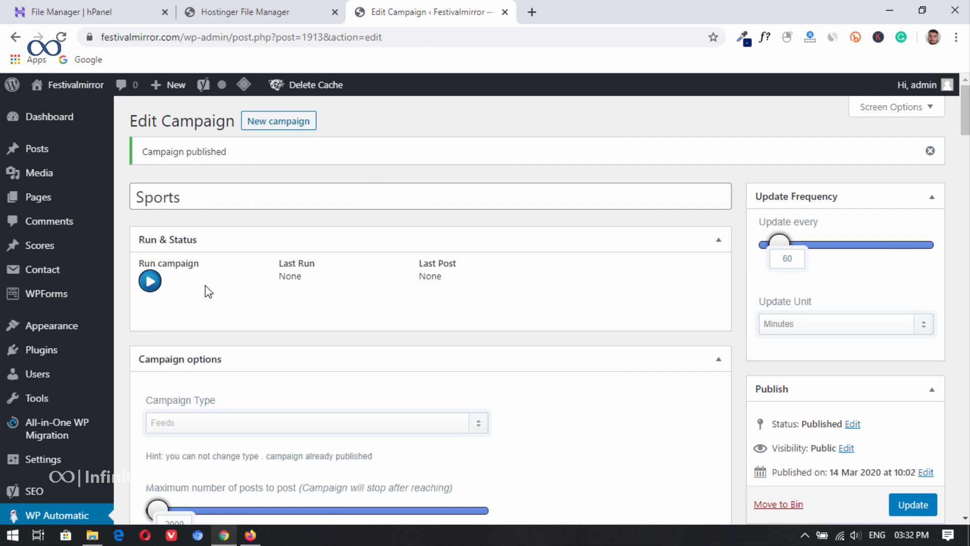
{"action": "left_click", "coordinate": [150, 281]}
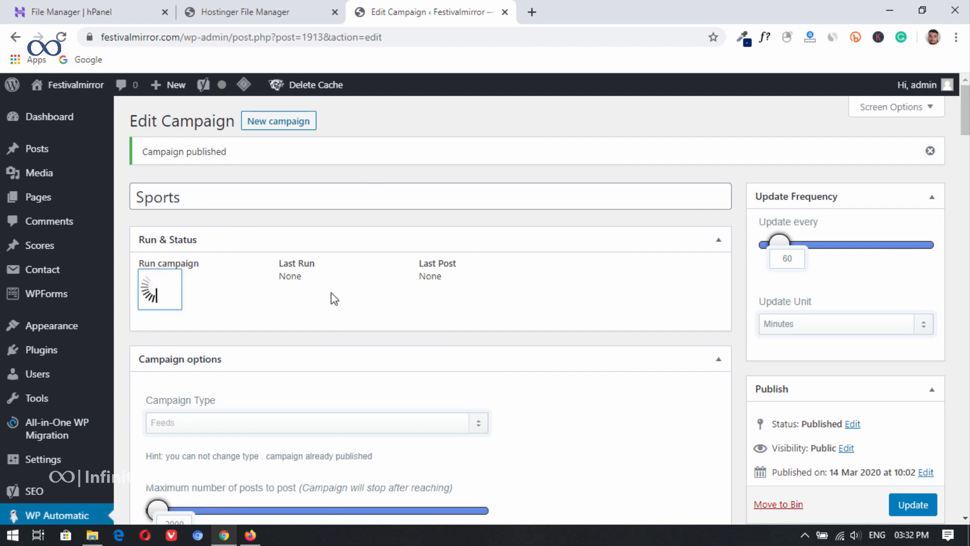
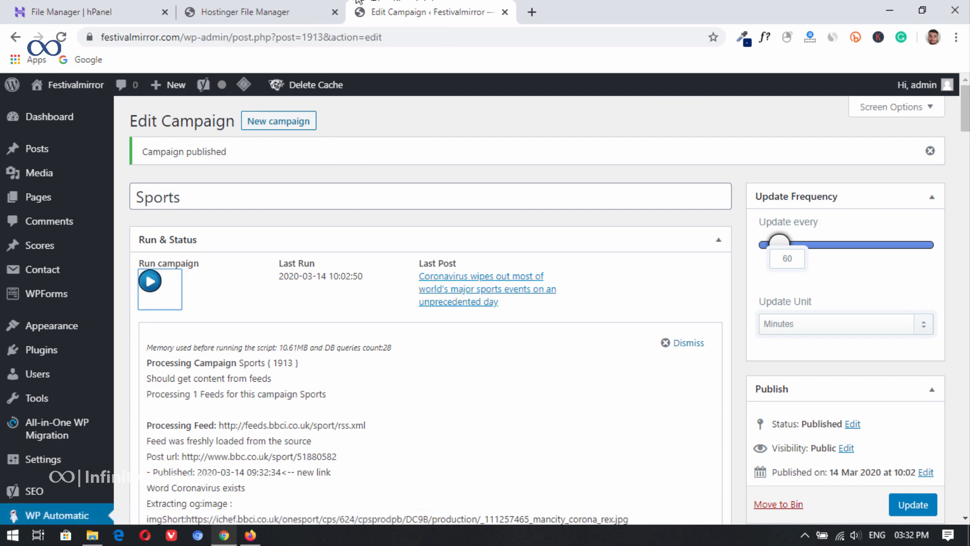
Step: Open the site's home page in a new tab and read through the imported sports-events post
{"action": "mouse_move", "coordinate": [76, 85]}
{"action": "right_click", "coordinate": [43, 108]}
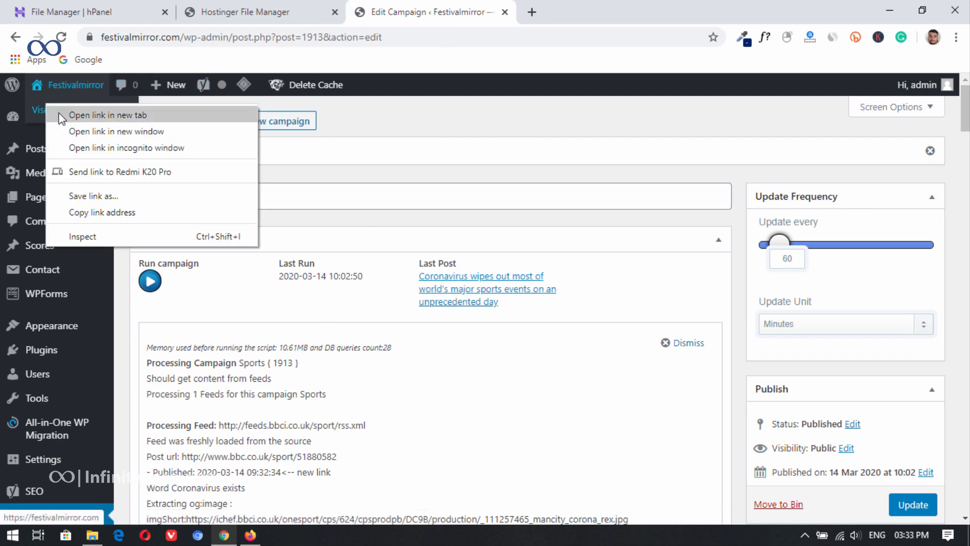
{"action": "left_click", "coordinate": [60, 117]}
{"action": "left_click", "coordinate": [621, 9]}
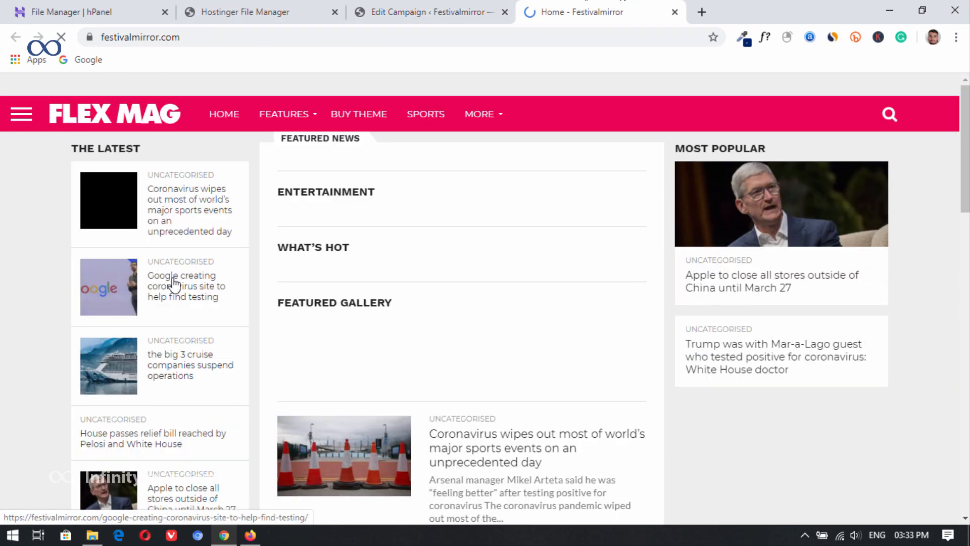
{"action": "scroll", "coordinate": [613, 400], "scroll_direction": "down", "scroll_amount": 1}
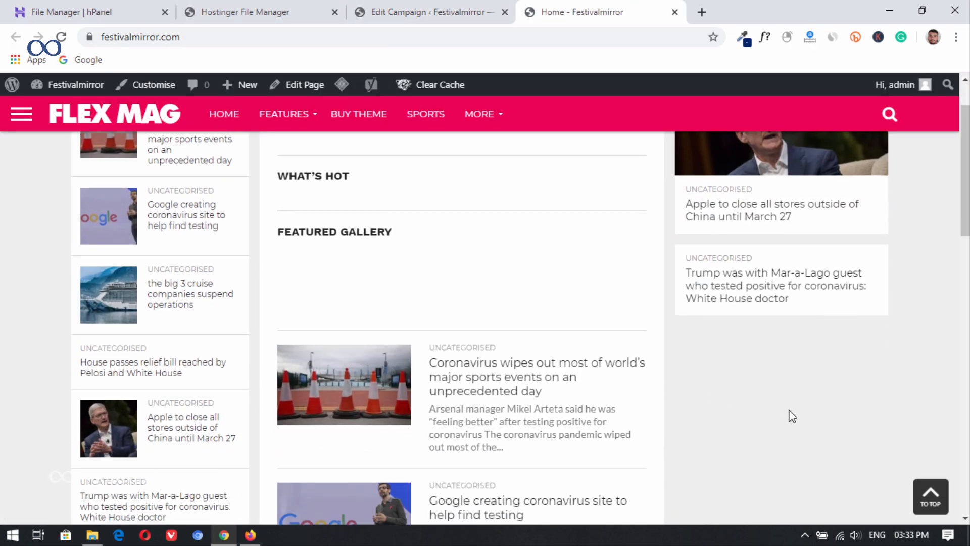
{"action": "left_click", "coordinate": [441, 383]}
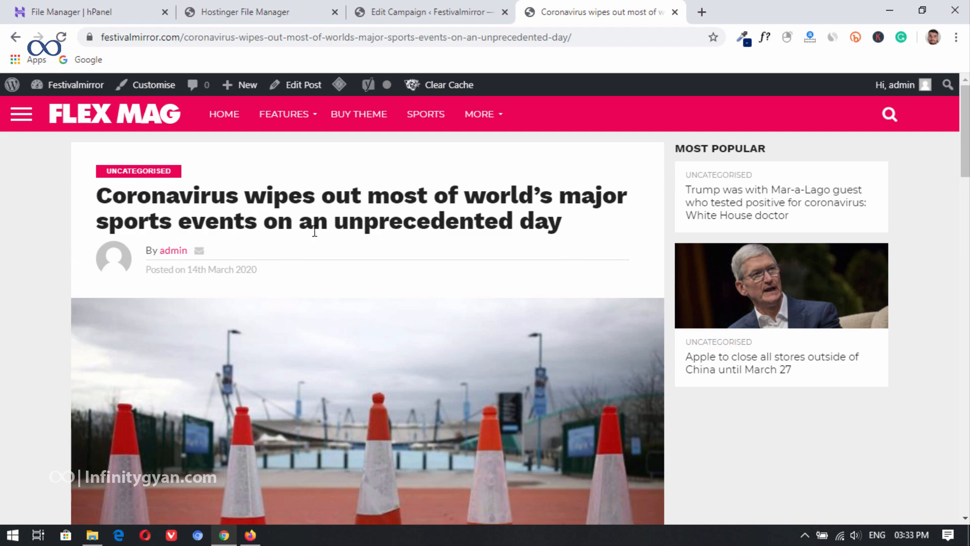
{"action": "scroll", "coordinate": [315, 231], "scroll_direction": "down", "scroll_amount": 20}
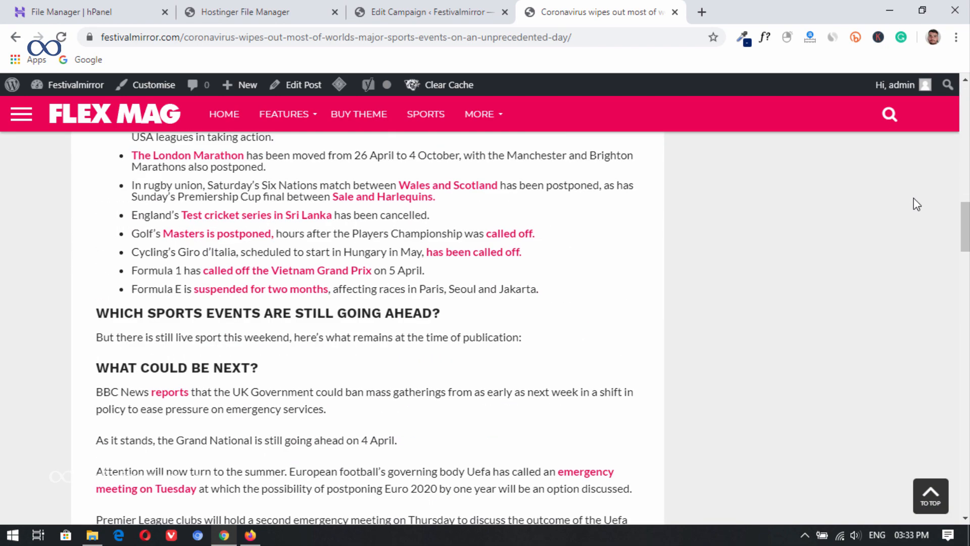
{"action": "left_click_drag", "start_coordinate": [965, 219], "coordinate": [964, 96]}
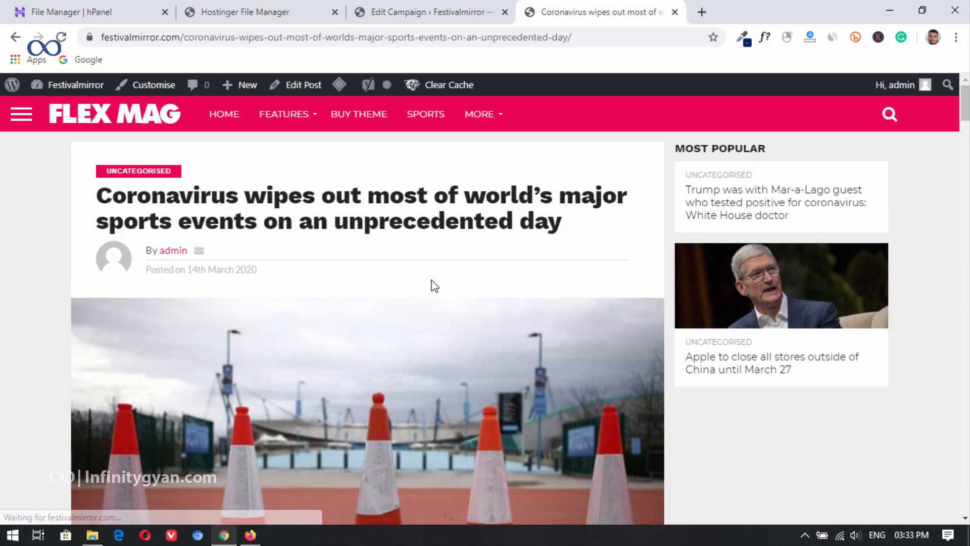
Step: Review the Sports campaign's run log and check which category the imported post was filed under
{"action": "left_click", "coordinate": [465, 6]}
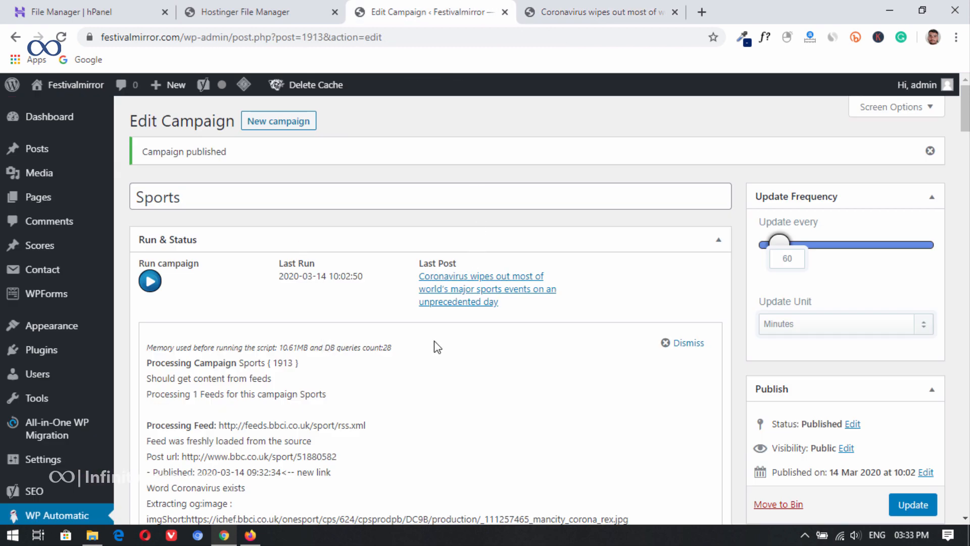
{"action": "scroll", "coordinate": [448, 365], "scroll_direction": "down", "scroll_amount": 6}
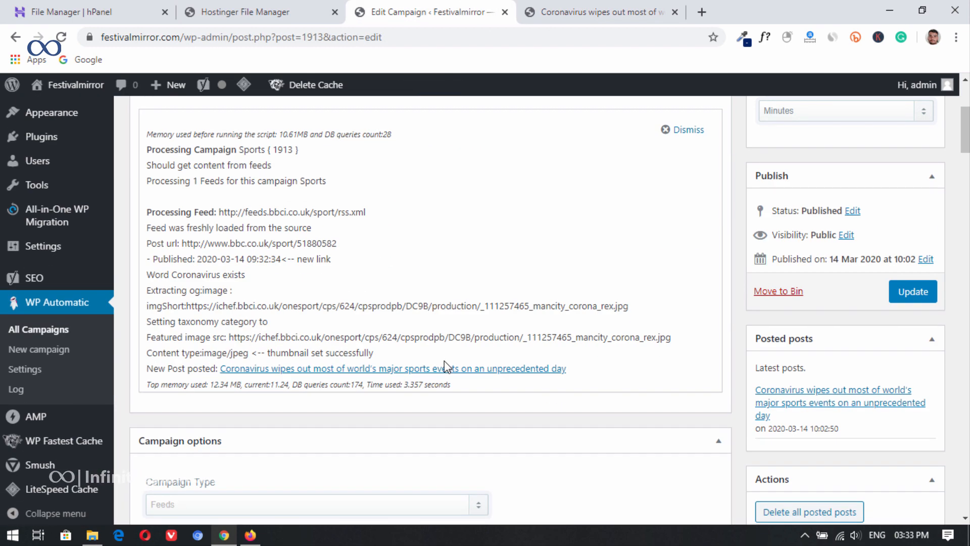
{"action": "scroll", "coordinate": [444, 362], "scroll_direction": "up", "scroll_amount": 6}
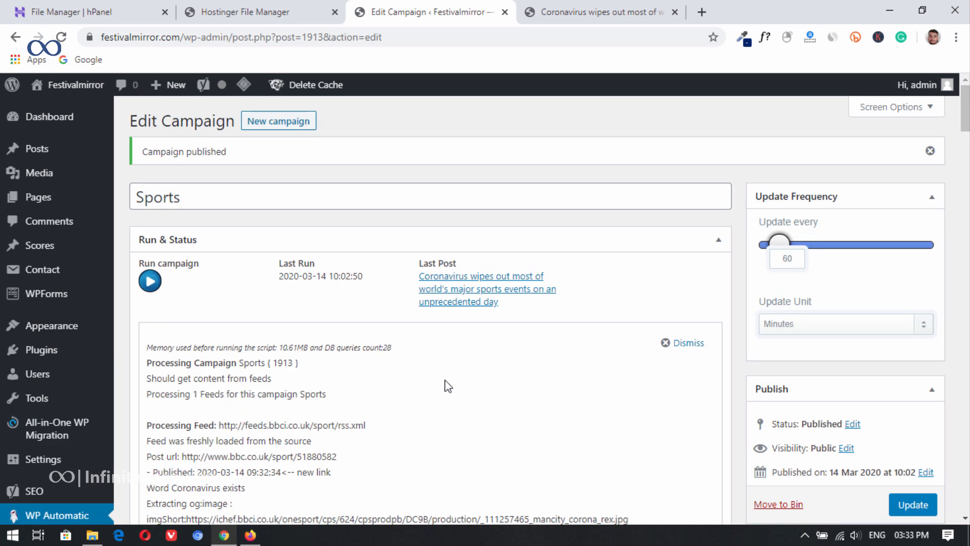
{"action": "key", "text": "ctrl+Tab"}
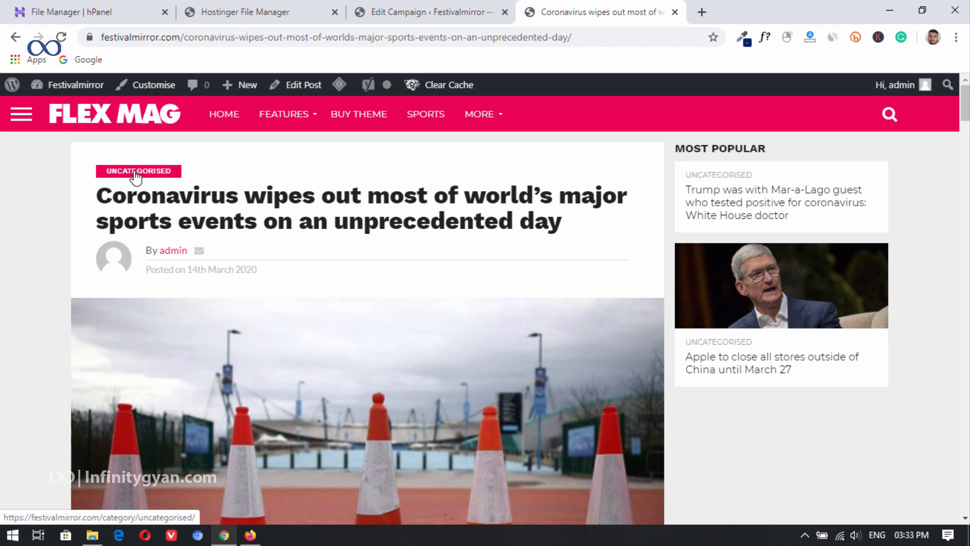
Step: Copy the campaign title "Sports" and open the post Categories page in a new tab placed right after the campaign's tab
{"action": "left_click", "coordinate": [458, 11]}
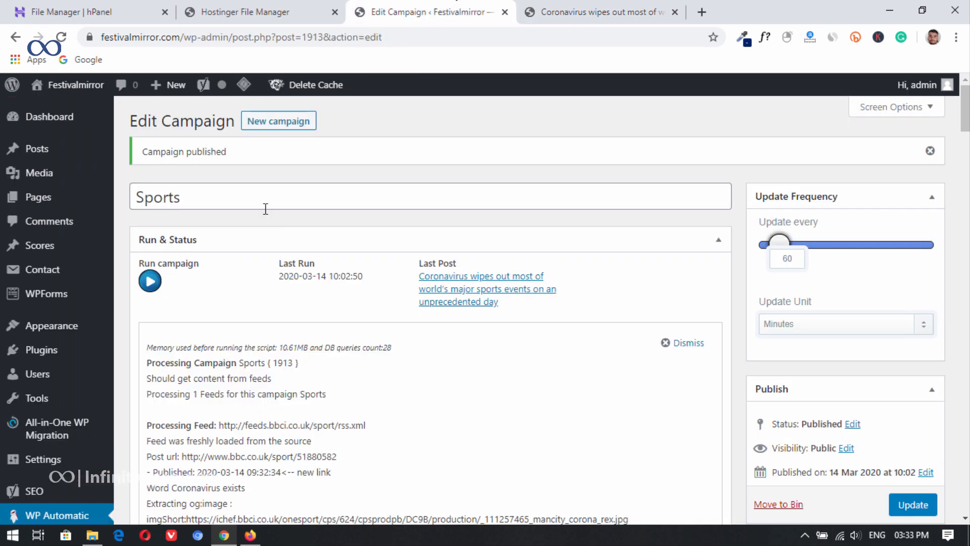
{"action": "double_click", "coordinate": [183, 196]}
{"action": "mouse_move", "coordinate": [70, 207]}
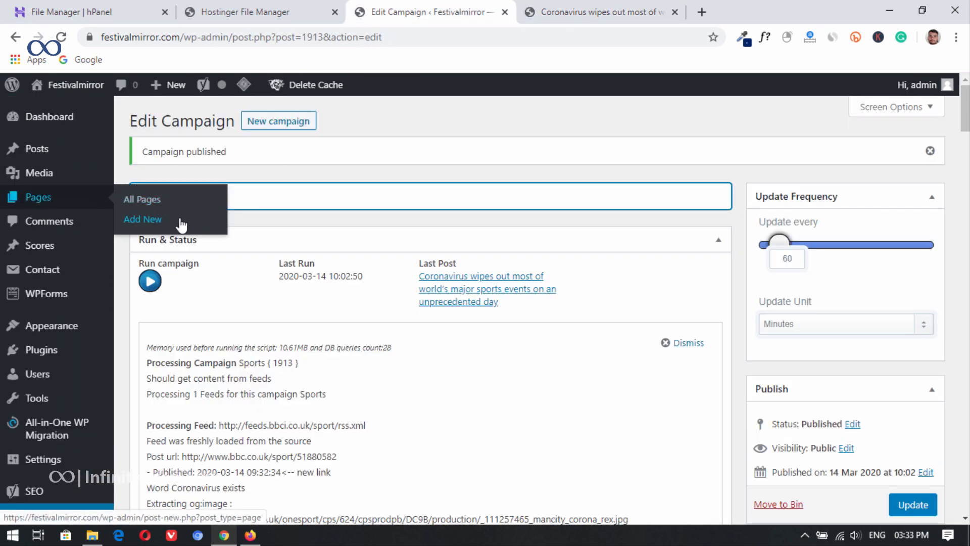
{"action": "mouse_move", "coordinate": [56, 152]}
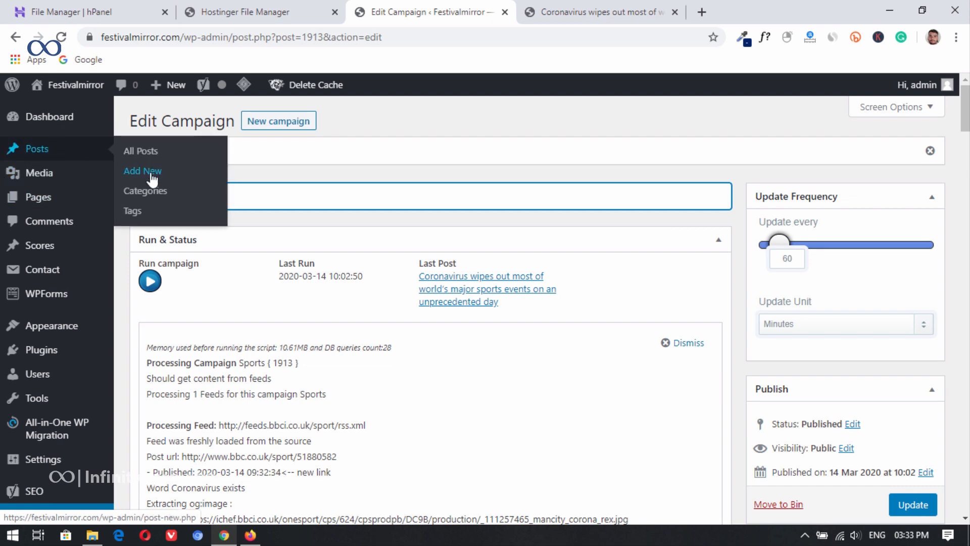
{"action": "right_click", "coordinate": [149, 195]}
{"action": "left_click", "coordinate": [192, 199]}
{"action": "left_click", "coordinate": [581, 11]}
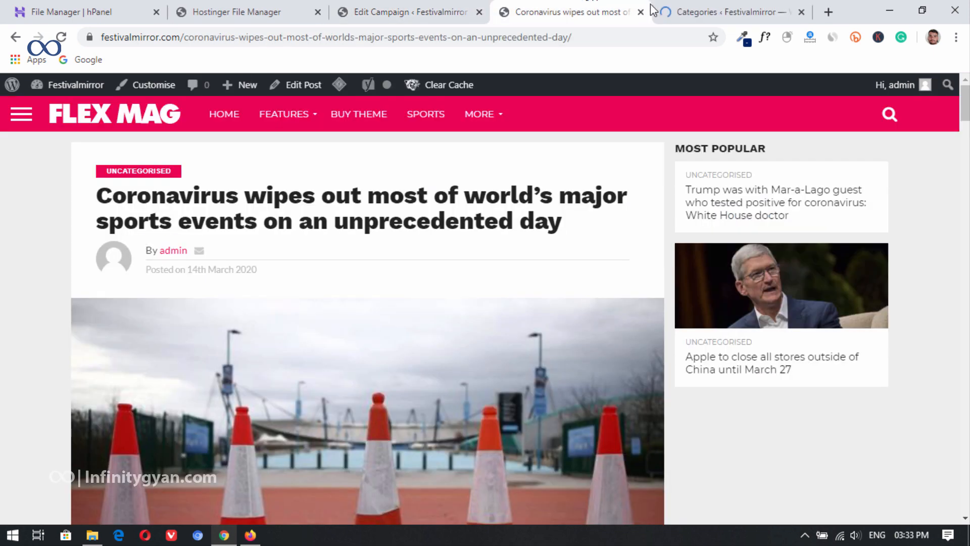
{"action": "left_click", "coordinate": [726, 5]}
{"action": "left_click_drag", "start_coordinate": [726, 5], "coordinate": [564, 7]}
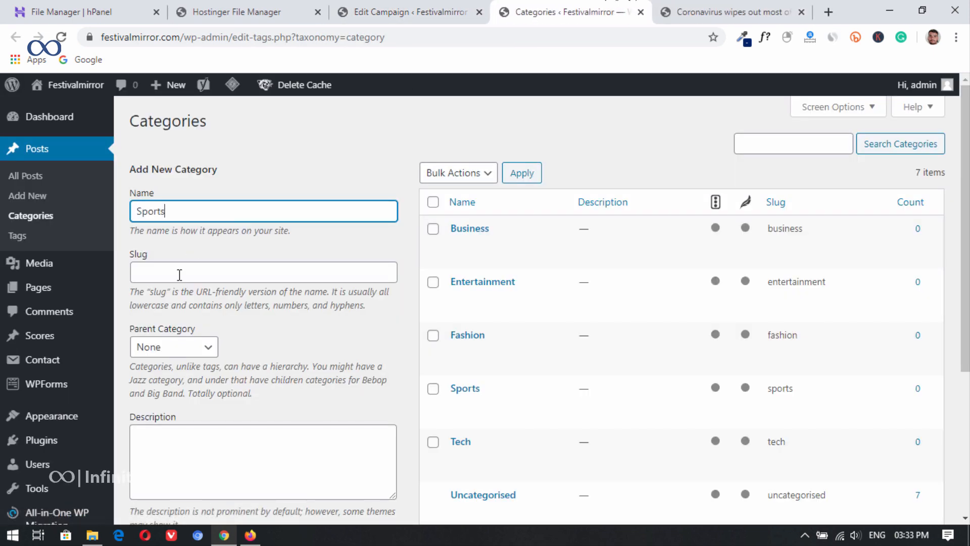
Step: Try to add a new post category named "Sports" and look for it in the category list
{"action": "scroll", "coordinate": [254, 433], "scroll_direction": "down", "scroll_amount": 5}
{"action": "left_click", "coordinate": [173, 329]}
{"action": "scroll", "coordinate": [325, 364], "scroll_direction": "up", "scroll_amount": 5}
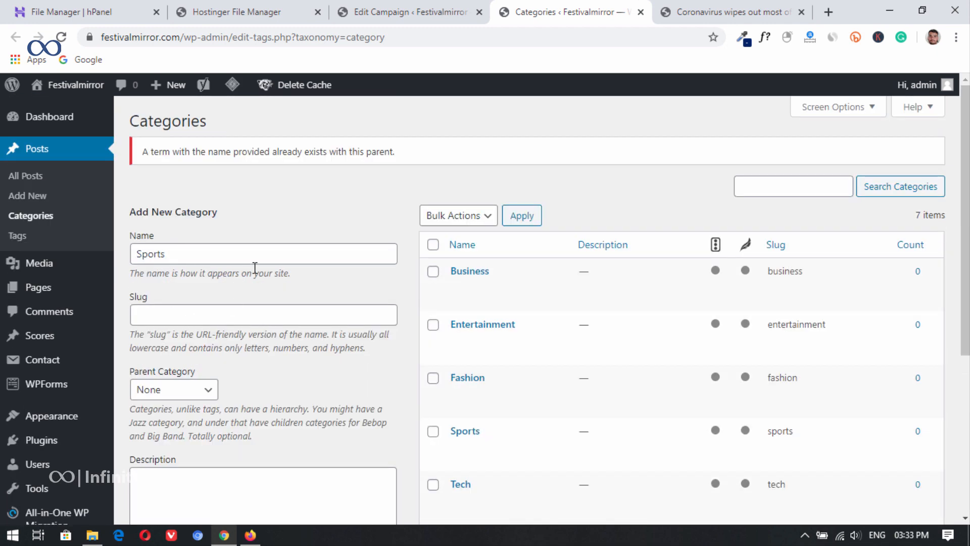
{"action": "scroll", "coordinate": [255, 267], "scroll_direction": "down", "scroll_amount": 2}
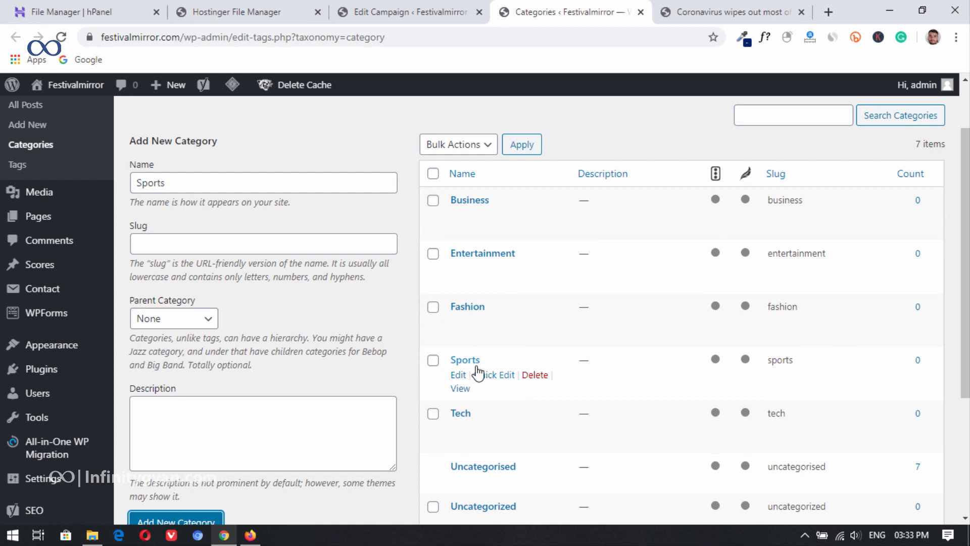
{"action": "scroll", "coordinate": [494, 375], "scroll_direction": "up", "scroll_amount": 2}
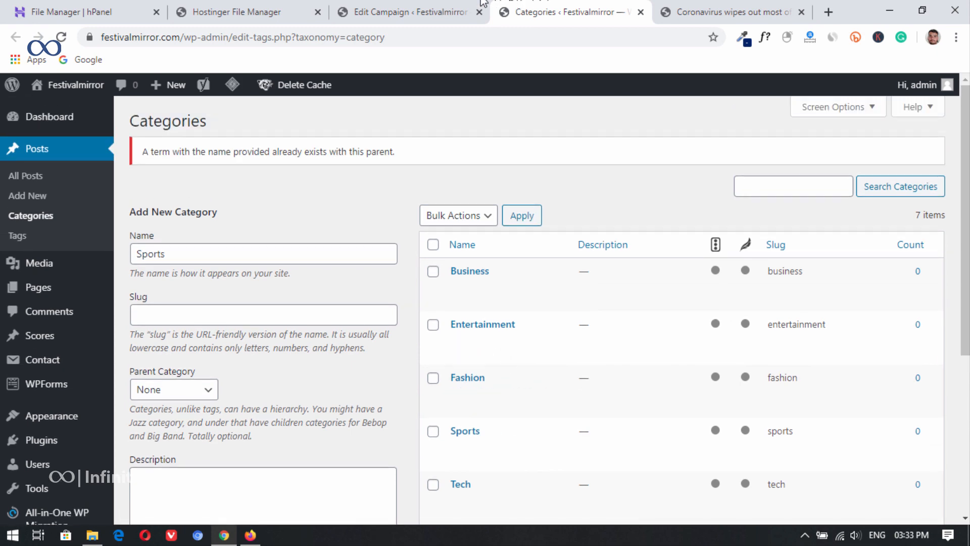
Step: Set the Sports campaign to post its articles to the Sports category
{"action": "left_click", "coordinate": [421, 7]}
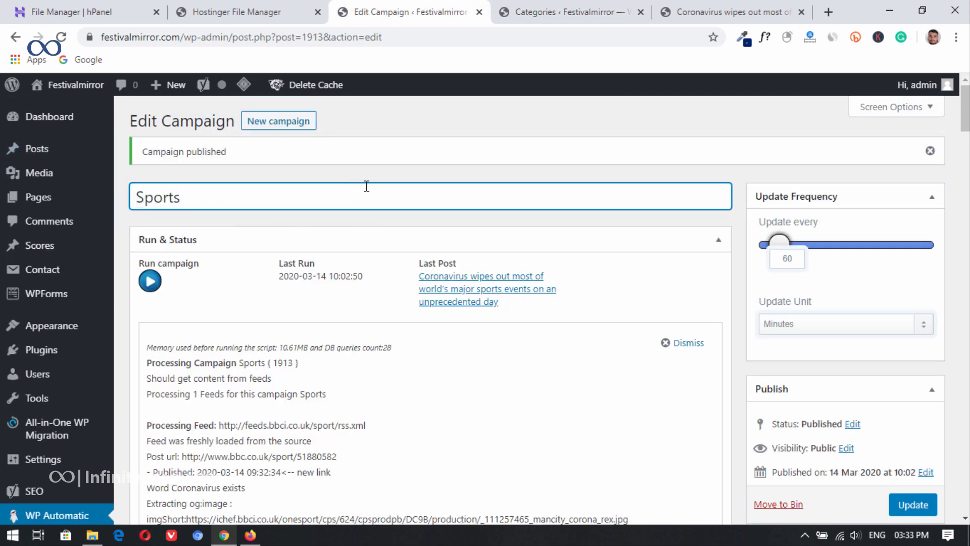
{"action": "scroll", "coordinate": [559, 303], "scroll_direction": "down", "scroll_amount": 15}
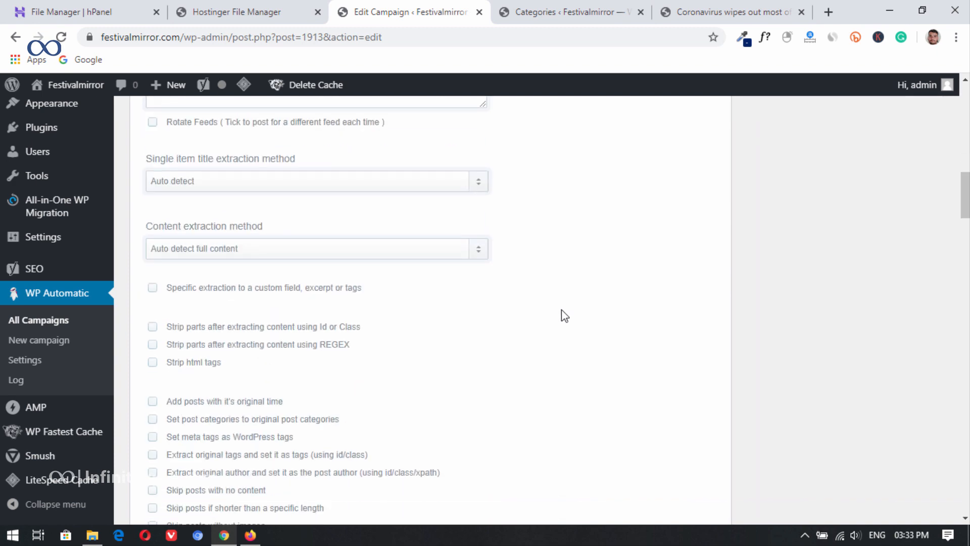
{"action": "scroll", "coordinate": [541, 338], "scroll_direction": "up", "scroll_amount": 3}
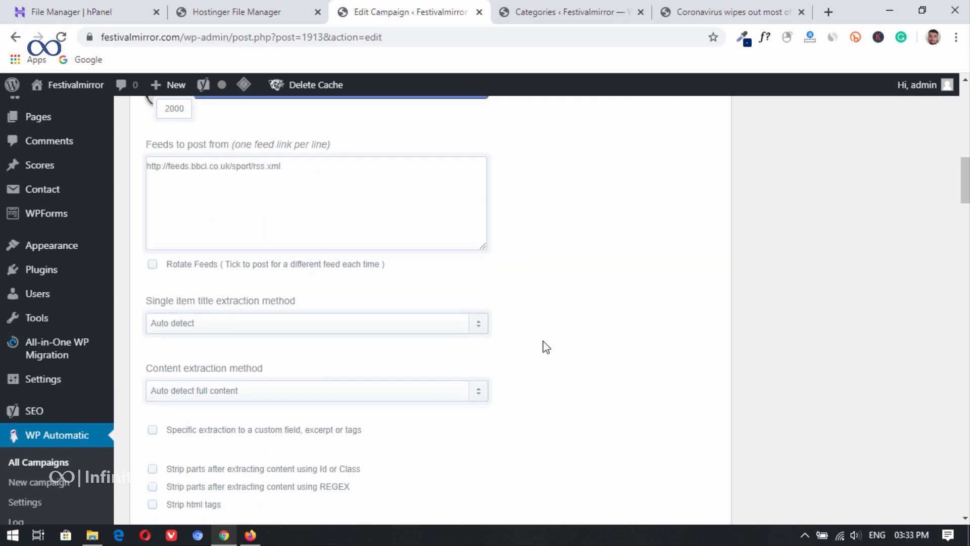
{"action": "scroll", "coordinate": [526, 323], "scroll_direction": "down", "scroll_amount": 10}
{"action": "scroll", "coordinate": [525, 316], "scroll_direction": "down", "scroll_amount": 3}
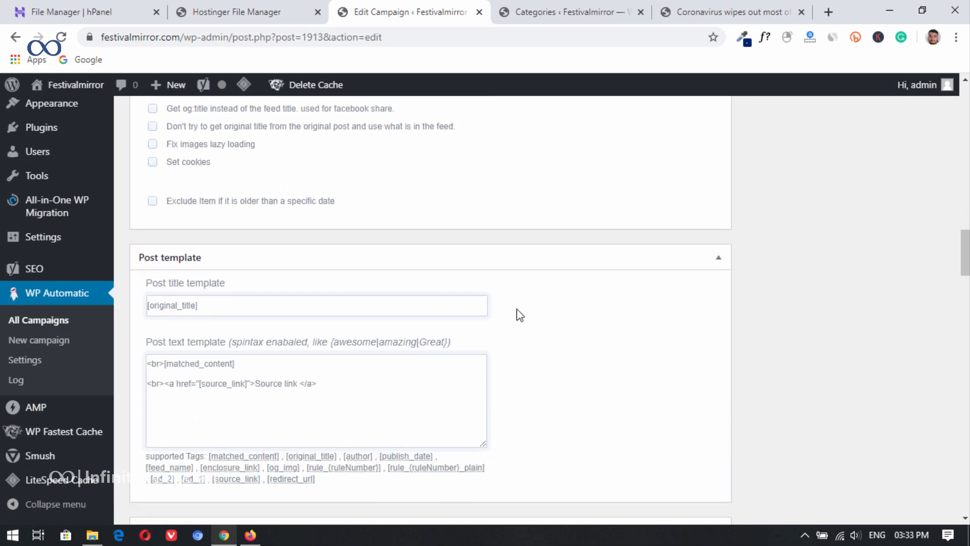
{"action": "scroll", "coordinate": [489, 311], "scroll_direction": "down", "scroll_amount": 7}
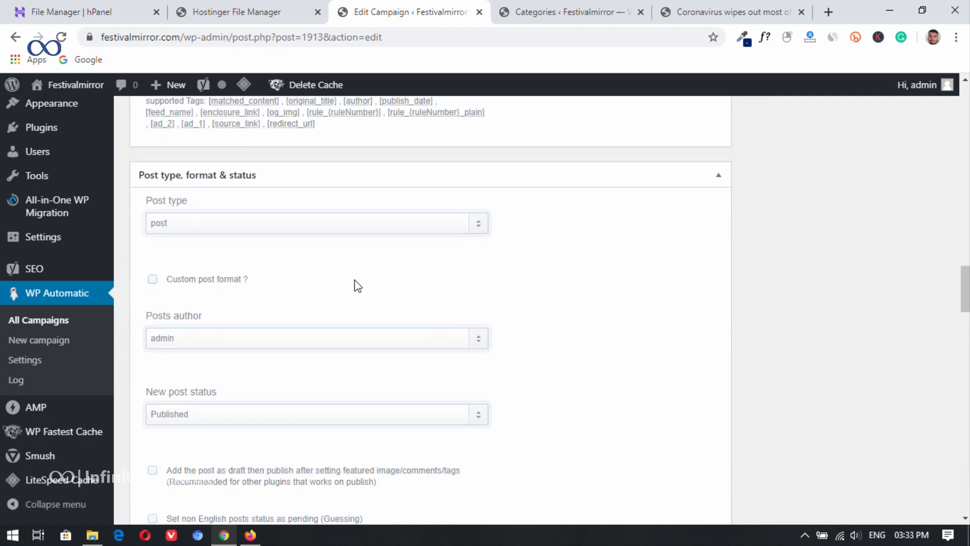
{"action": "scroll", "coordinate": [358, 286], "scroll_direction": "down", "scroll_amount": 4}
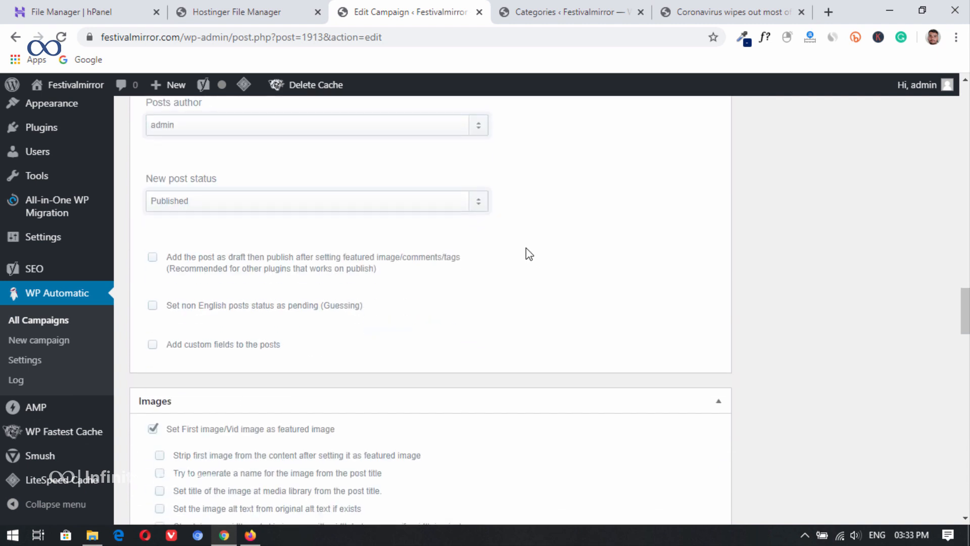
{"action": "scroll", "coordinate": [528, 254], "scroll_direction": "down", "scroll_amount": 9}
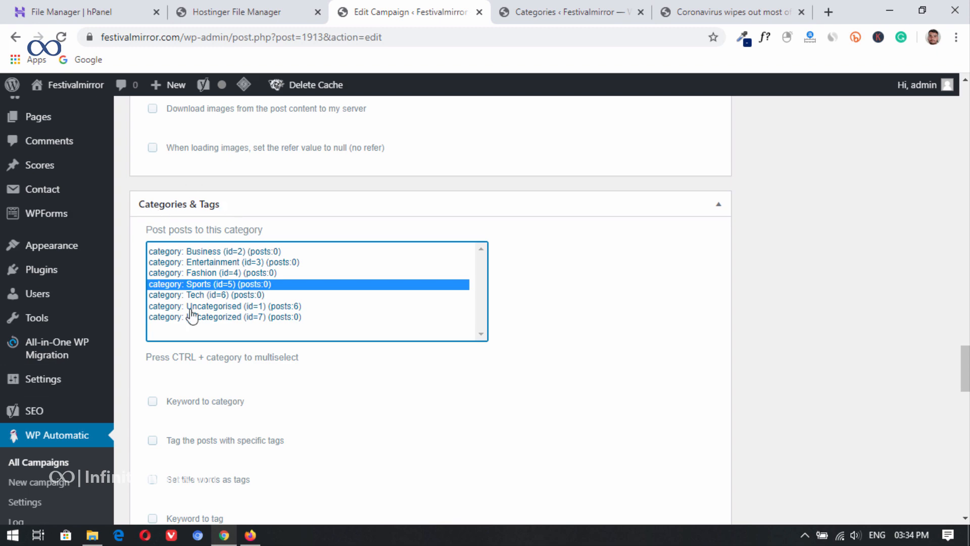
Step: Update the Sports campaign and run it again
{"action": "scroll", "coordinate": [346, 303], "scroll_direction": "down", "scroll_amount": 8}
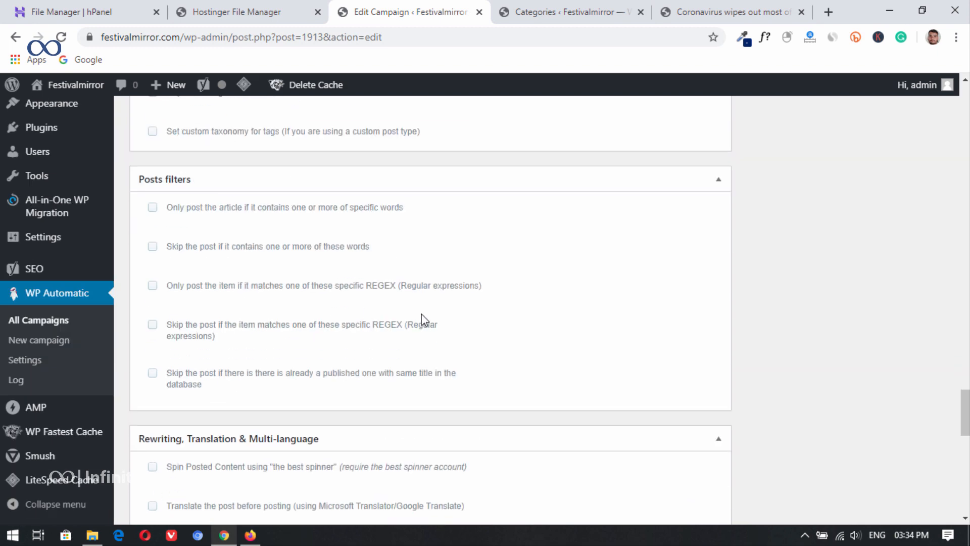
{"action": "left_click_drag", "start_coordinate": [966, 396], "coordinate": [966, 132]}
{"action": "left_click", "coordinate": [917, 199]}
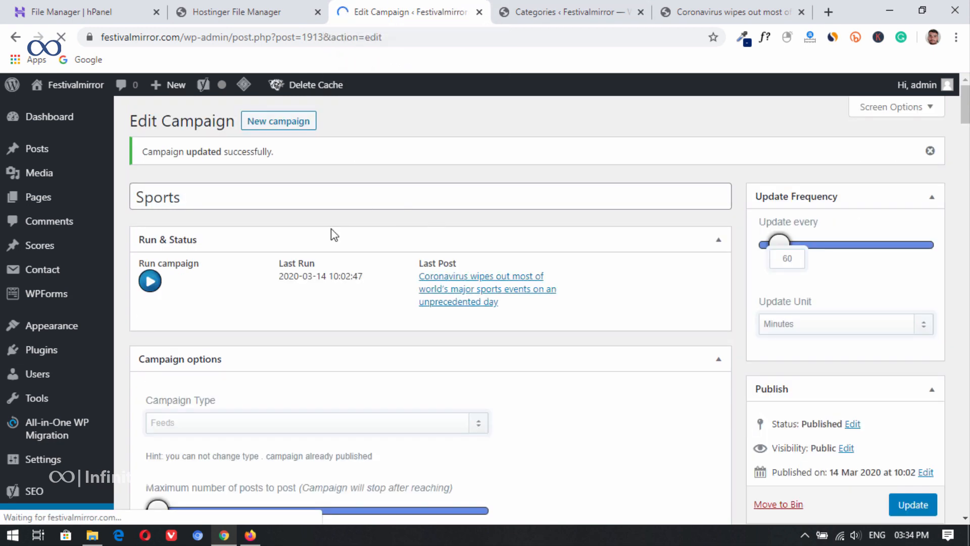
{"action": "left_click", "coordinate": [150, 281]}
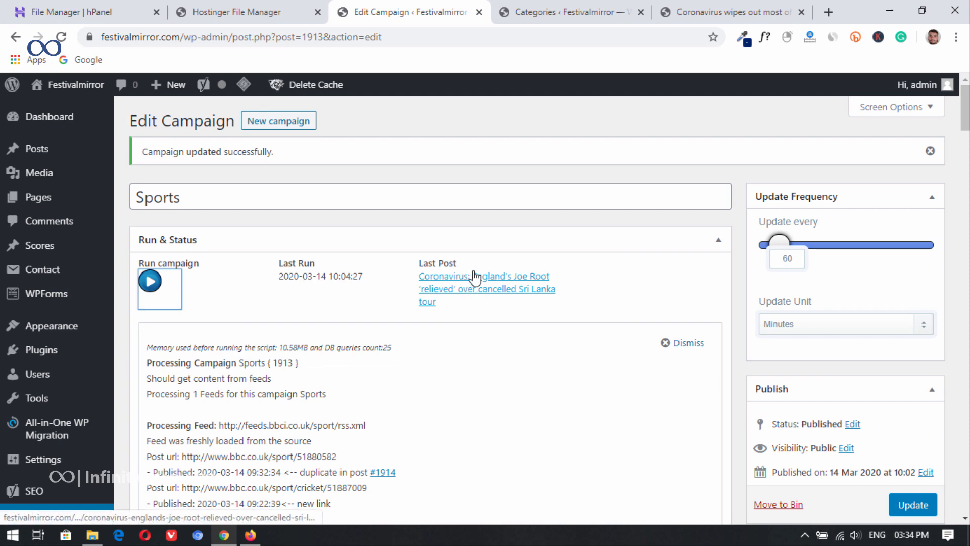
Step: Open the newly imported Joe Root post from the site's home page, examine its category and content, and return to the campaign
{"action": "left_click", "coordinate": [553, 10]}
{"action": "key", "text": "ctrl+Tab"}
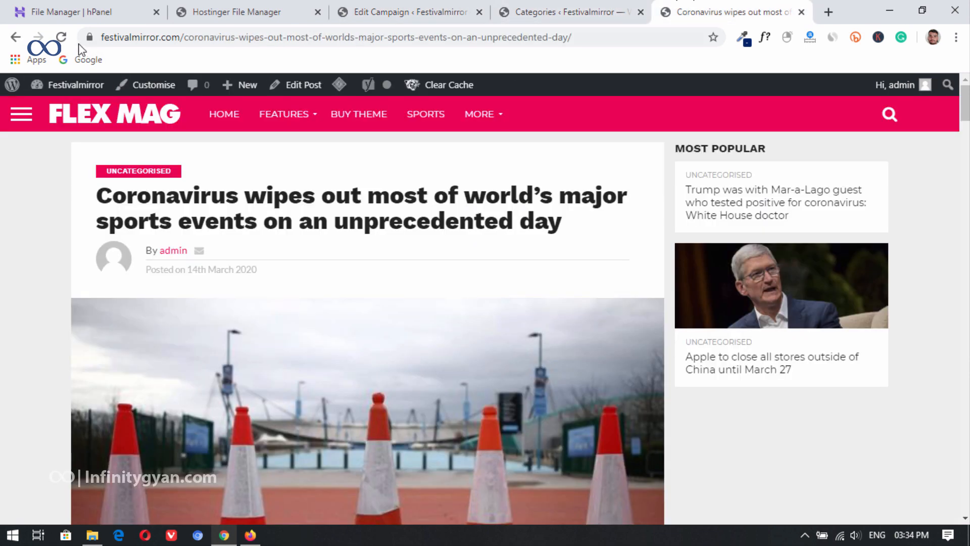
{"action": "left_click", "coordinate": [63, 38]}
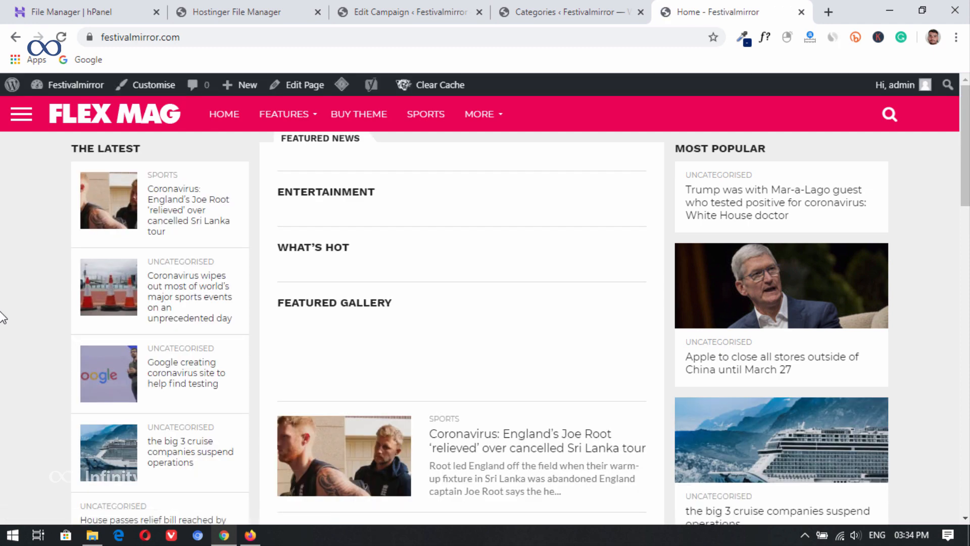
{"action": "left_click", "coordinate": [546, 449]}
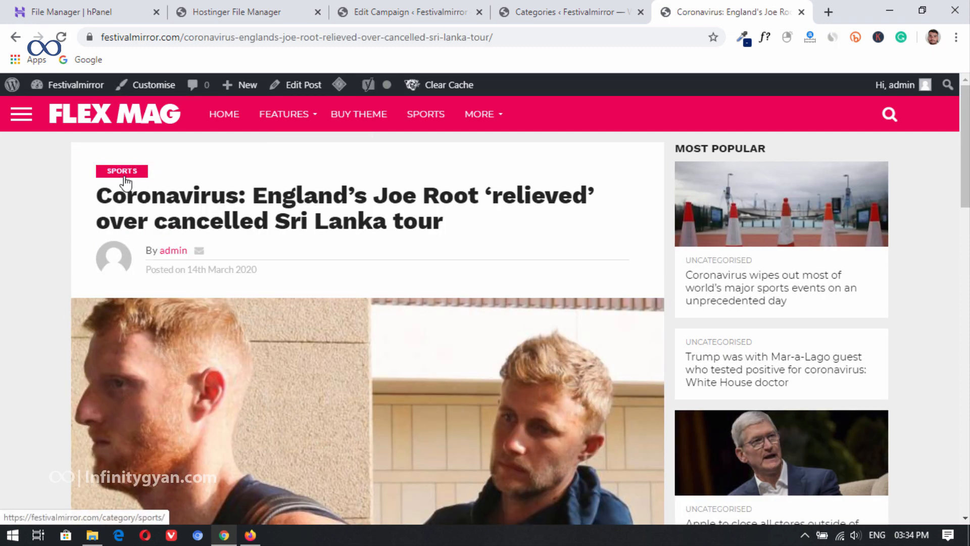
{"action": "scroll", "coordinate": [269, 277], "scroll_direction": "down", "scroll_amount": 5}
{"action": "scroll", "coordinate": [324, 349], "scroll_direction": "up", "scroll_amount": 3}
{"action": "scroll", "coordinate": [283, 359], "scroll_direction": "down", "scroll_amount": 15}
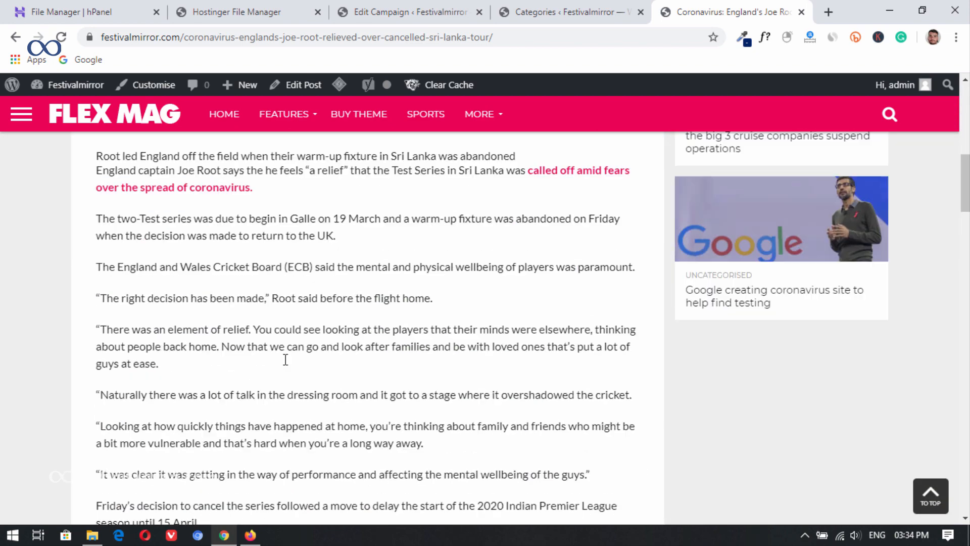
{"action": "scroll", "coordinate": [303, 360], "scroll_direction": "up", "scroll_amount": 10}
{"action": "scroll", "coordinate": [302, 360], "scroll_direction": "up", "scroll_amount": 6}
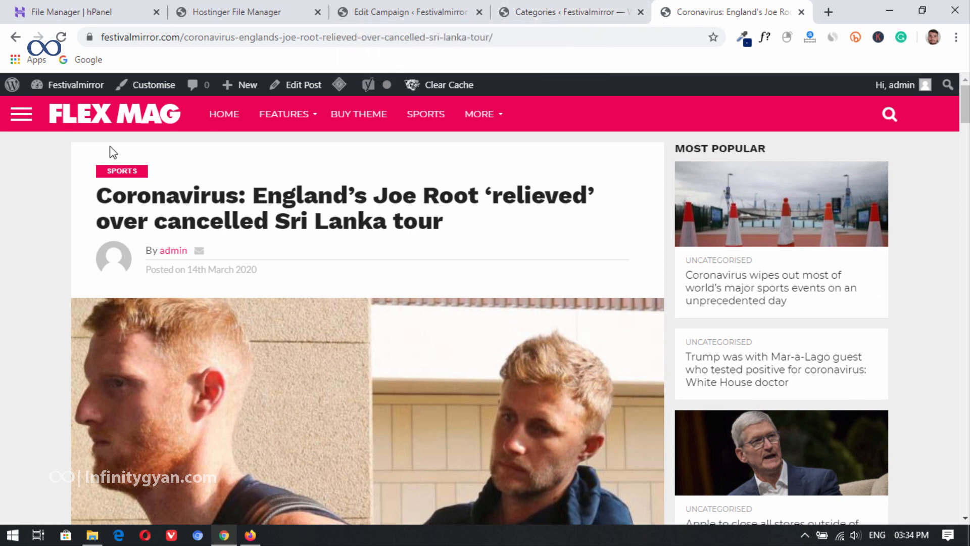
{"action": "left_click", "coordinate": [114, 128]}
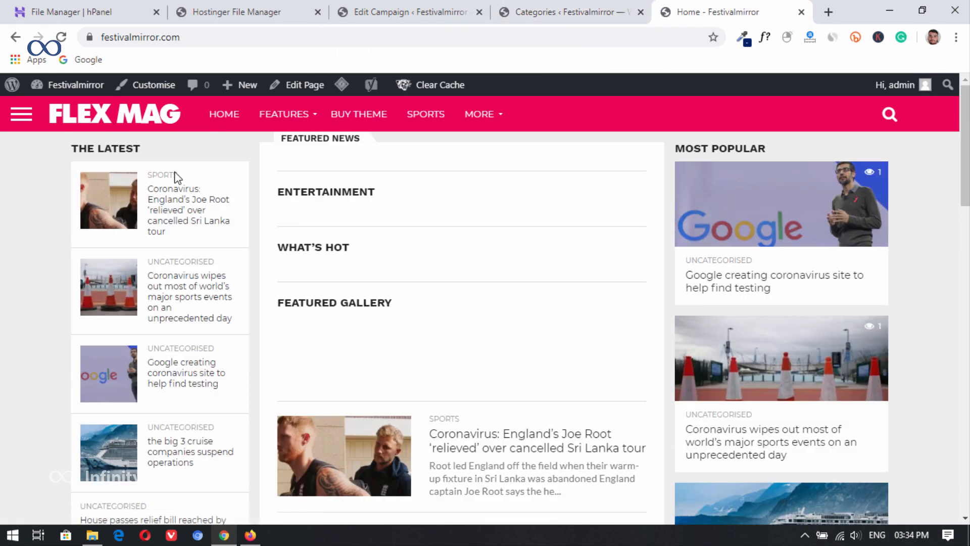
{"action": "left_click", "coordinate": [364, 9]}
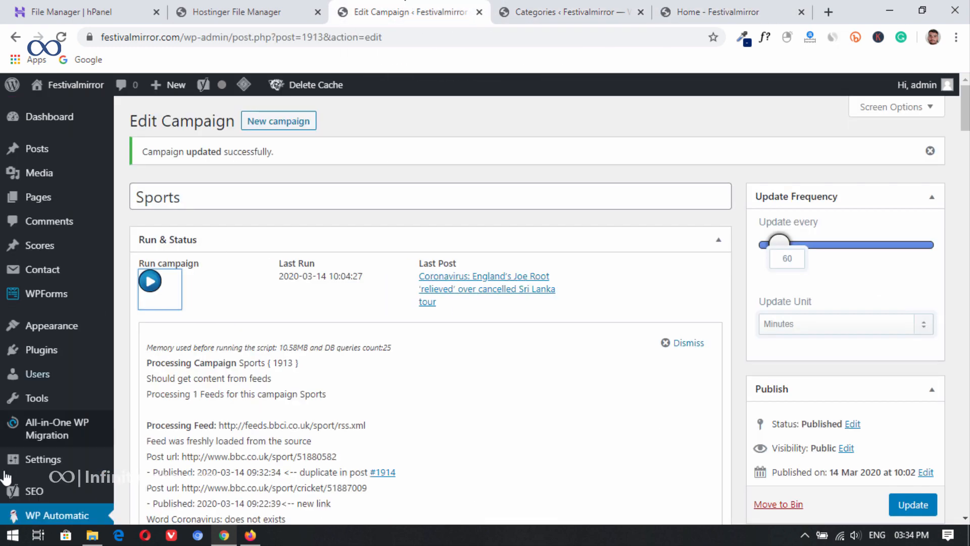
Step: Set the World News campaign to post its articles to the Business category and update the campaign
{"action": "scroll", "coordinate": [79, 384], "scroll_direction": "down", "scroll_amount": 7}
{"action": "left_click", "coordinate": [34, 327]}
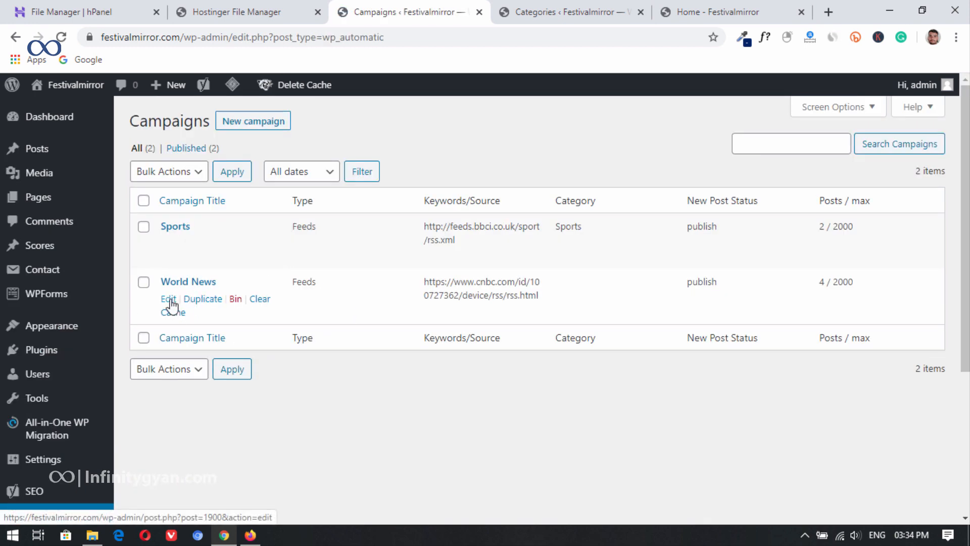
{"action": "left_click", "coordinate": [170, 299]}
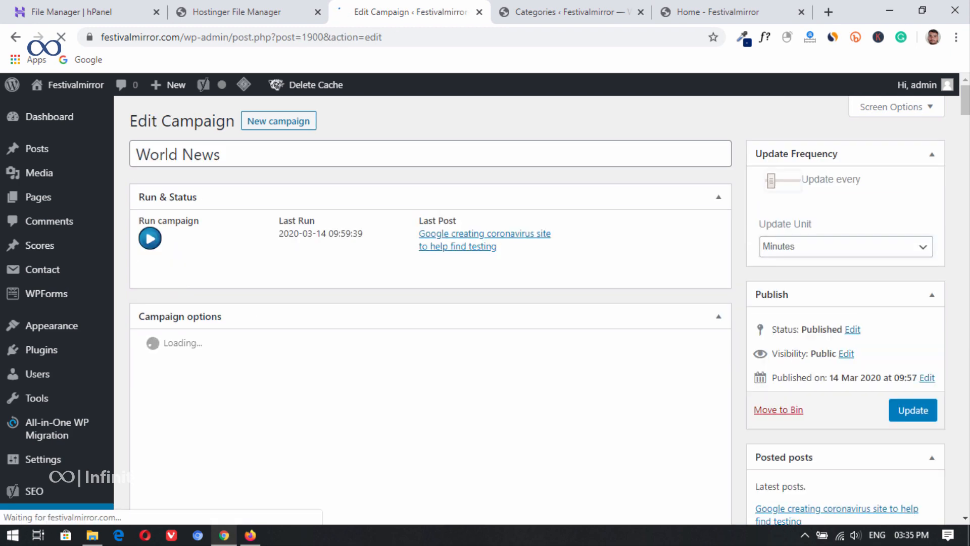
{"action": "scroll", "coordinate": [465, 396], "scroll_direction": "down", "scroll_amount": 15}
{"action": "scroll", "coordinate": [667, 344], "scroll_direction": "down", "scroll_amount": 12}
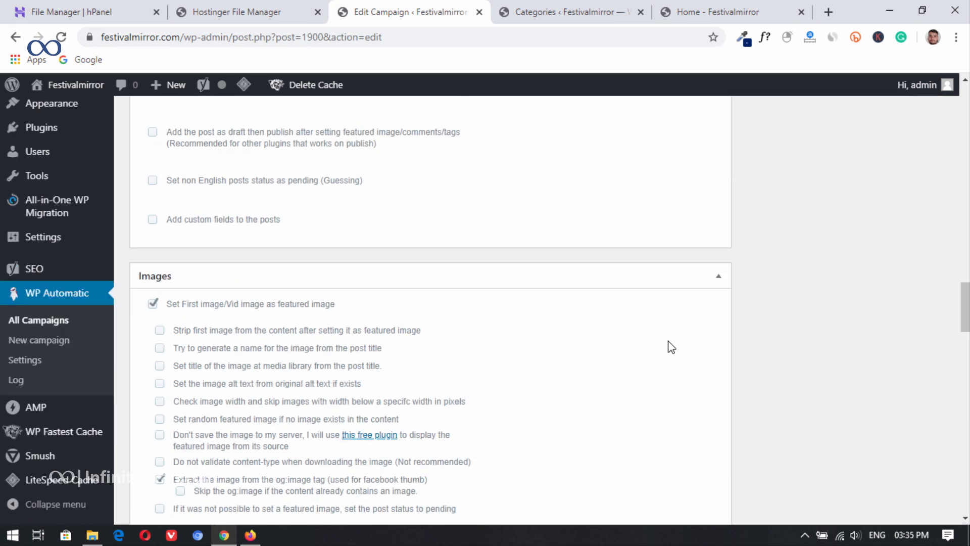
{"action": "scroll", "coordinate": [350, 310], "scroll_direction": "up", "scroll_amount": 1}
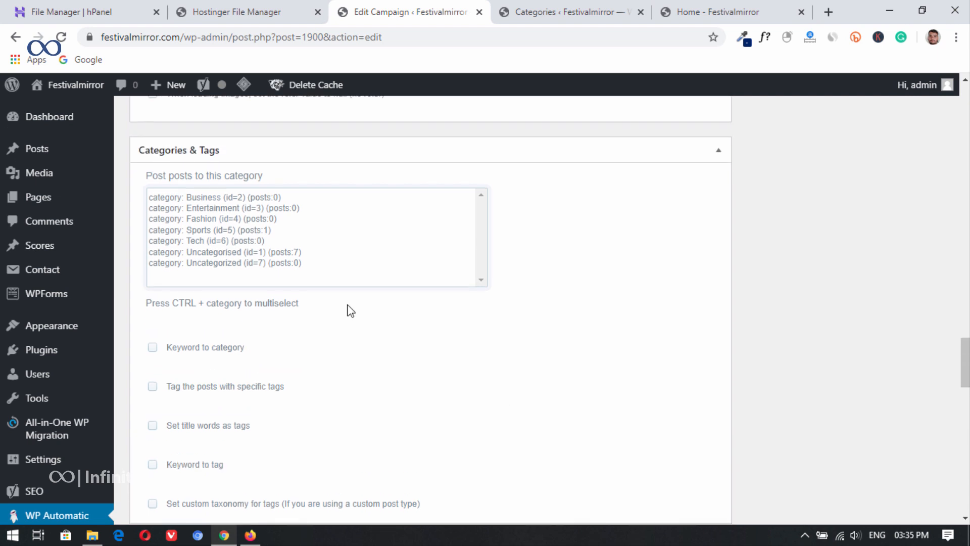
{"action": "left_click", "coordinate": [230, 199]}
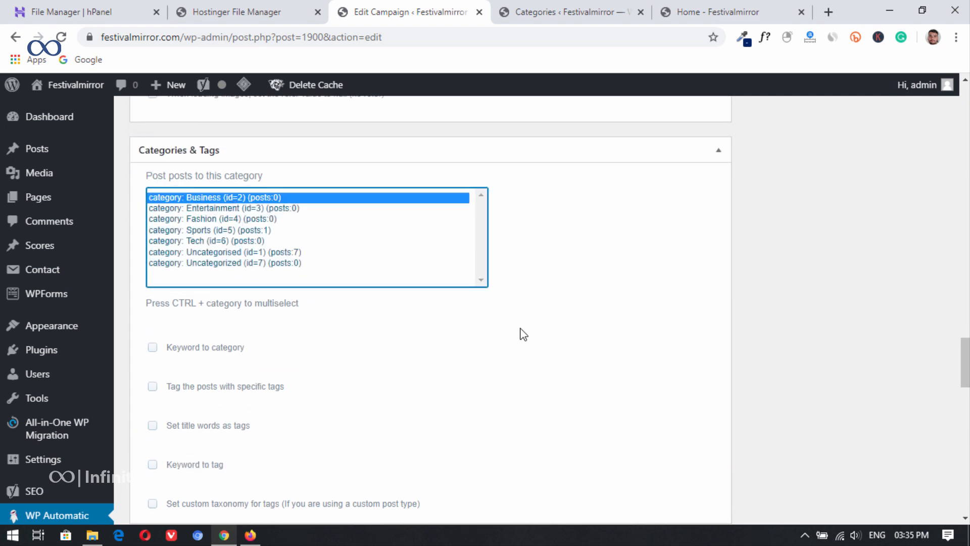
{"action": "left_click_drag", "start_coordinate": [965, 361], "coordinate": [965, 134]}
{"action": "left_click", "coordinate": [913, 244]}
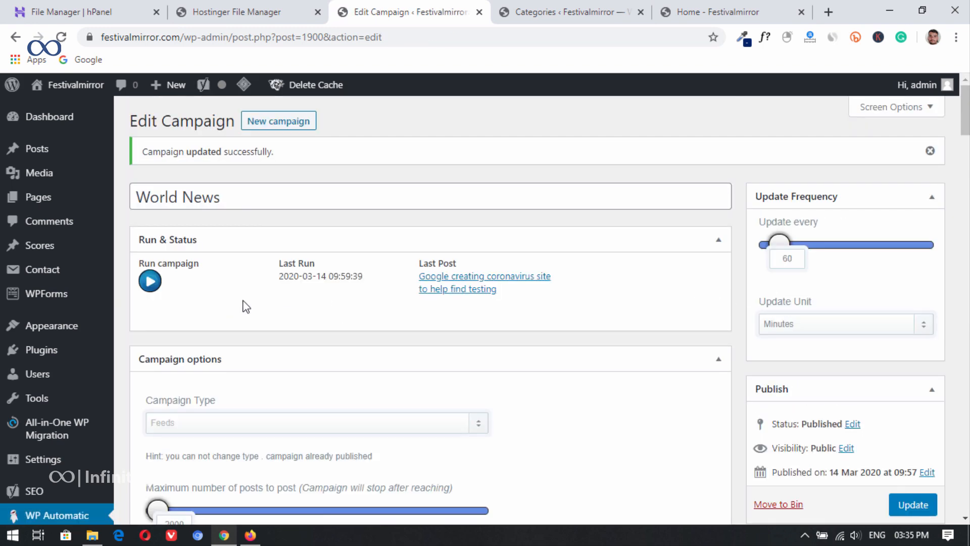
Step: Reload the site's home page to check the listed posts and return to the World News campaign
{"action": "left_click", "coordinate": [546, 7]}
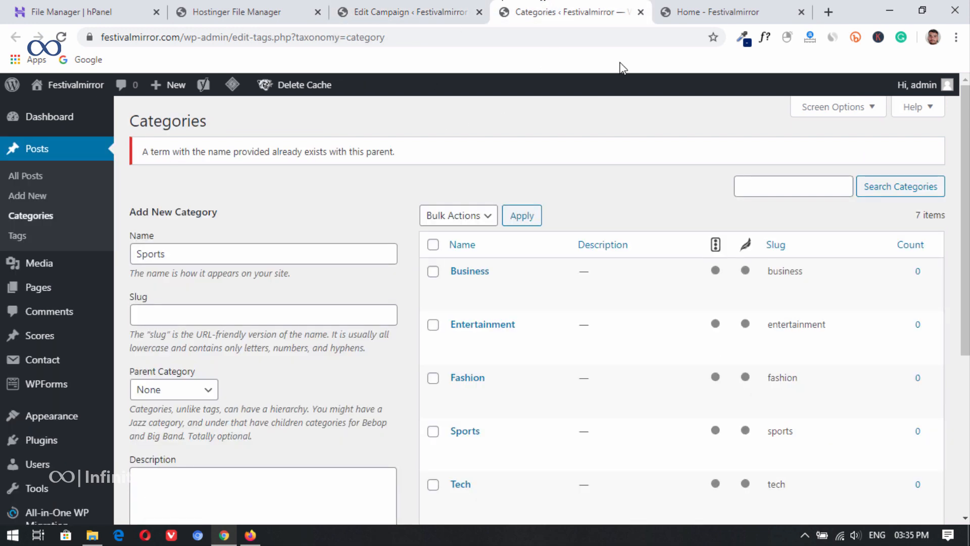
{"action": "left_click", "coordinate": [697, 11]}
{"action": "left_click", "coordinate": [61, 37]}
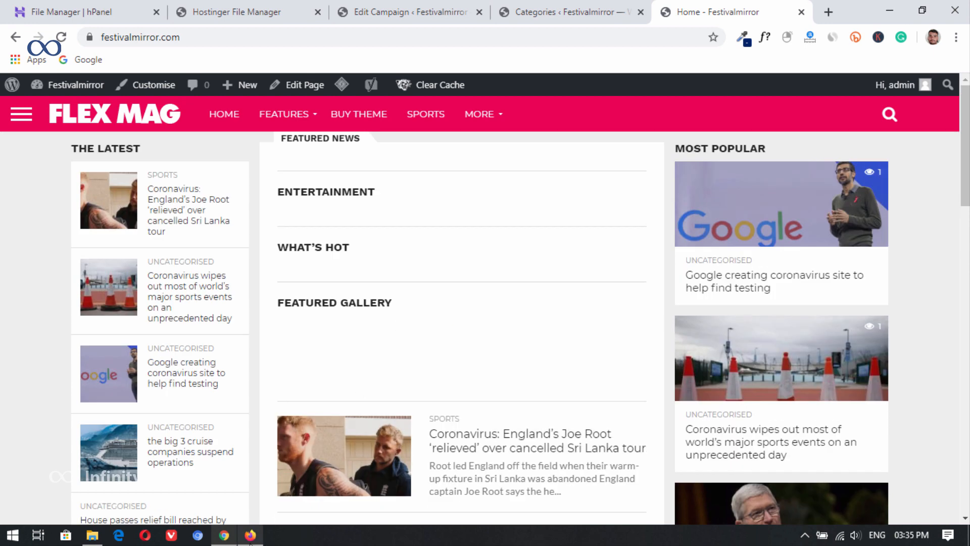
{"action": "left_click", "coordinate": [389, 12]}
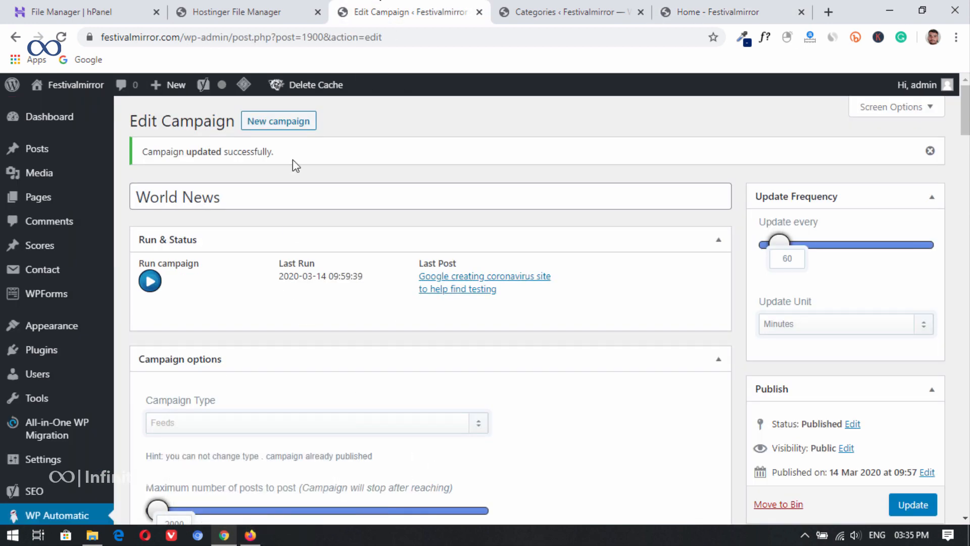
Step: Start a new campaign, and in Firefox copy the address of the Daily Express World News RSS feed listed on Feedspot
{"action": "left_click", "coordinate": [279, 121]}
{"action": "left_click", "coordinate": [250, 534]}
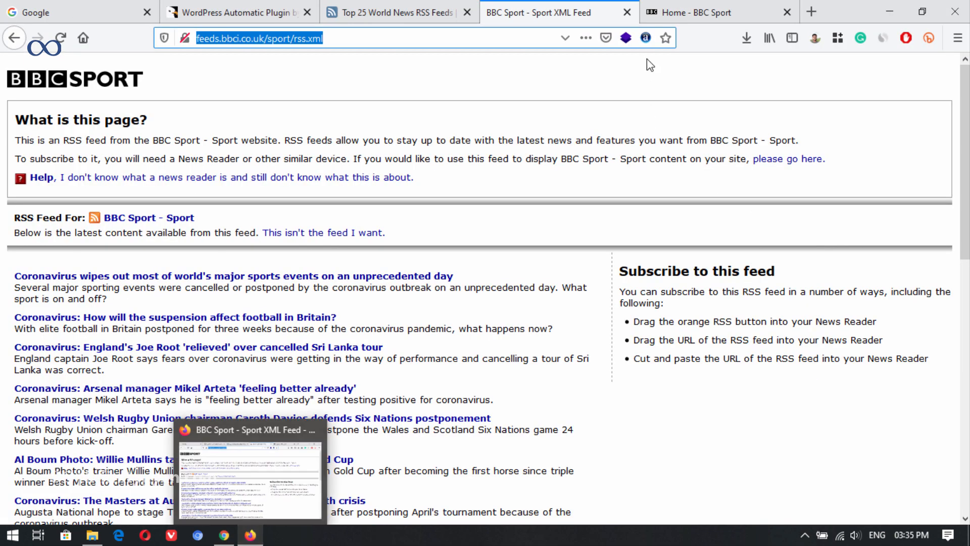
{"action": "key", "text": "ctrl+Tab"}
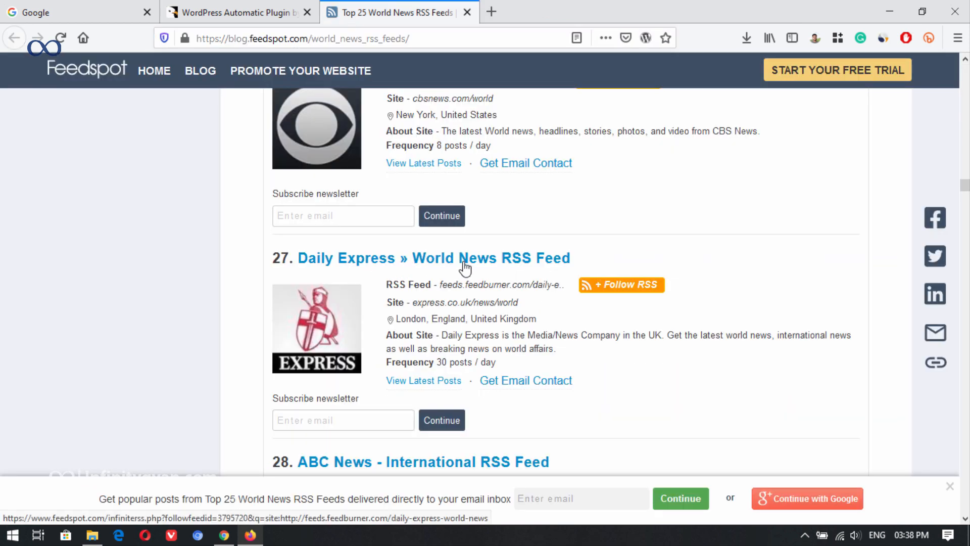
{"action": "left_click", "coordinate": [495, 289]}
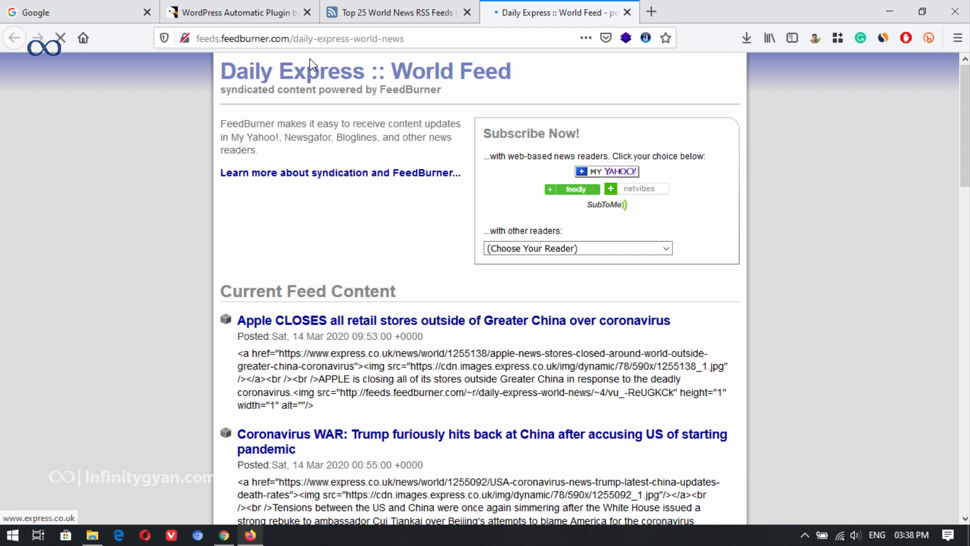
{"action": "left_click", "coordinate": [338, 36]}
{"action": "right_click", "coordinate": [339, 35]}
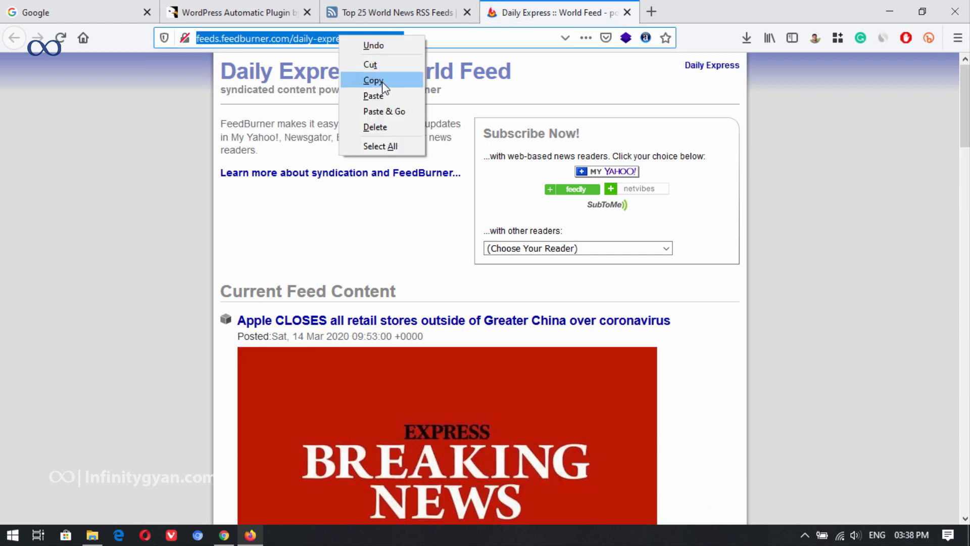
{"action": "left_click", "coordinate": [374, 81]}
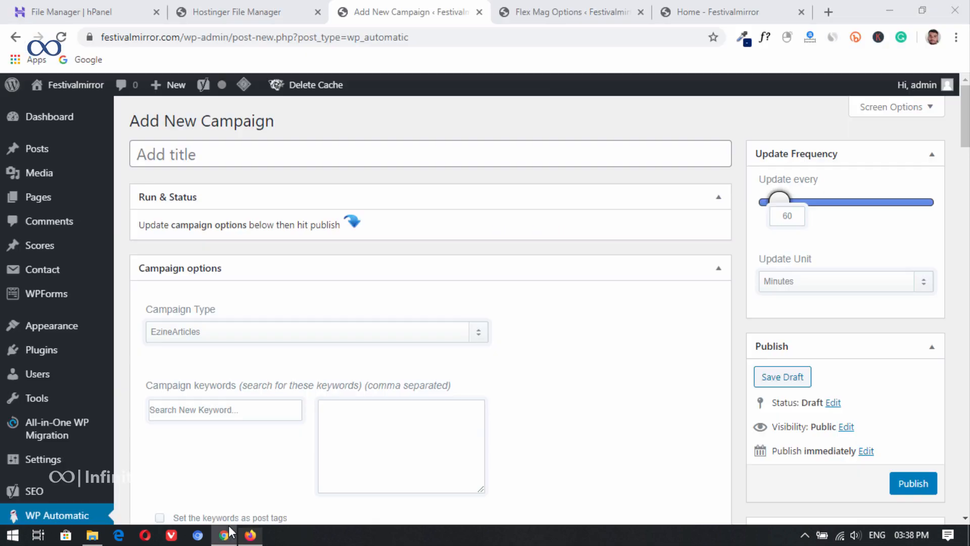
{"action": "left_click", "coordinate": [224, 535]}
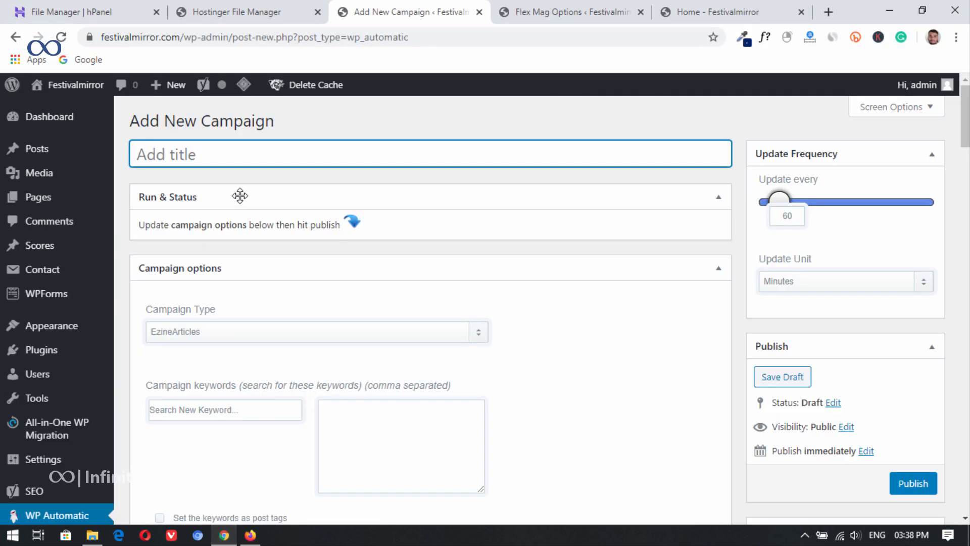
{"action": "type", "text": "News"}
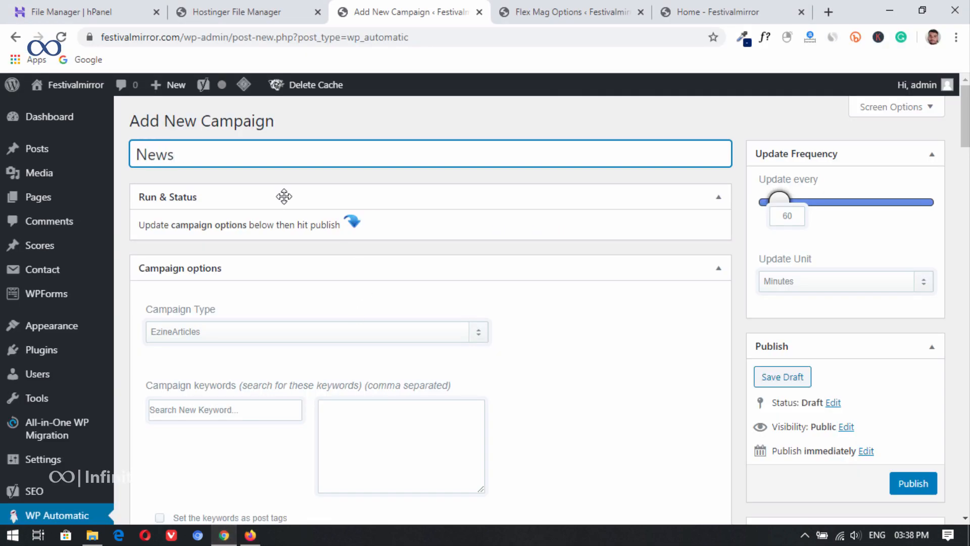
{"action": "scroll", "coordinate": [267, 205], "scroll_direction": "down", "scroll_amount": 3}
{"action": "left_click", "coordinate": [209, 194]}
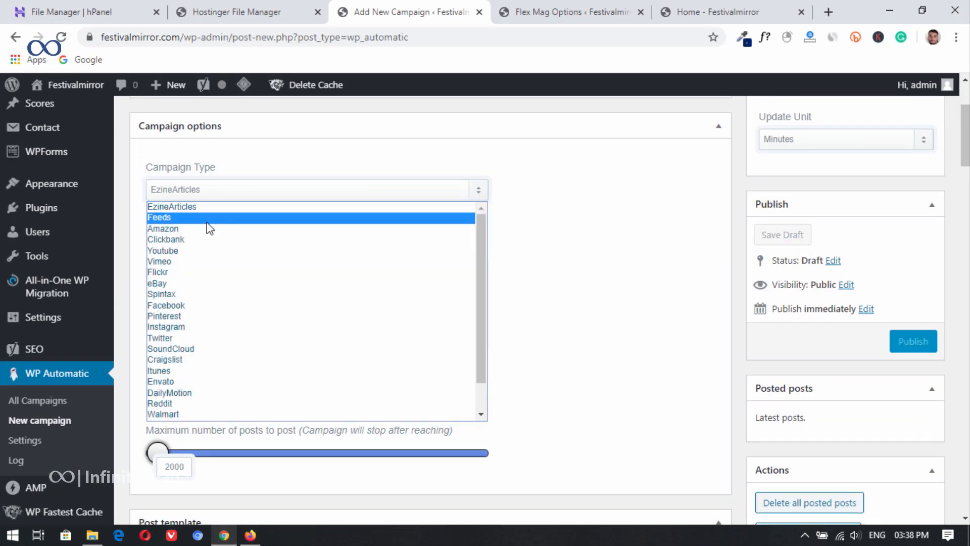
{"action": "left_click", "coordinate": [208, 218]}
{"action": "key", "text": "ctrl+v"}
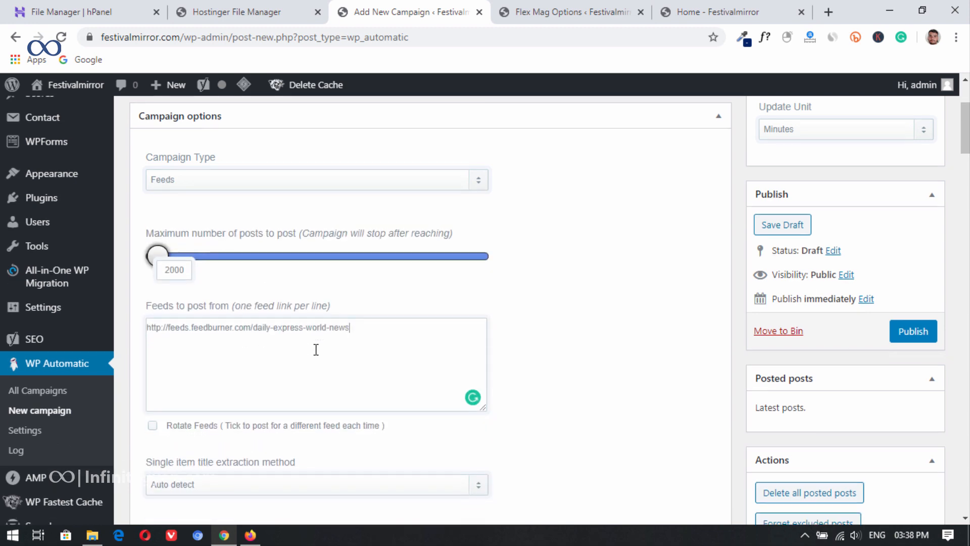
Step: Remove the [ad_1] and [ad_2] placeholders and the empty first line from the campaign's post text template
{"action": "scroll", "coordinate": [303, 343], "scroll_direction": "down", "scroll_amount": 15}
{"action": "scroll", "coordinate": [354, 328], "scroll_direction": "up", "scroll_amount": 6}
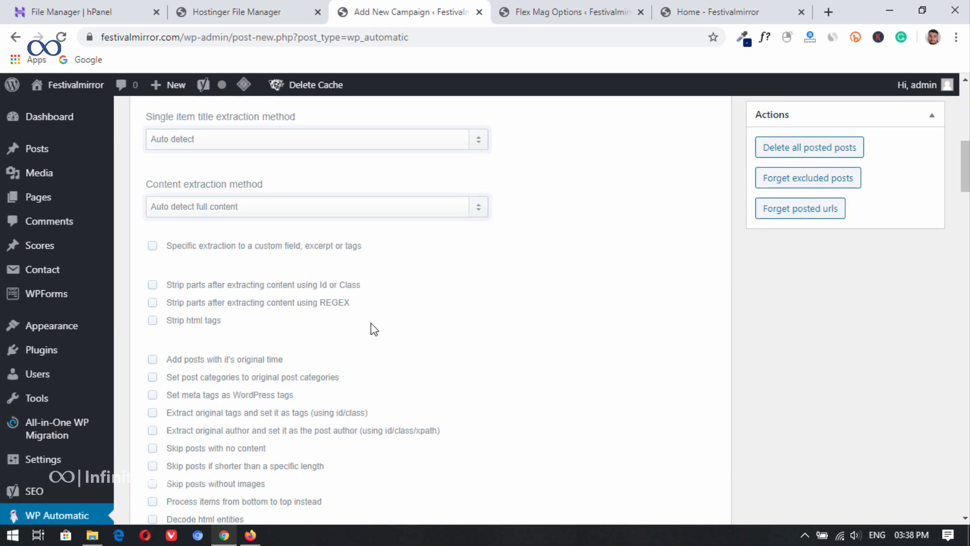
{"action": "scroll", "coordinate": [355, 325], "scroll_direction": "down", "scroll_amount": 14}
{"action": "scroll", "coordinate": [224, 162], "scroll_direction": "up", "scroll_amount": 1}
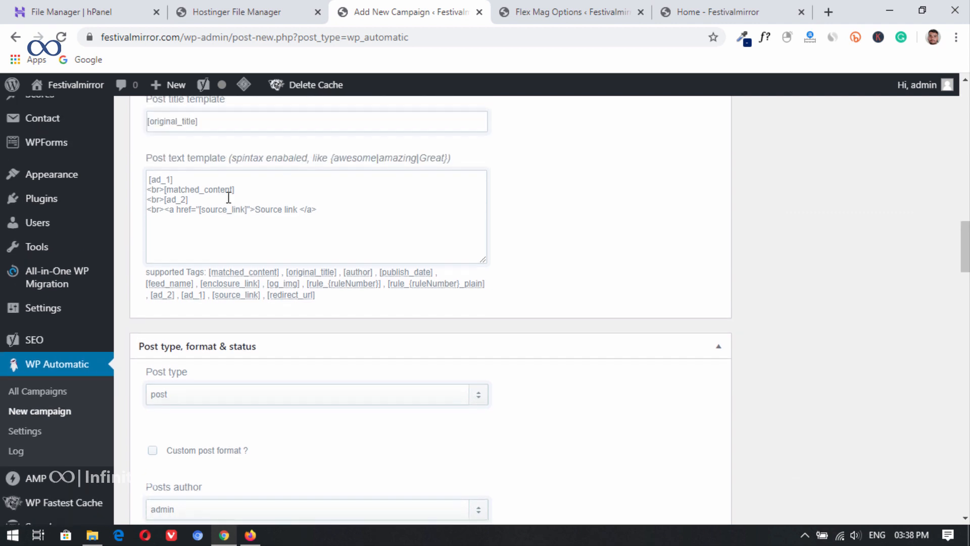
{"action": "left_click_drag", "start_coordinate": [179, 182], "coordinate": [144, 182]}
{"action": "key", "text": "BackSpace"}
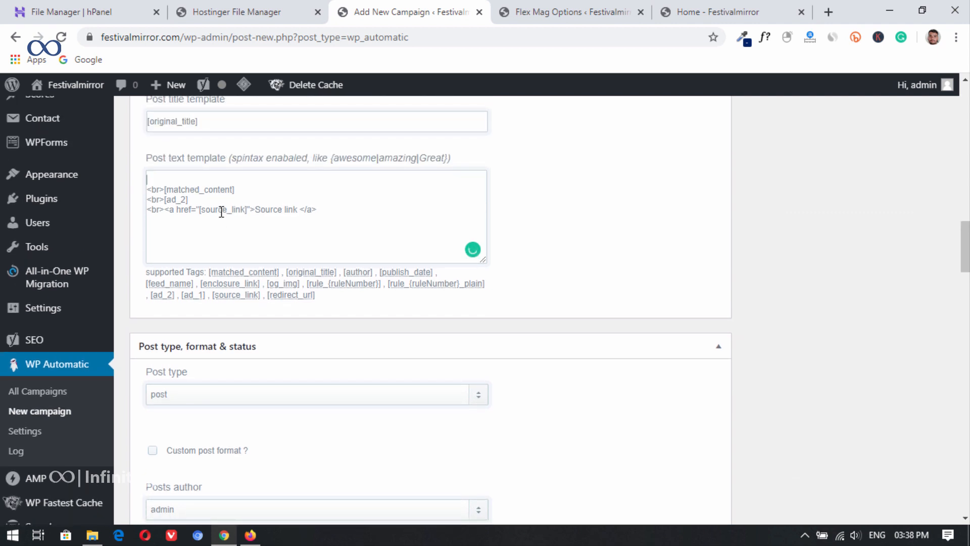
{"action": "left_click", "coordinate": [140, 204], "text": "shift"}
{"action": "key", "text": "BackSpace"}
{"action": "left_click", "coordinate": [150, 190]}
{"action": "key", "text": "BackSpace"}
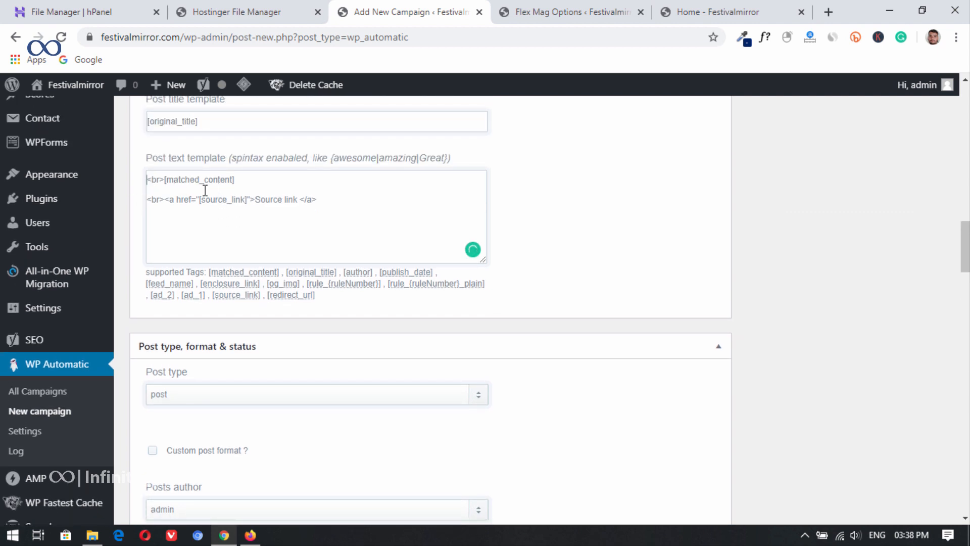
Step: Assign the News campaign's posts to the Tech category and publish the campaign
{"action": "scroll", "coordinate": [387, 262], "scroll_direction": "down", "scroll_amount": 18}
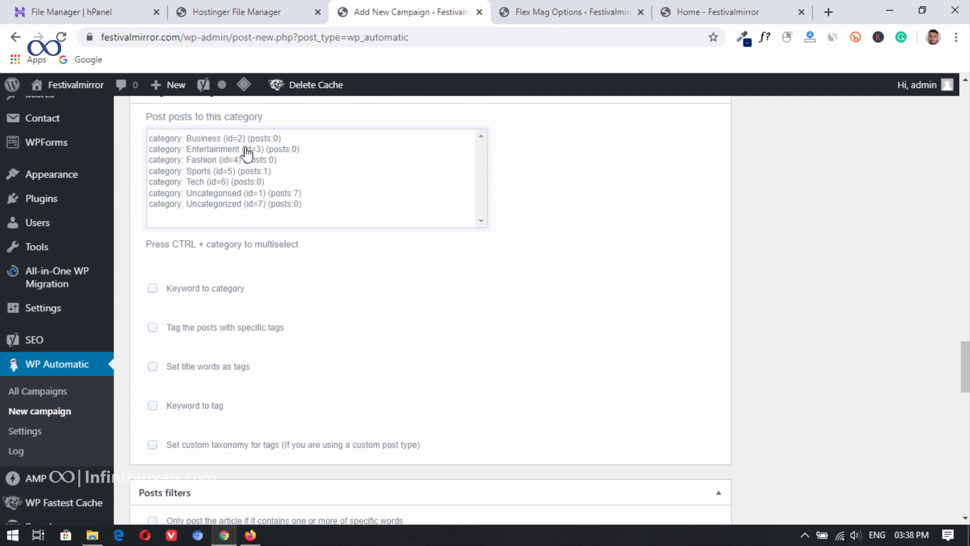
{"action": "left_click", "coordinate": [235, 183]}
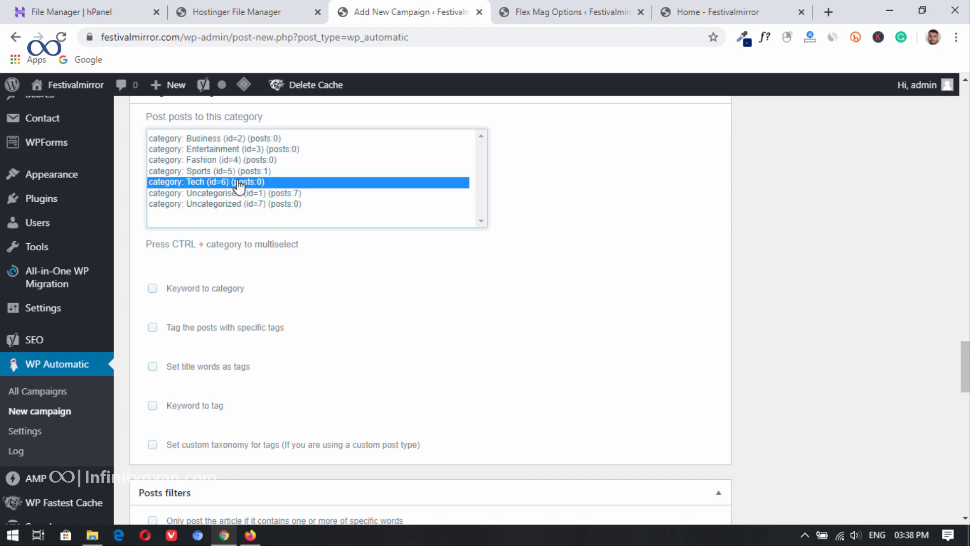
{"action": "scroll", "coordinate": [840, 249], "scroll_direction": "up", "scroll_amount": 18}
{"action": "scroll", "coordinate": [842, 249], "scroll_direction": "up", "scroll_amount": 15}
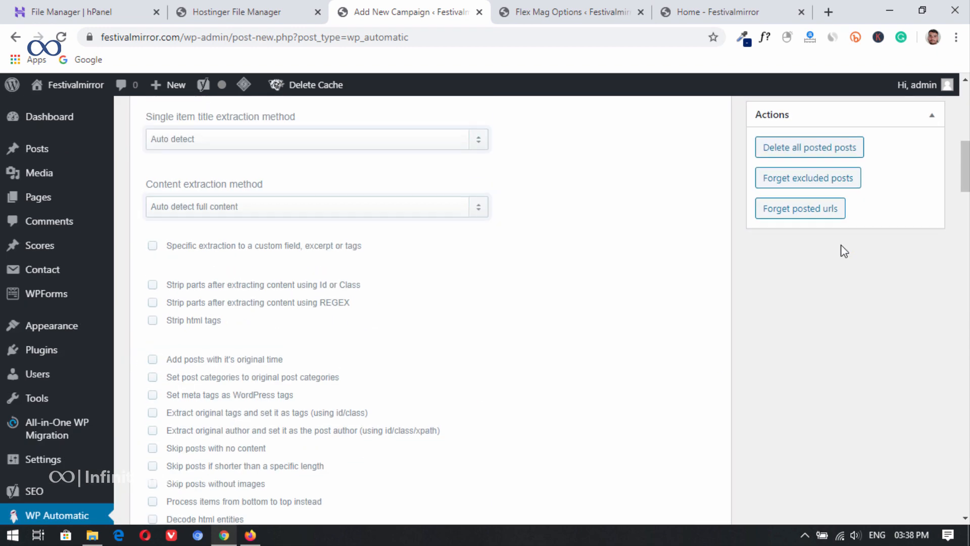
{"action": "left_click", "coordinate": [912, 412]}
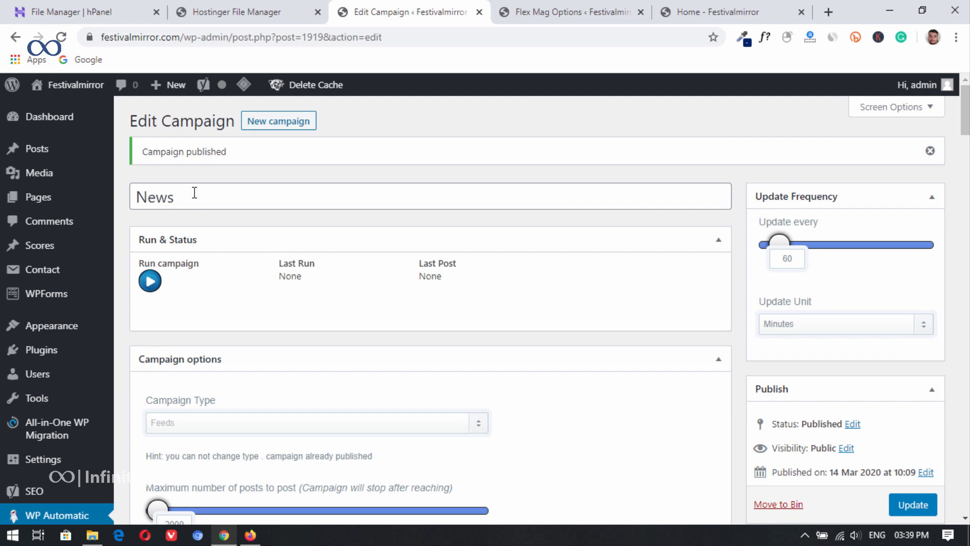
Step: Run the News campaign and open the newly imported Apple retail stores post from the reloaded home page
{"action": "left_click", "coordinate": [163, 284]}
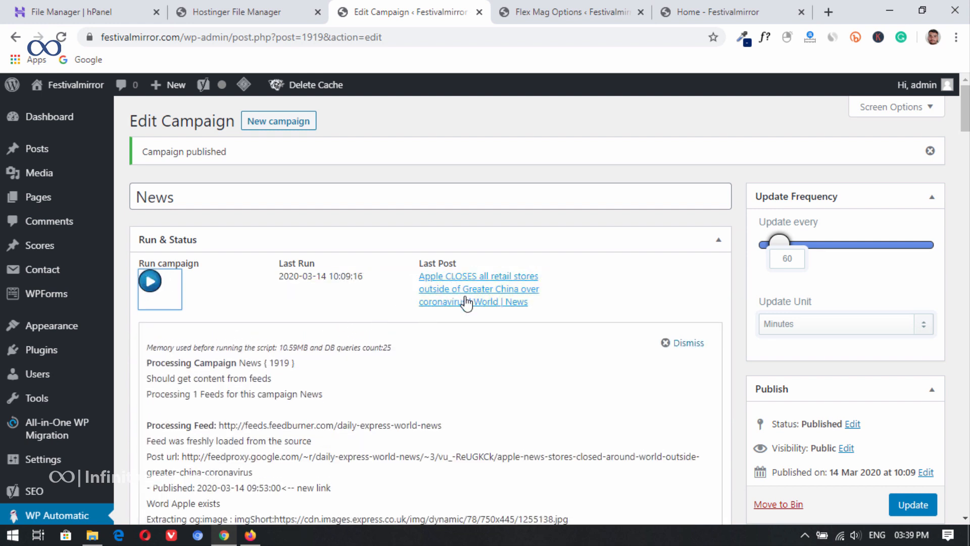
{"action": "left_click", "coordinate": [581, 12]}
{"action": "left_click", "coordinate": [714, 12]}
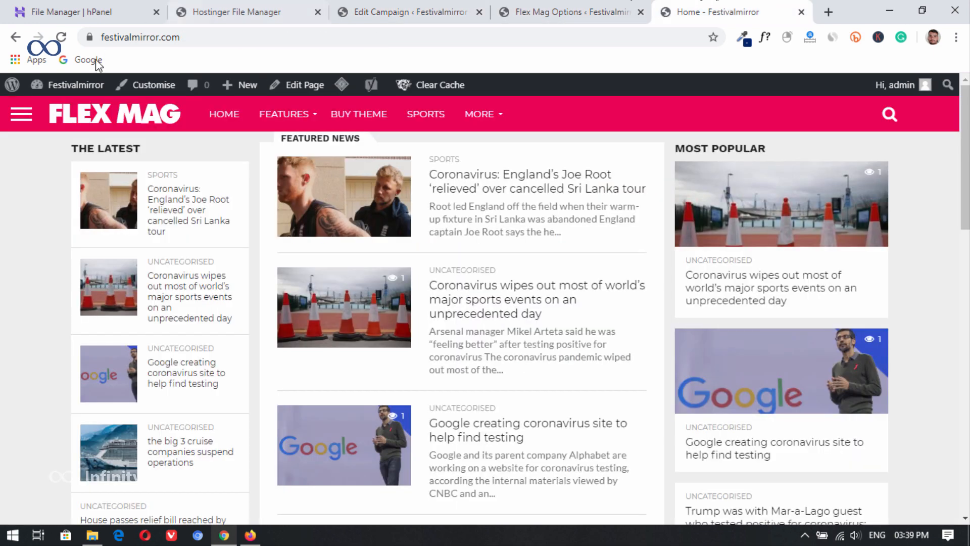
{"action": "left_click", "coordinate": [61, 37]}
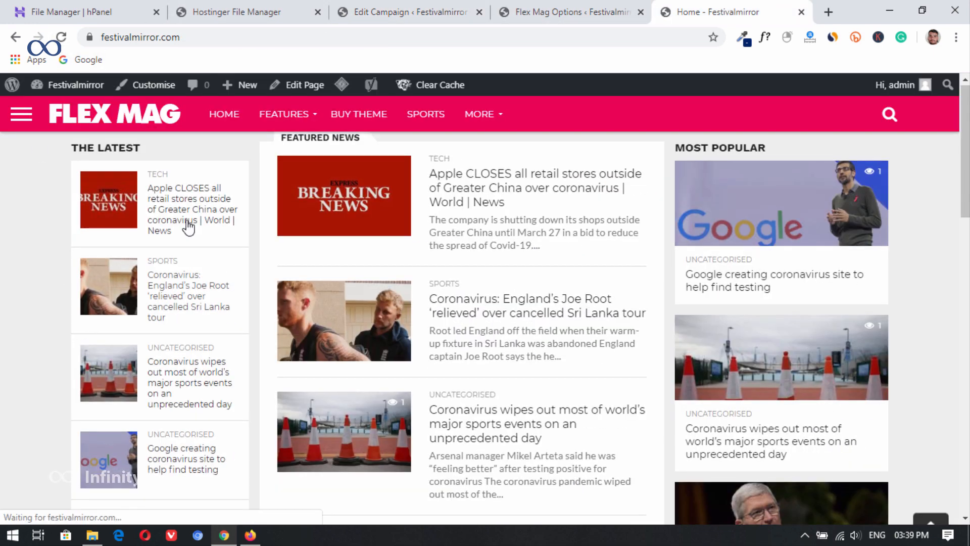
{"action": "left_click", "coordinate": [507, 189]}
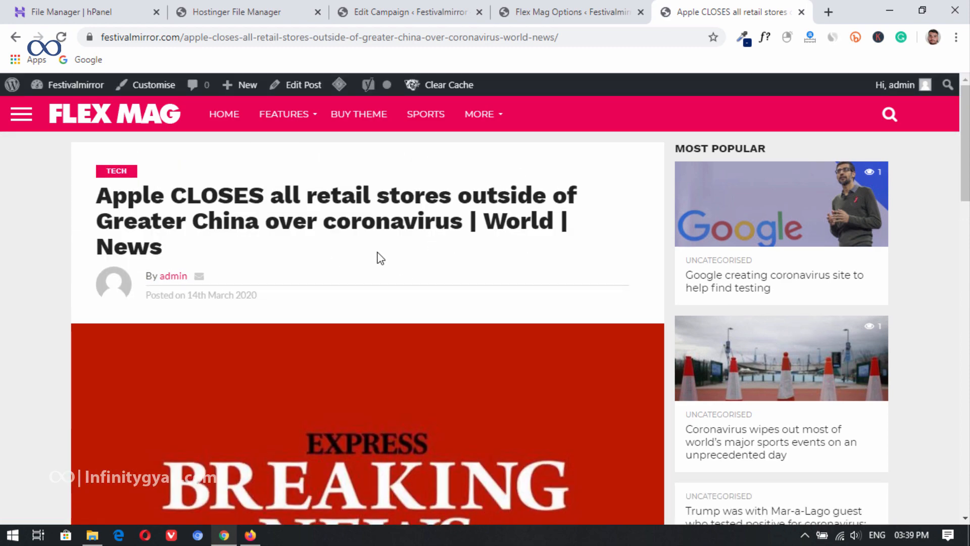
Step: Examine the Apple post's content and source link, and go through the home page to the Flex Mag theme options
{"action": "scroll", "coordinate": [345, 258], "scroll_direction": "down", "scroll_amount": 4}
{"action": "scroll", "coordinate": [314, 251], "scroll_direction": "up", "scroll_amount": 4}
{"action": "scroll", "coordinate": [314, 251], "scroll_direction": "down", "scroll_amount": 6}
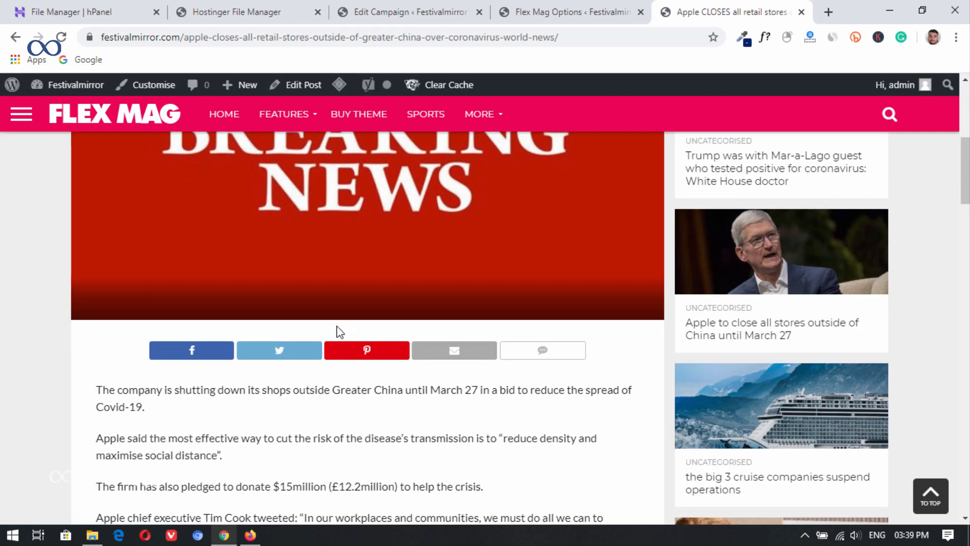
{"action": "scroll", "coordinate": [338, 331], "scroll_direction": "up", "scroll_amount": 6}
{"action": "scroll", "coordinate": [406, 261], "scroll_direction": "down", "scroll_amount": 15}
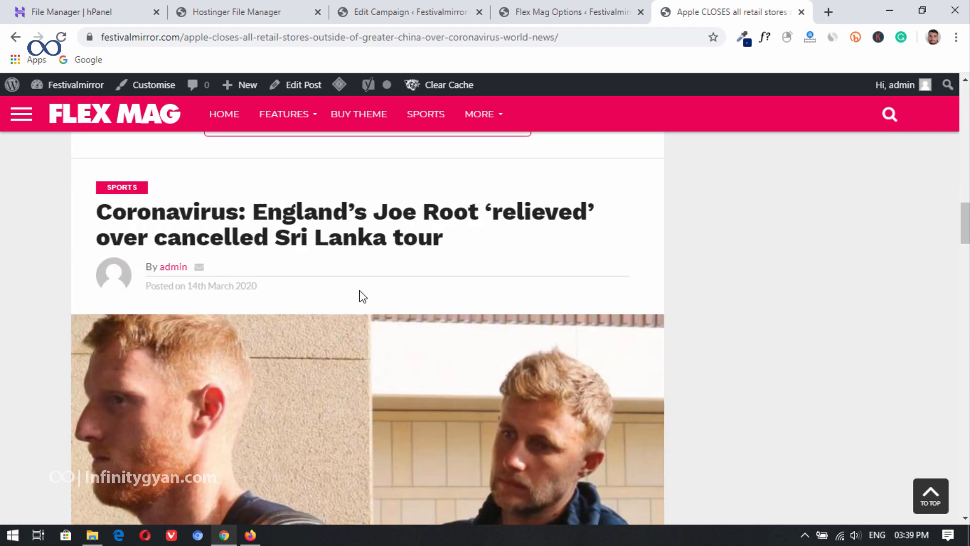
{"action": "scroll", "coordinate": [362, 294], "scroll_direction": "up", "scroll_amount": 5}
{"action": "scroll", "coordinate": [335, 283], "scroll_direction": "down", "scroll_amount": 6}
{"action": "scroll", "coordinate": [742, 356], "scroll_direction": "up", "scroll_amount": 16}
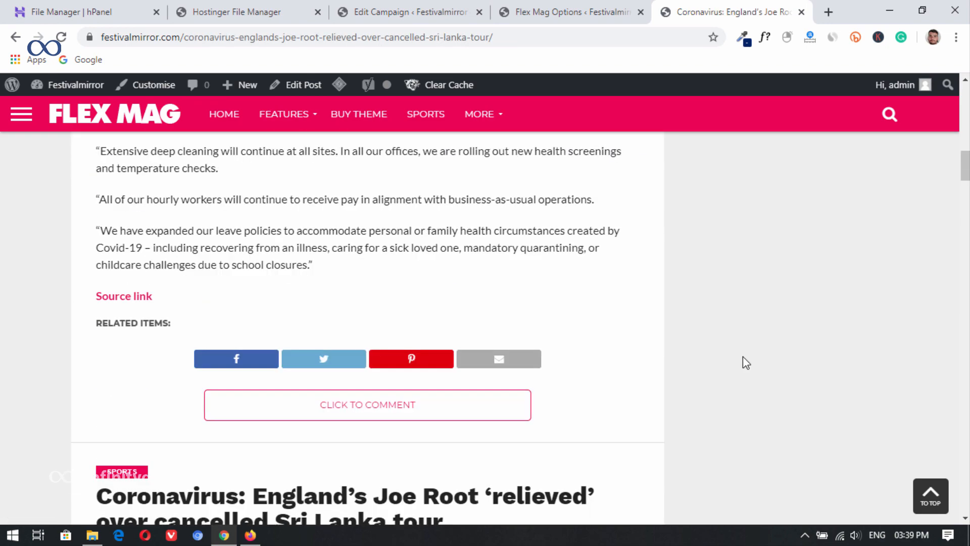
{"action": "left_click", "coordinate": [120, 114]}
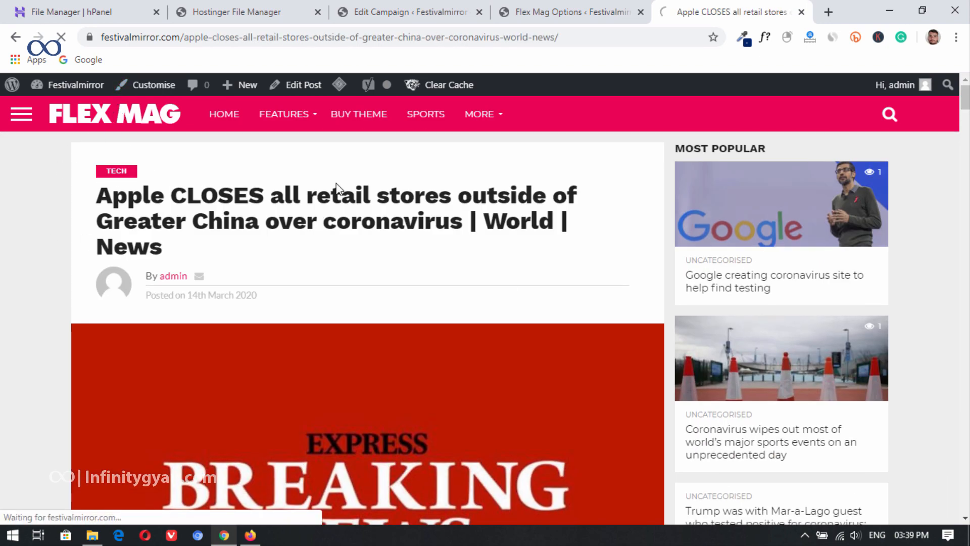
{"action": "left_click", "coordinate": [571, 11]}
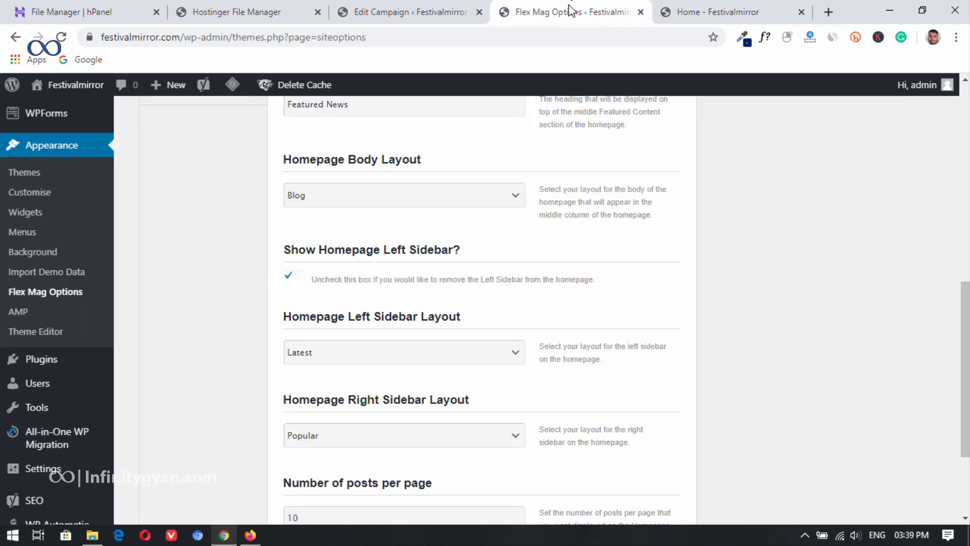
Step: Set the News campaign's update frequency to every 1 minute and save the campaign
{"action": "left_click", "coordinate": [477, 9]}
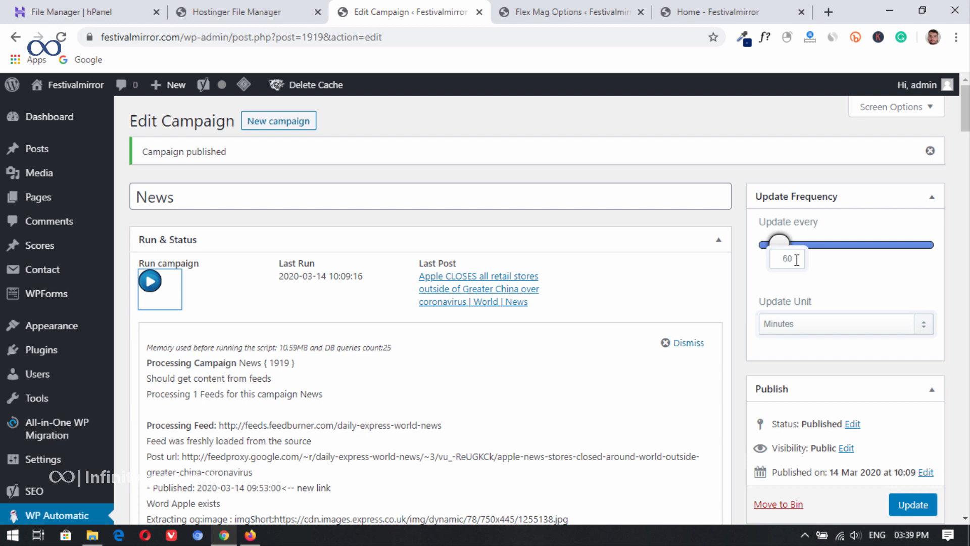
{"action": "left_click", "coordinate": [811, 333]}
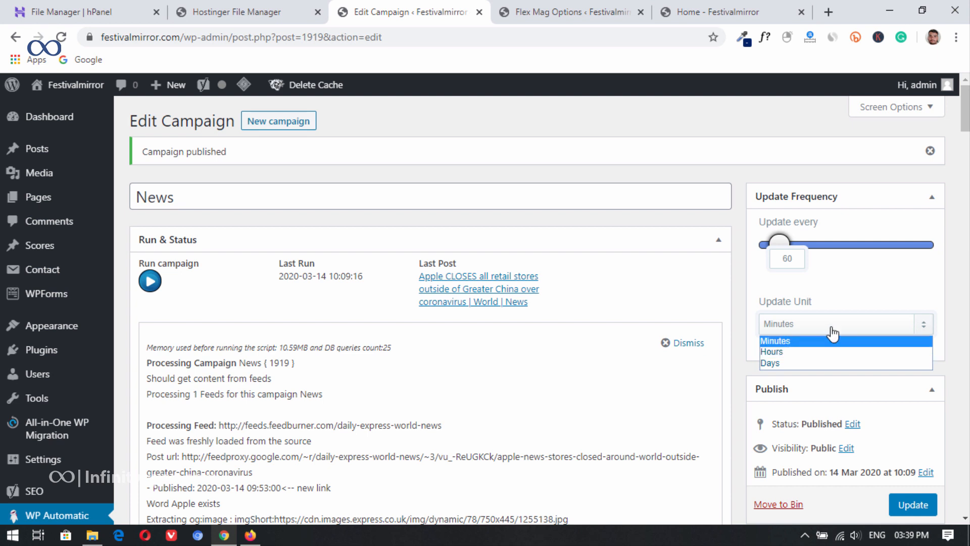
{"action": "left_click", "coordinate": [867, 285]}
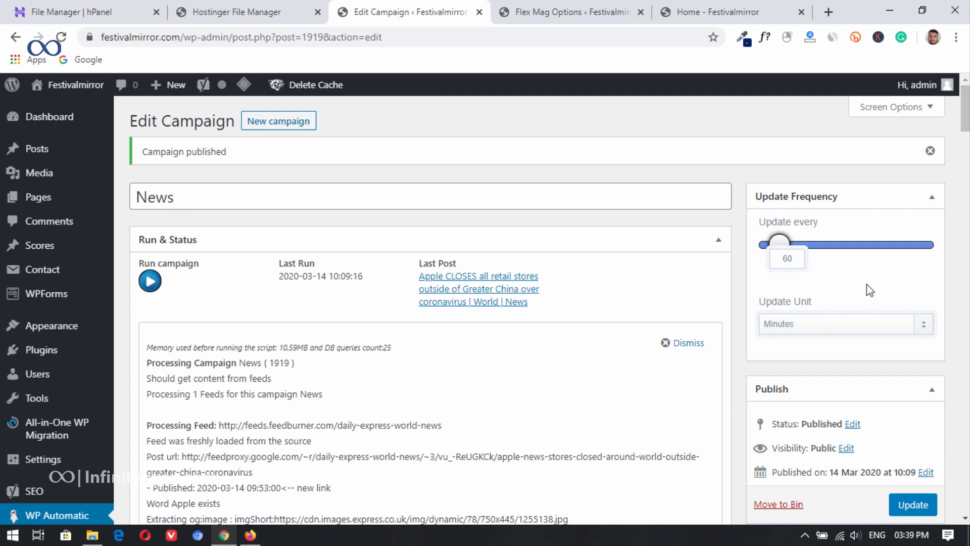
{"action": "left_click", "coordinate": [818, 333]}
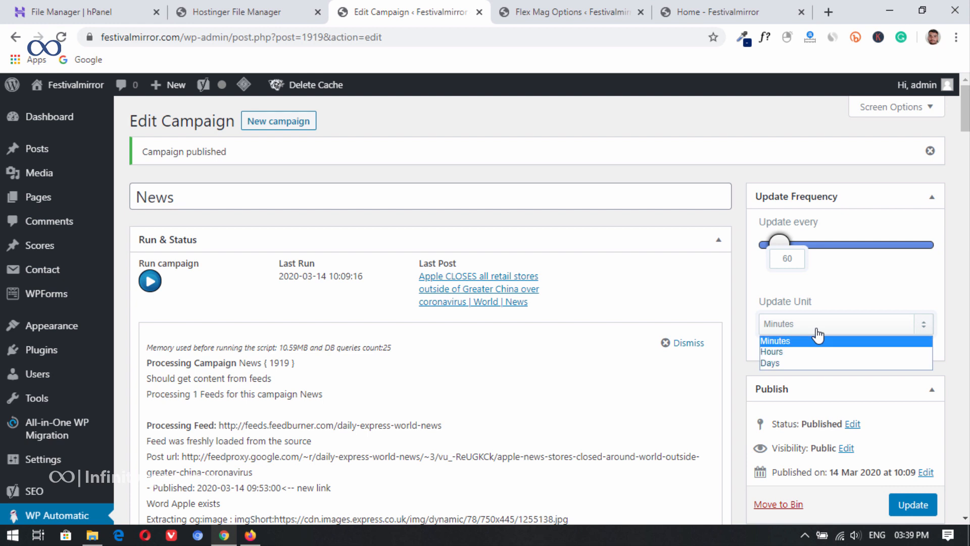
{"action": "left_click", "coordinate": [793, 340]}
{"action": "left_click_drag", "start_coordinate": [794, 259], "coordinate": [768, 259]}
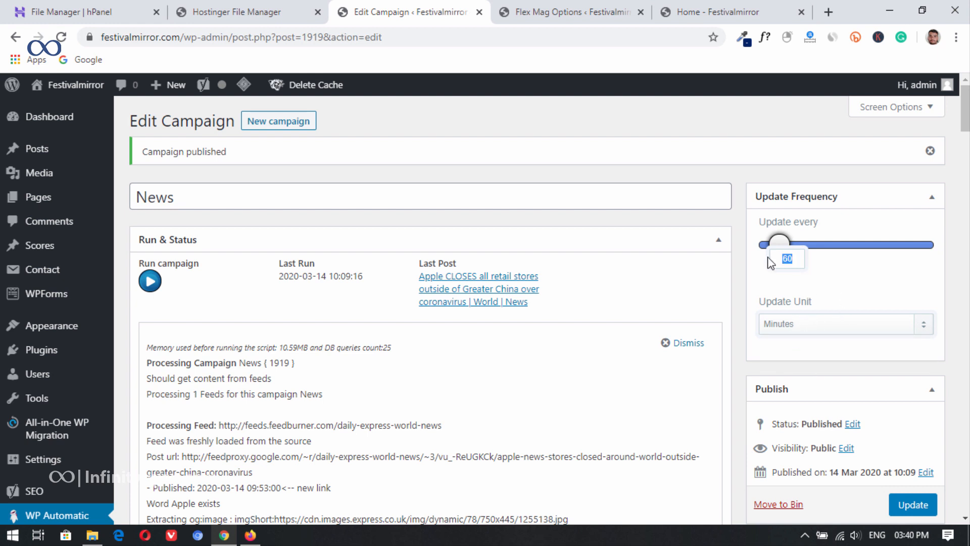
{"action": "type", "text": "1"}
{"action": "left_click", "coordinate": [904, 505]}
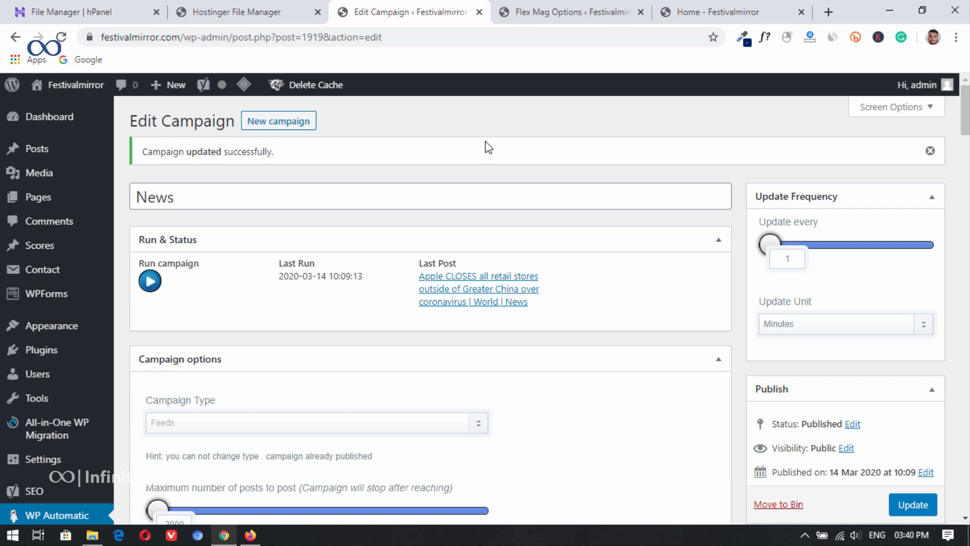
Step: Reload the site's home page until a newly imported Tech post appears and open the 'Coronavirus USA' post about Trump
{"action": "left_click", "coordinate": [526, 11]}
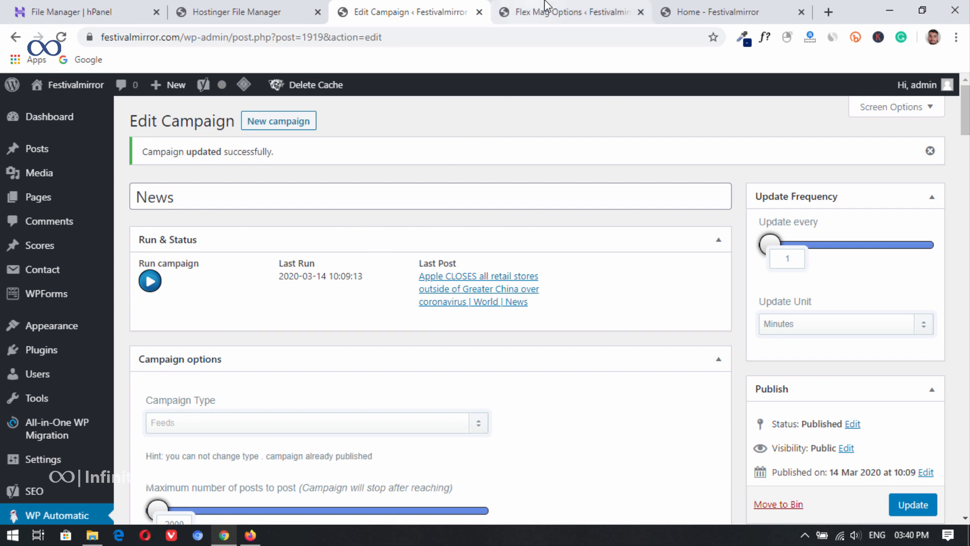
{"action": "scroll", "coordinate": [426, 290], "scroll_direction": "up", "scroll_amount": 6}
{"action": "key", "text": "ctrl+Tab"}
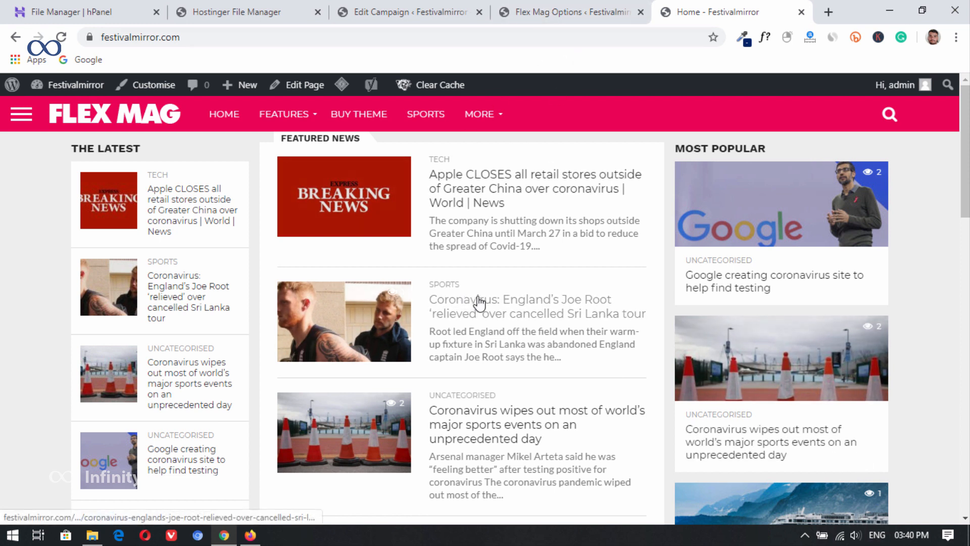
{"action": "left_click", "coordinate": [61, 37]}
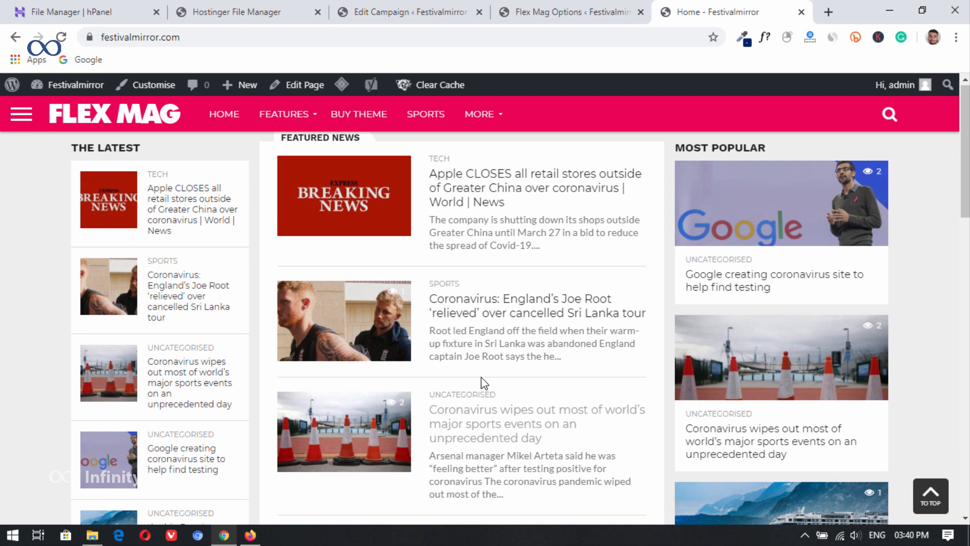
{"action": "left_click", "coordinate": [61, 36]}
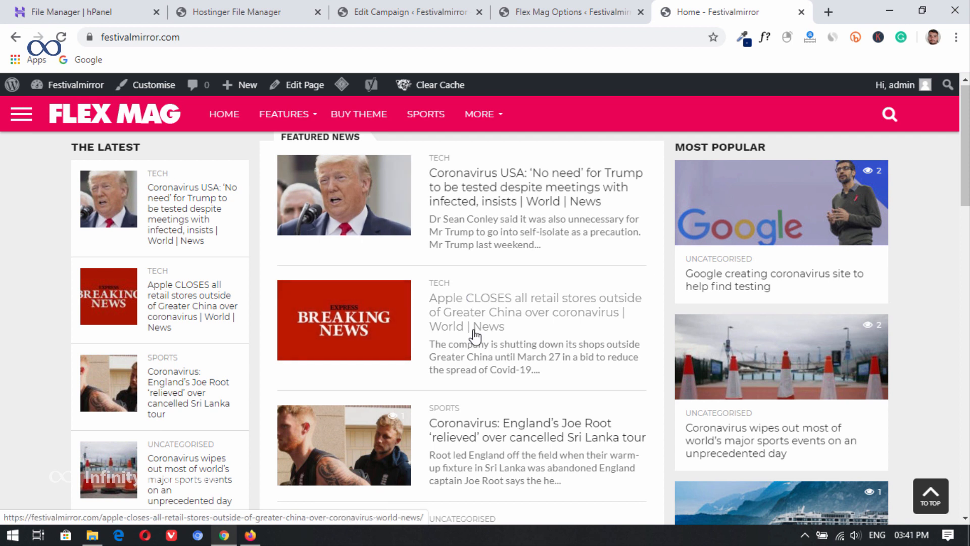
{"action": "left_click", "coordinate": [496, 219]}
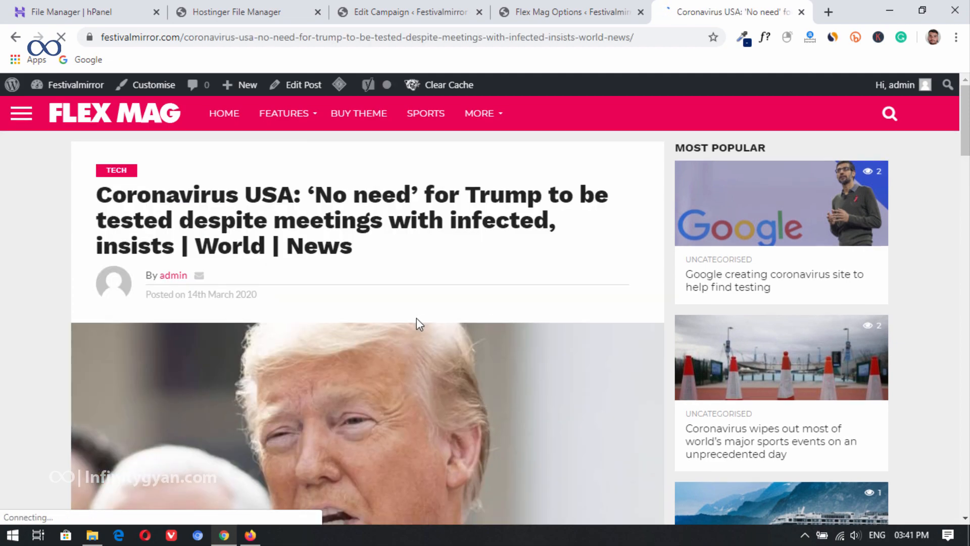
Step: Examine the Coronavirus USA post's content and source link, and return to the home page
{"action": "scroll", "coordinate": [399, 320], "scroll_direction": "down", "scroll_amount": 12}
{"action": "scroll", "coordinate": [376, 322], "scroll_direction": "down", "scroll_amount": 15}
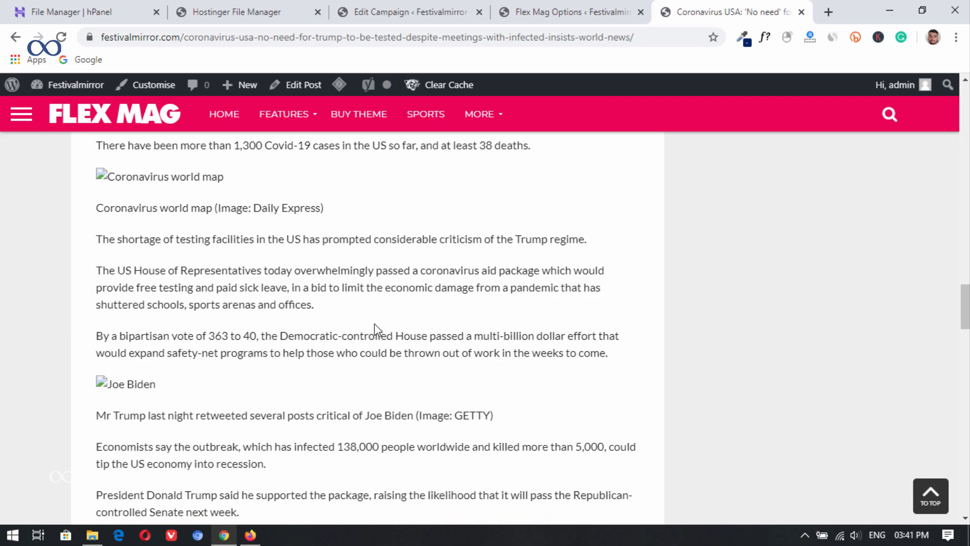
{"action": "scroll", "coordinate": [390, 317], "scroll_direction": "up", "scroll_amount": 5}
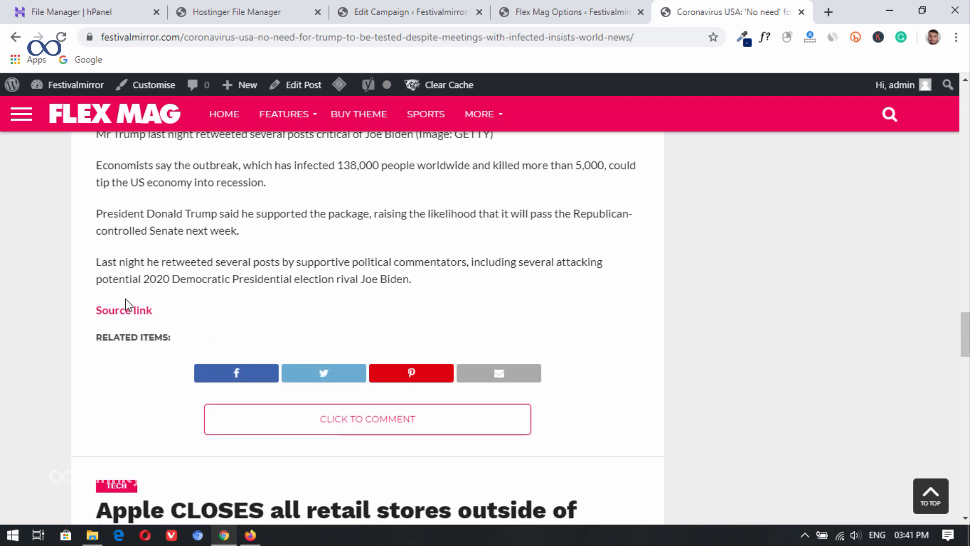
{"action": "left_click_drag", "start_coordinate": [965, 334], "coordinate": [952, 108]}
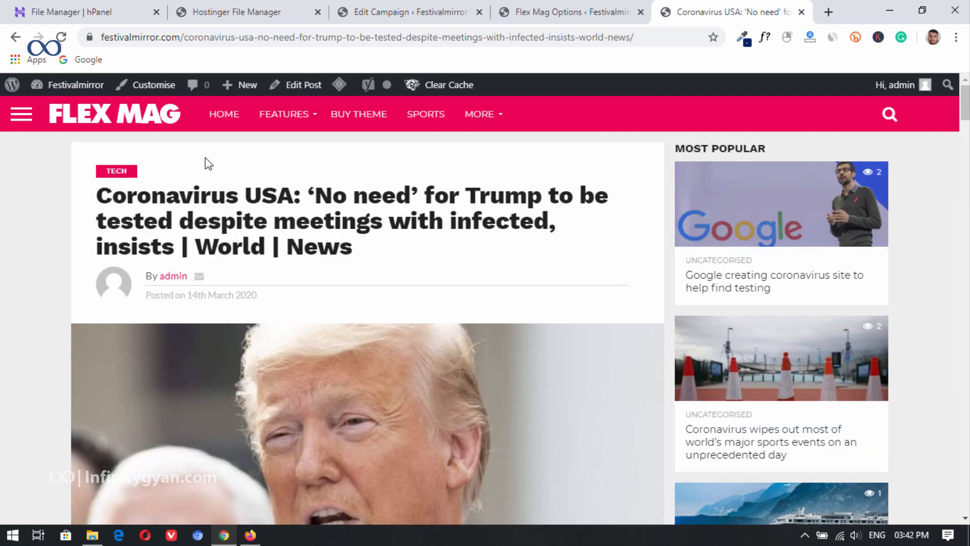
{"action": "left_click", "coordinate": [98, 118]}
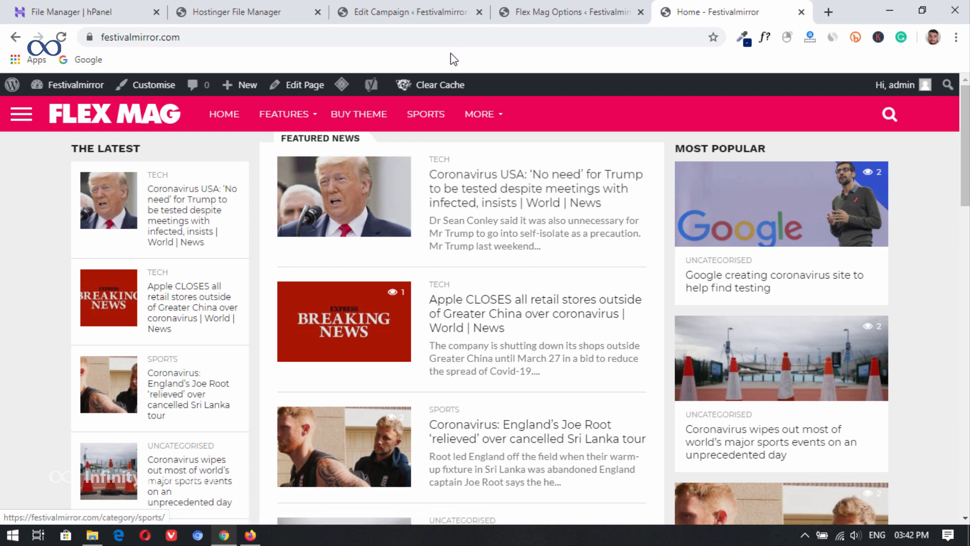
Step: Open the News campaign for editing from the WP Automatic campaign list
{"action": "left_click", "coordinate": [612, 7]}
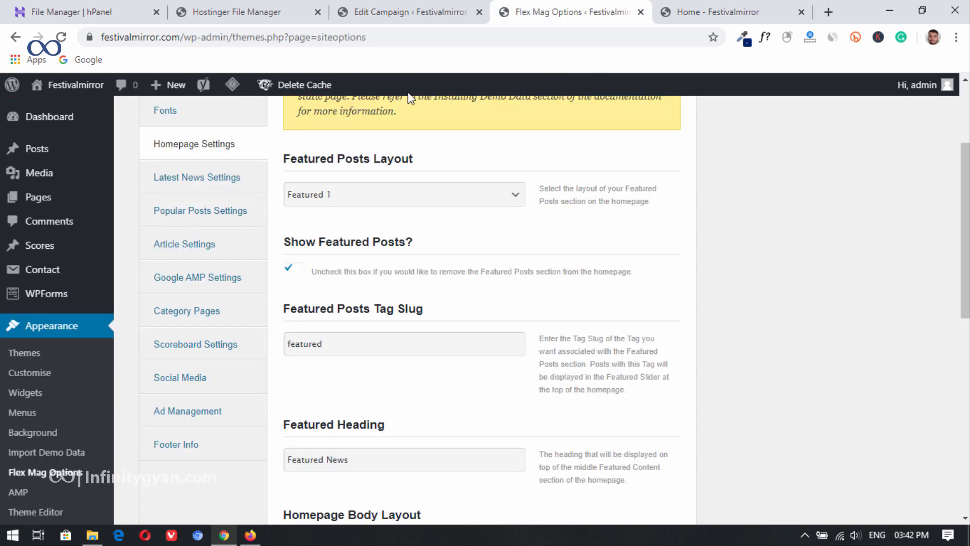
{"action": "scroll", "coordinate": [379, 308], "scroll_direction": "up", "scroll_amount": 2}
{"action": "scroll", "coordinate": [384, 308], "scroll_direction": "down", "scroll_amount": 6}
{"action": "scroll", "coordinate": [385, 307], "scroll_direction": "up", "scroll_amount": 7}
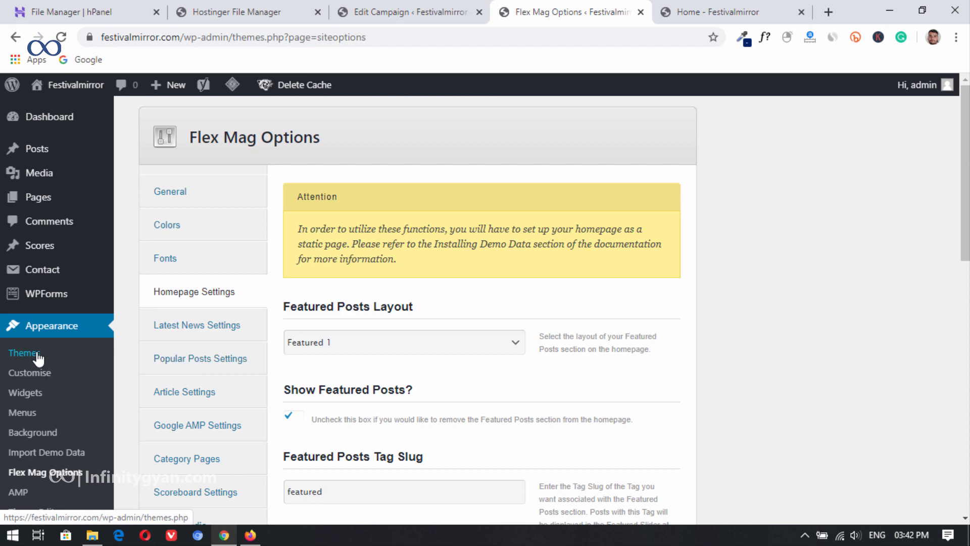
{"action": "scroll", "coordinate": [30, 374], "scroll_direction": "down", "scroll_amount": 5}
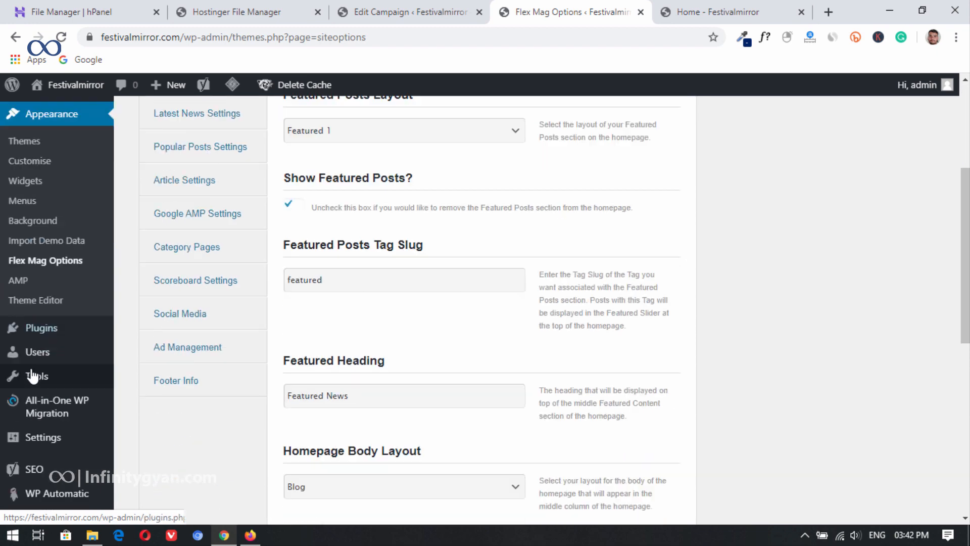
{"action": "left_click", "coordinate": [71, 426]}
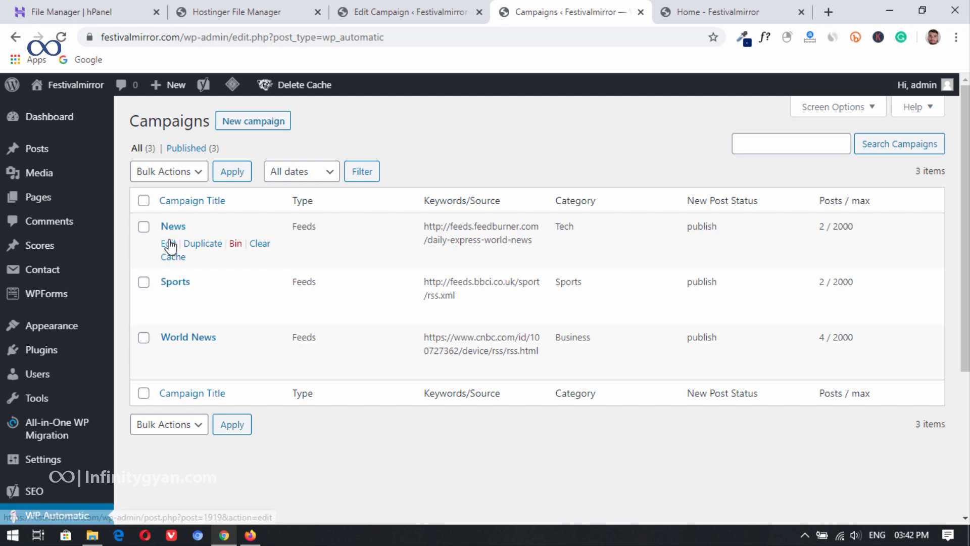
{"action": "left_click", "coordinate": [169, 243]}
Step: Review the News campaign's settings, set its update frequency to every 60 minutes and save it
{"action": "scroll", "coordinate": [340, 253], "scroll_direction": "down", "scroll_amount": 15}
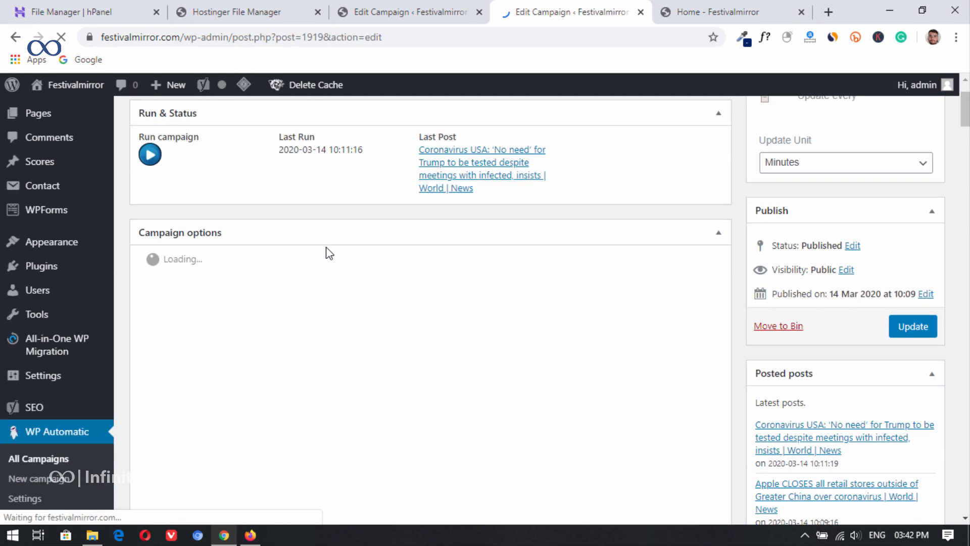
{"action": "scroll", "coordinate": [410, 287], "scroll_direction": "down", "scroll_amount": 5}
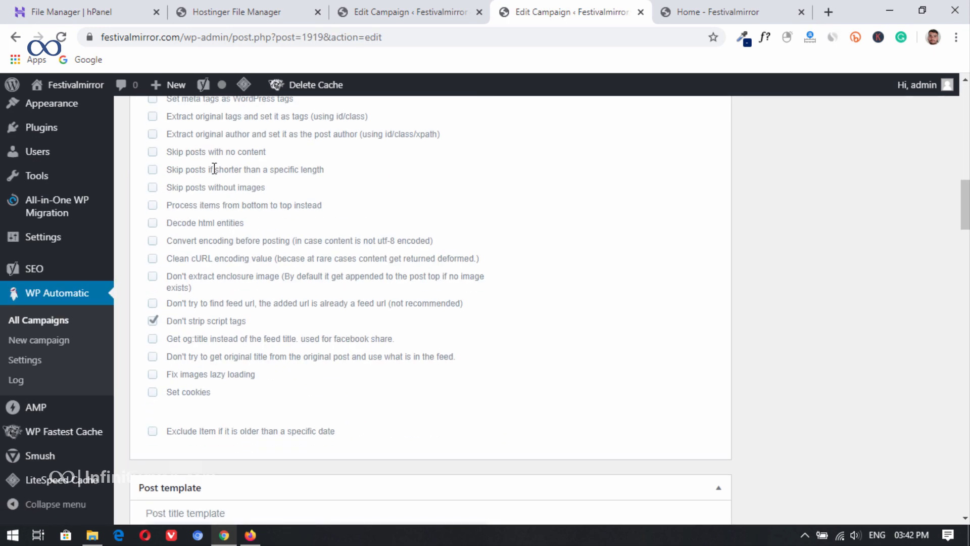
{"action": "scroll", "coordinate": [212, 243], "scroll_direction": "up", "scroll_amount": 3}
{"action": "scroll", "coordinate": [243, 288], "scroll_direction": "down", "scroll_amount": 14}
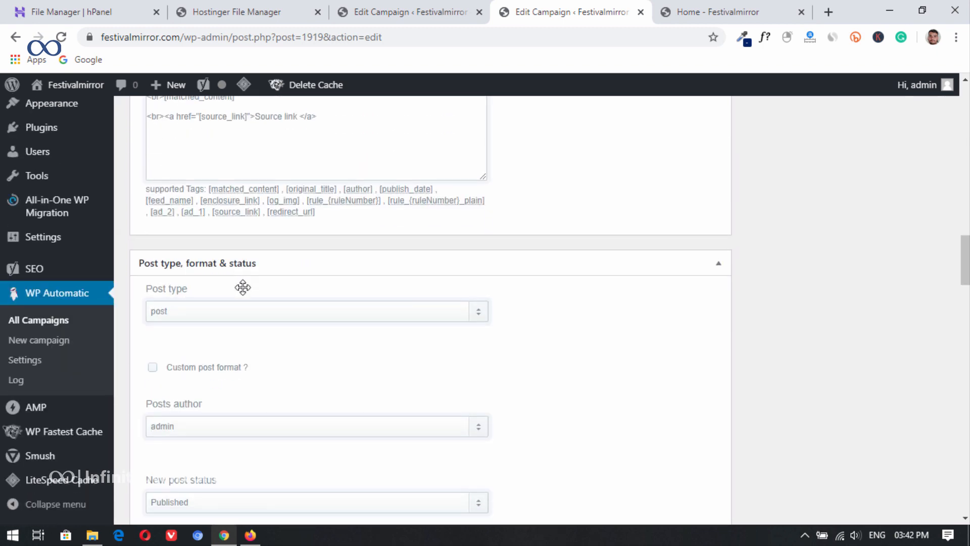
{"action": "scroll", "coordinate": [270, 342], "scroll_direction": "down", "scroll_amount": 7}
{"action": "scroll", "coordinate": [260, 281], "scroll_direction": "down", "scroll_amount": 15}
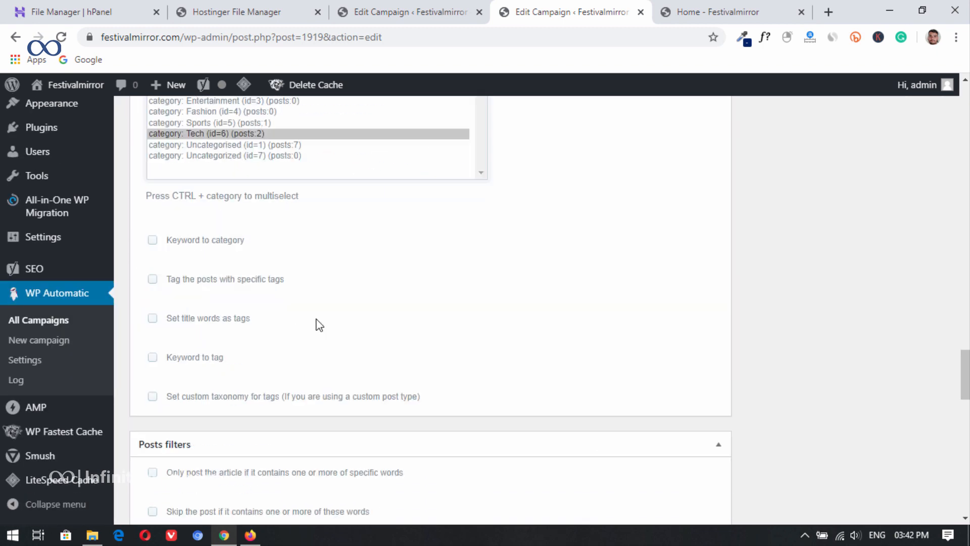
{"action": "left_click_drag", "start_coordinate": [963, 408], "coordinate": [962, 126]}
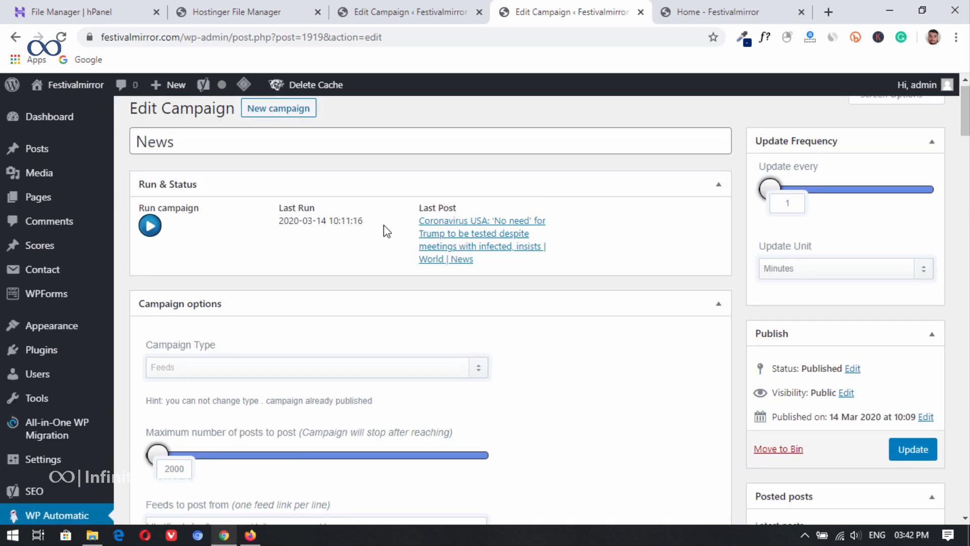
{"action": "double_click", "coordinate": [795, 201]}
{"action": "type", "text": "60"}
{"action": "left_click", "coordinate": [914, 455]}
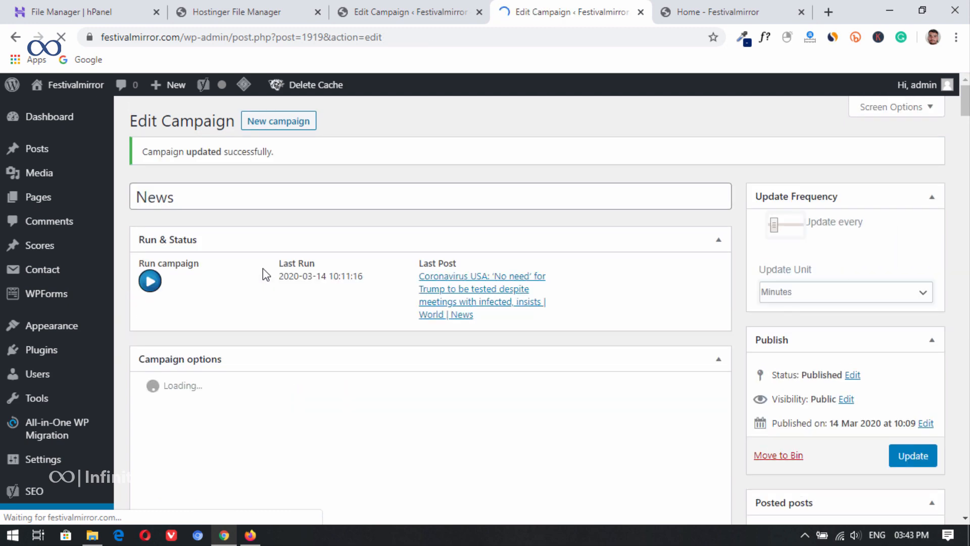
Step: Open the WordPress dashboard and look over the imported posts on the site's home page
{"action": "mouse_move", "coordinate": [47, 126]}
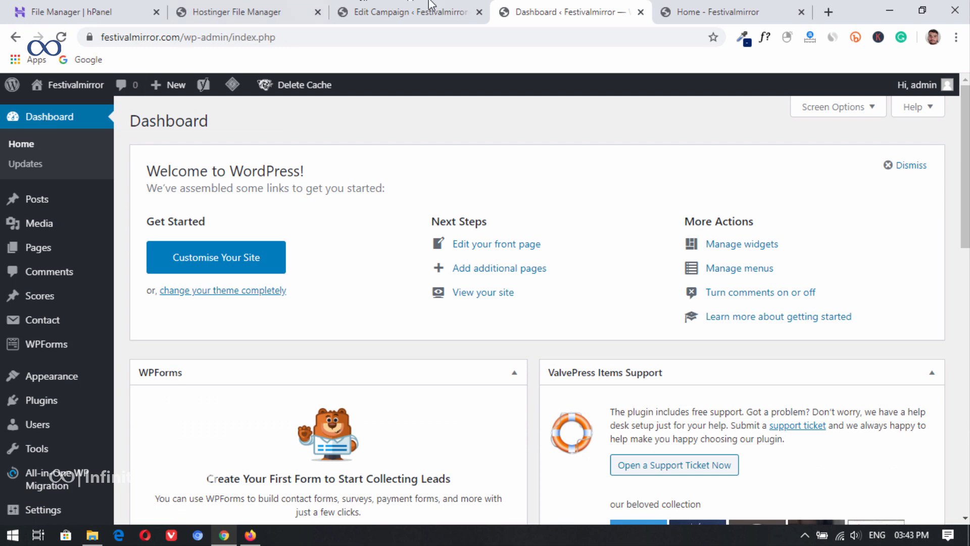
{"action": "left_click", "coordinate": [666, 12]}
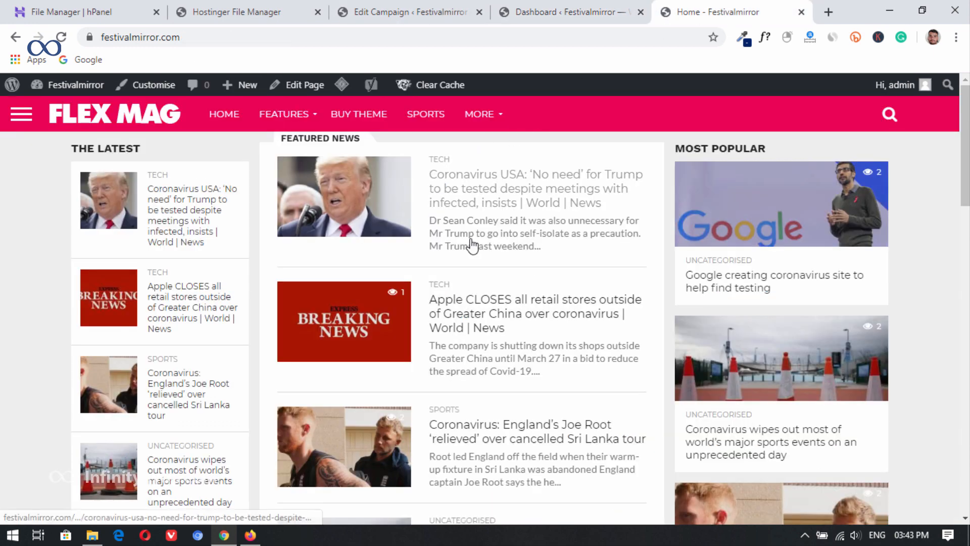
{"action": "scroll", "coordinate": [472, 246], "scroll_direction": "down", "scroll_amount": 5}
{"action": "scroll", "coordinate": [462, 238], "scroll_direction": "up", "scroll_amount": 5}
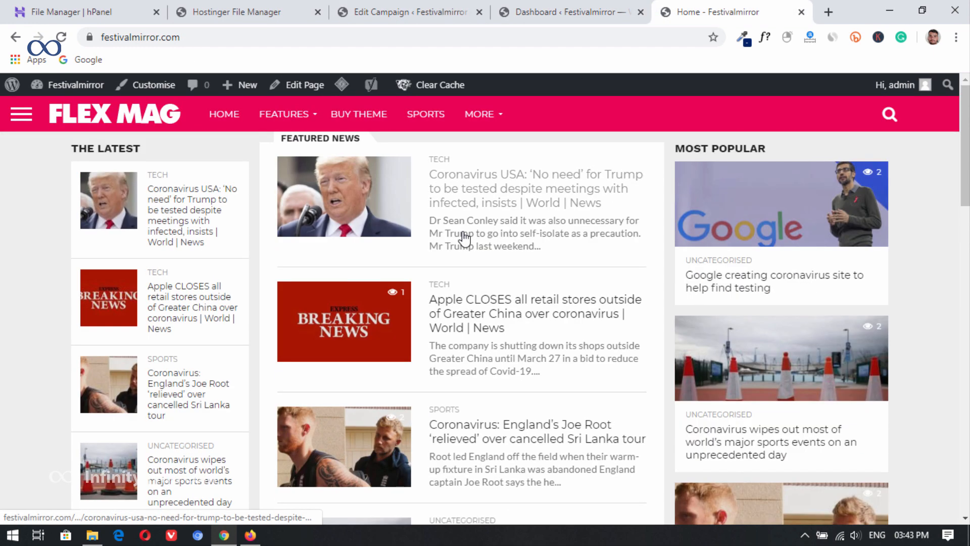